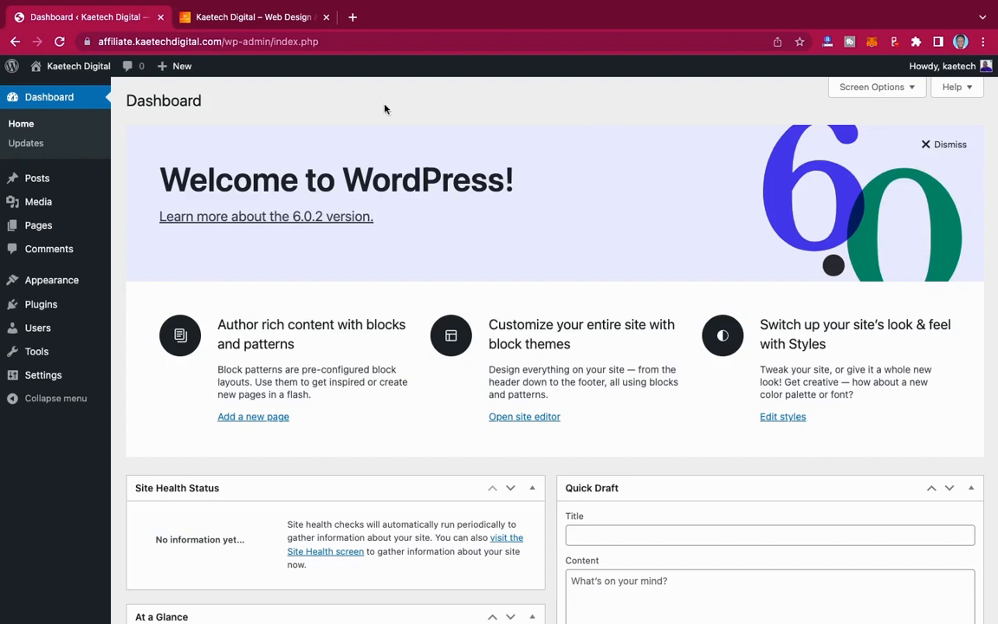
- Open the installed themes page, and look through the live site's homepage in a new browser tab
{"action": "mouse_move", "coordinate": [31, 285]}
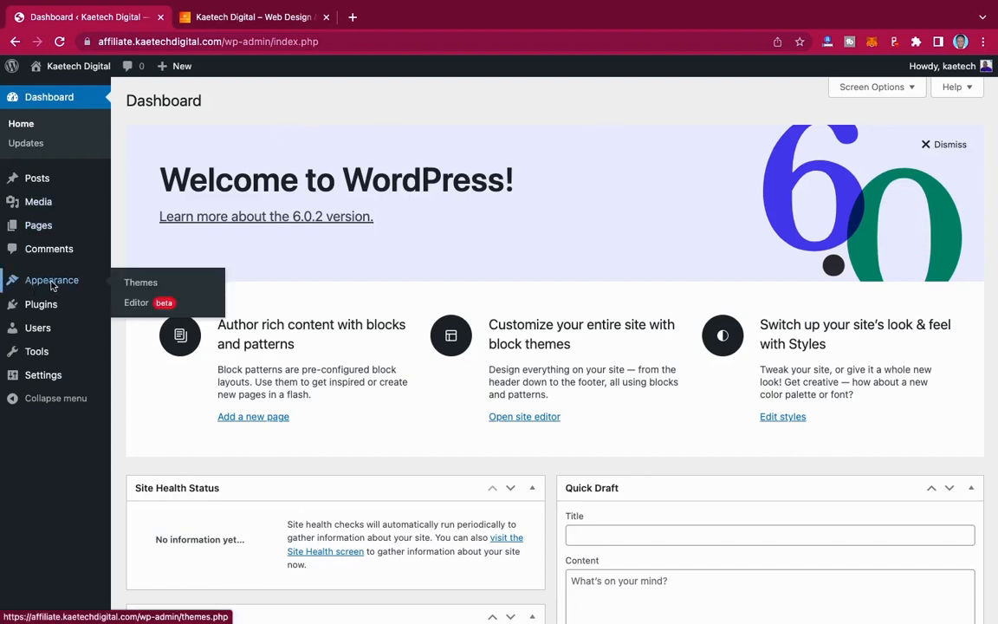
{"action": "left_click", "coordinate": [130, 282]}
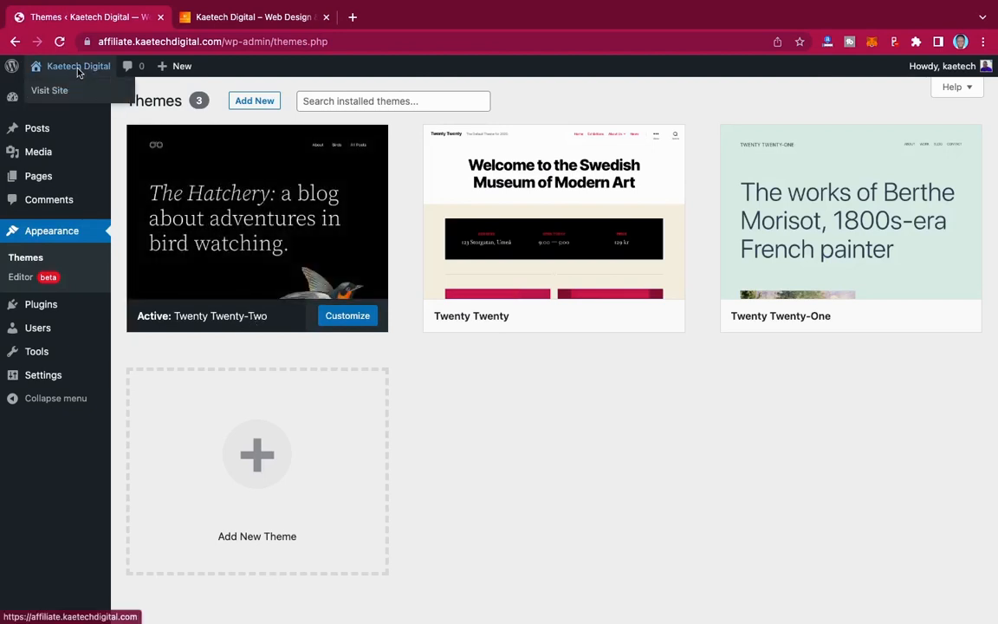
{"action": "right_click", "coordinate": [49, 90]}
{"action": "left_click", "coordinate": [83, 102]}
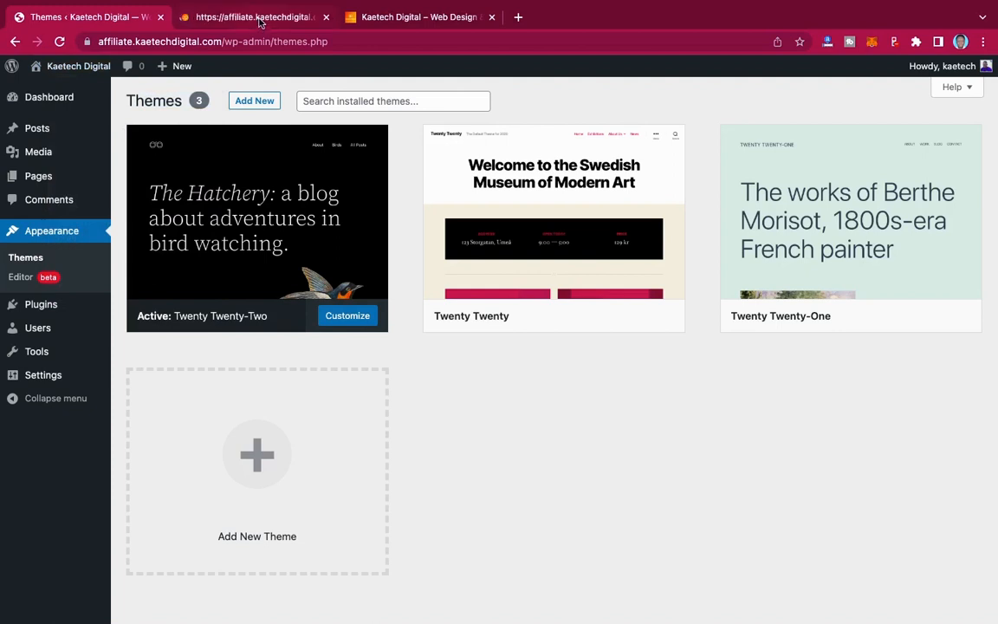
{"action": "left_click", "coordinate": [259, 19]}
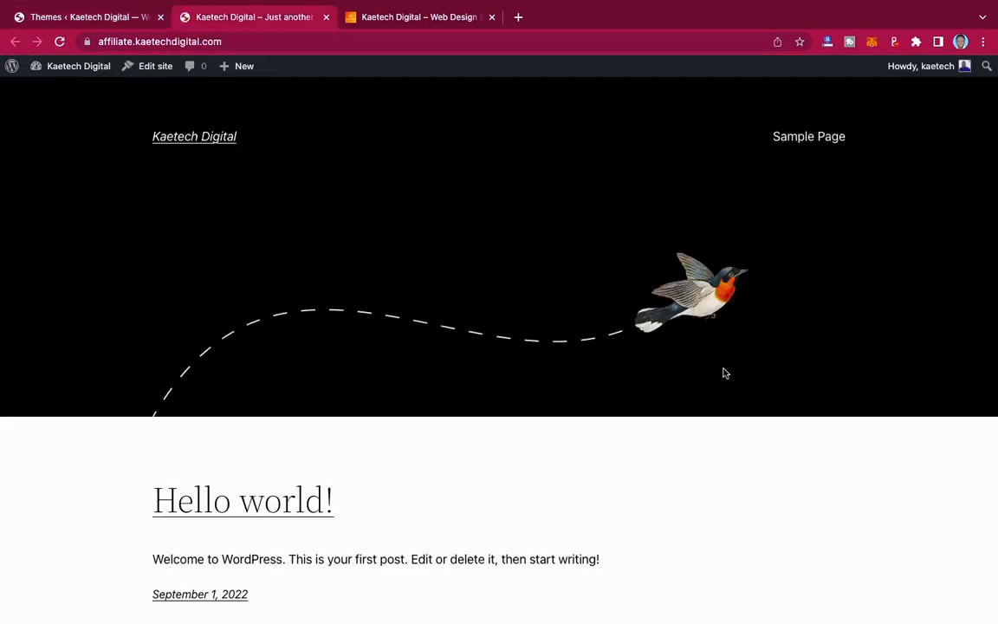
{"action": "scroll", "coordinate": [723, 373], "scroll_direction": "down", "scroll_amount": 5}
{"action": "scroll", "coordinate": [724, 372], "scroll_direction": "up", "scroll_amount": 5}
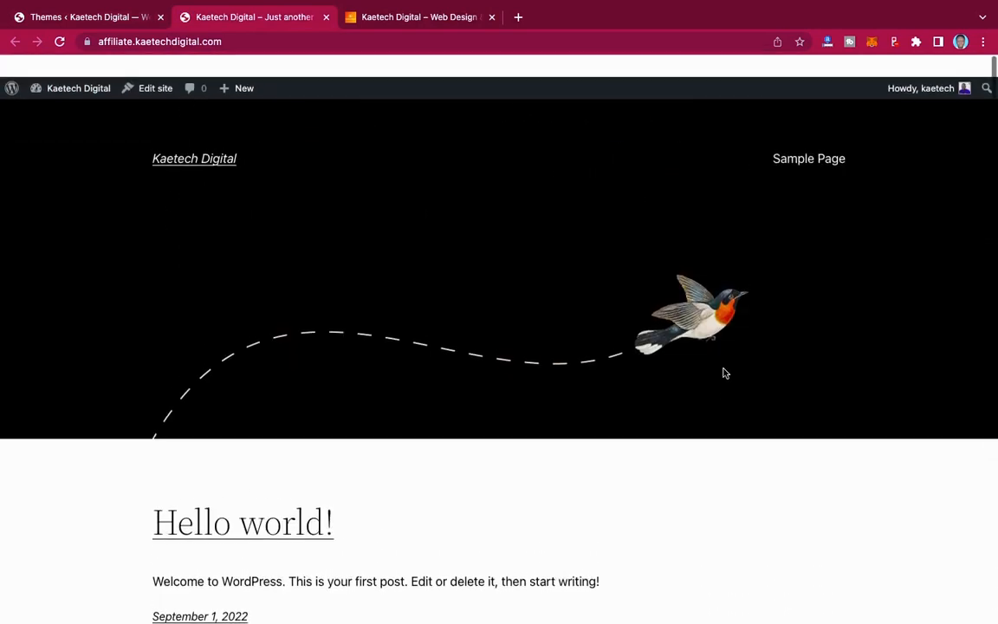
{"action": "scroll", "coordinate": [725, 373], "scroll_direction": "down", "scroll_amount": 5}
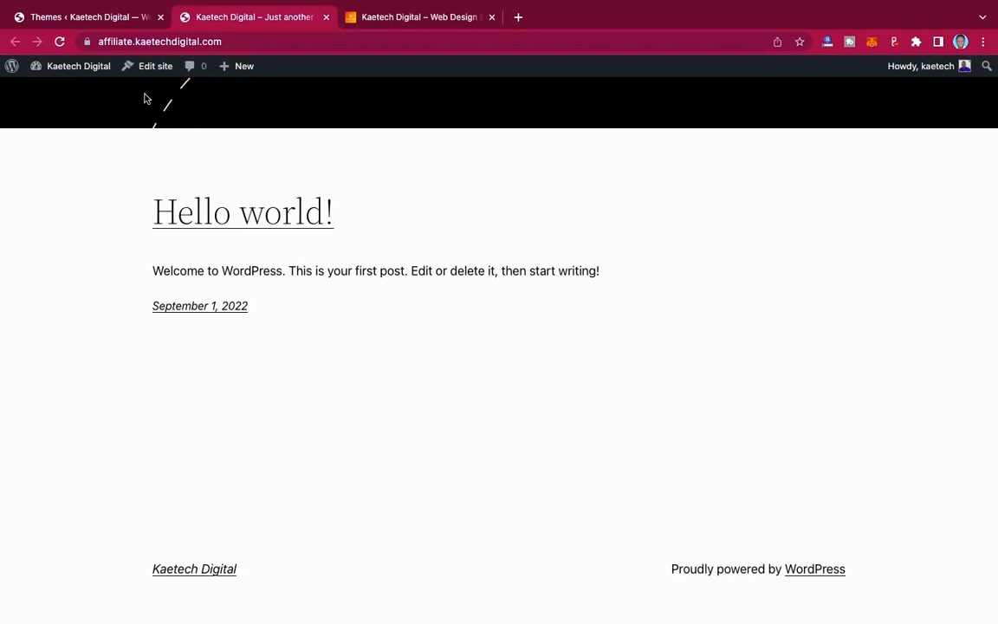
- Return to the dashboard's themes page, start adding a new theme, and search the theme directory for "kadence"
{"action": "left_click", "coordinate": [93, 24]}
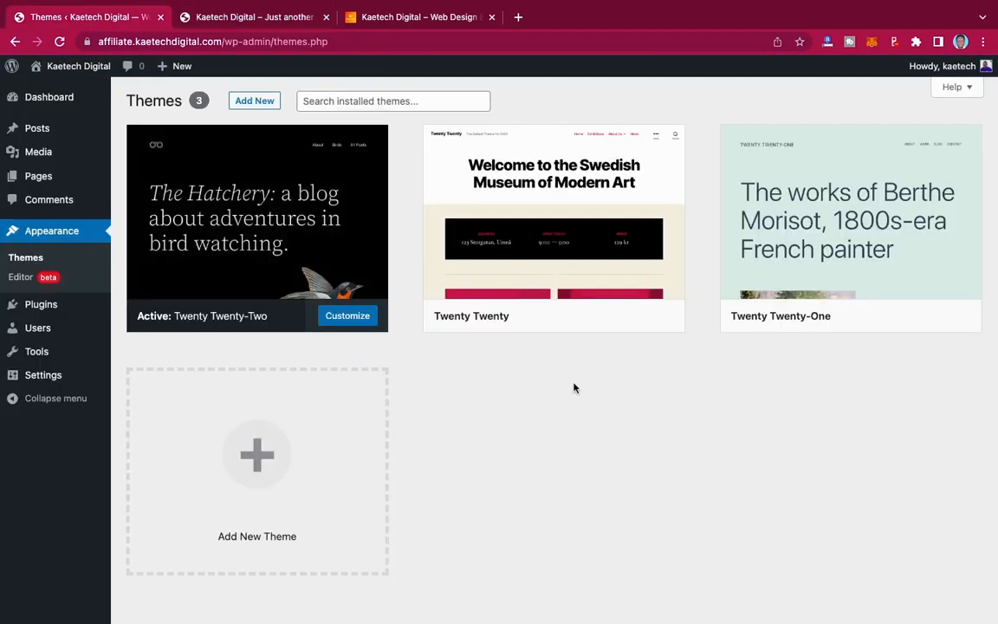
{"action": "left_click", "coordinate": [252, 102]}
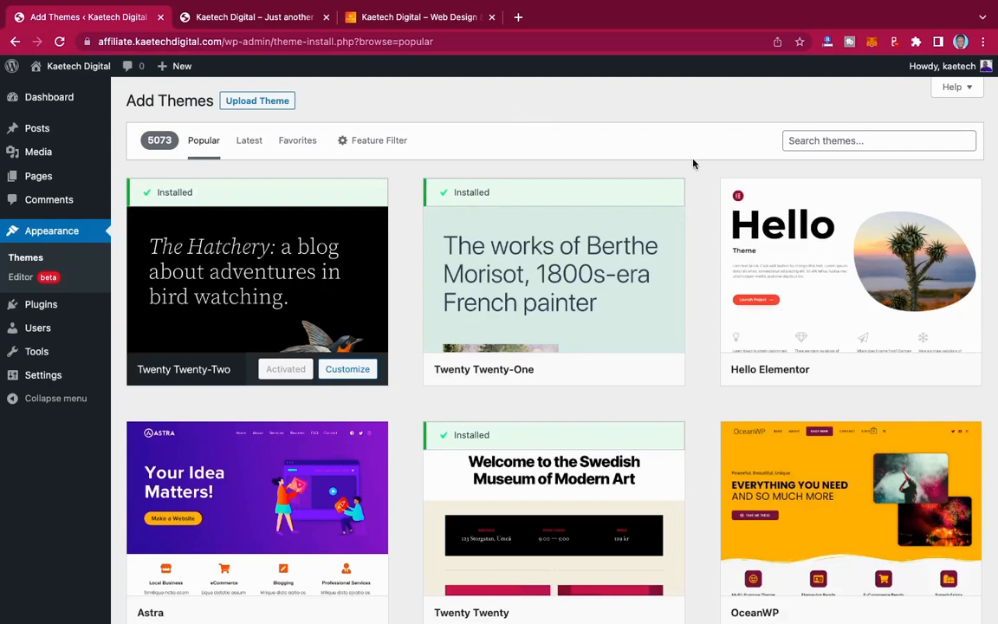
{"action": "left_click", "coordinate": [812, 144]}
{"action": "type", "text": "kad"}
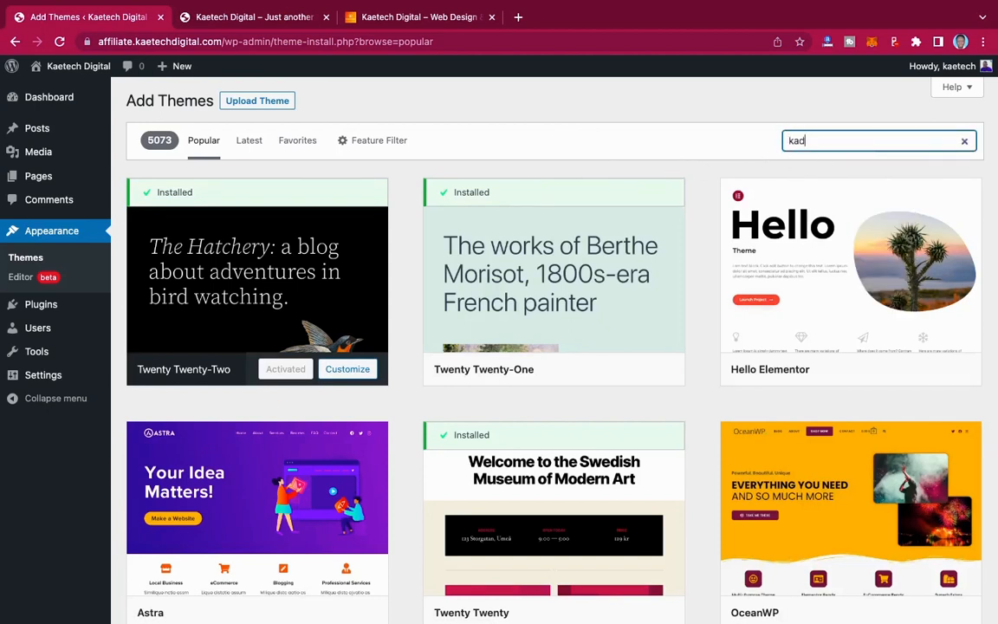
{"action": "type", "text": "ence"}
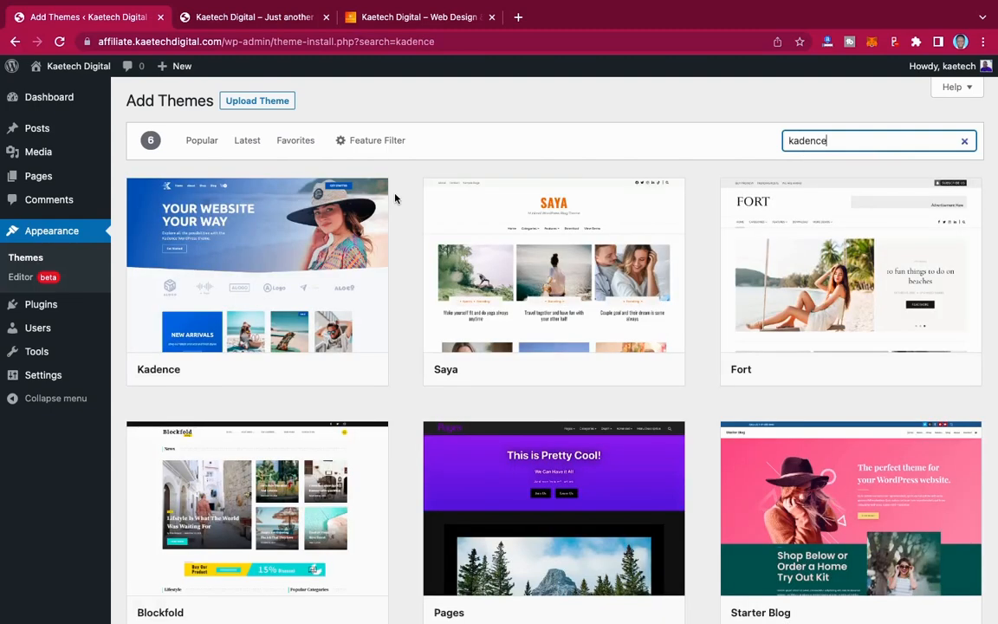
{"action": "mouse_move", "coordinate": [319, 269]}
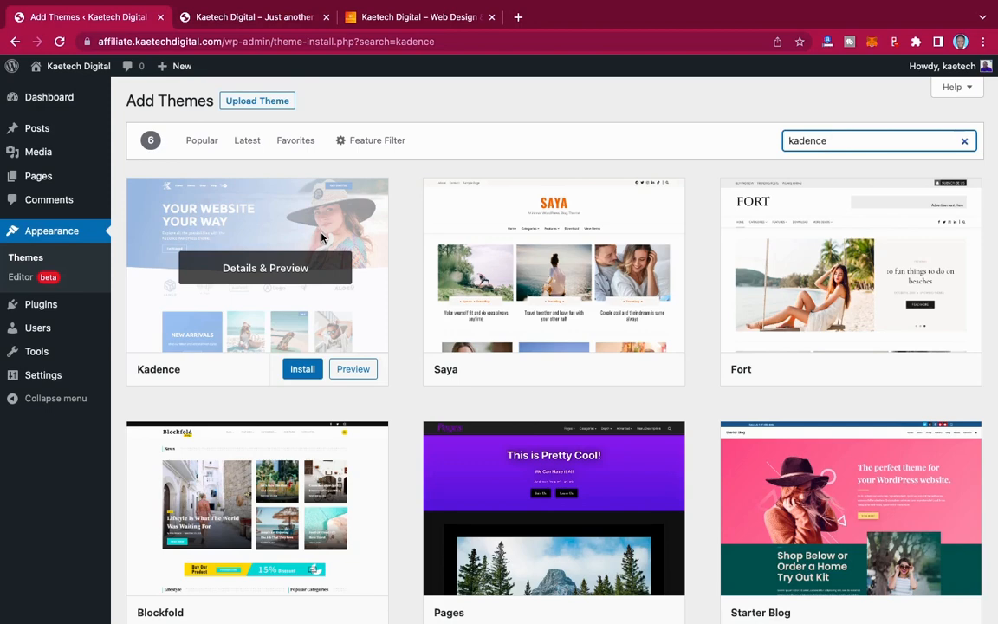
- Install and activate the Kadence theme from the popular themes list
{"action": "left_click", "coordinate": [199, 142]}
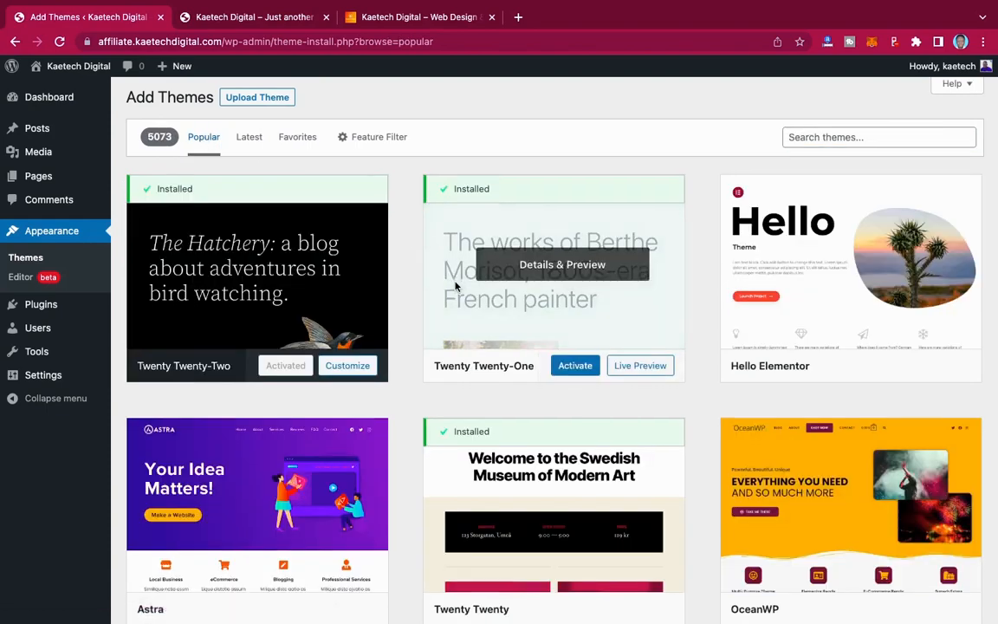
{"action": "scroll", "coordinate": [457, 285], "scroll_direction": "down", "scroll_amount": 6}
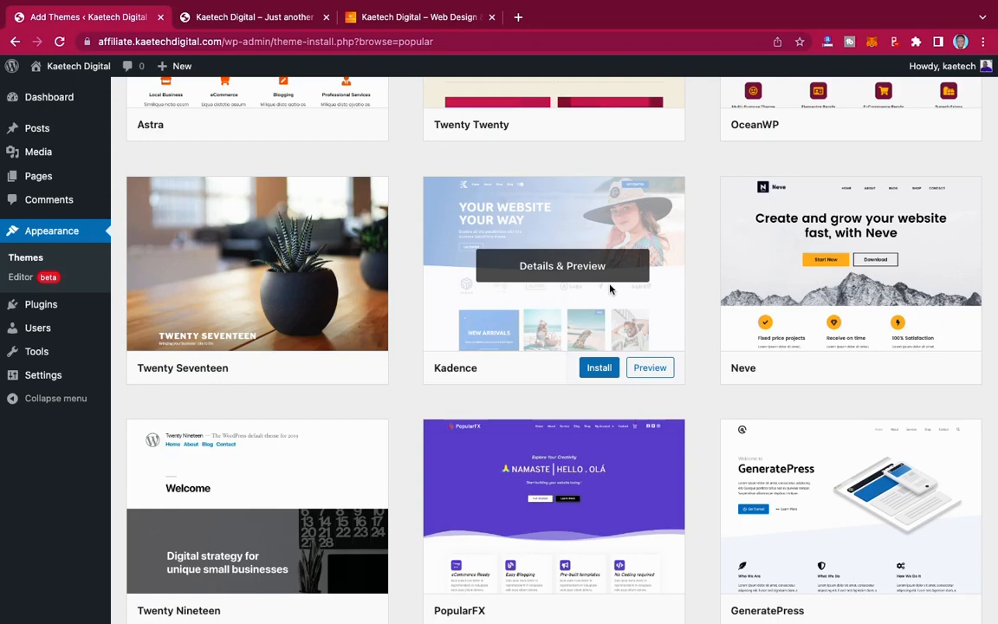
{"action": "left_click", "coordinate": [599, 368]}
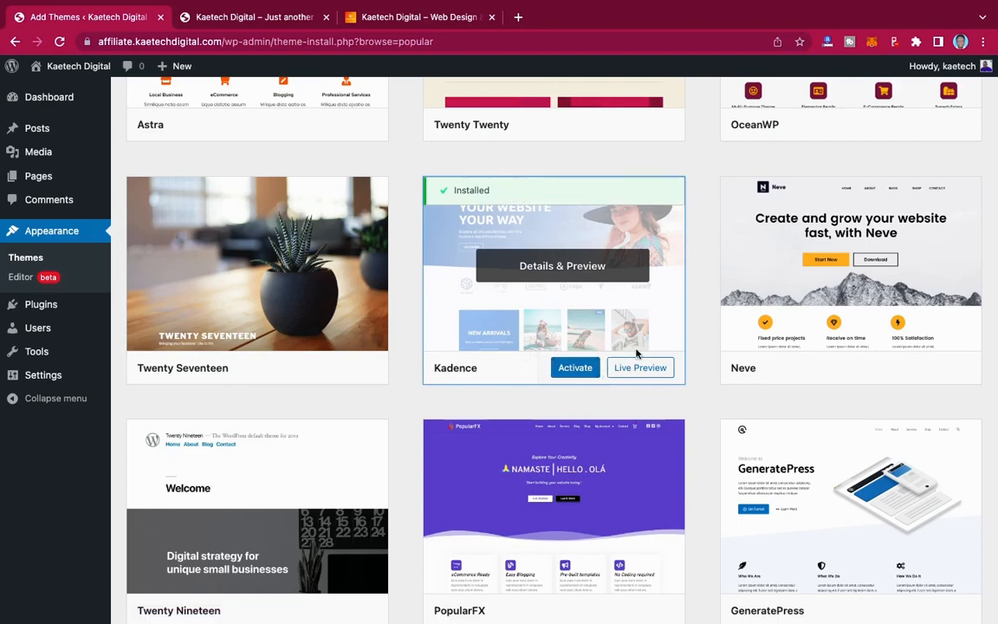
{"action": "left_click", "coordinate": [574, 367]}
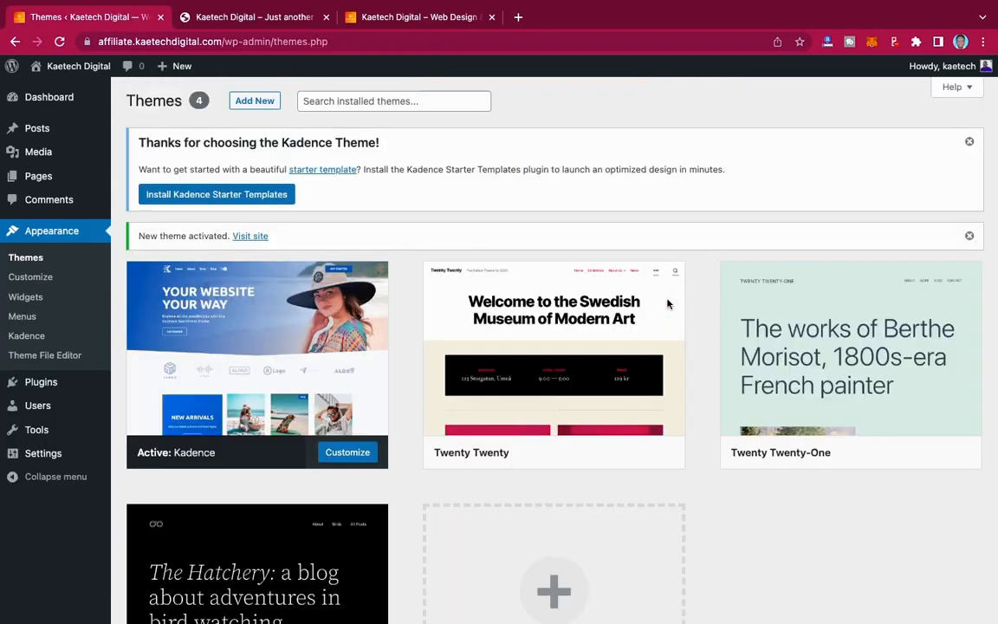
{"action": "mouse_move", "coordinate": [258, 278]}
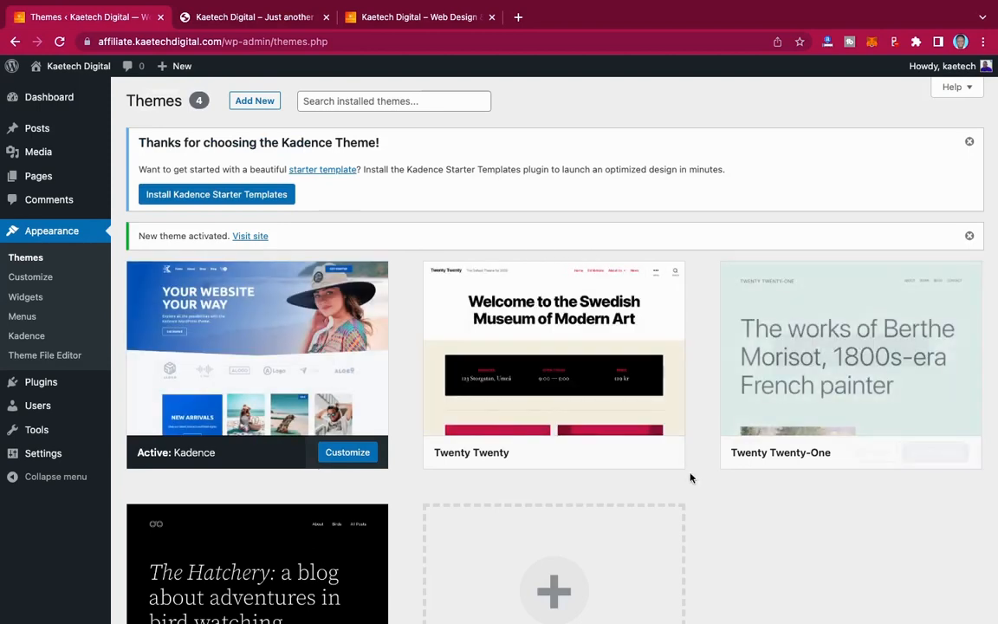
{"action": "scroll", "coordinate": [690, 476], "scroll_direction": "down", "scroll_amount": 3}
{"action": "scroll", "coordinate": [690, 477], "scroll_direction": "up", "scroll_amount": 3}
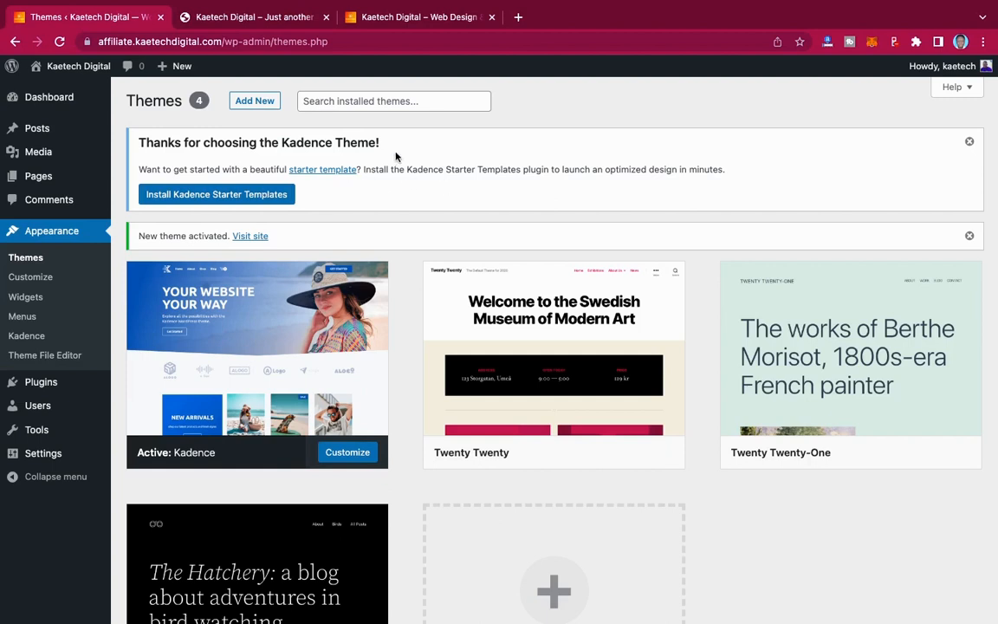
- Start adding a new plugin and search the plugin directory for "kadence starter templates"
{"action": "mouse_move", "coordinate": [15, 383]}
{"action": "mouse_move", "coordinate": [60, 386]}
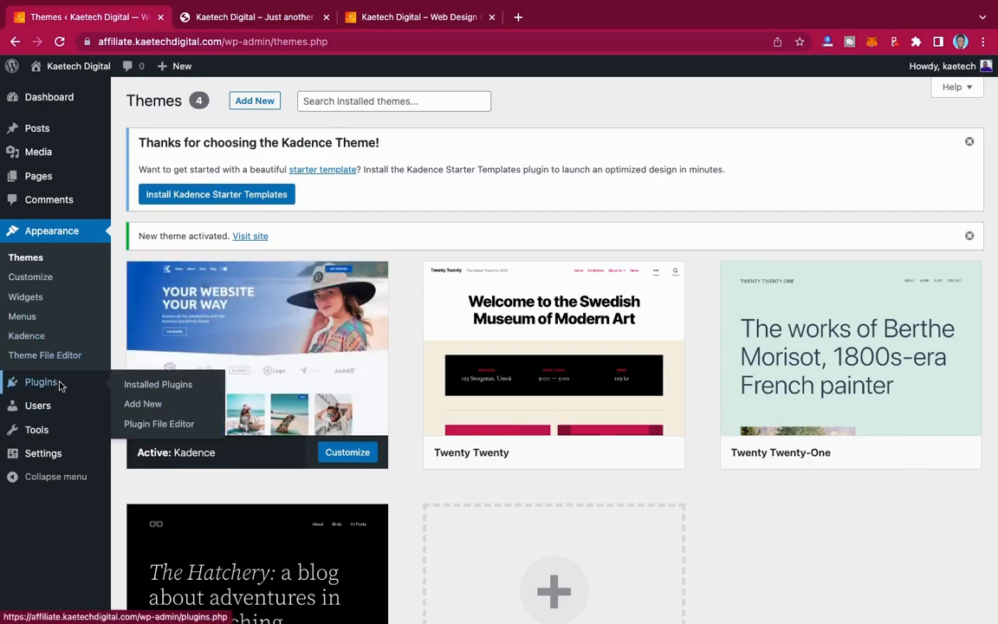
{"action": "left_click", "coordinate": [140, 403]}
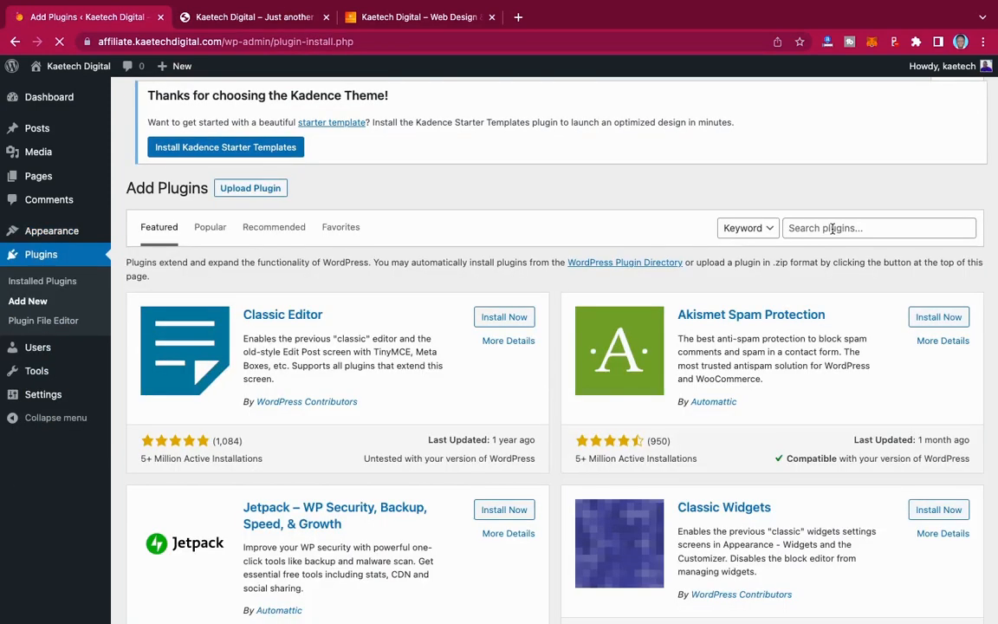
{"action": "left_click", "coordinate": [831, 228]}
{"action": "type", "text": "ka"}
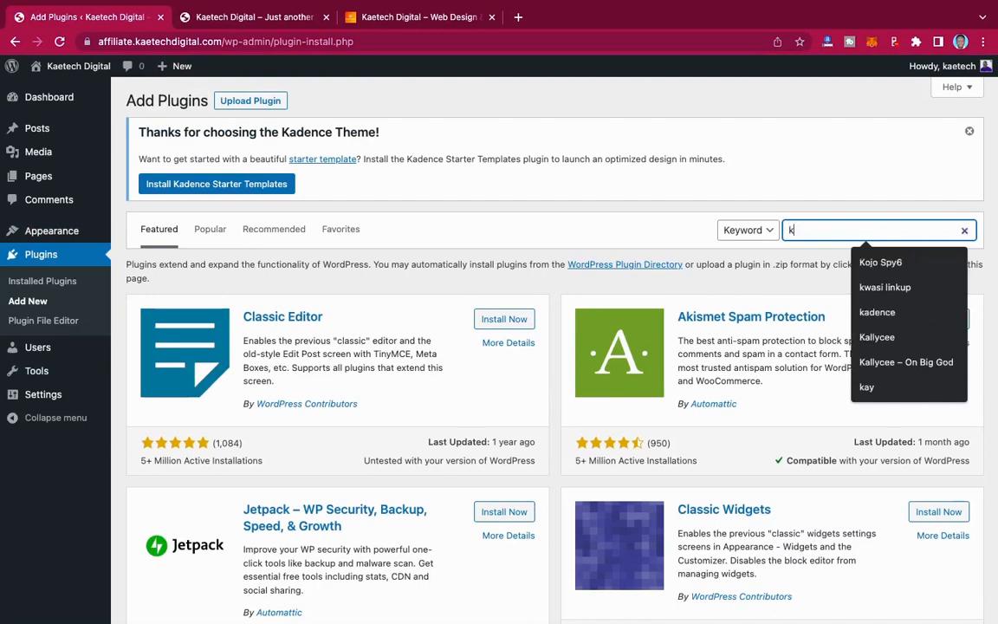
{"action": "type", "text": "dence starter templates"}
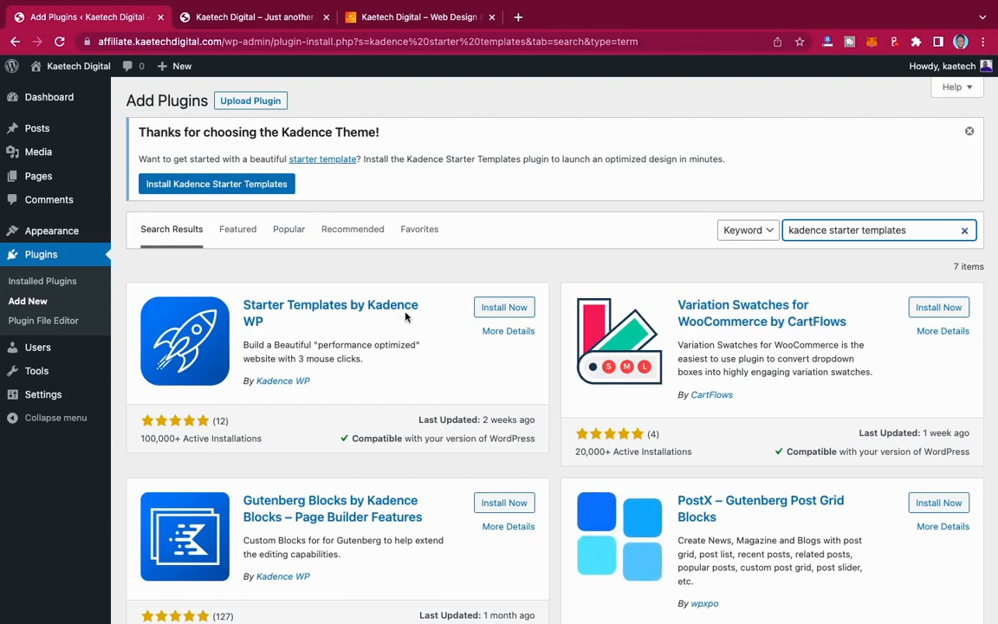
- Compare the Kadence plugins in the search results, and install Kadence Starter Templates through the theme's welcome notice
{"action": "scroll", "coordinate": [329, 399], "scroll_direction": "down", "scroll_amount": 1}
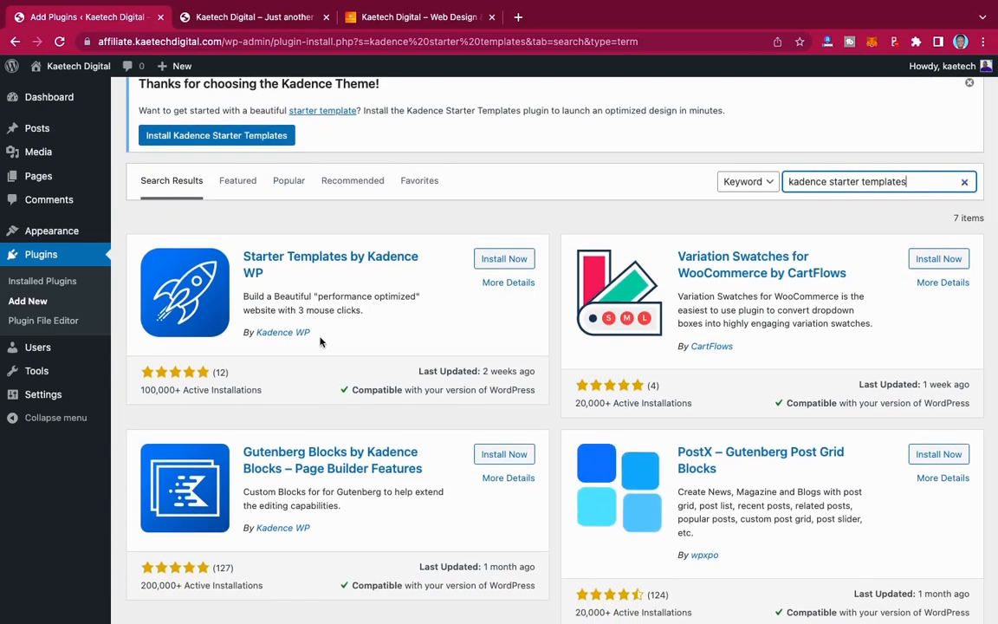
{"action": "scroll", "coordinate": [355, 362], "scroll_direction": "down", "scroll_amount": 2}
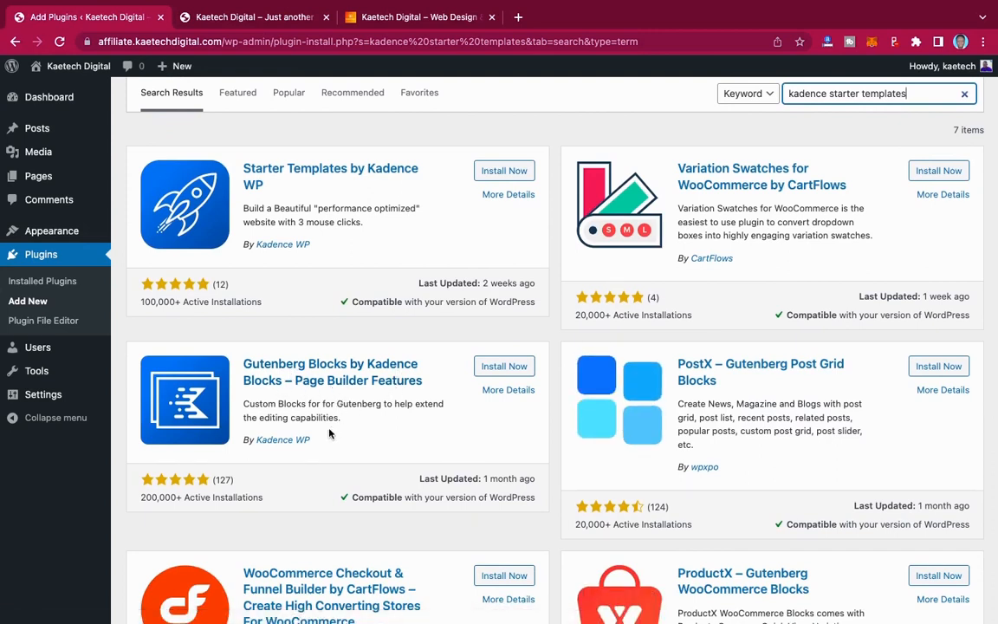
{"action": "scroll", "coordinate": [333, 431], "scroll_direction": "up", "scroll_amount": 2}
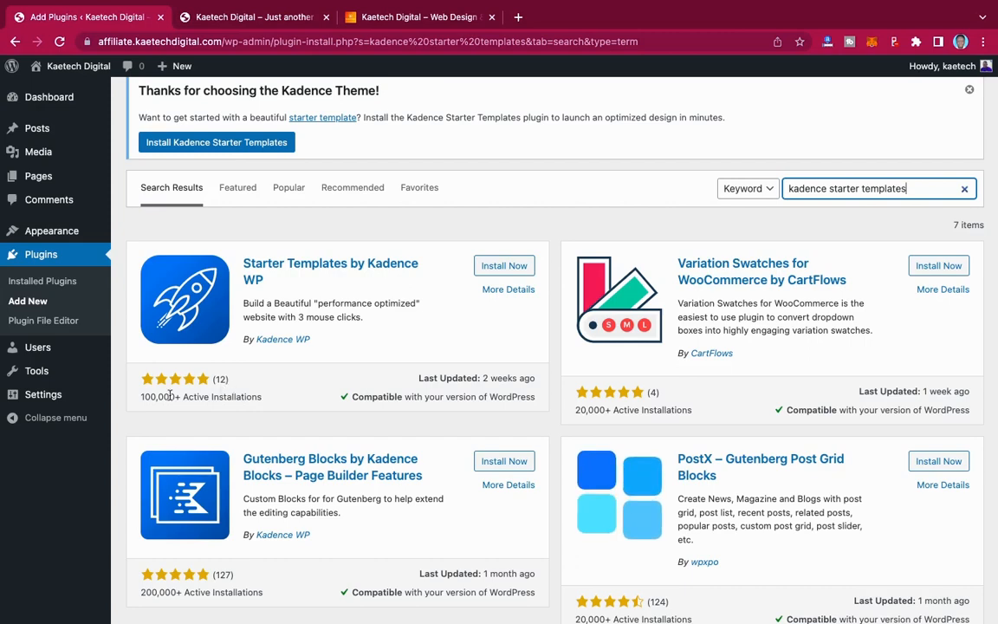
{"action": "scroll", "coordinate": [271, 471], "scroll_direction": "down", "scroll_amount": 2}
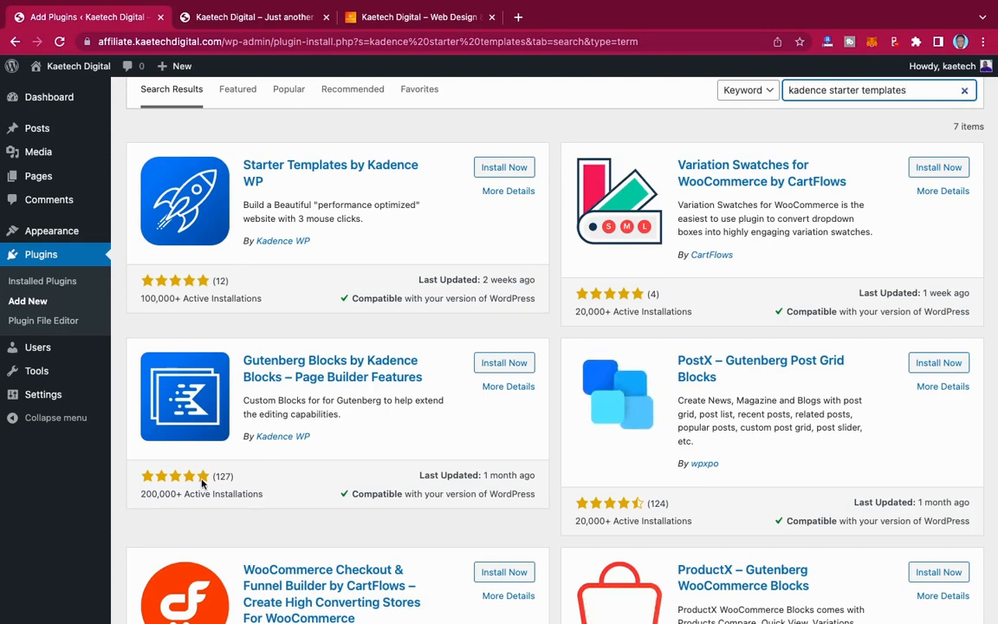
{"action": "scroll", "coordinate": [309, 448], "scroll_direction": "up", "scroll_amount": 1}
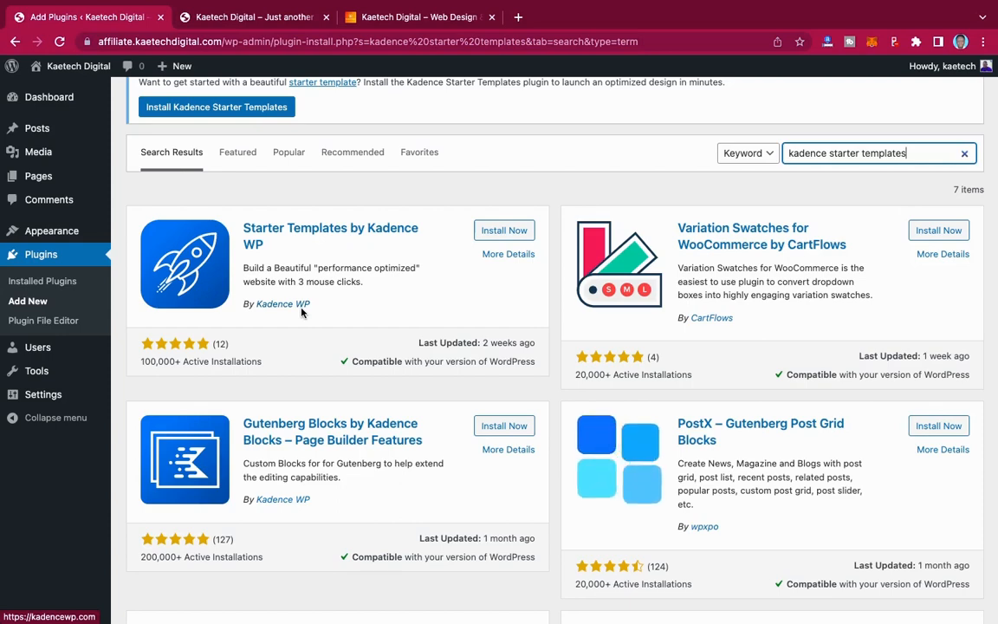
{"action": "scroll", "coordinate": [301, 313], "scroll_direction": "up", "scroll_amount": 1}
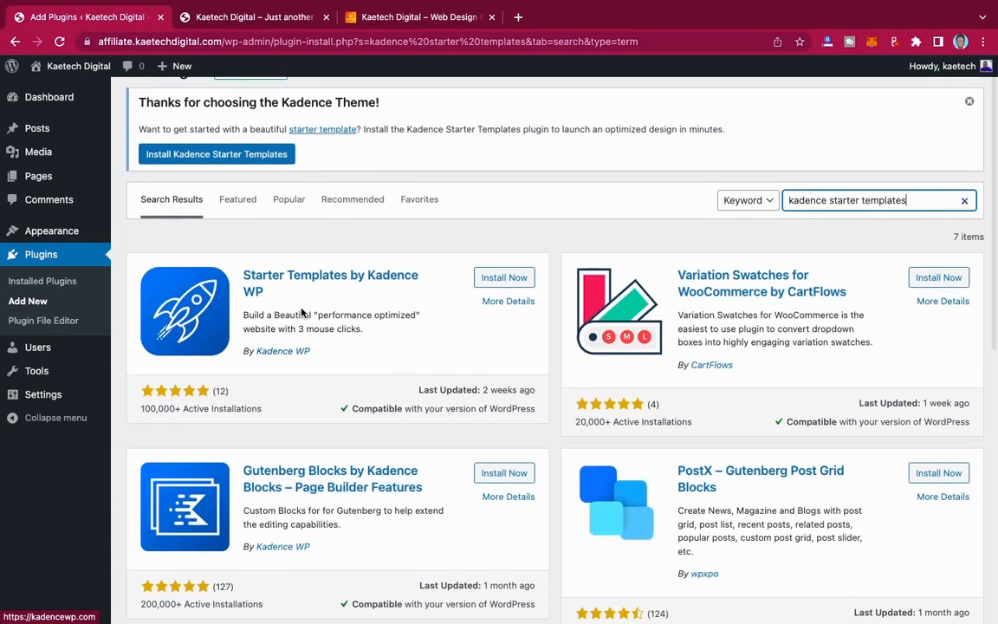
{"action": "scroll", "coordinate": [299, 312], "scroll_direction": "up", "scroll_amount": 1}
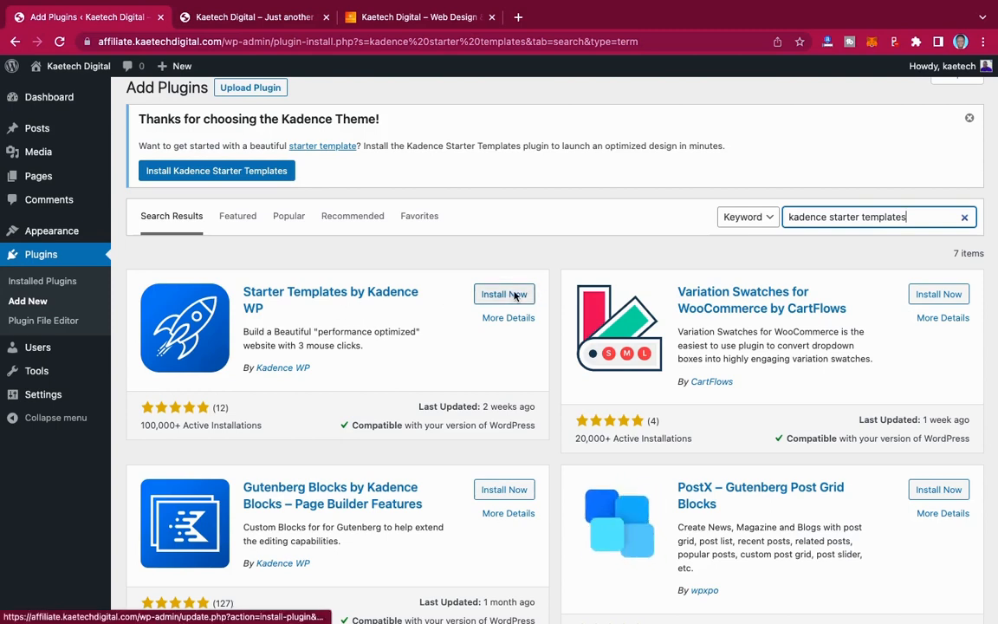
{"action": "left_click", "coordinate": [226, 172]}
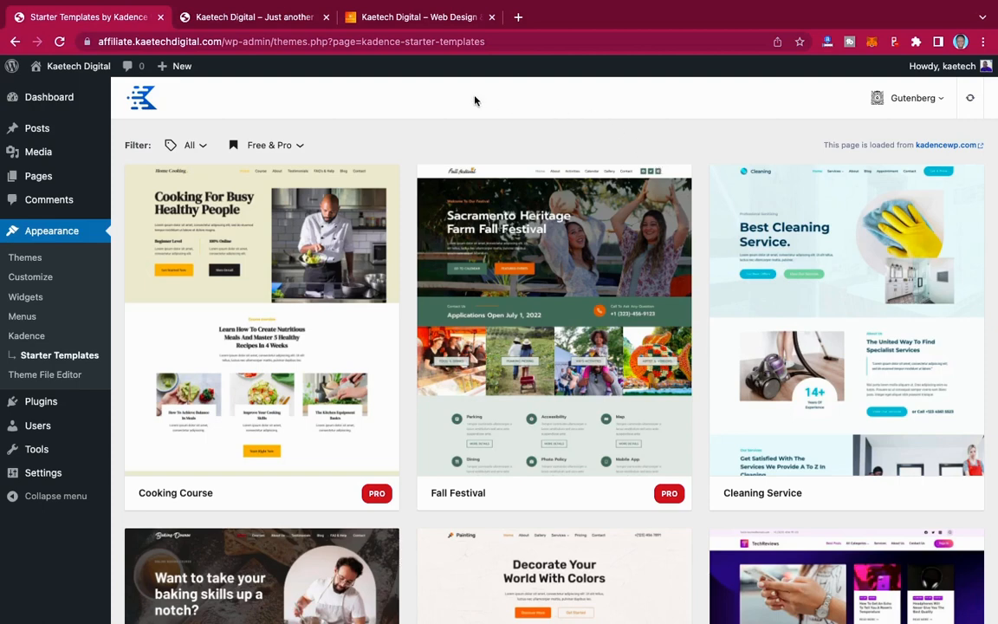
- Check the template category filter choices, and restrict the starter templates to Free Only
{"action": "left_click", "coordinate": [200, 149]}
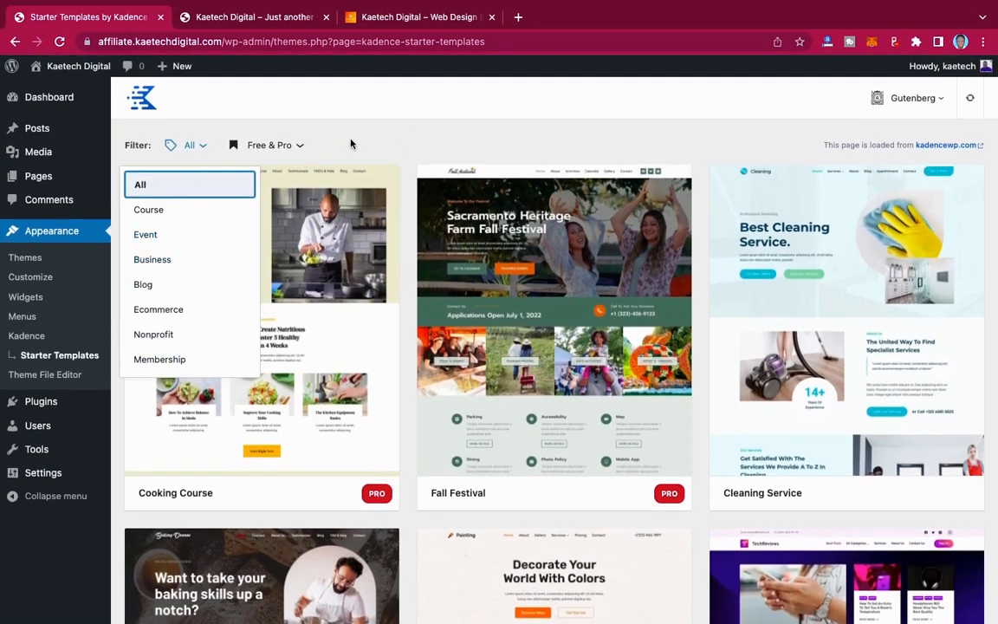
{"action": "left_click", "coordinate": [345, 143]}
{"action": "left_click", "coordinate": [294, 146]}
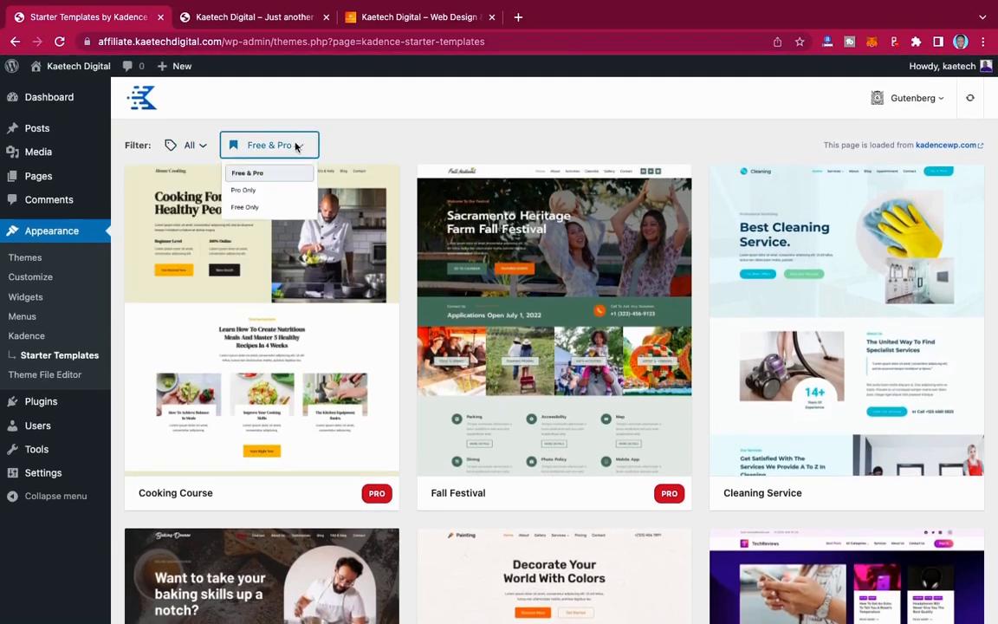
{"action": "left_click", "coordinate": [232, 235]}
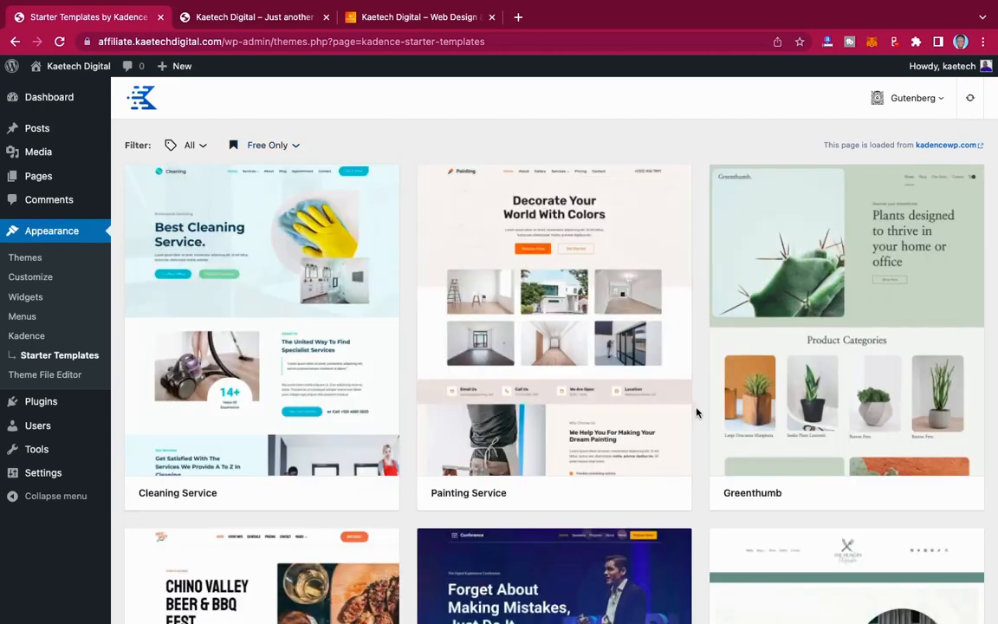
- Browse the free starter templates from Cleaning Service through to Shopping at the end of the list, examining each design
{"action": "scroll", "coordinate": [697, 412], "scroll_direction": "down", "scroll_amount": 5}
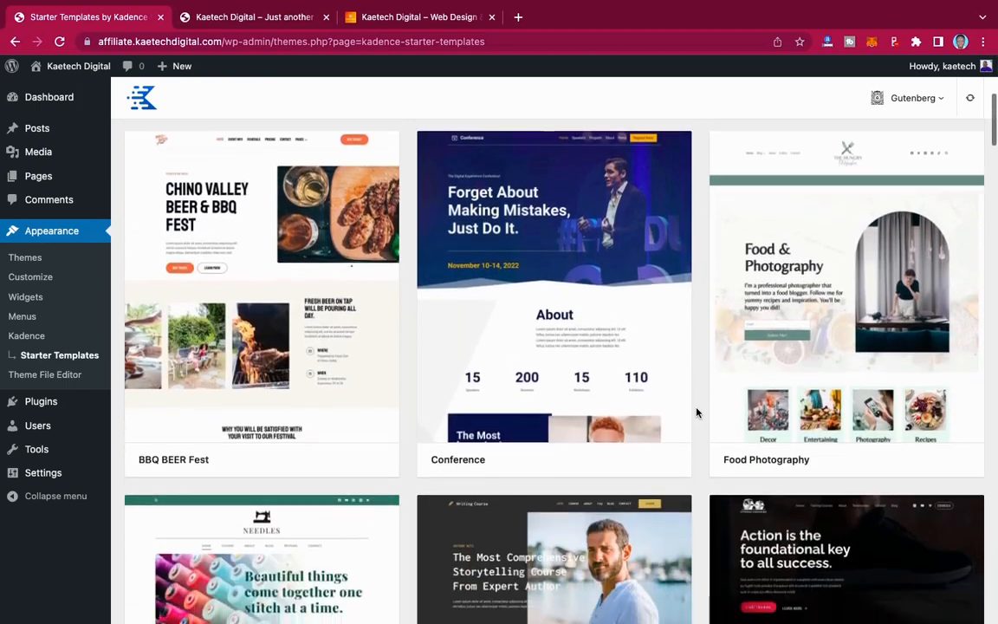
{"action": "scroll", "coordinate": [697, 412], "scroll_direction": "down", "scroll_amount": 5}
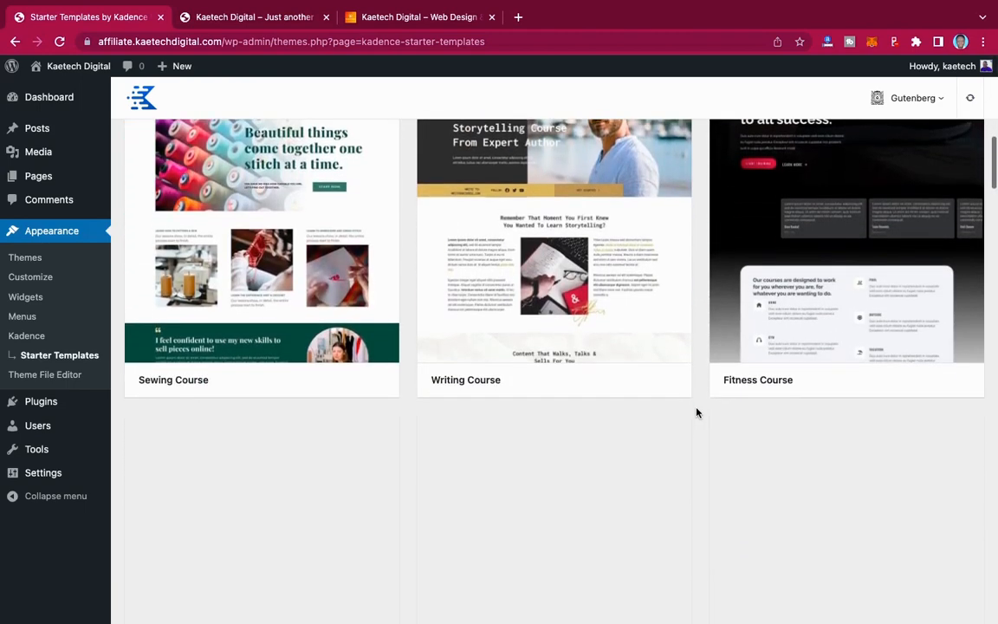
{"action": "scroll", "coordinate": [698, 412], "scroll_direction": "down", "scroll_amount": 4}
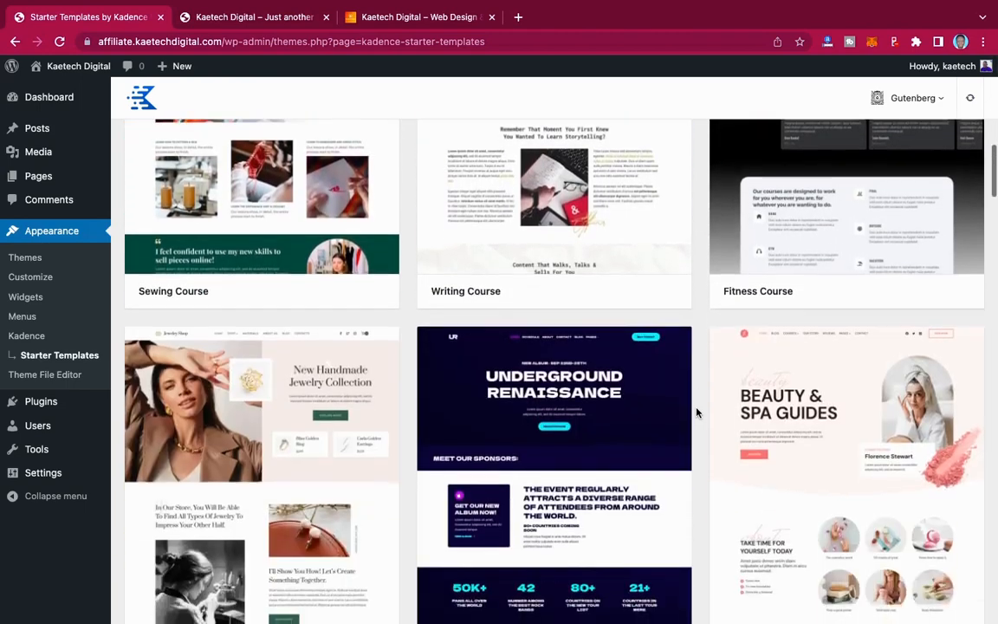
{"action": "scroll", "coordinate": [697, 412], "scroll_direction": "up", "scroll_amount": 1}
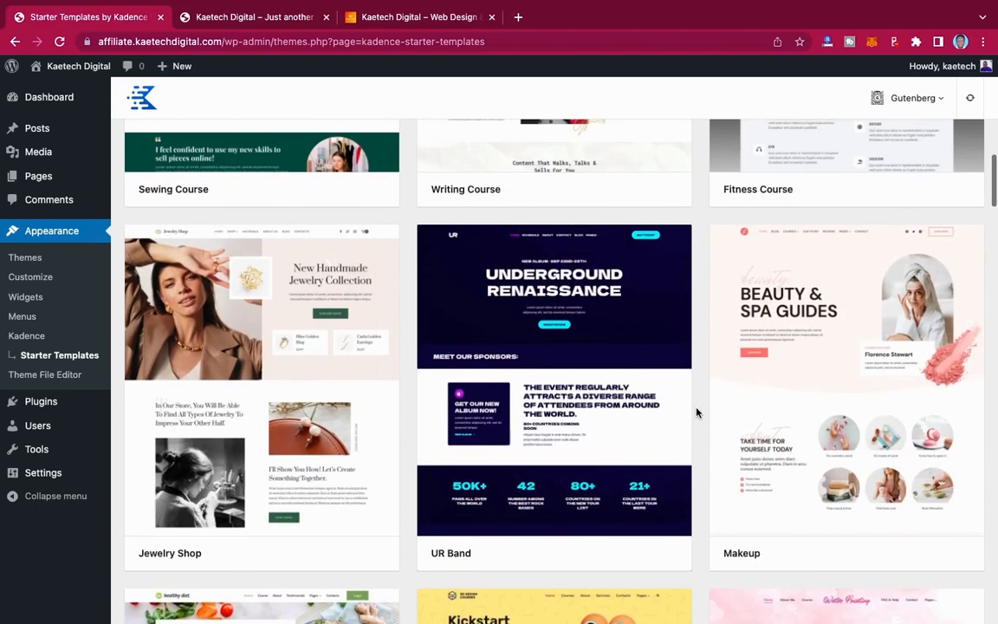
{"action": "scroll", "coordinate": [697, 412], "scroll_direction": "down", "scroll_amount": 7}
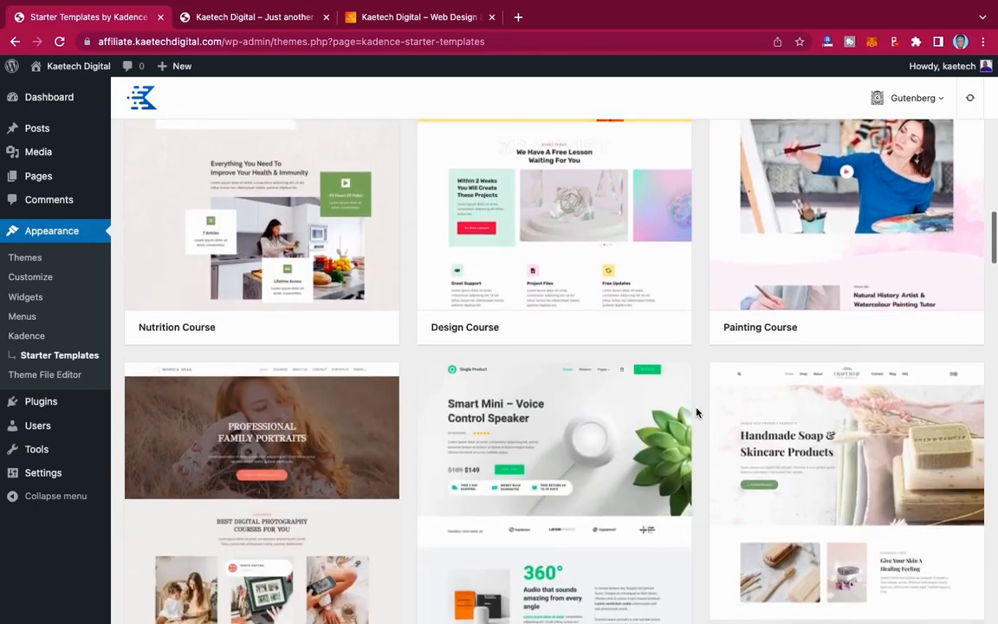
{"action": "scroll", "coordinate": [697, 412], "scroll_direction": "down", "scroll_amount": 5}
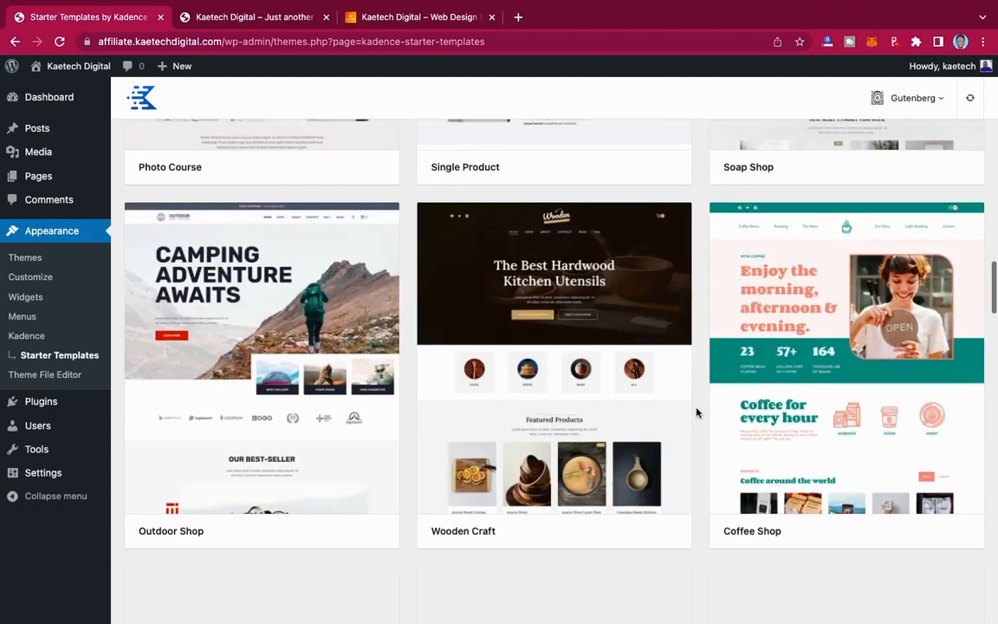
{"action": "scroll", "coordinate": [697, 413], "scroll_direction": "down", "scroll_amount": 6}
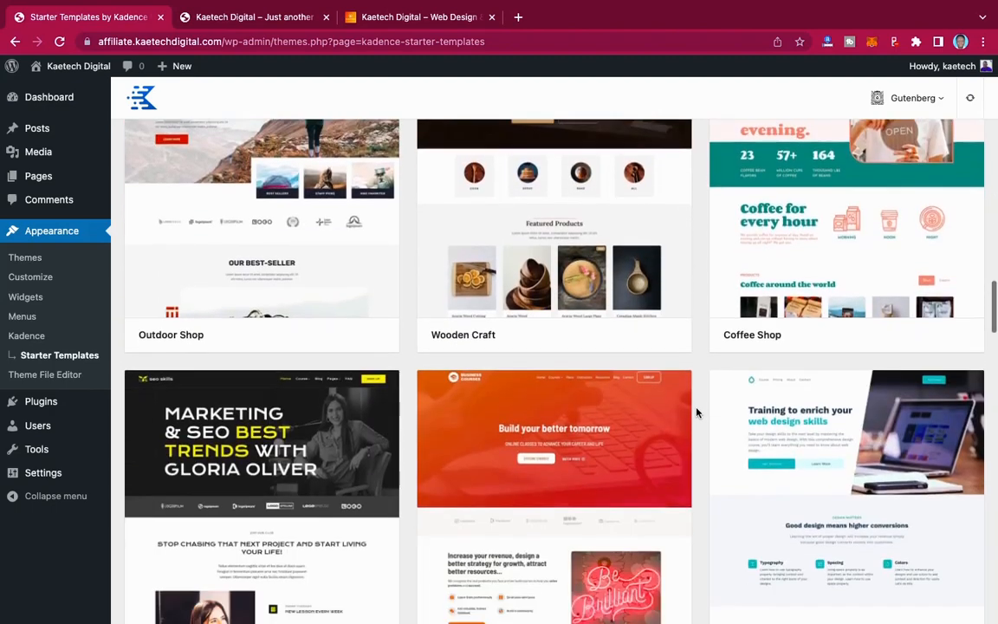
{"action": "scroll", "coordinate": [698, 412], "scroll_direction": "down", "scroll_amount": 3}
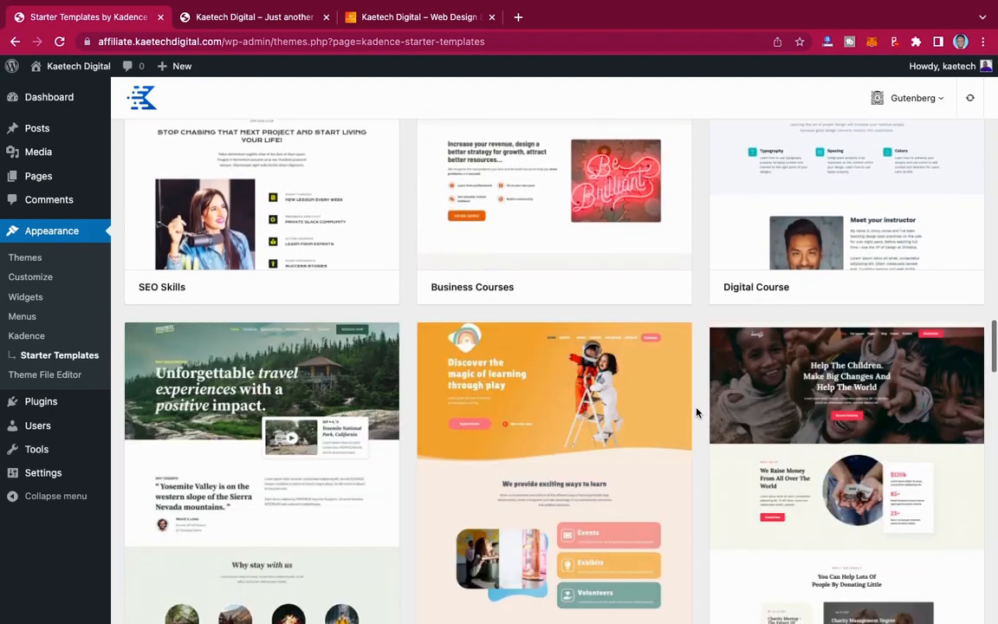
{"action": "scroll", "coordinate": [697, 412], "scroll_direction": "down", "scroll_amount": 3}
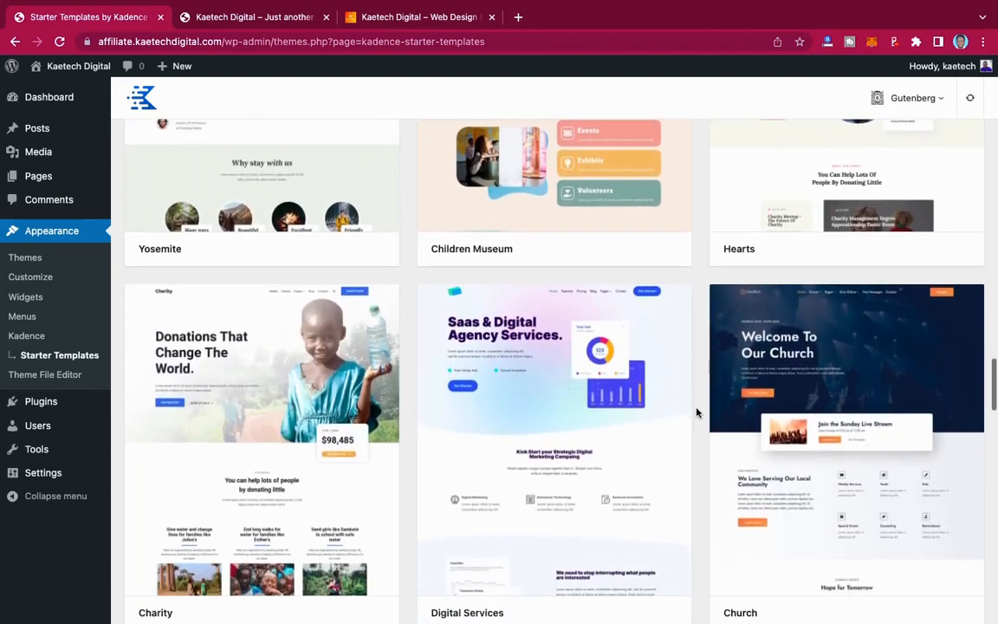
{"action": "scroll", "coordinate": [698, 412], "scroll_direction": "down", "scroll_amount": 1}
{"action": "scroll", "coordinate": [697, 412], "scroll_direction": "down", "scroll_amount": 3}
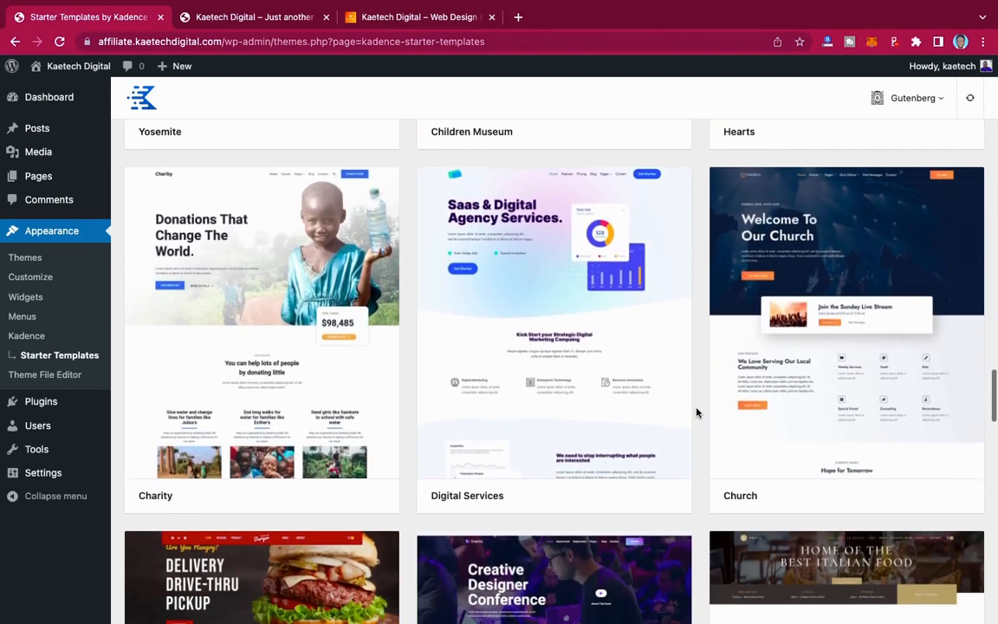
{"action": "scroll", "coordinate": [697, 412], "scroll_direction": "down", "scroll_amount": 1}
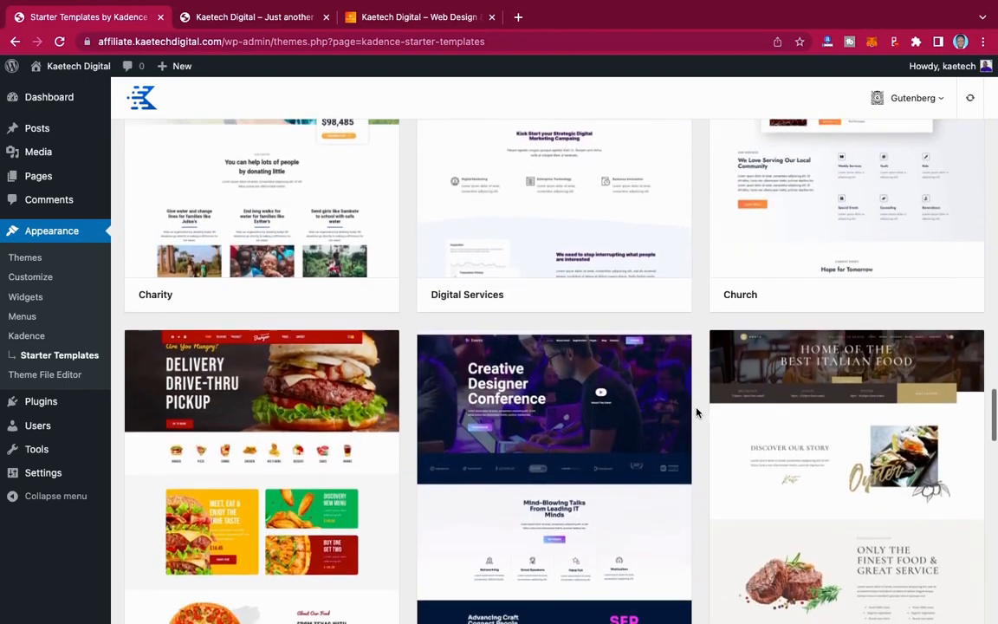
{"action": "scroll", "coordinate": [697, 412], "scroll_direction": "up", "scroll_amount": 2}
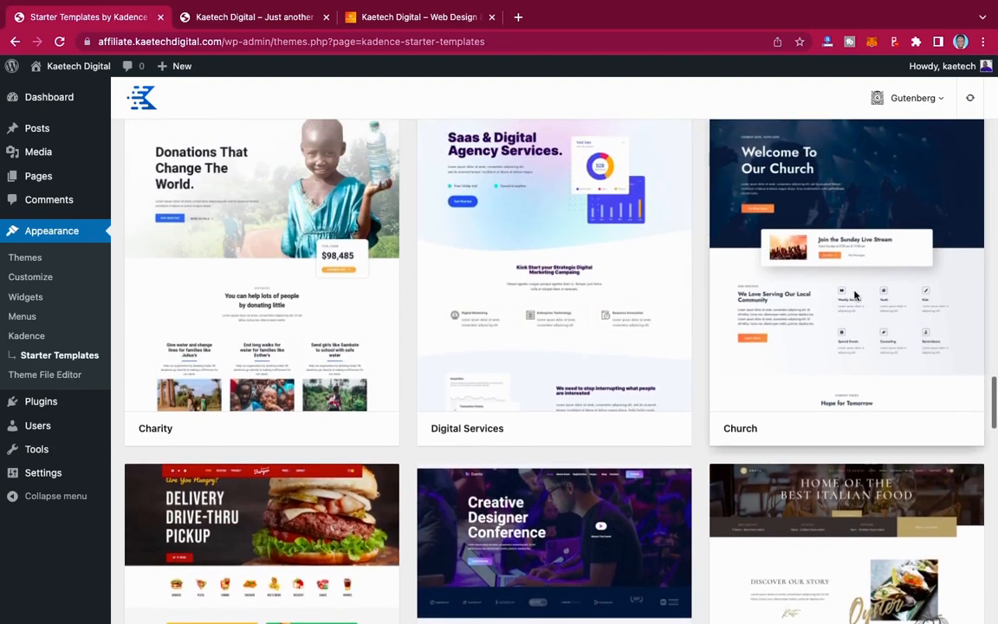
{"action": "scroll", "coordinate": [701, 413], "scroll_direction": "down", "scroll_amount": 4}
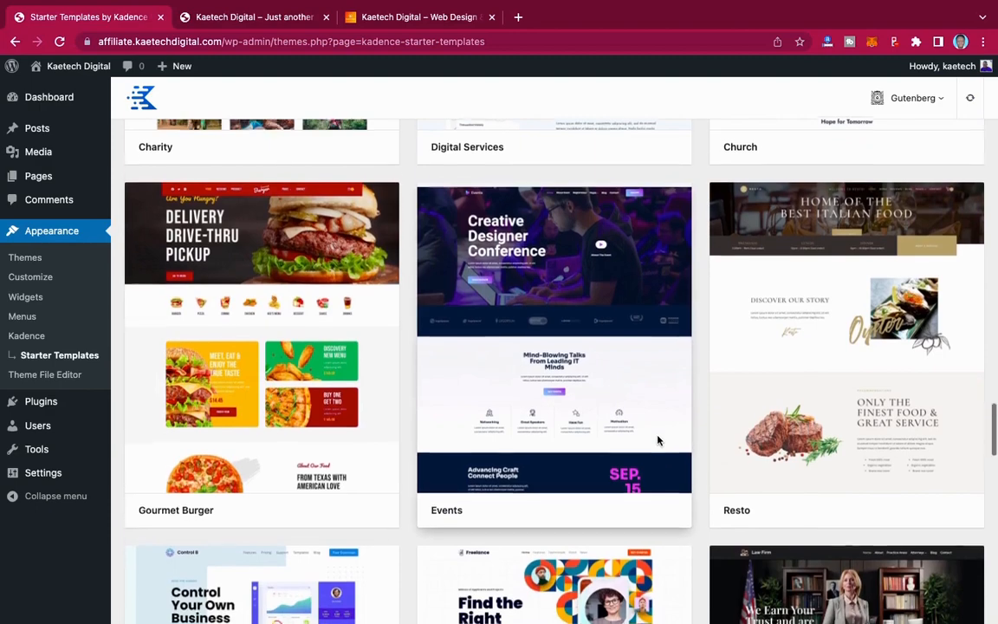
{"action": "scroll", "coordinate": [658, 441], "scroll_direction": "down", "scroll_amount": 2}
{"action": "scroll", "coordinate": [657, 440], "scroll_direction": "down", "scroll_amount": 5}
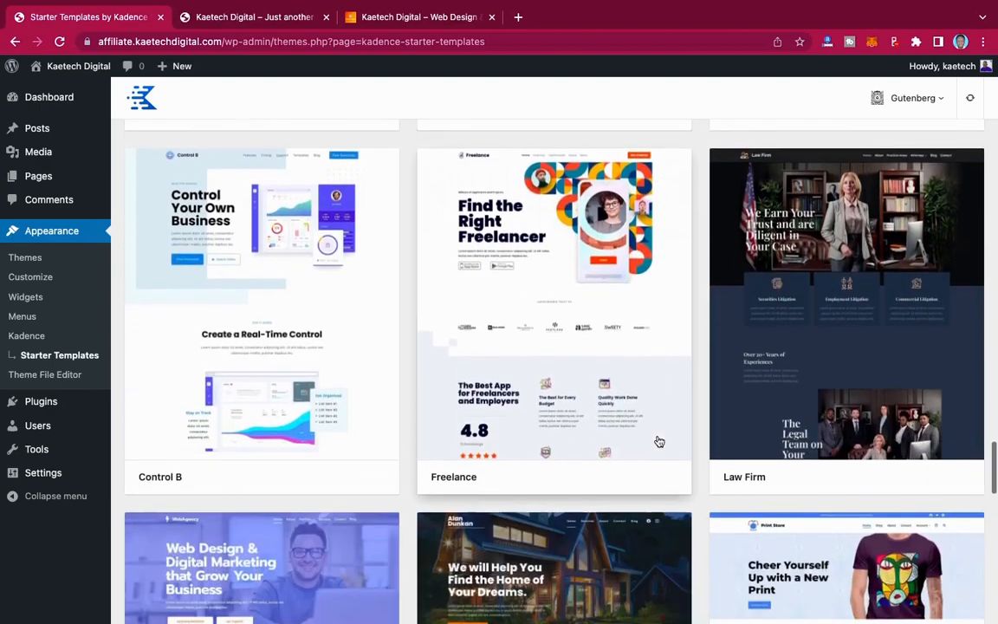
{"action": "scroll", "coordinate": [657, 441], "scroll_direction": "down", "scroll_amount": 2}
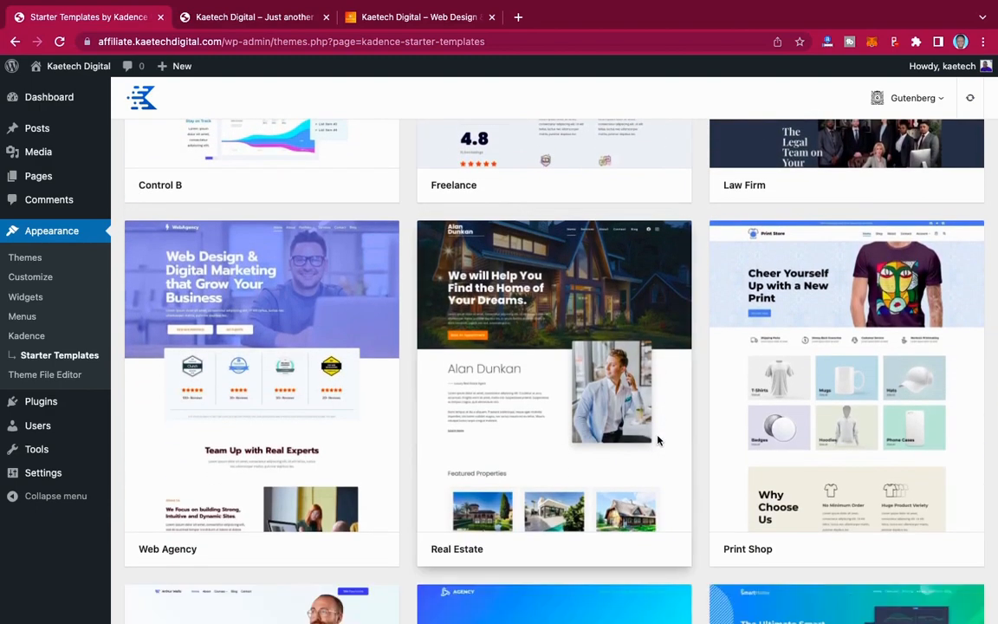
{"action": "scroll", "coordinate": [657, 441], "scroll_direction": "down", "scroll_amount": 1}
{"action": "scroll", "coordinate": [657, 441], "scroll_direction": "down", "scroll_amount": 6}
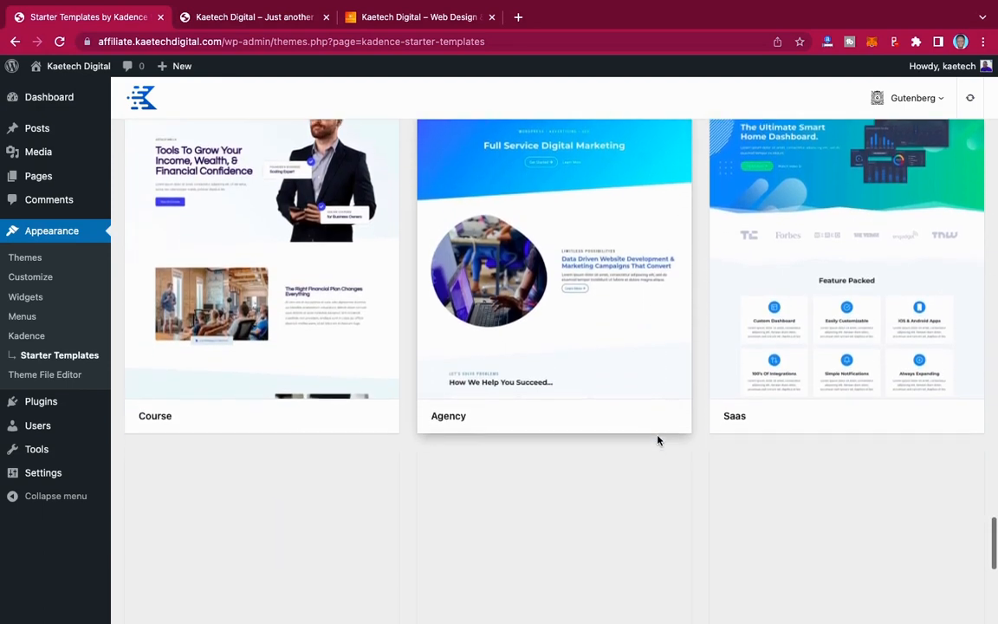
{"action": "scroll", "coordinate": [657, 441], "scroll_direction": "down", "scroll_amount": 1}
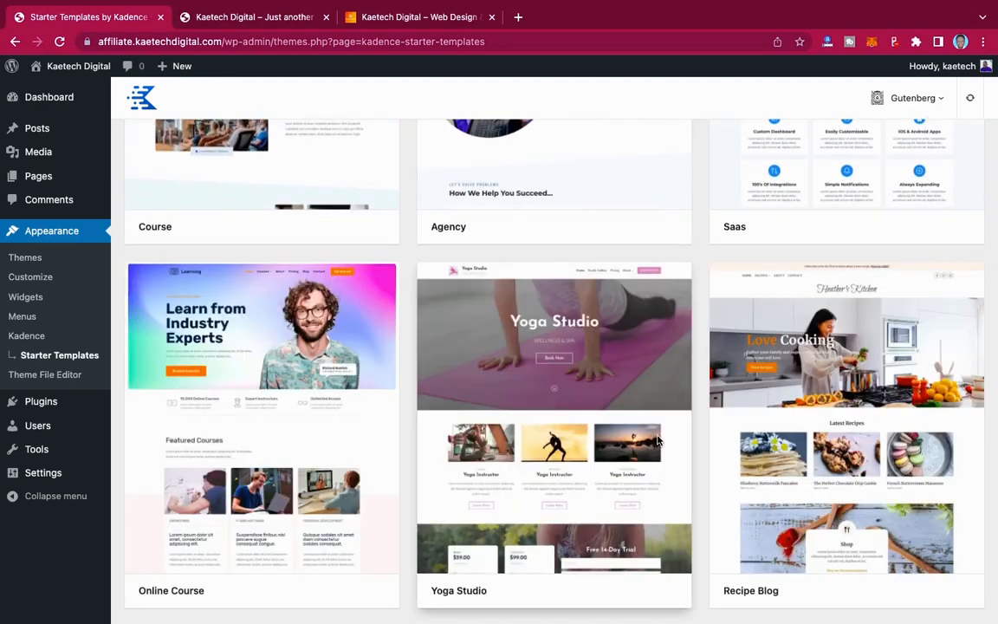
{"action": "scroll", "coordinate": [657, 440], "scroll_direction": "down", "scroll_amount": 1}
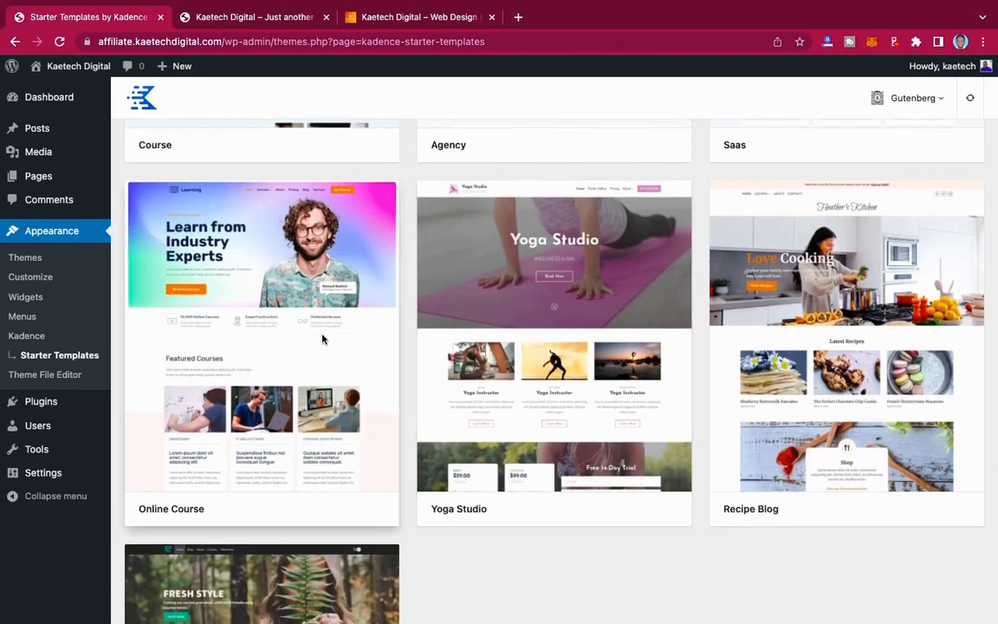
{"action": "scroll", "coordinate": [322, 339], "scroll_direction": "down", "scroll_amount": 3}
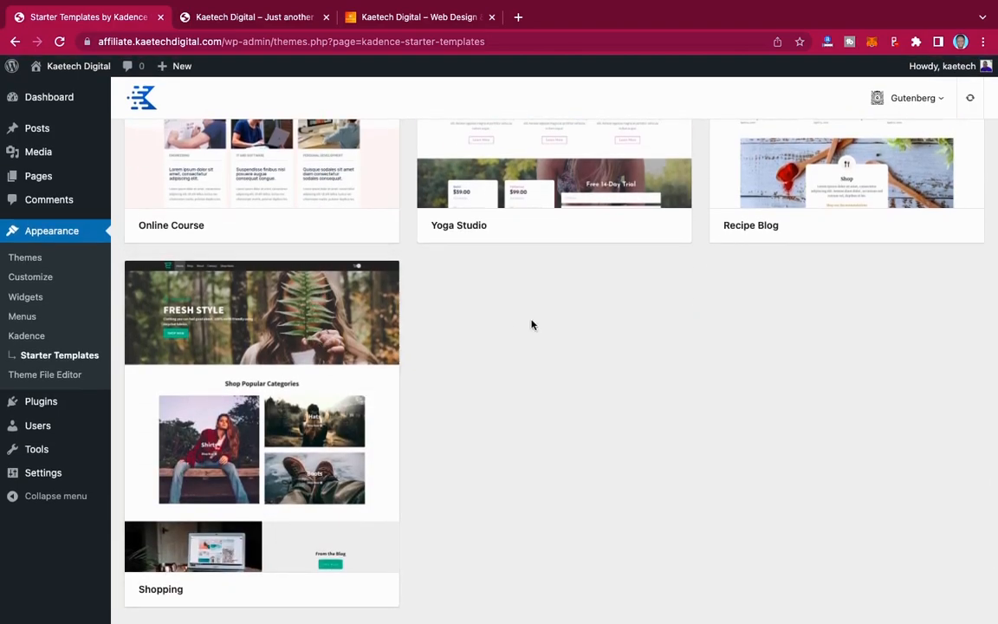
- Review the free starter templates again from the end of the list back to the first designs, comparing candidates for the site
{"action": "scroll", "coordinate": [530, 325], "scroll_direction": "up", "scroll_amount": 12}
{"action": "scroll", "coordinate": [533, 325], "scroll_direction": "up", "scroll_amount": 11}
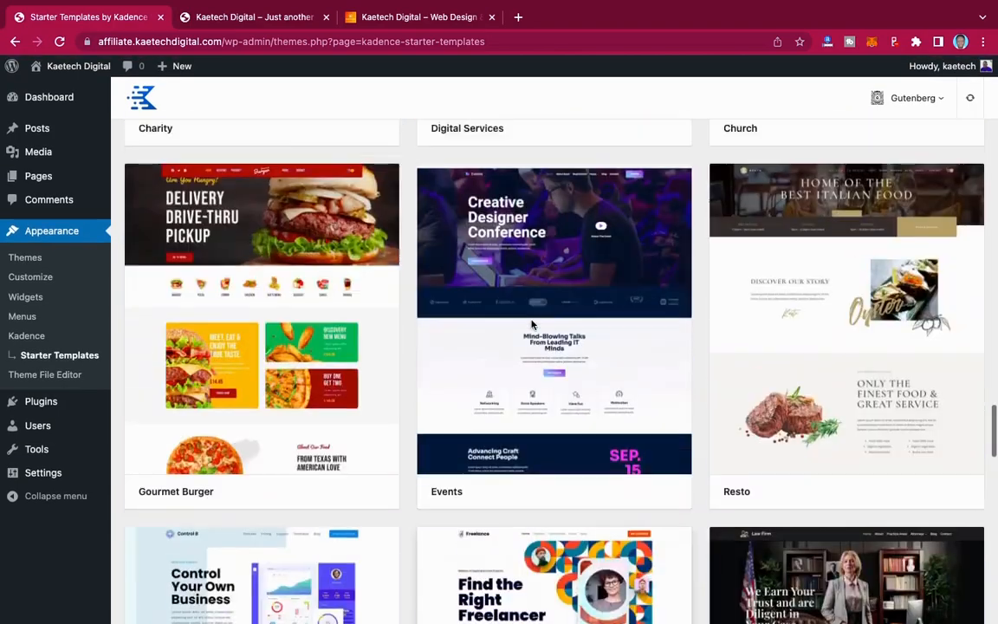
{"action": "scroll", "coordinate": [534, 325], "scroll_direction": "down", "scroll_amount": 8}
{"action": "scroll", "coordinate": [534, 324], "scroll_direction": "up", "scroll_amount": 11}
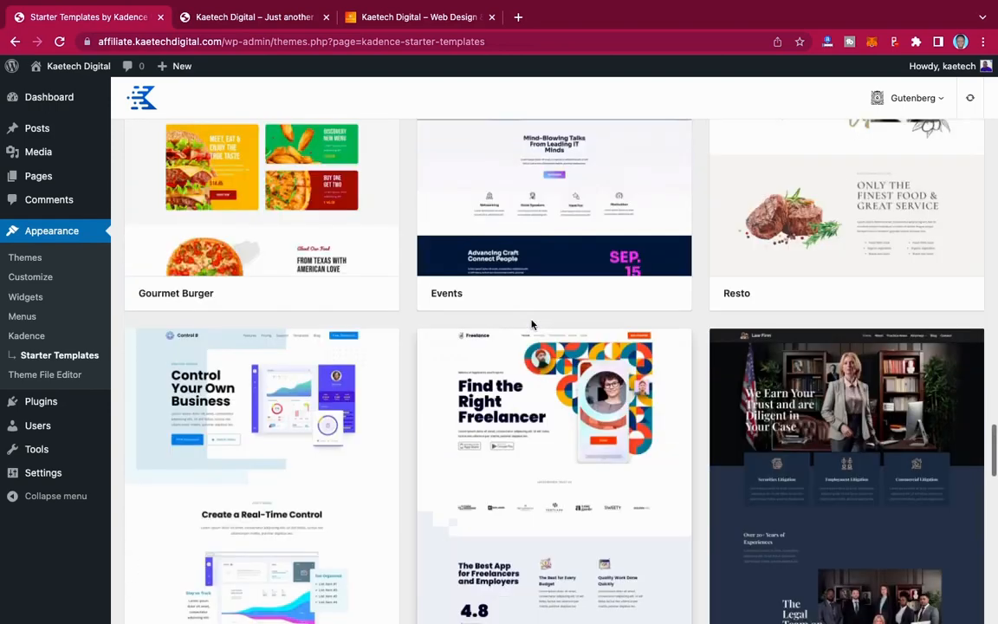
{"action": "scroll", "coordinate": [532, 324], "scroll_direction": "up", "scroll_amount": 5}
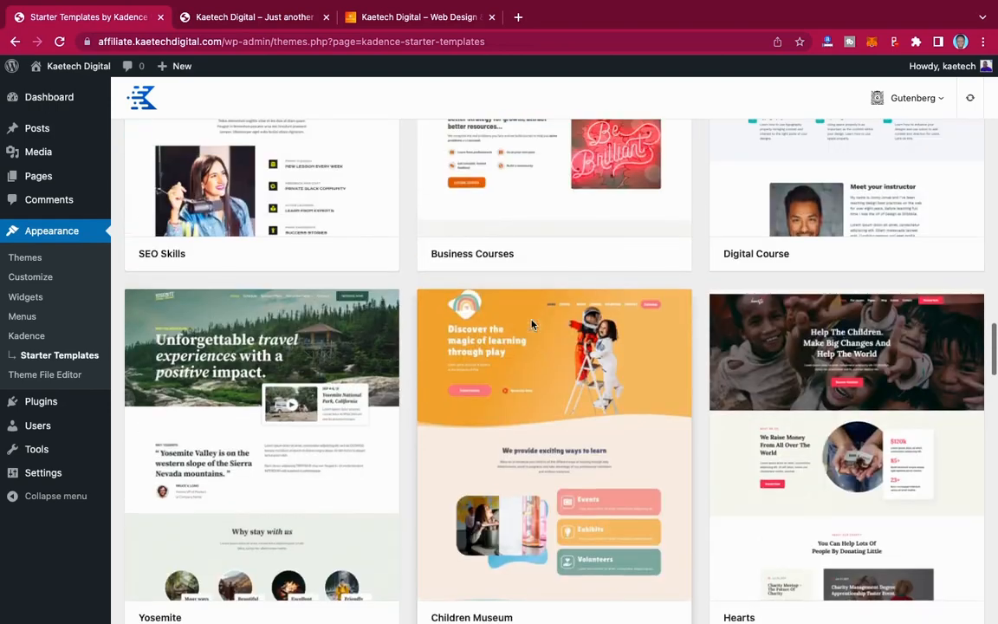
{"action": "scroll", "coordinate": [531, 324], "scroll_direction": "up", "scroll_amount": 3}
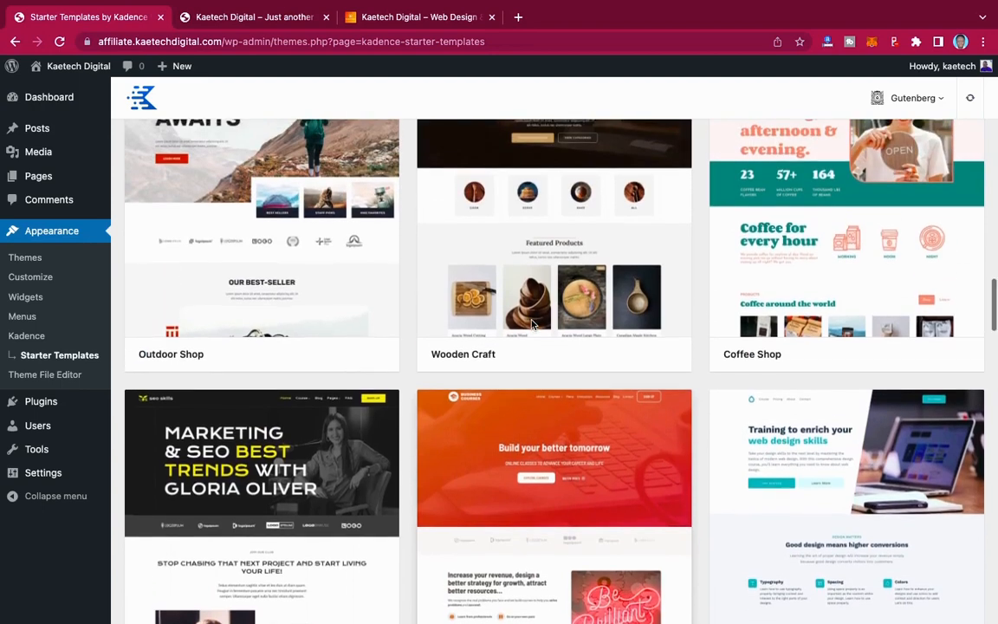
{"action": "scroll", "coordinate": [531, 324], "scroll_direction": "up", "scroll_amount": 5}
{"action": "scroll", "coordinate": [532, 324], "scroll_direction": "up", "scroll_amount": 6}
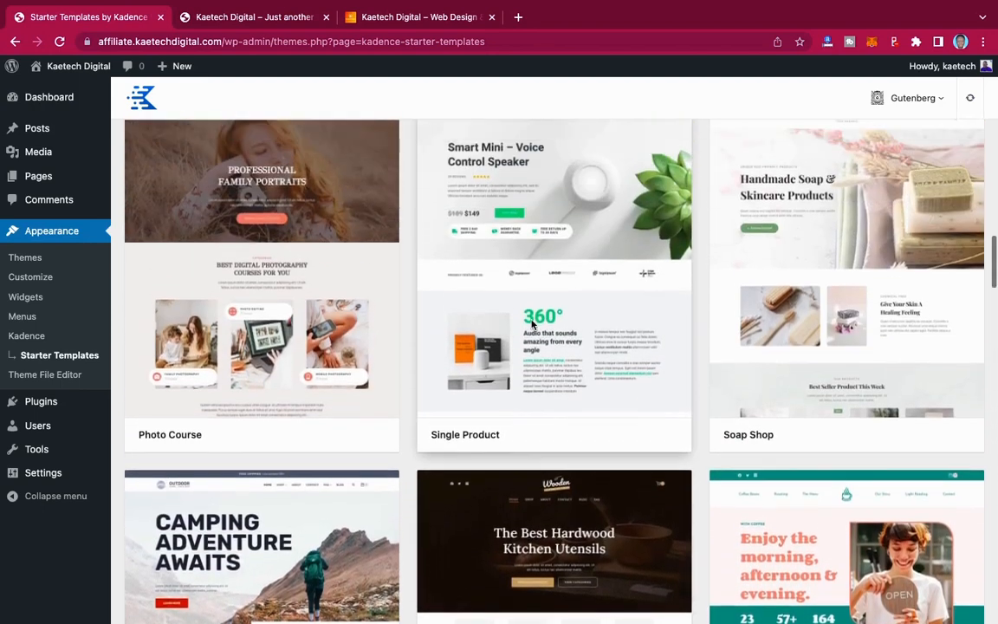
{"action": "scroll", "coordinate": [532, 323], "scroll_direction": "down", "scroll_amount": 2}
{"action": "scroll", "coordinate": [532, 324], "scroll_direction": "down", "scroll_amount": 2}
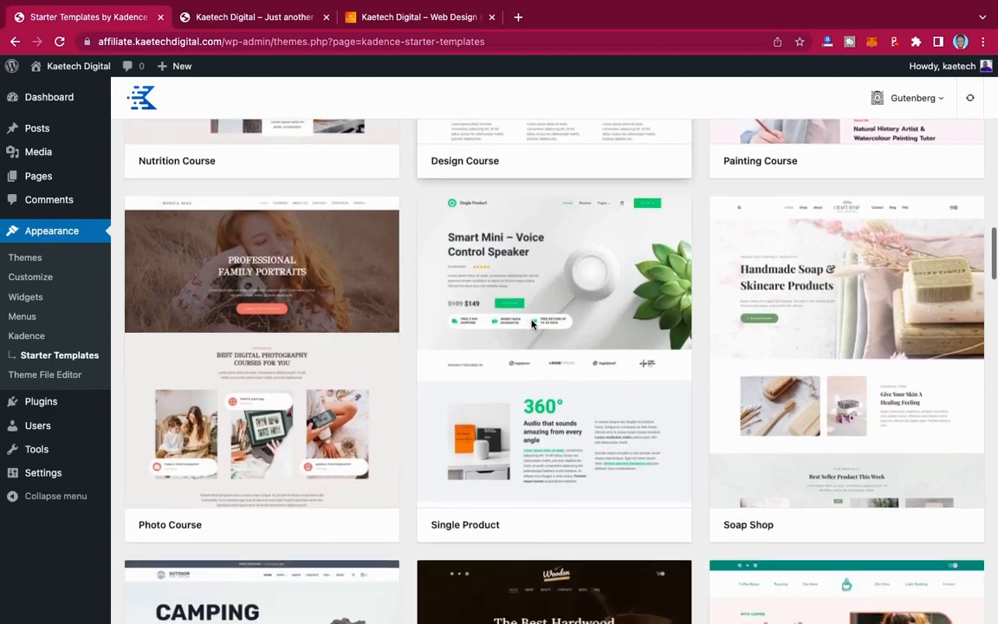
{"action": "scroll", "coordinate": [532, 324], "scroll_direction": "up", "scroll_amount": 4}
{"action": "scroll", "coordinate": [532, 324], "scroll_direction": "up", "scroll_amount": 6}
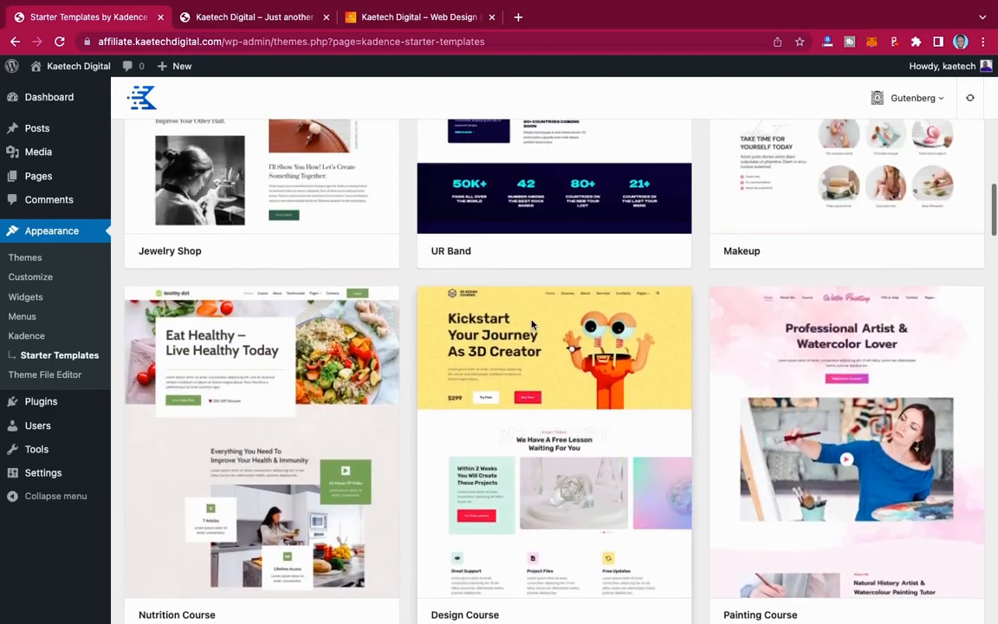
{"action": "scroll", "coordinate": [532, 324], "scroll_direction": "up", "scroll_amount": 4}
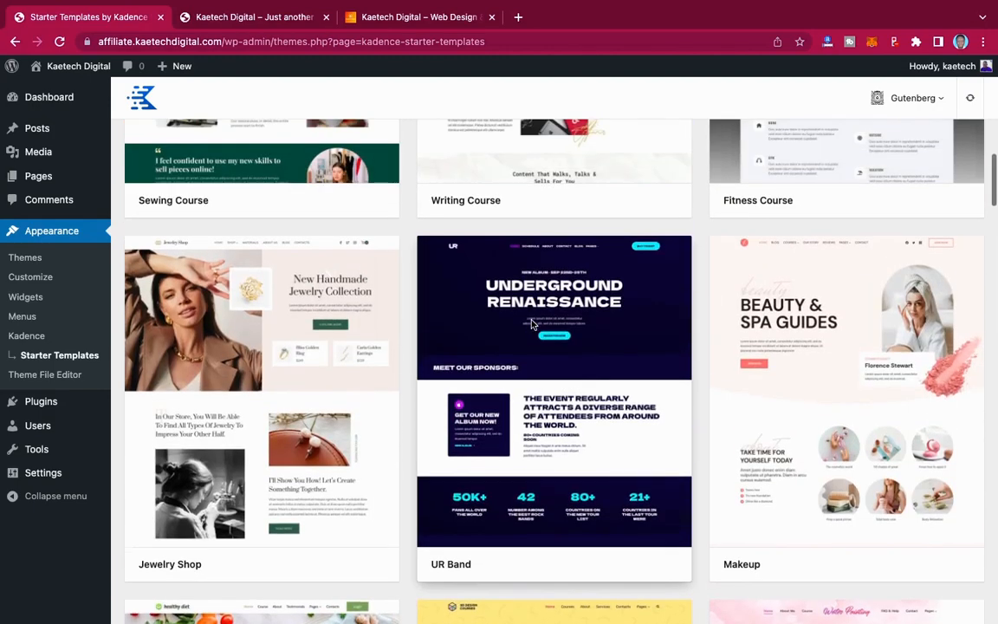
{"action": "scroll", "coordinate": [532, 324], "scroll_direction": "up", "scroll_amount": 6}
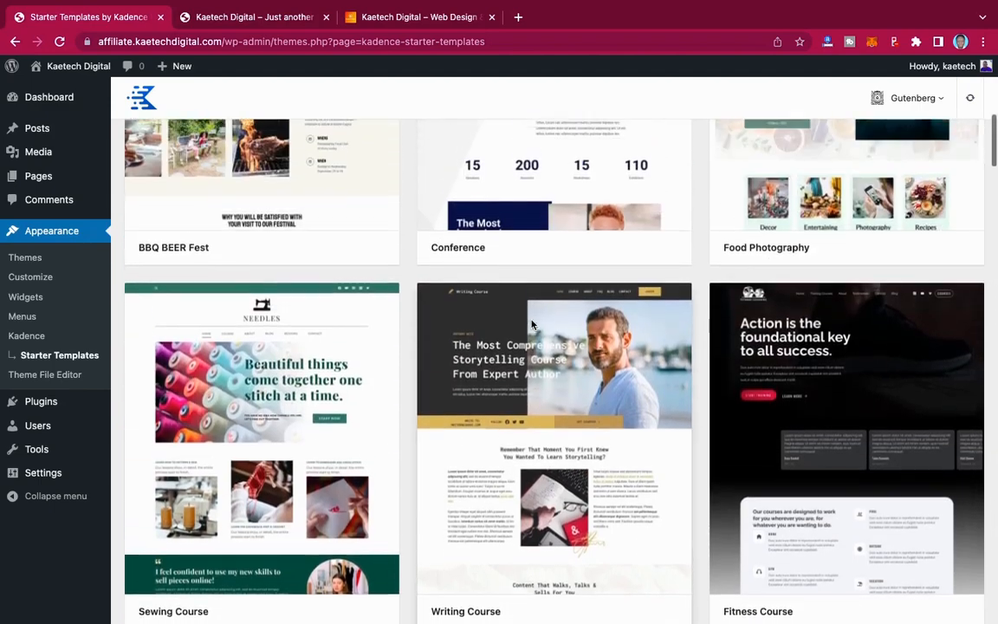
{"action": "scroll", "coordinate": [532, 324], "scroll_direction": "down", "scroll_amount": 1}
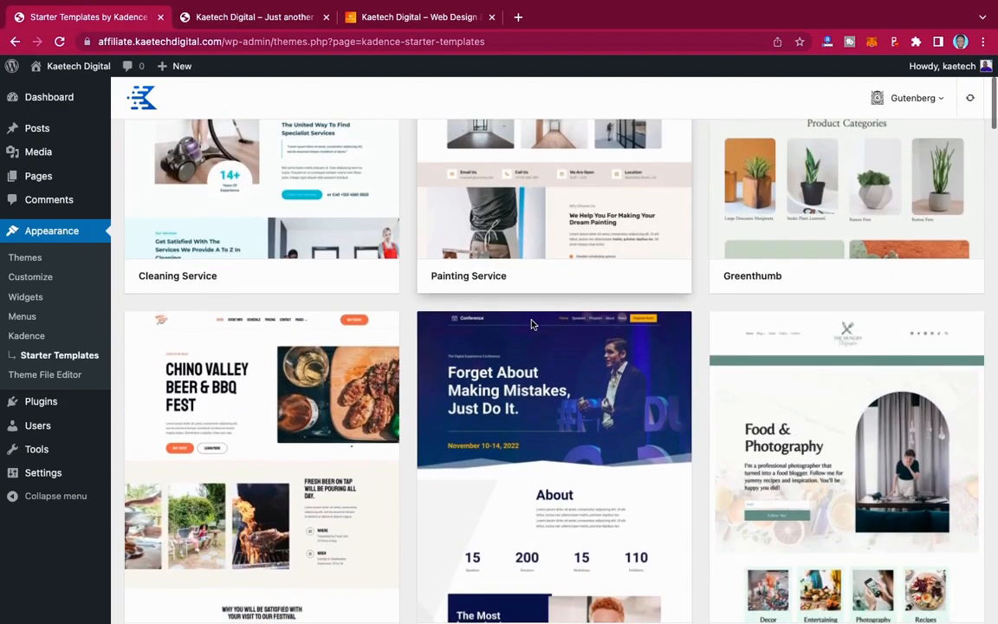
{"action": "scroll", "coordinate": [532, 324], "scroll_direction": "up", "scroll_amount": 1}
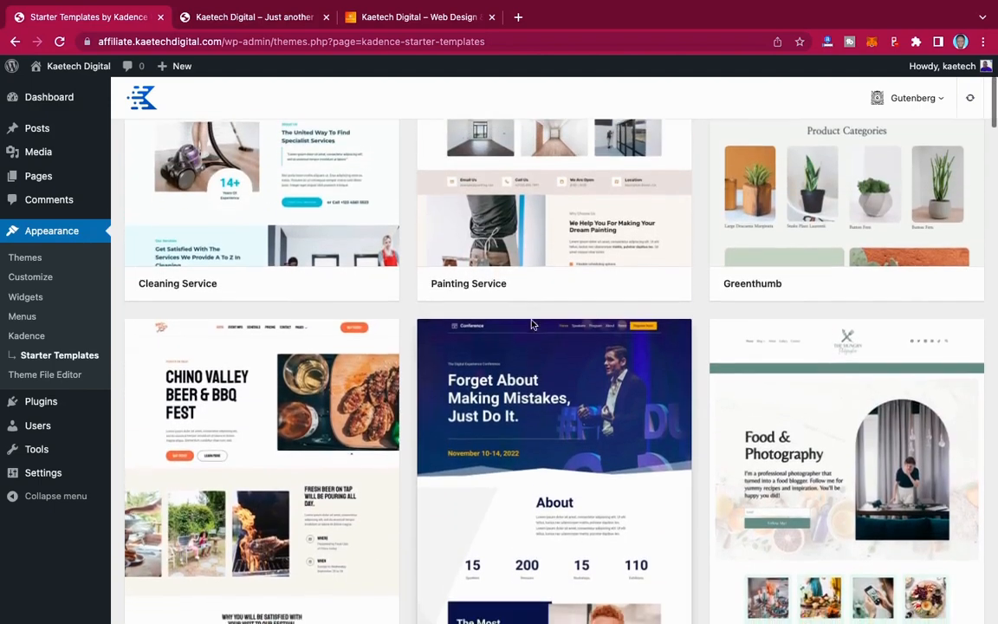
{"action": "scroll", "coordinate": [532, 324], "scroll_direction": "down", "scroll_amount": 2}
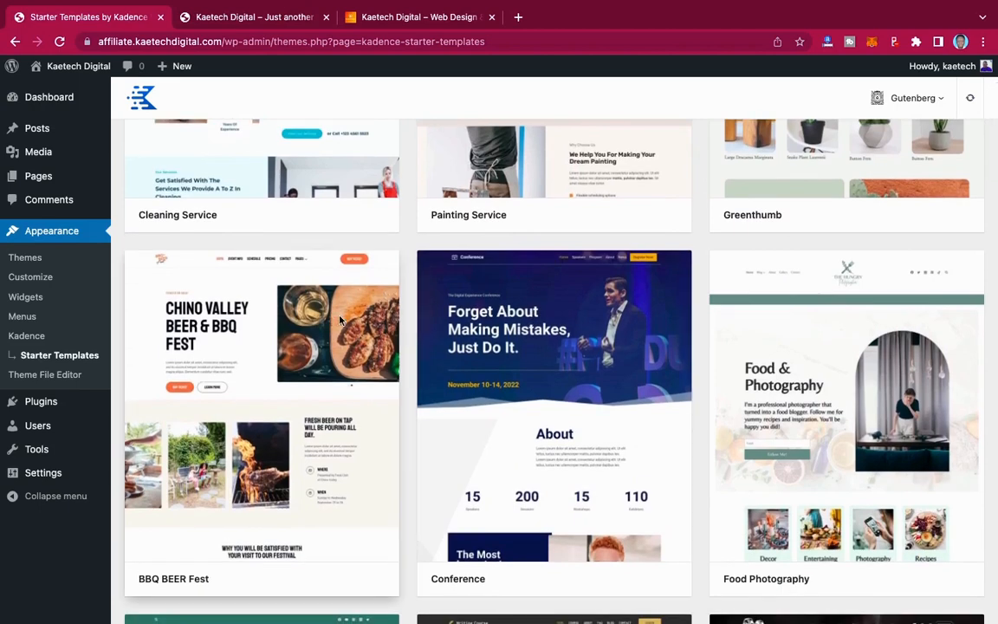
{"action": "scroll", "coordinate": [301, 330], "scroll_direction": "up", "scroll_amount": 3}
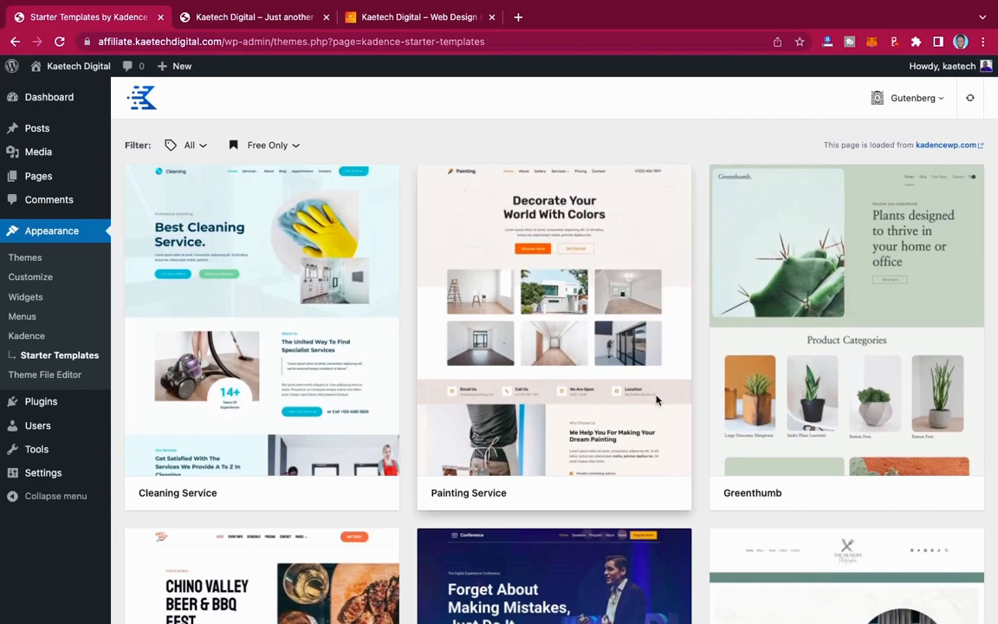
{"action": "scroll", "coordinate": [655, 400], "scroll_direction": "down", "scroll_amount": 3}
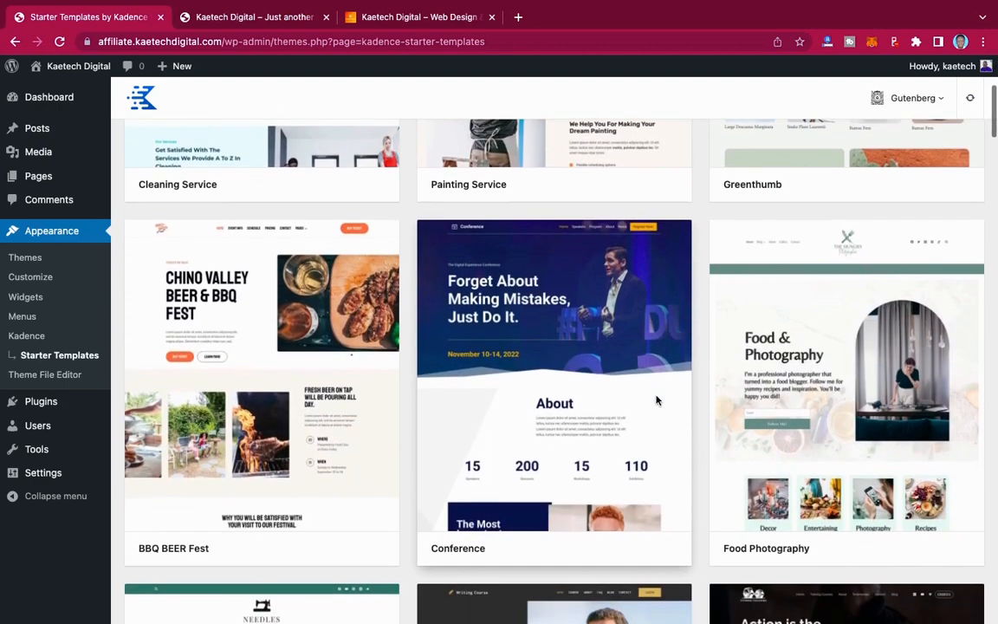
{"action": "scroll", "coordinate": [655, 399], "scroll_direction": "down", "scroll_amount": 1}
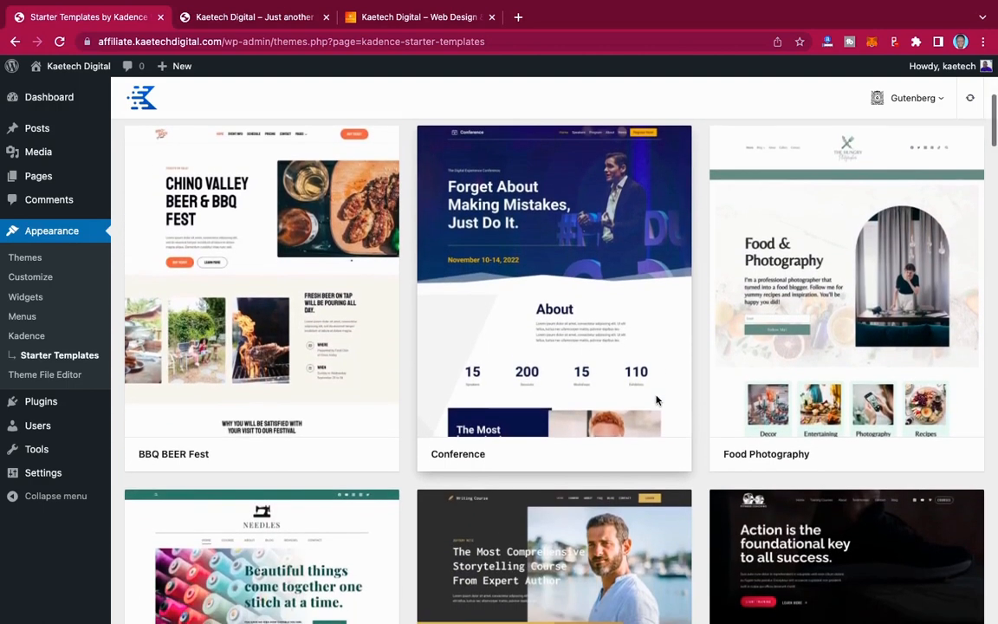
{"action": "scroll", "coordinate": [655, 400], "scroll_direction": "up", "scroll_amount": 4}
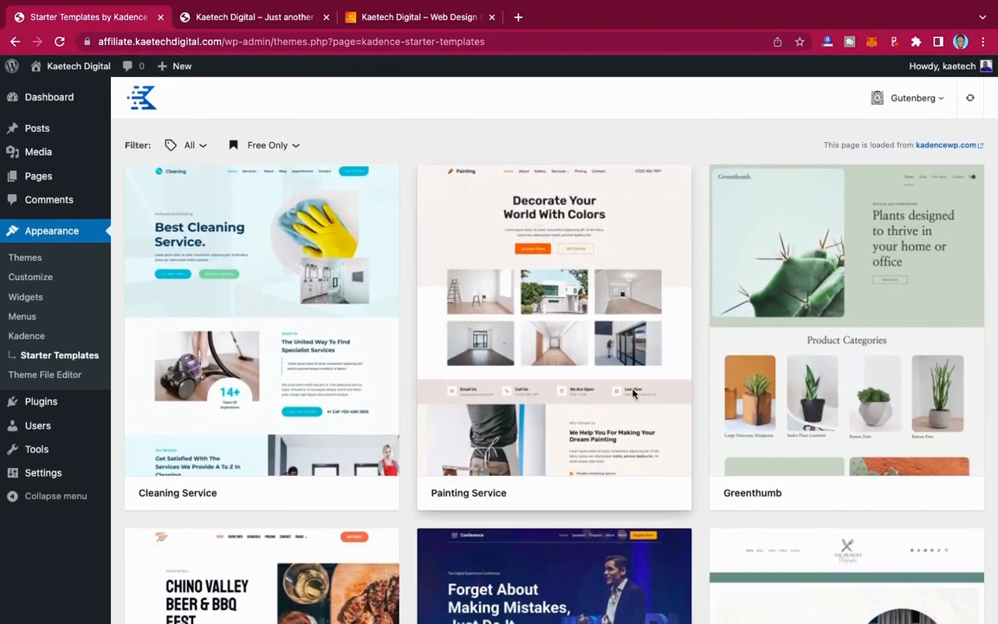
- Open the Cleaning Service starter template and examine its home page preview, from the hero section through the Work Progress section
{"action": "left_click", "coordinate": [253, 276]}
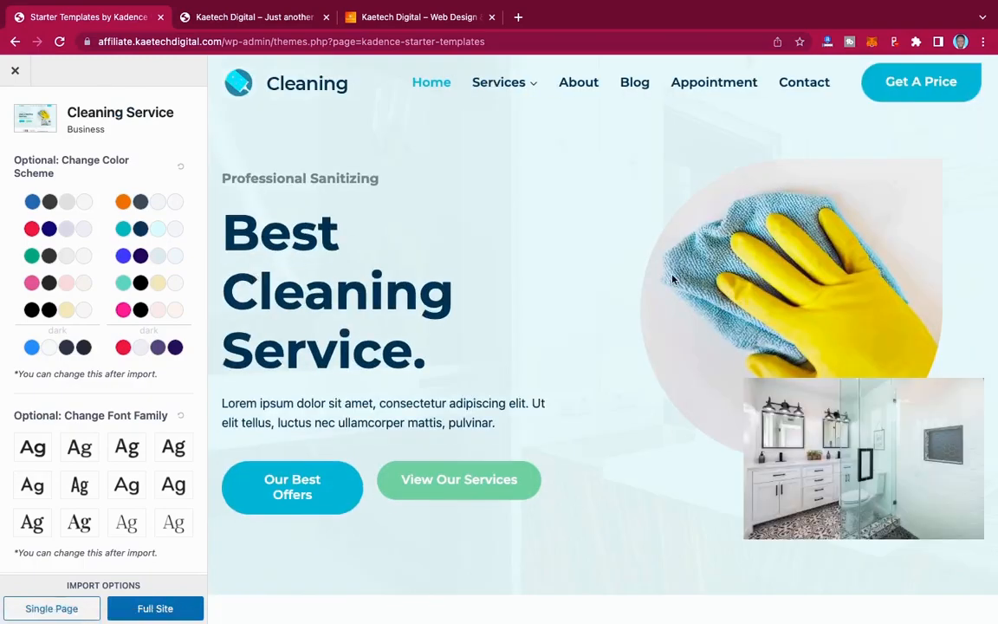
{"action": "scroll", "coordinate": [672, 278], "scroll_direction": "down", "scroll_amount": 10}
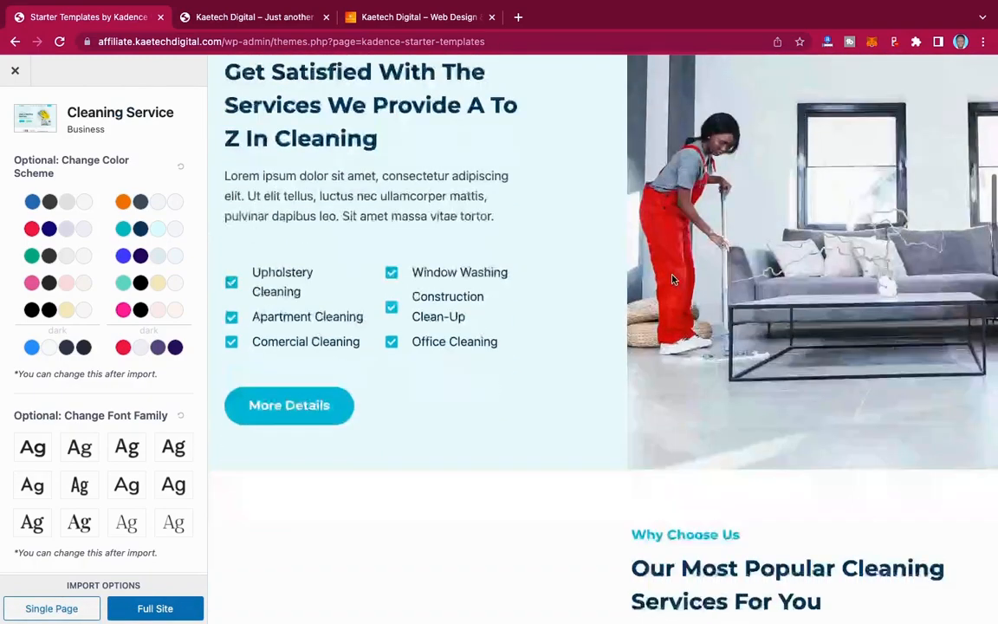
{"action": "scroll", "coordinate": [672, 278], "scroll_direction": "down", "scroll_amount": 15}
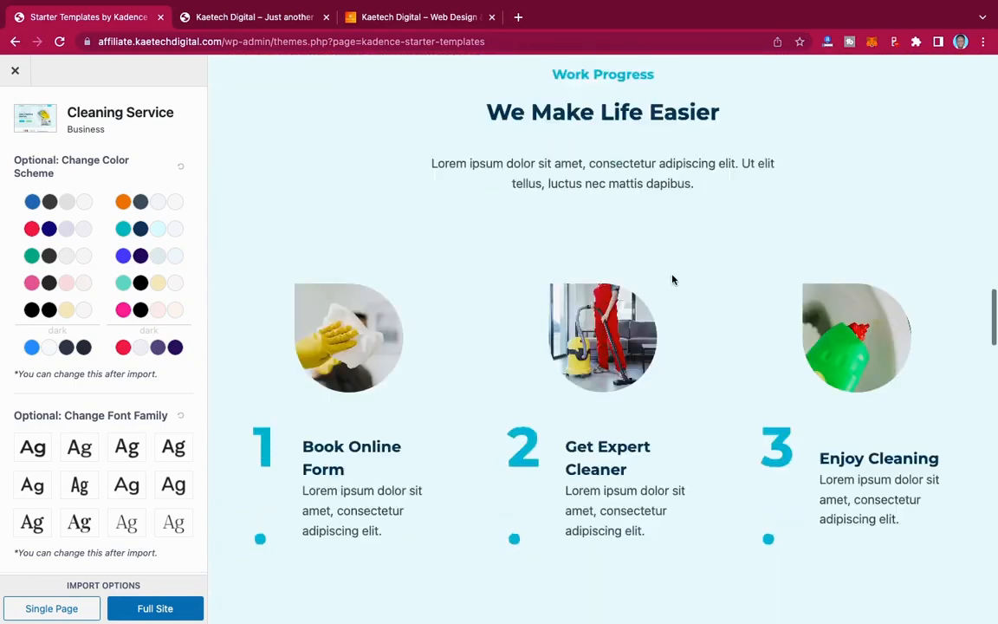
{"action": "scroll", "coordinate": [672, 278], "scroll_direction": "down", "scroll_amount": 5}
{"action": "scroll", "coordinate": [672, 278], "scroll_direction": "up", "scroll_amount": 20}
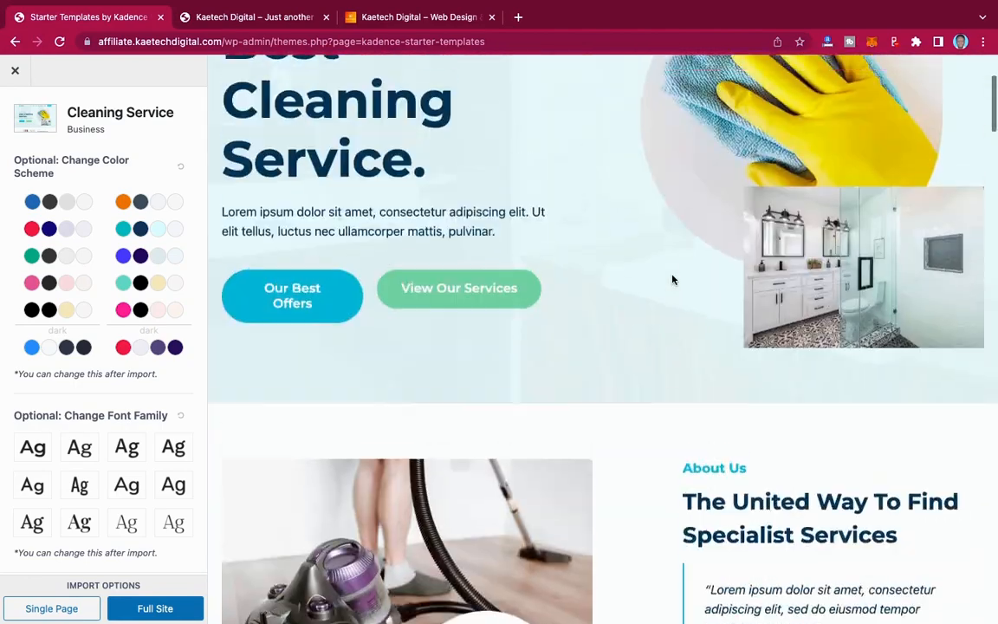
{"action": "scroll", "coordinate": [672, 278], "scroll_direction": "up", "scroll_amount": 3}
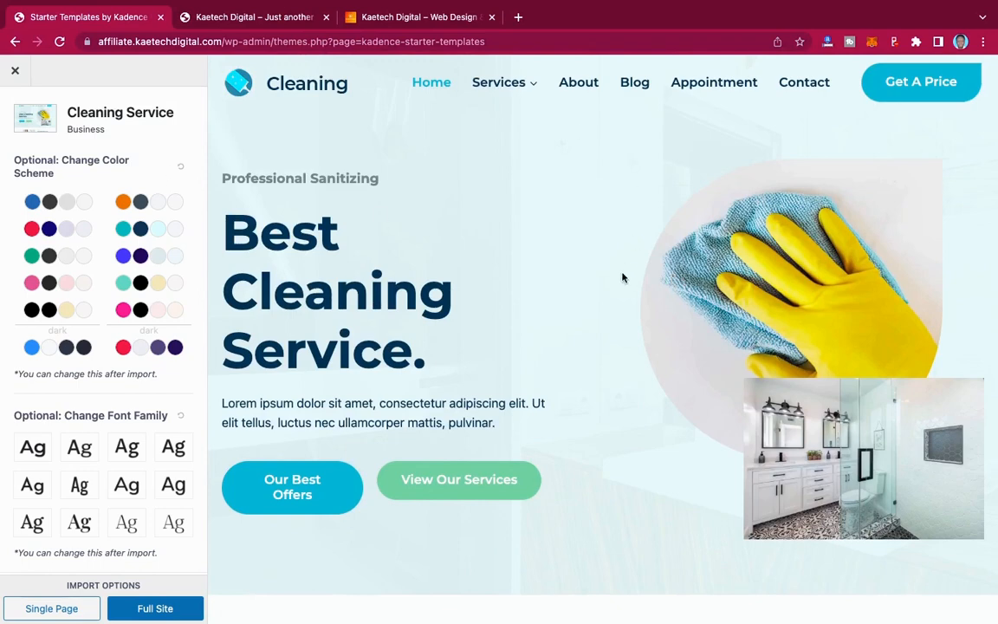
- Review the template's import options, try the pink color scheme, and apply the orange and dark slate scheme, checking it across the preview
{"action": "scroll", "coordinate": [52, 283], "scroll_direction": "down", "scroll_amount": 3}
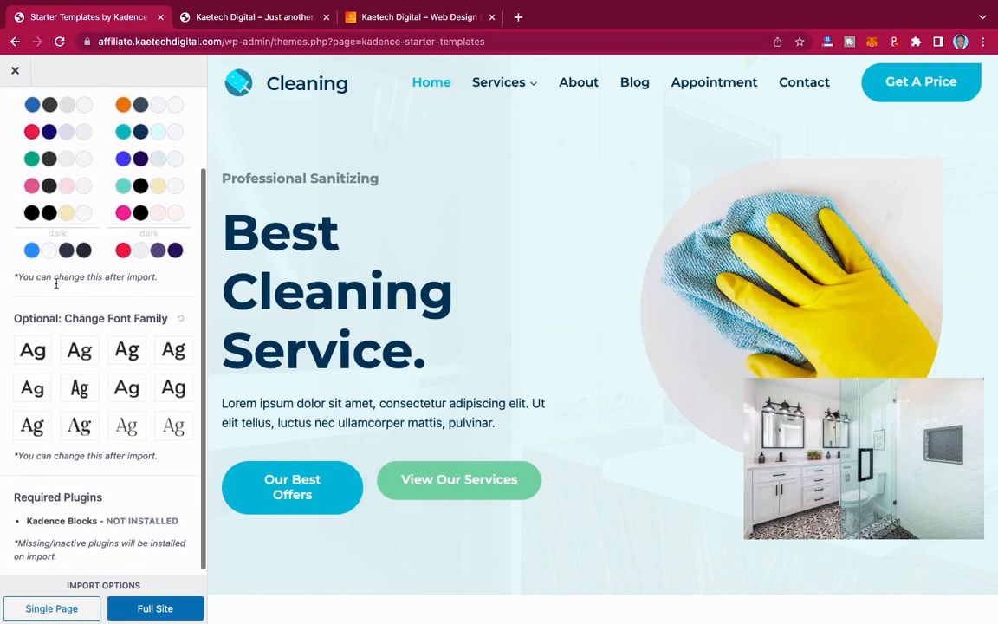
{"action": "scroll", "coordinate": [56, 283], "scroll_direction": "up", "scroll_amount": 3}
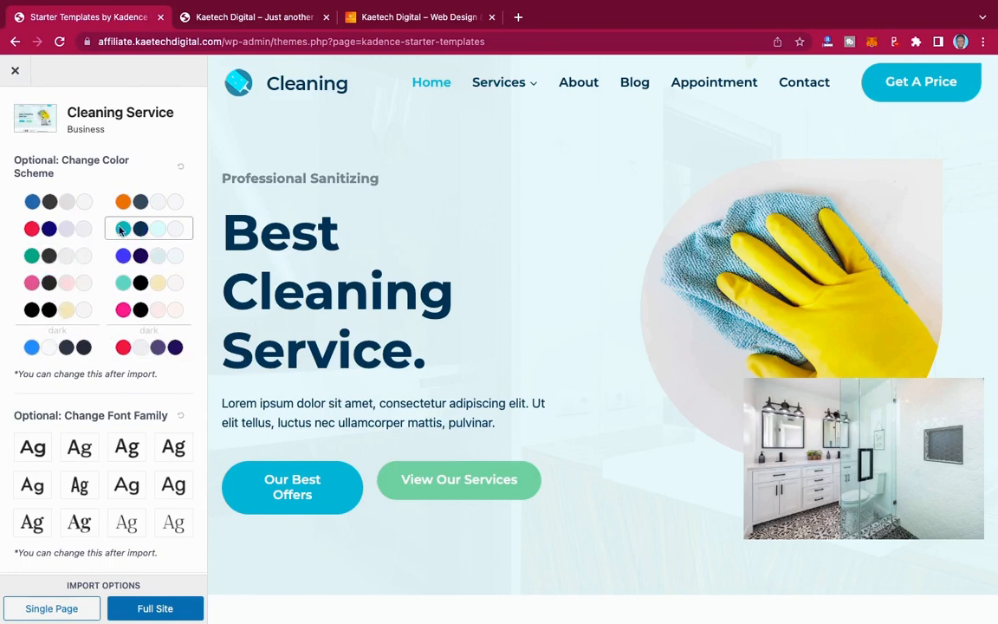
{"action": "left_click", "coordinate": [158, 205]}
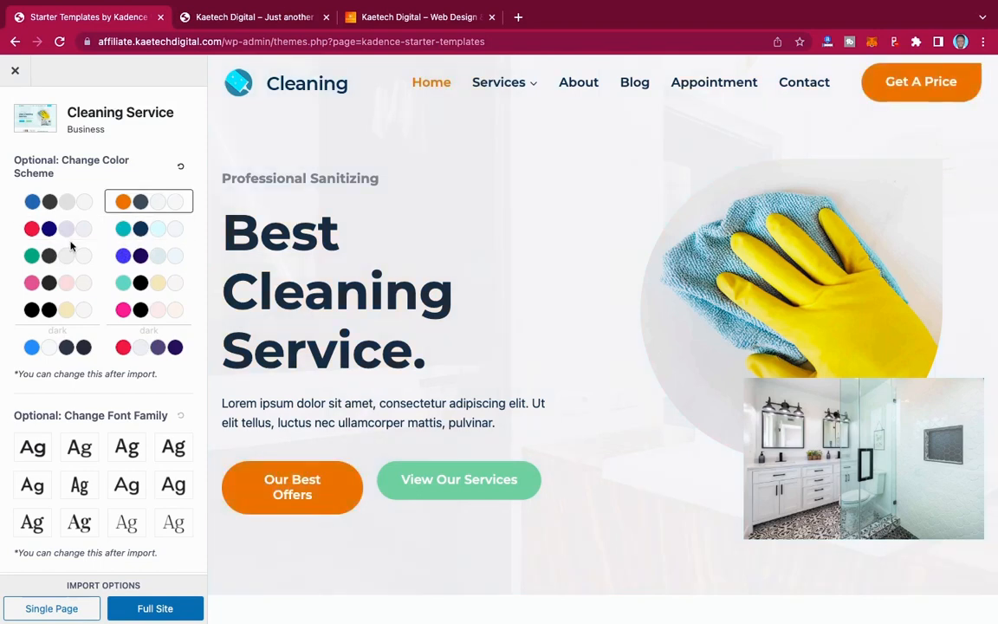
{"action": "left_click", "coordinate": [51, 281]}
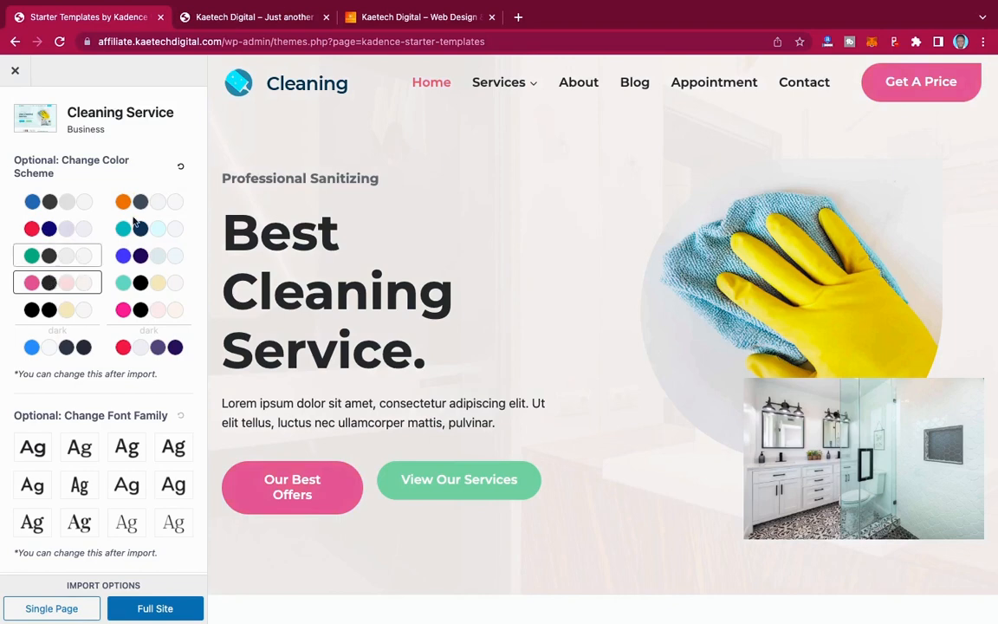
{"action": "left_click", "coordinate": [165, 201]}
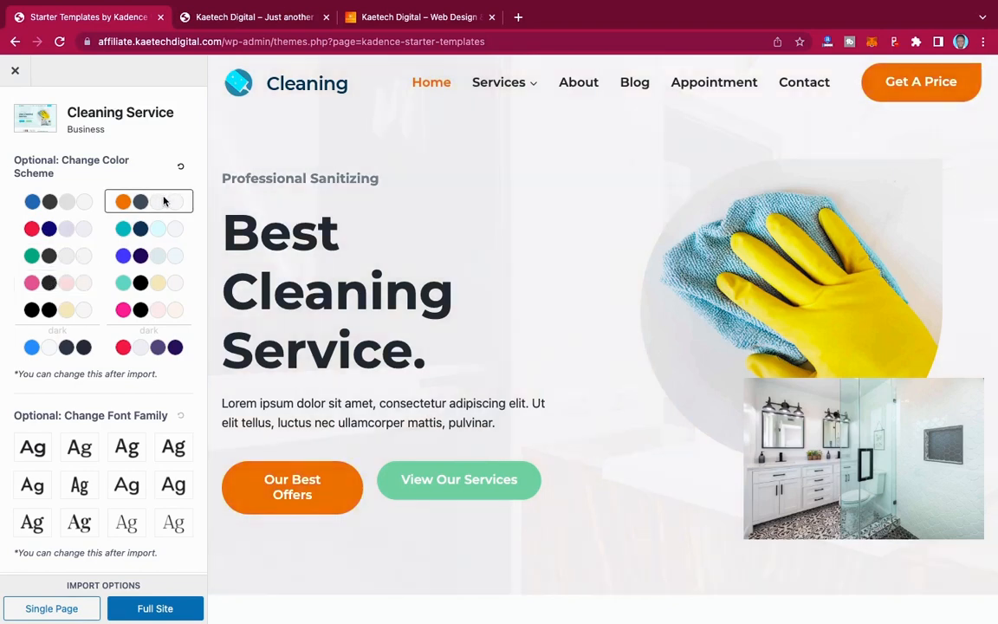
{"action": "scroll", "coordinate": [463, 296], "scroll_direction": "down", "scroll_amount": 15}
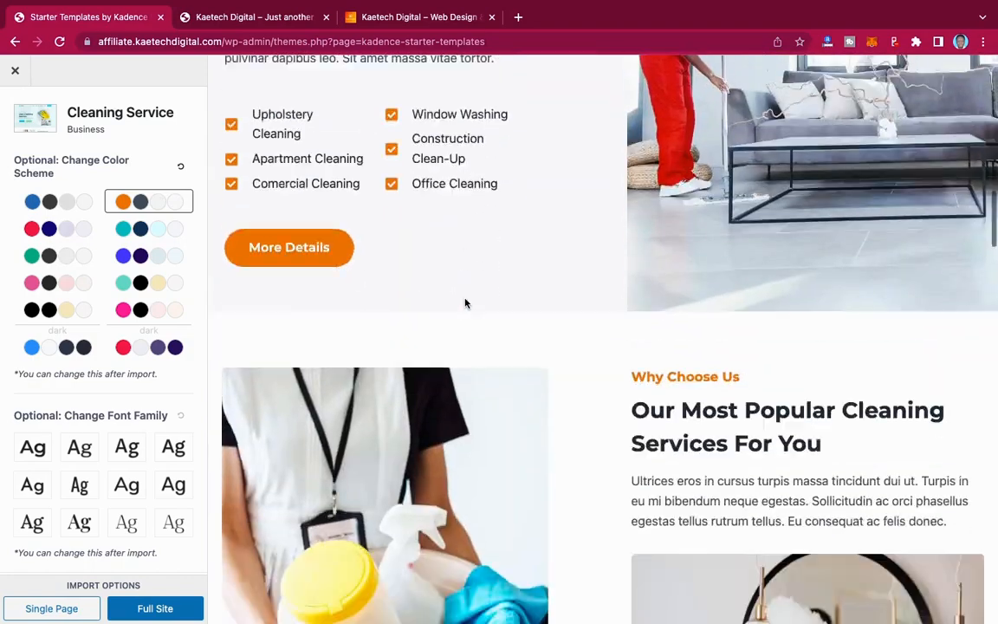
{"action": "scroll", "coordinate": [463, 301], "scroll_direction": "down", "scroll_amount": 5}
{"action": "scroll", "coordinate": [464, 301], "scroll_direction": "up", "scroll_amount": 15}
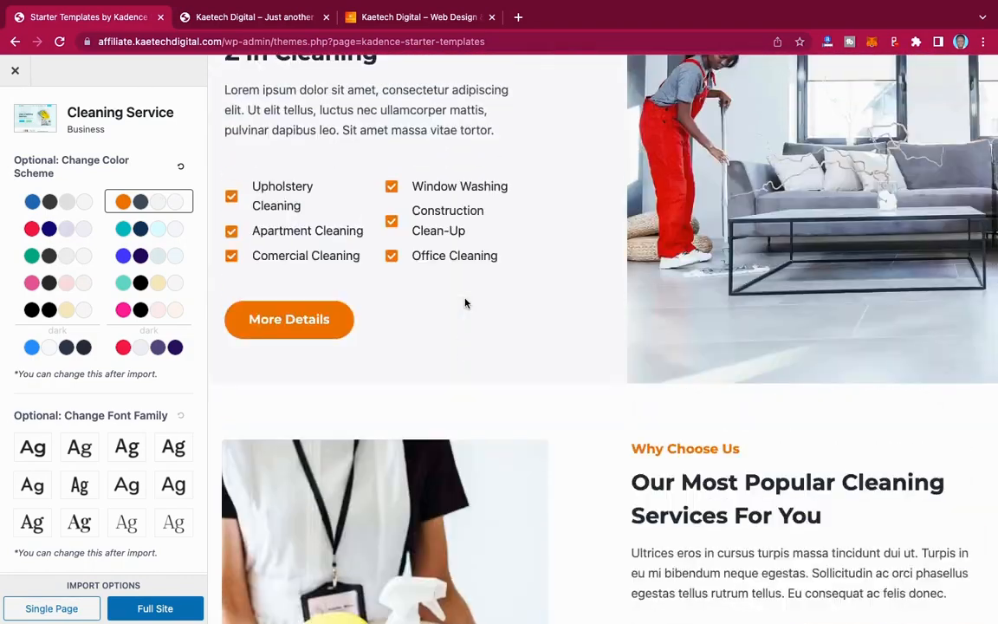
{"action": "scroll", "coordinate": [465, 302], "scroll_direction": "up", "scroll_amount": 6}
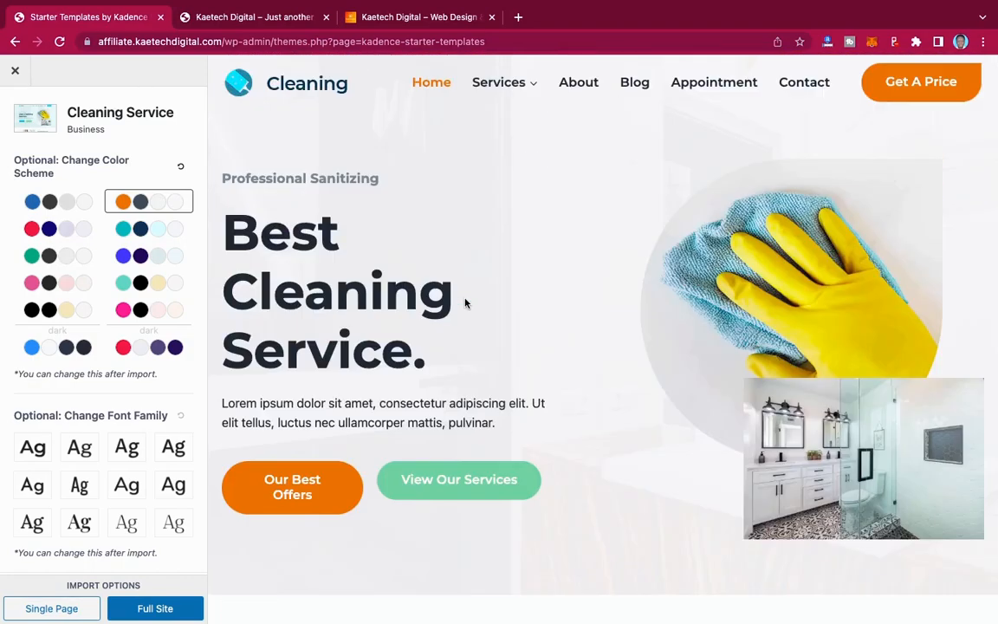
- Check the required plugins and import the Cleaning Service template as a full site, skipping the newsletter subscription
{"action": "scroll", "coordinate": [50, 468], "scroll_direction": "down", "scroll_amount": 3}
{"action": "left_click", "coordinate": [50, 469]}
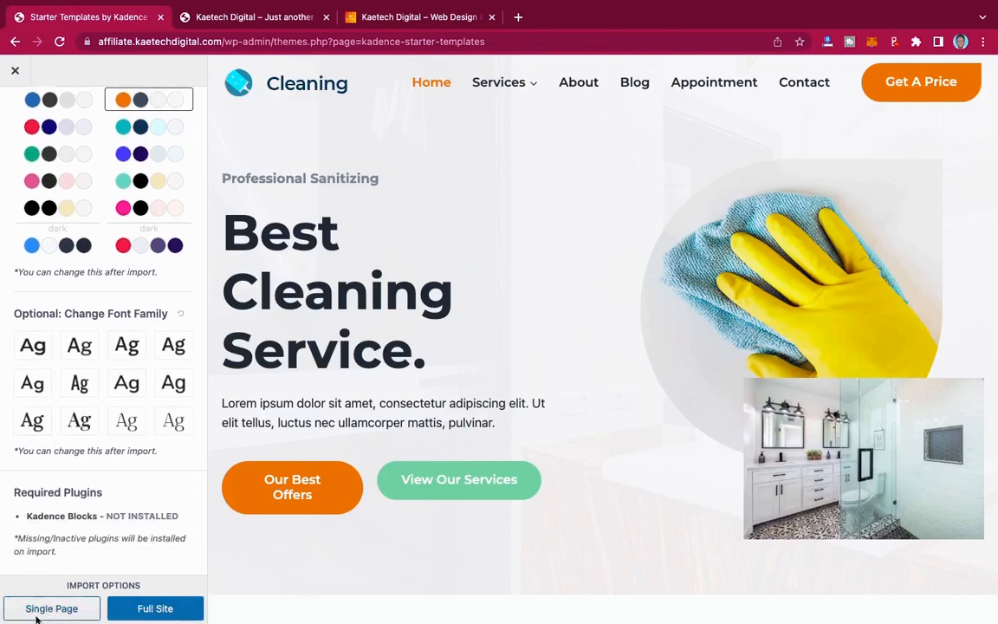
{"action": "left_click", "coordinate": [147, 611]}
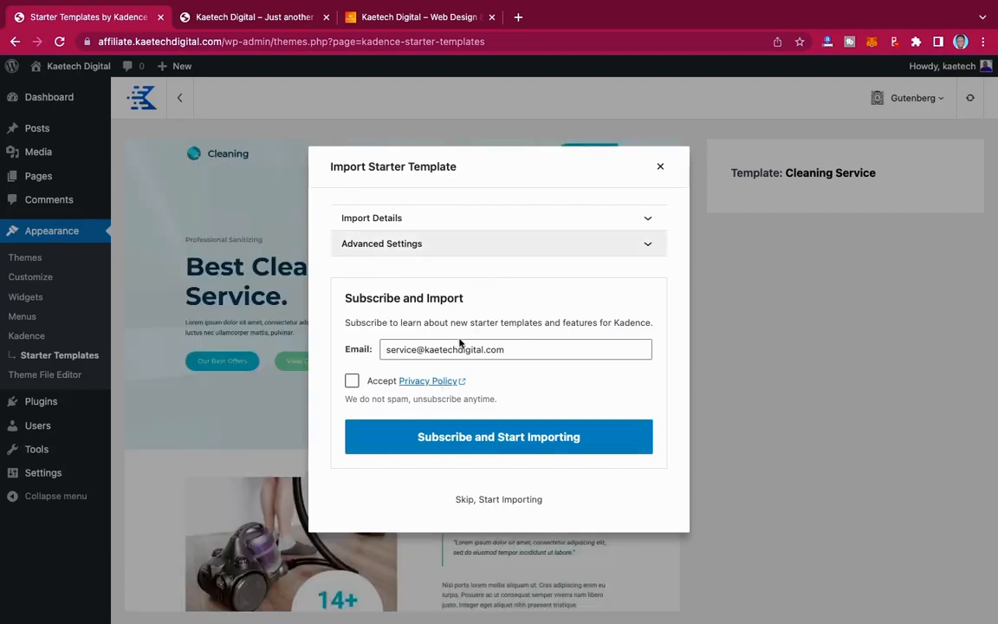
{"action": "left_click", "coordinate": [490, 499]}
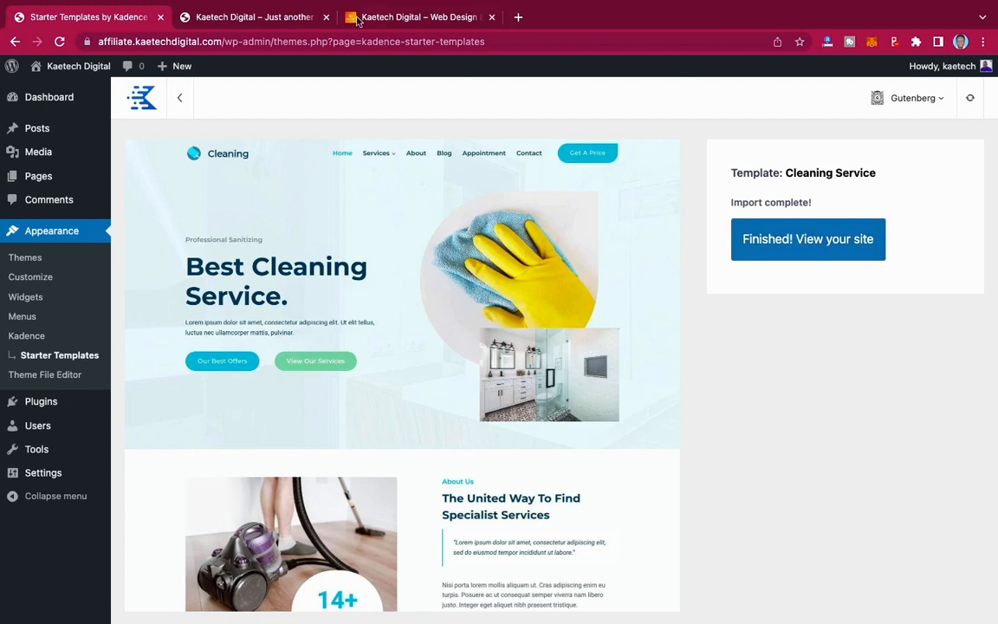
- Reload the live site and examine the imported home page from the hero section down to the testimonials
{"action": "left_click", "coordinate": [232, 18]}
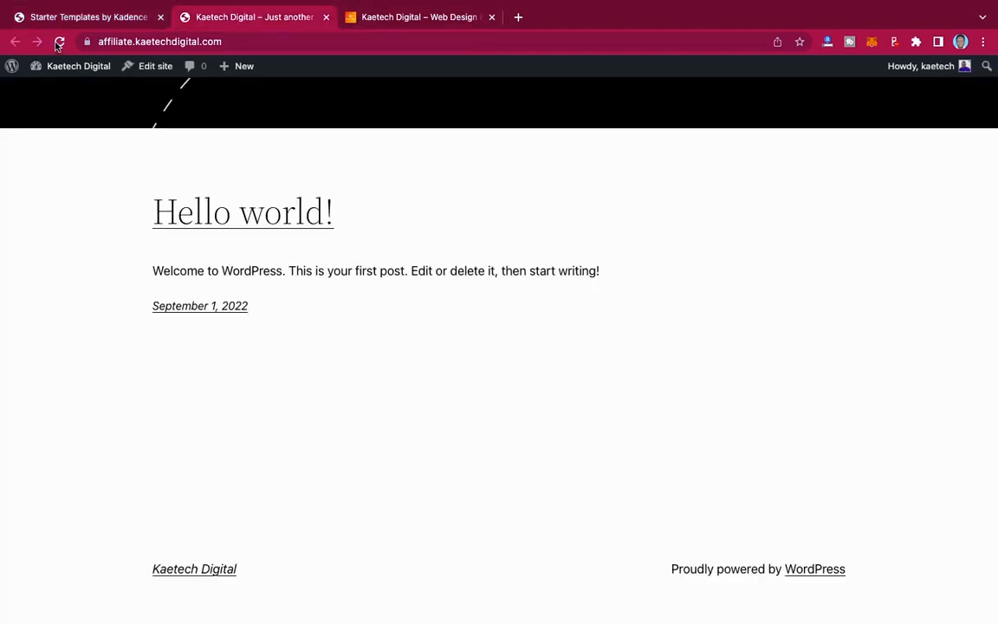
{"action": "left_click", "coordinate": [59, 42]}
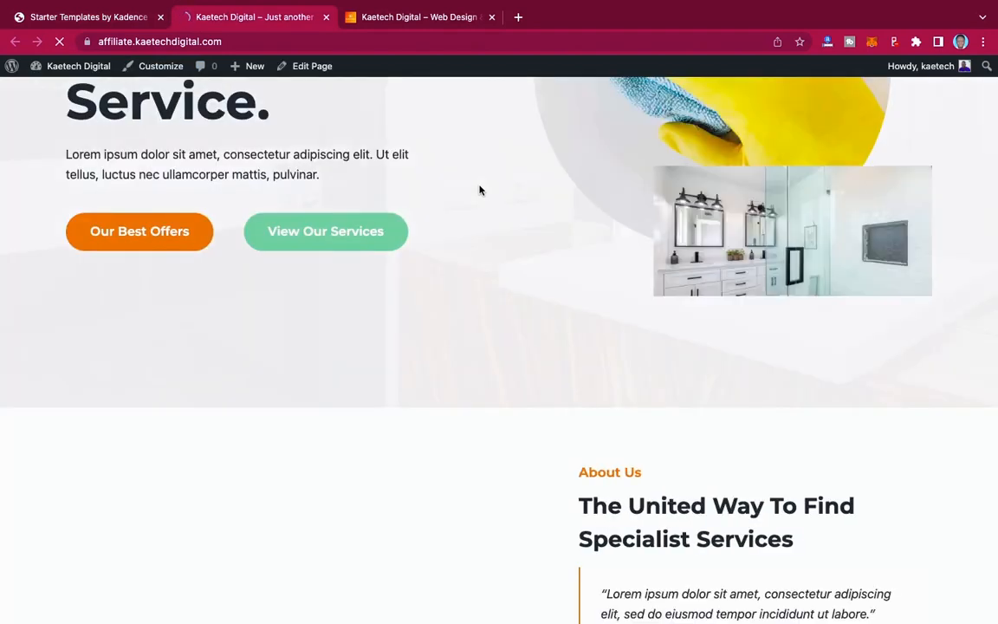
{"action": "scroll", "coordinate": [693, 249], "scroll_direction": "down", "scroll_amount": 10}
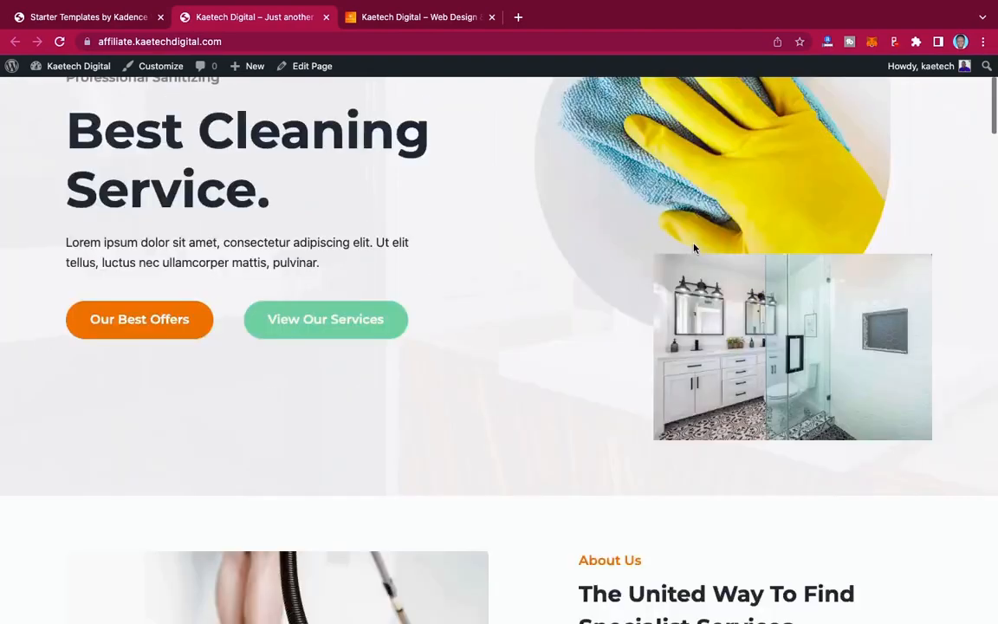
{"action": "scroll", "coordinate": [693, 249], "scroll_direction": "down", "scroll_amount": 15}
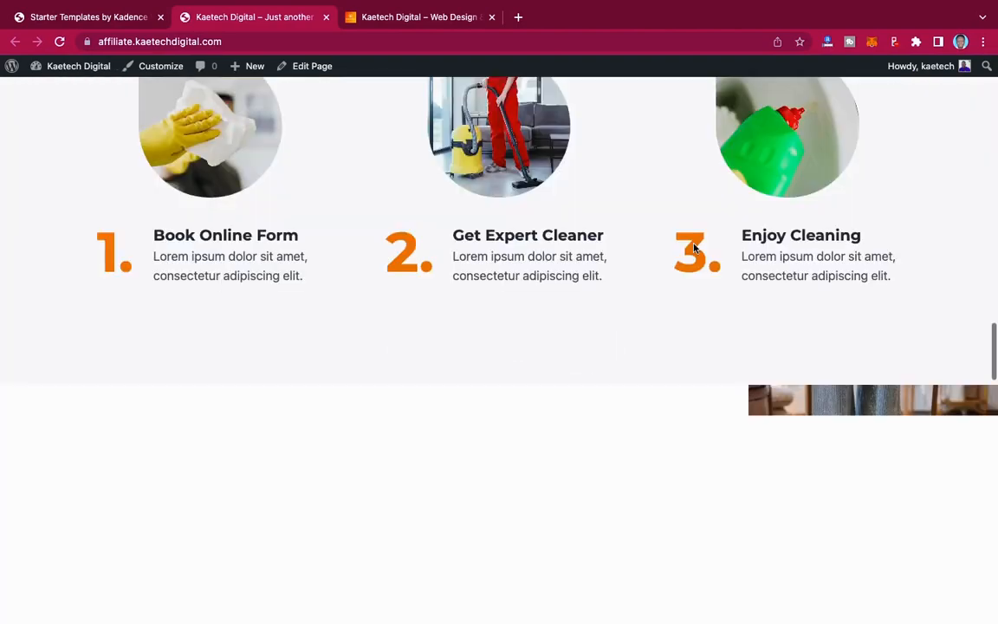
{"action": "scroll", "coordinate": [693, 249], "scroll_direction": "down", "scroll_amount": 20}
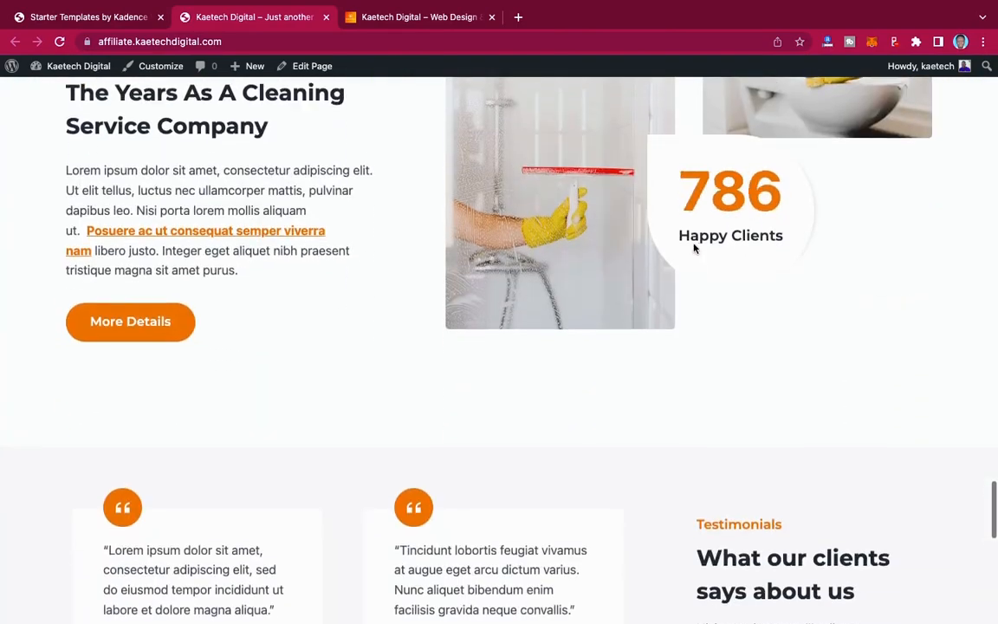
{"action": "scroll", "coordinate": [692, 246], "scroll_direction": "up", "scroll_amount": 20}
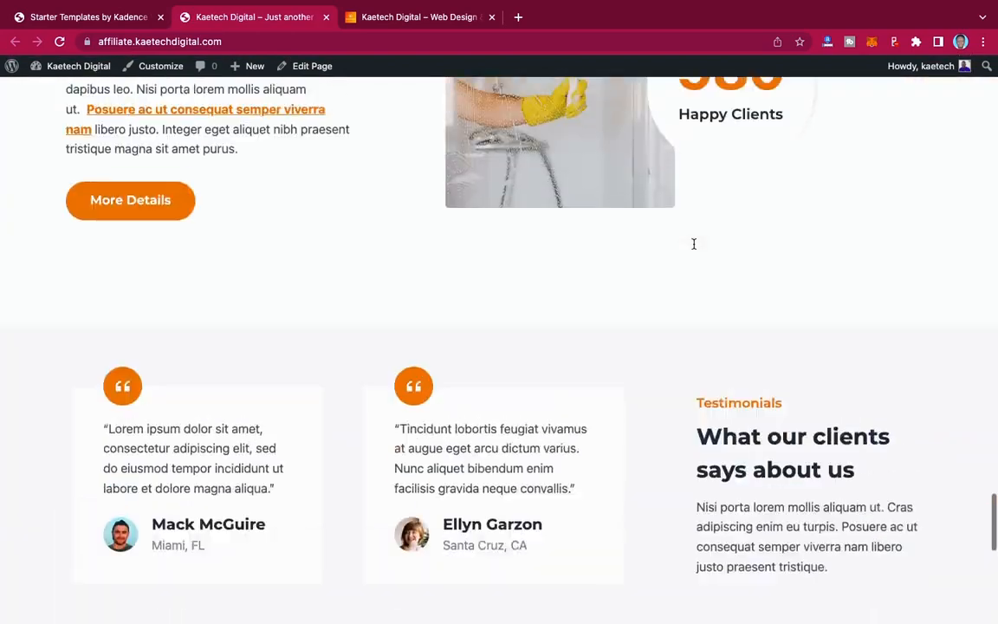
{"action": "scroll", "coordinate": [693, 249], "scroll_direction": "up", "scroll_amount": 20}
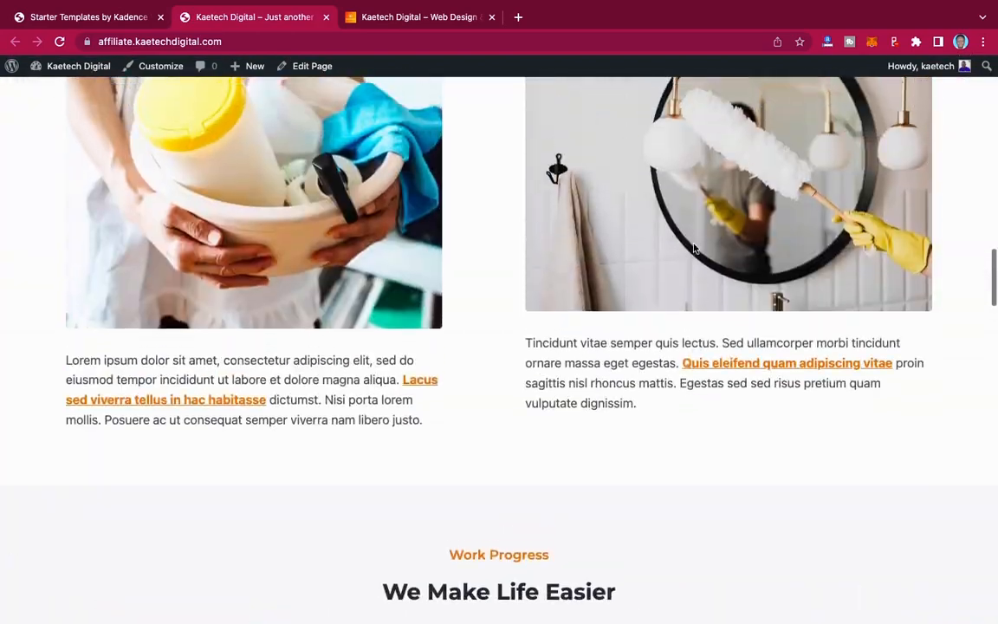
{"action": "scroll", "coordinate": [693, 248], "scroll_direction": "up", "scroll_amount": 15}
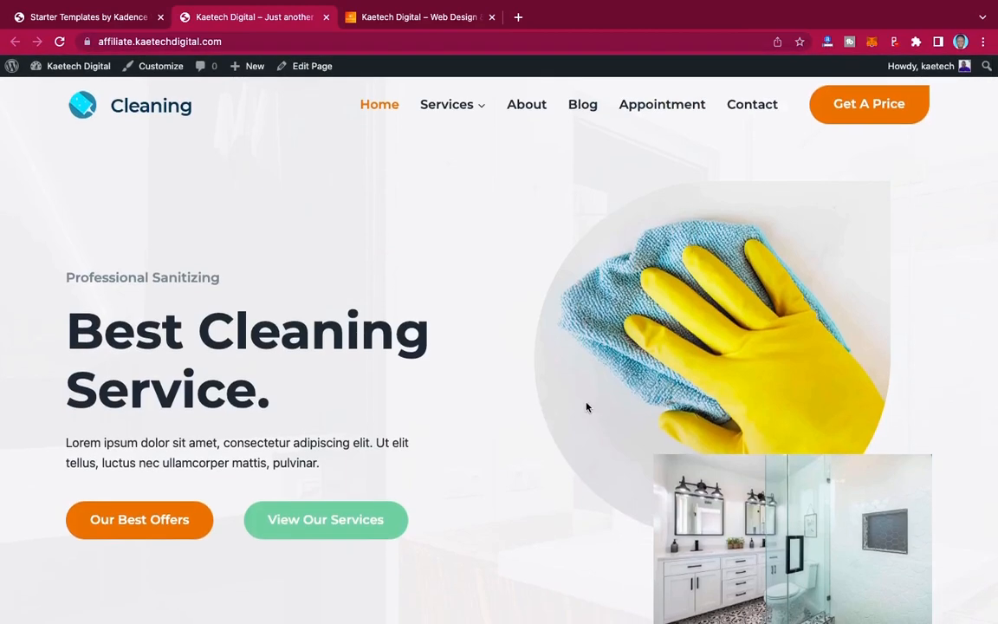
- Examine the full live home page again, from the services section down to the appointment form and footer
{"action": "scroll", "coordinate": [743, 422], "scroll_direction": "down", "scroll_amount": 3}
{"action": "scroll", "coordinate": [743, 422], "scroll_direction": "down", "scroll_amount": 20}
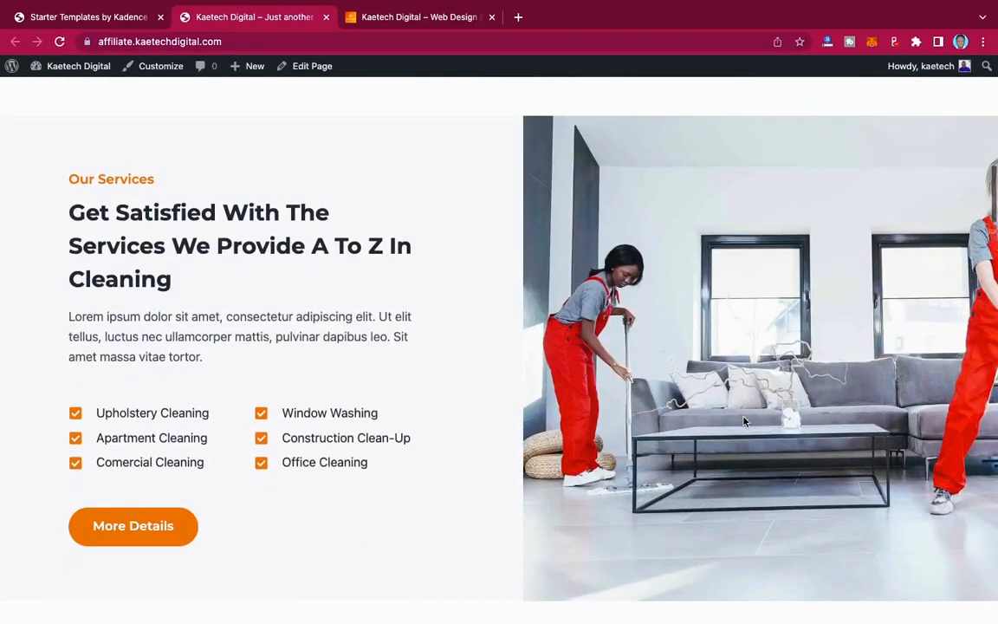
{"action": "scroll", "coordinate": [743, 422], "scroll_direction": "down", "scroll_amount": 10}
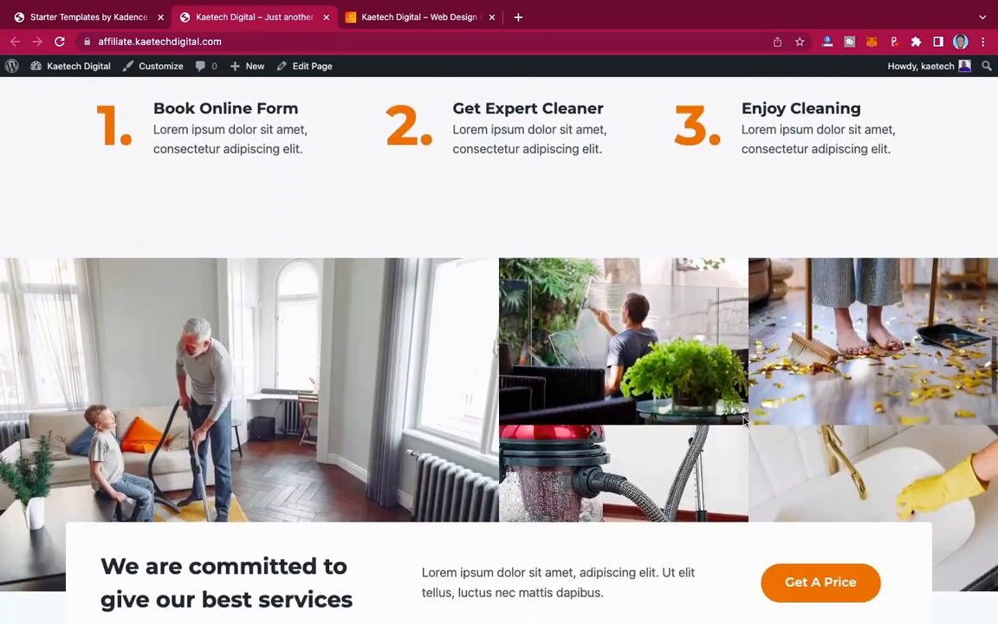
{"action": "scroll", "coordinate": [743, 422], "scroll_direction": "down", "scroll_amount": 20}
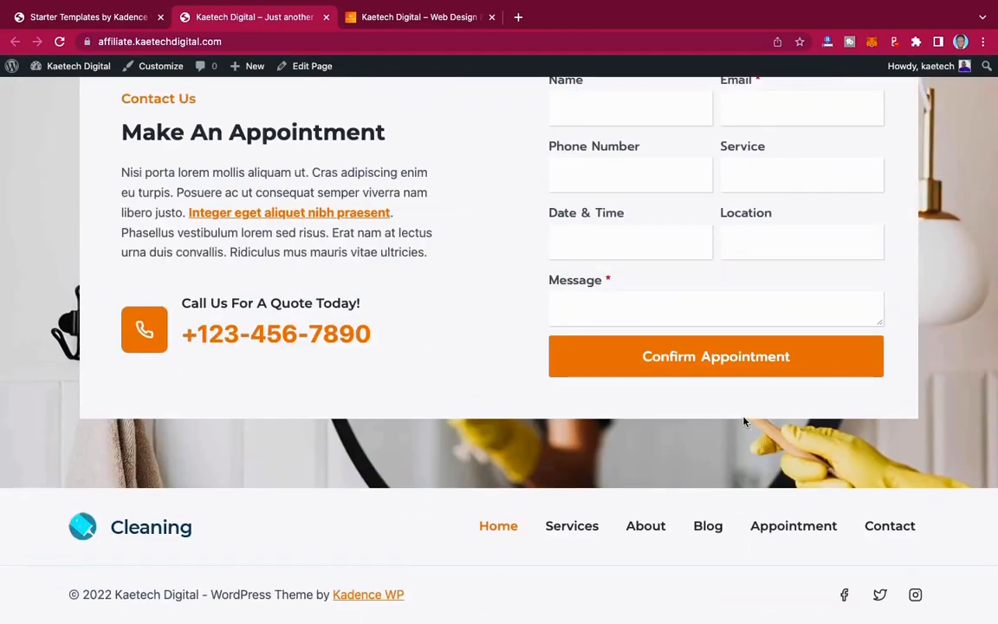
{"action": "scroll", "coordinate": [743, 422], "scroll_direction": "up", "scroll_amount": 1}
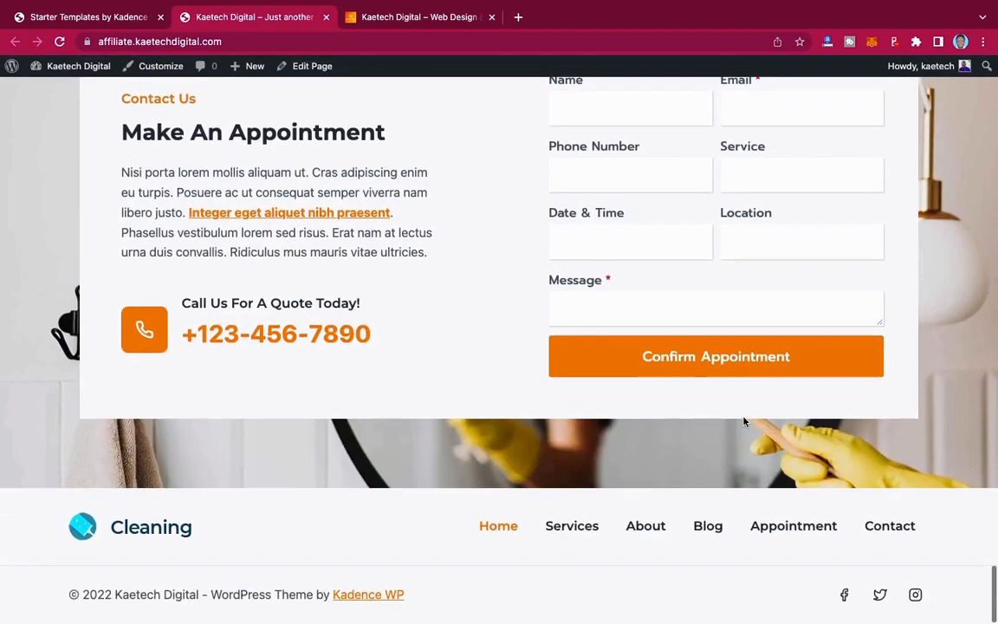
{"action": "scroll", "coordinate": [744, 422], "scroll_direction": "up", "scroll_amount": 20}
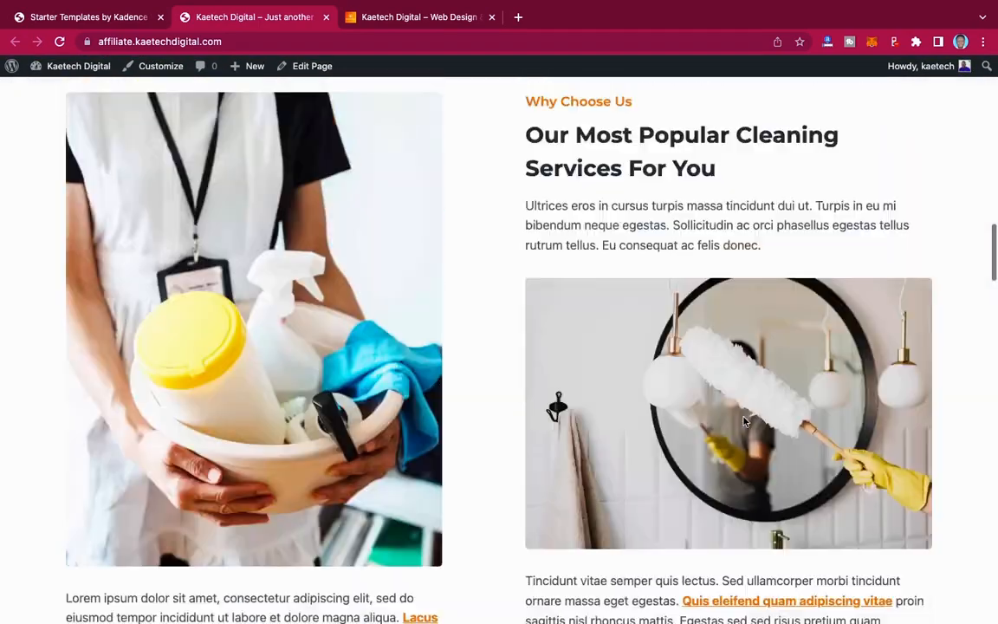
{"action": "scroll", "coordinate": [743, 422], "scroll_direction": "up", "scroll_amount": 6}
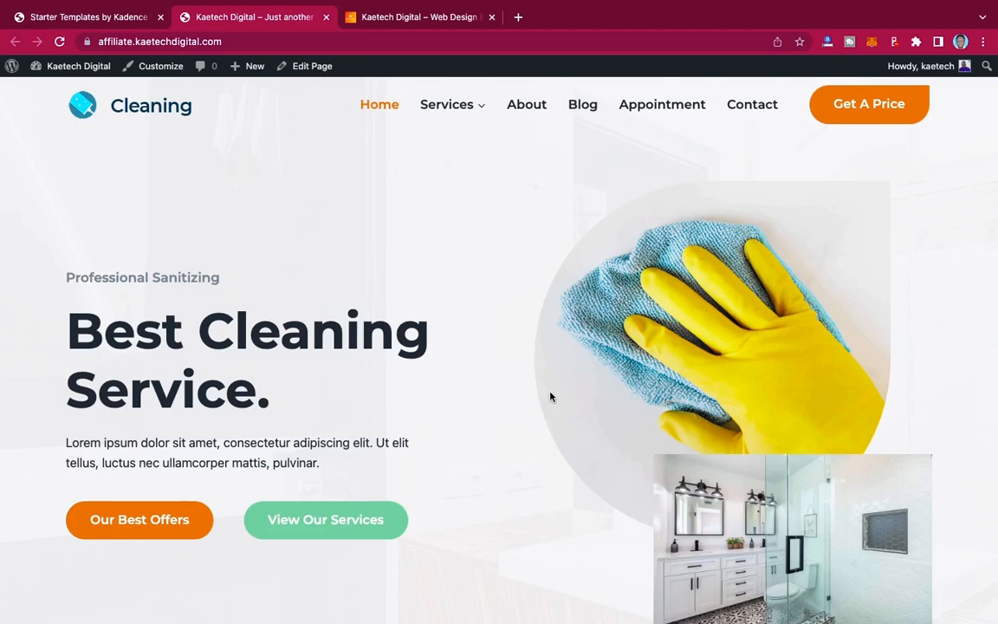
- Return to the site administration, show all posts, and look through the imported blog posts
{"action": "left_click", "coordinate": [117, 19]}
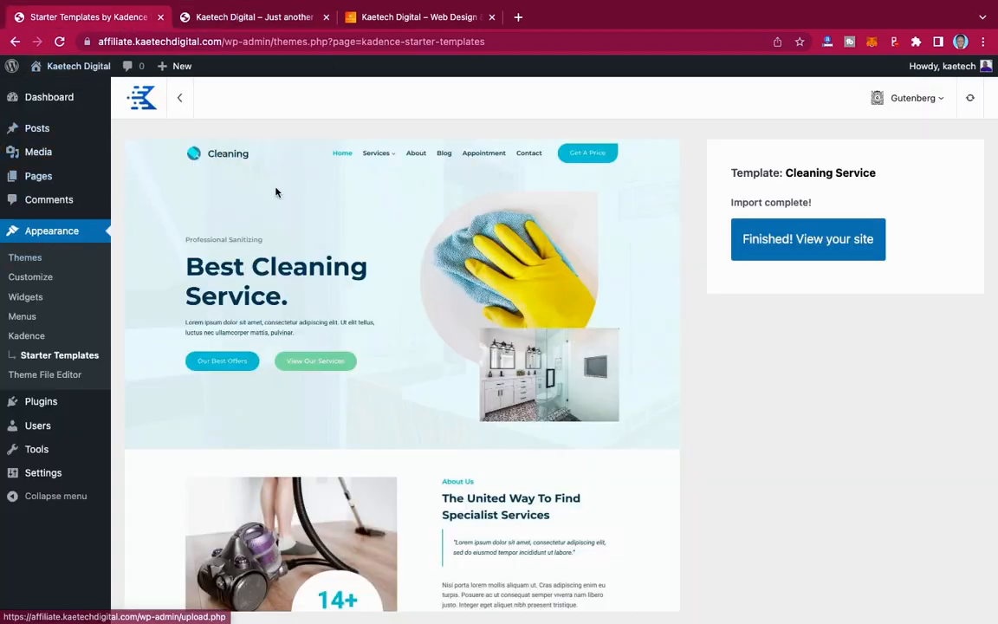
{"action": "mouse_move", "coordinate": [37, 128]}
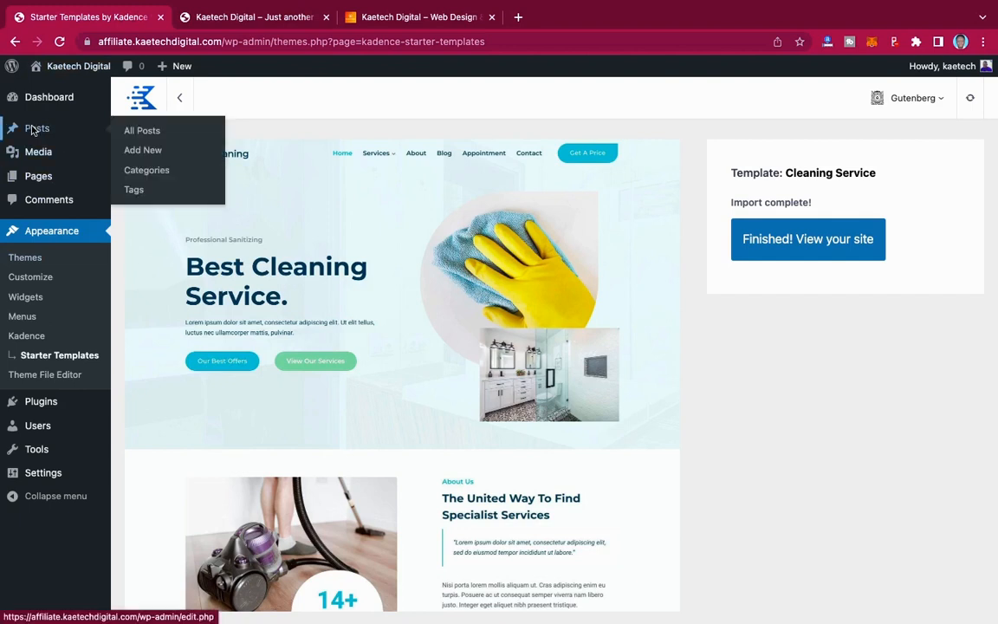
{"action": "left_click", "coordinate": [145, 137]}
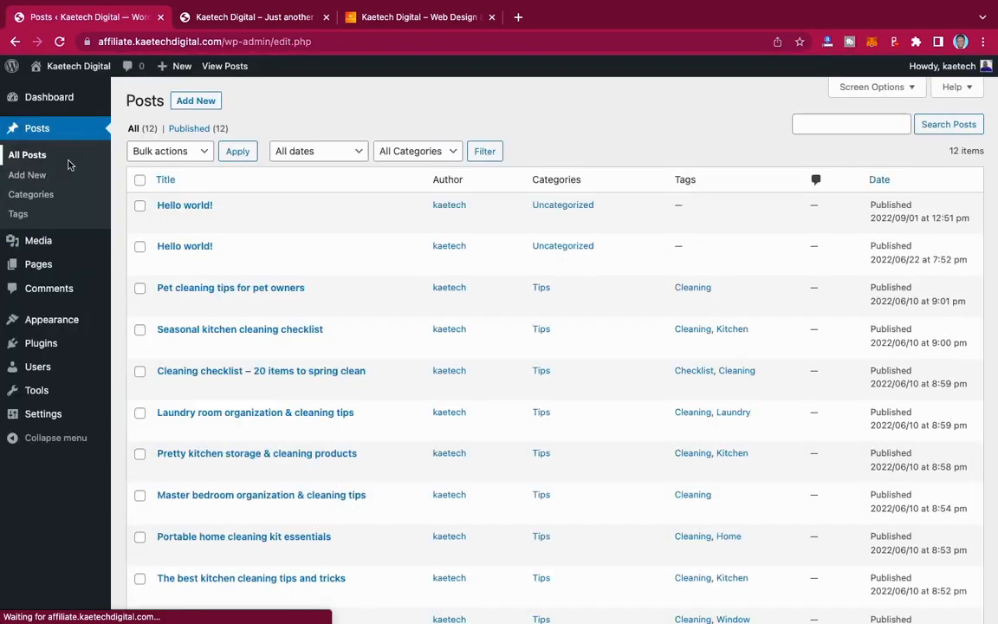
{"action": "scroll", "coordinate": [321, 372], "scroll_direction": "down", "scroll_amount": 3}
{"action": "scroll", "coordinate": [322, 372], "scroll_direction": "up", "scroll_amount": 3}
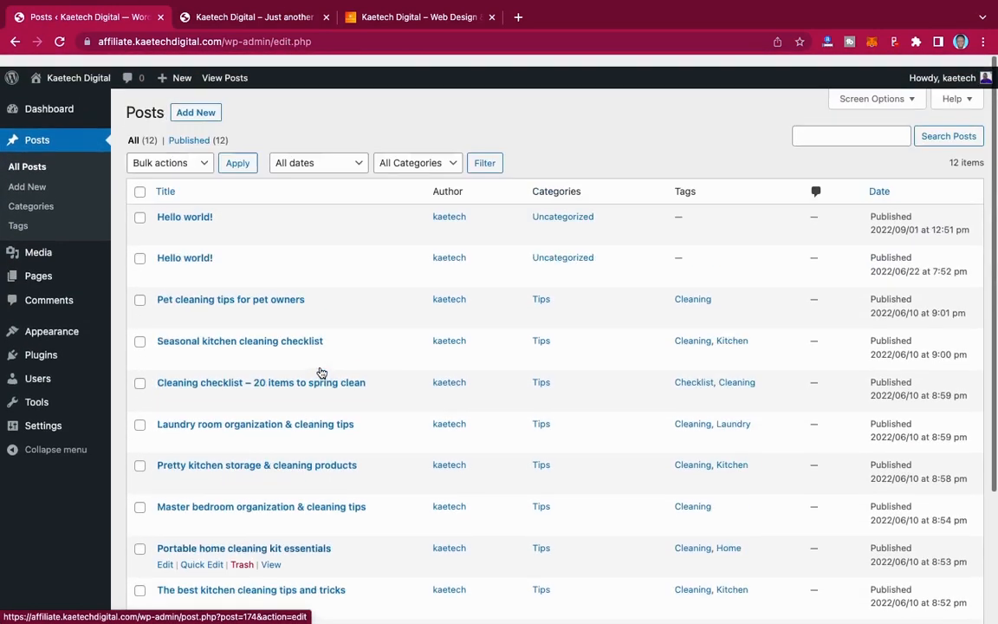
{"action": "scroll", "coordinate": [319, 372], "scroll_direction": "down", "scroll_amount": 3}
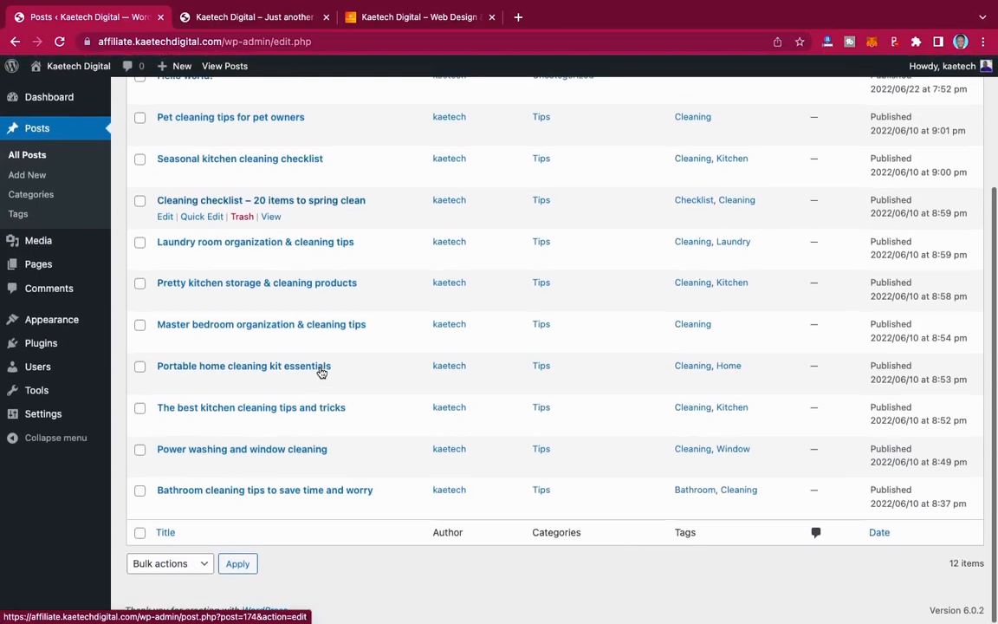
- Show the list of all pages imported with the starter template
{"action": "scroll", "coordinate": [319, 371], "scroll_direction": "up", "scroll_amount": 3}
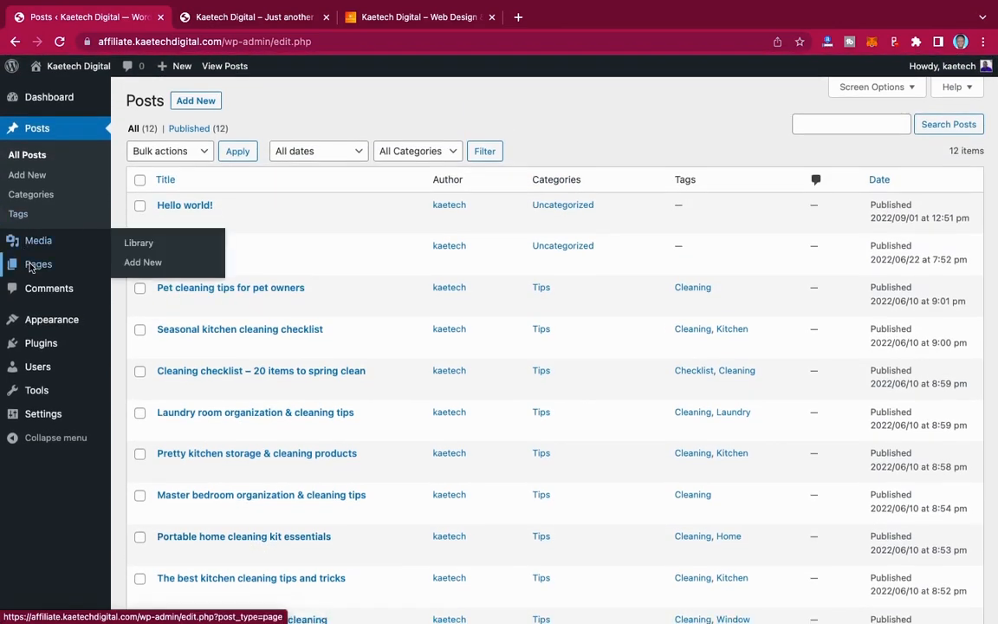
{"action": "mouse_move", "coordinate": [39, 263]}
{"action": "left_click", "coordinate": [146, 269]}
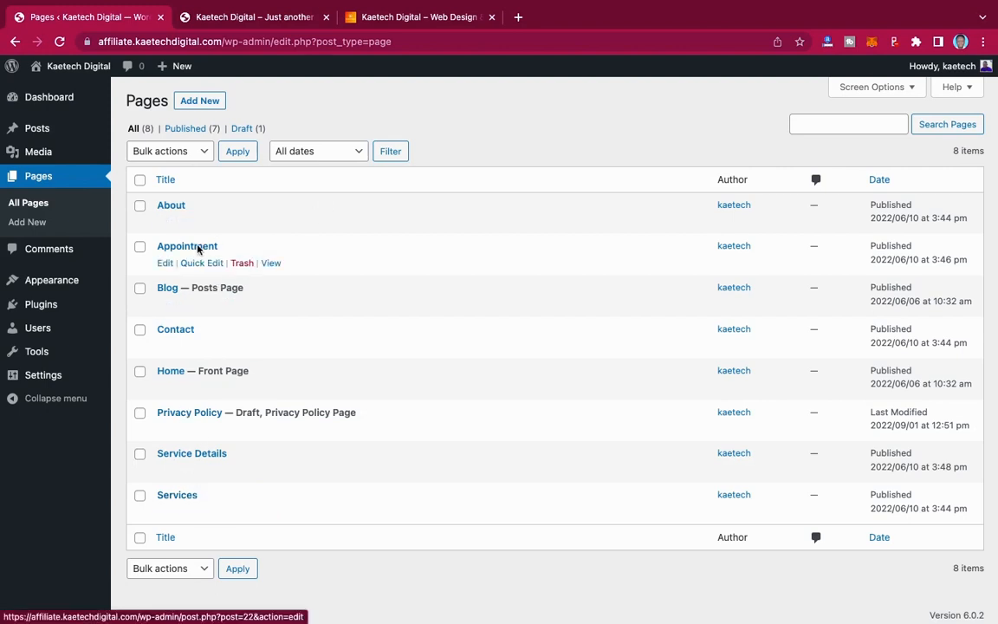
- Compare the live site's navigation menu with the pages list and look over the home page's hero and About Us sections
{"action": "left_click", "coordinate": [261, 17]}
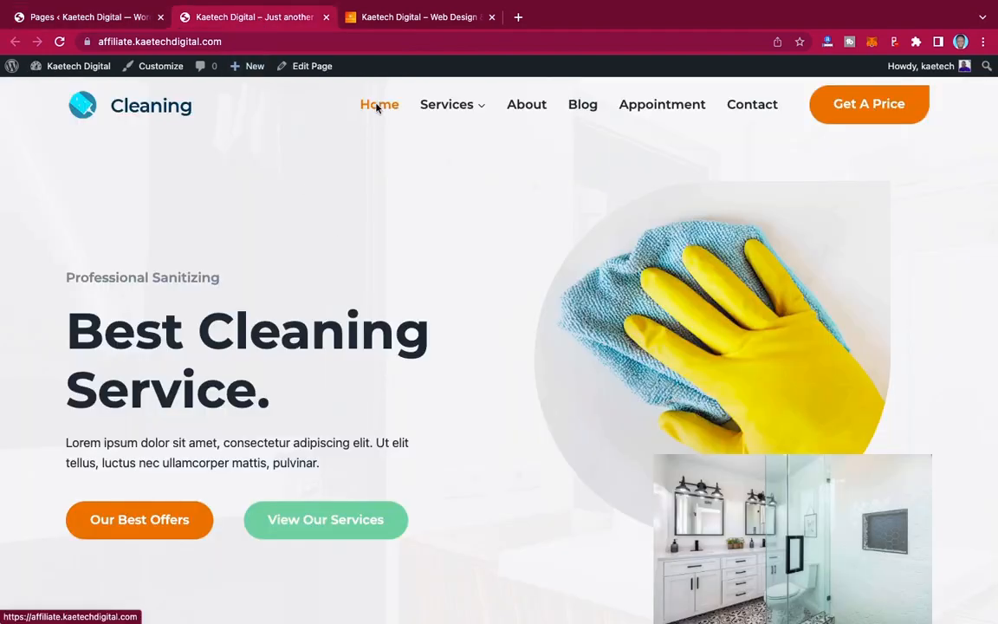
{"action": "mouse_move", "coordinate": [463, 106]}
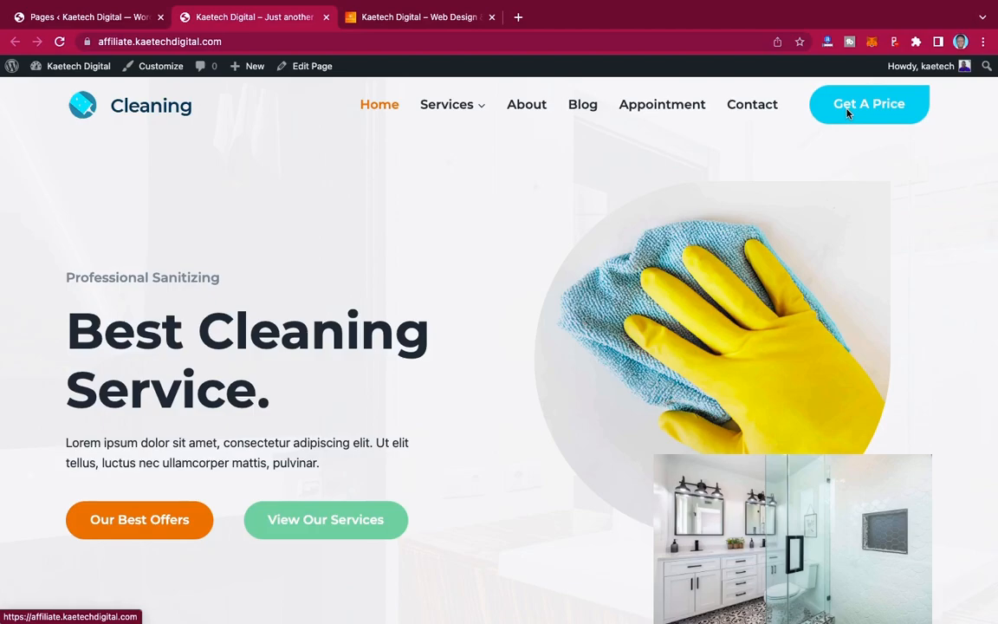
{"action": "scroll", "coordinate": [560, 264], "scroll_direction": "down", "scroll_amount": 2}
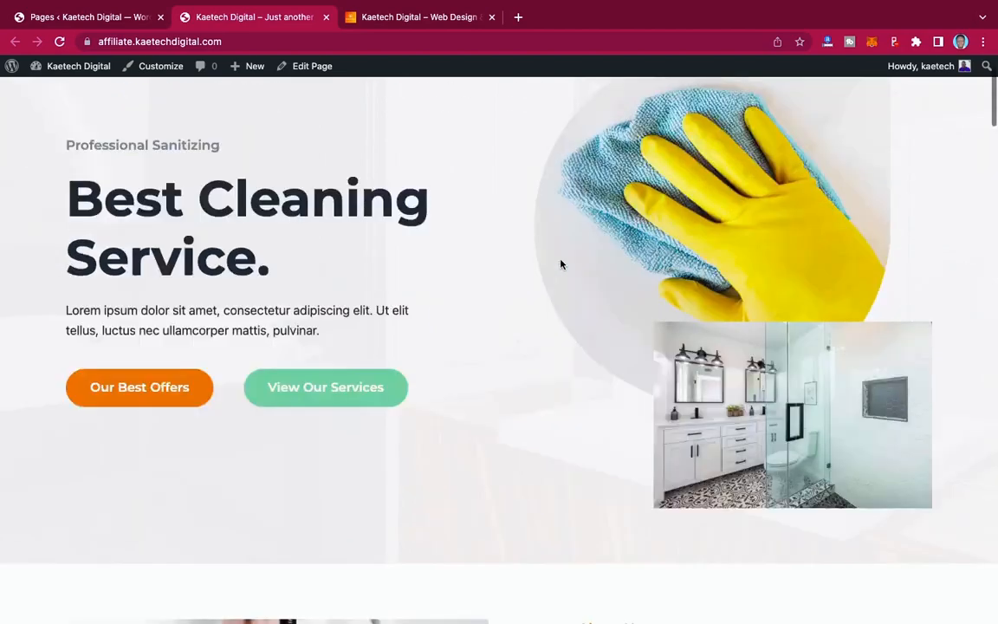
{"action": "scroll", "coordinate": [560, 264], "scroll_direction": "down", "scroll_amount": 10}
{"action": "scroll", "coordinate": [560, 264], "scroll_direction": "up", "scroll_amount": 9}
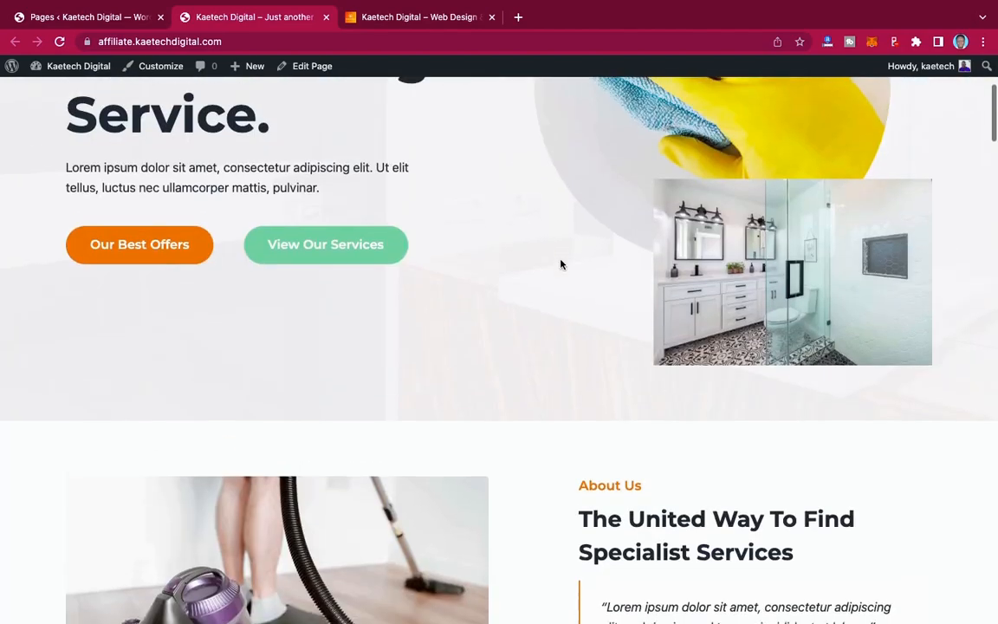
{"action": "scroll", "coordinate": [560, 264], "scroll_direction": "up", "scroll_amount": 4}
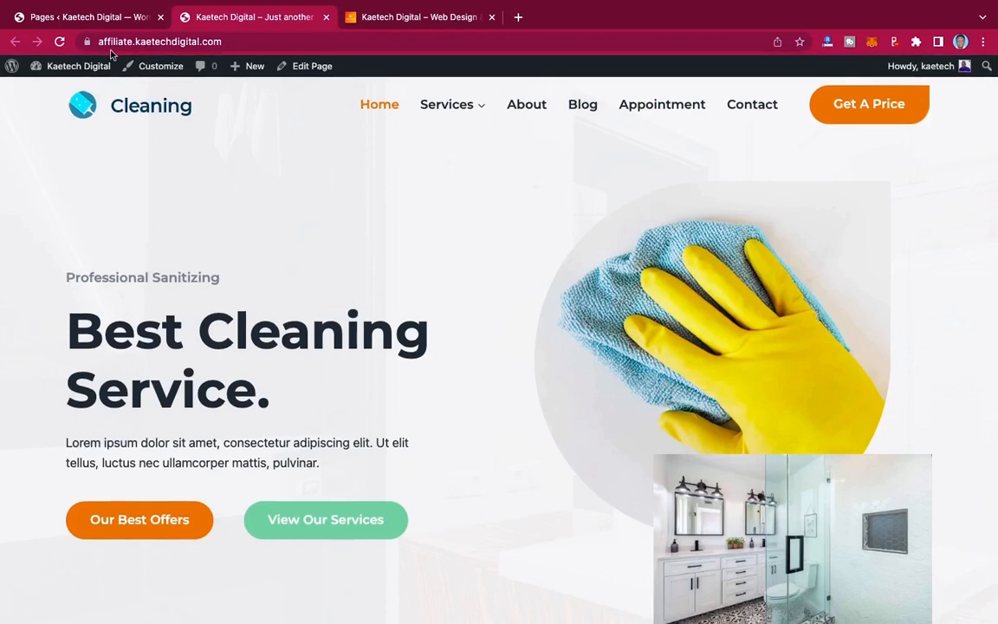
- Return to the pages list, open the Home front page for editing, and look over its hero section in the block editor
{"action": "left_click", "coordinate": [84, 15]}
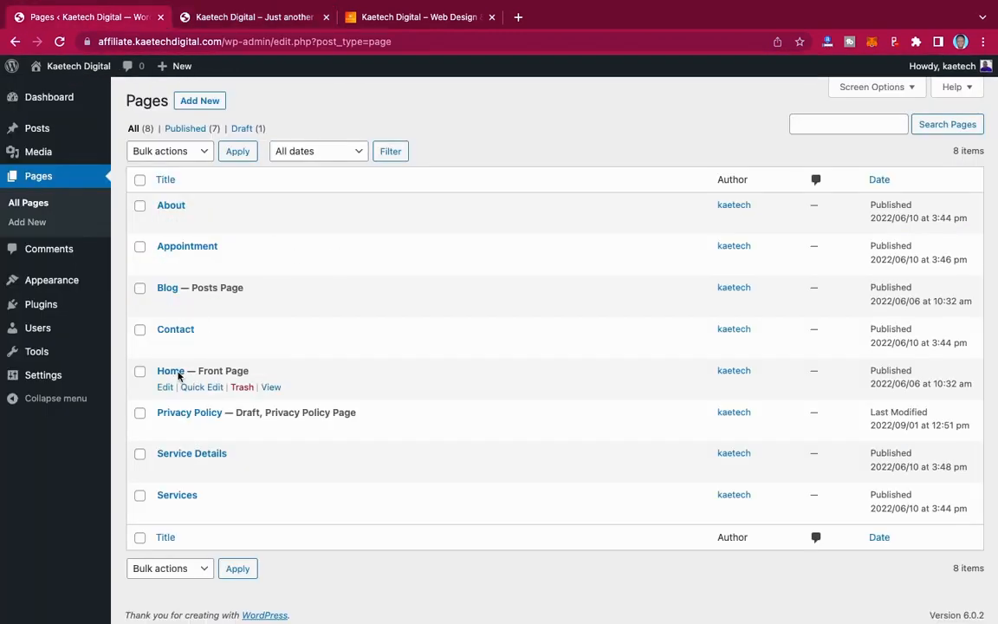
{"action": "left_click", "coordinate": [166, 387]}
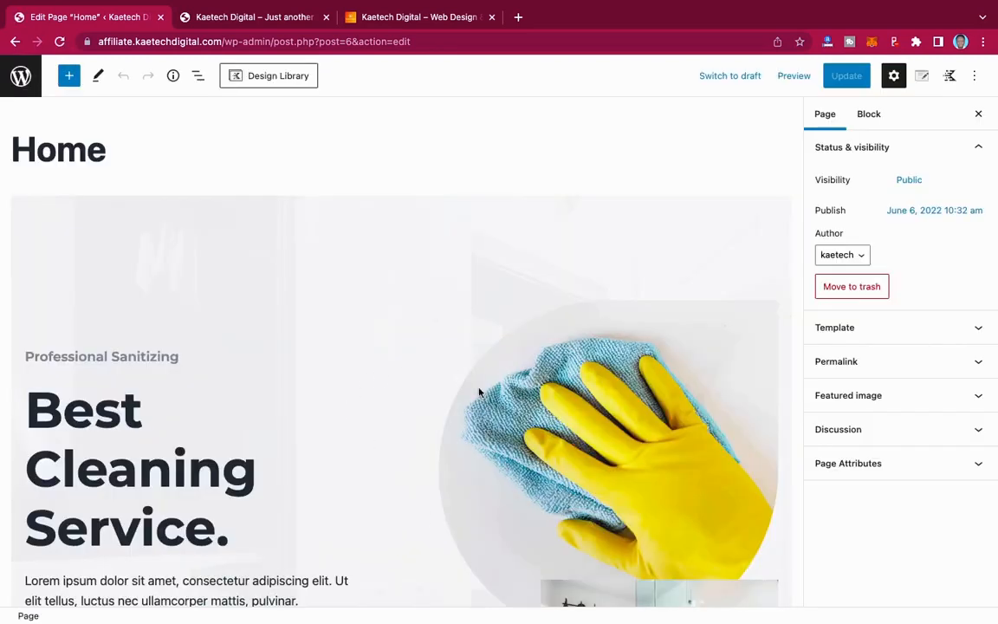
{"action": "scroll", "coordinate": [522, 396], "scroll_direction": "down", "scroll_amount": 1}
{"action": "scroll", "coordinate": [522, 398], "scroll_direction": "down", "scroll_amount": 5}
{"action": "scroll", "coordinate": [521, 399], "scroll_direction": "up", "scroll_amount": 4}
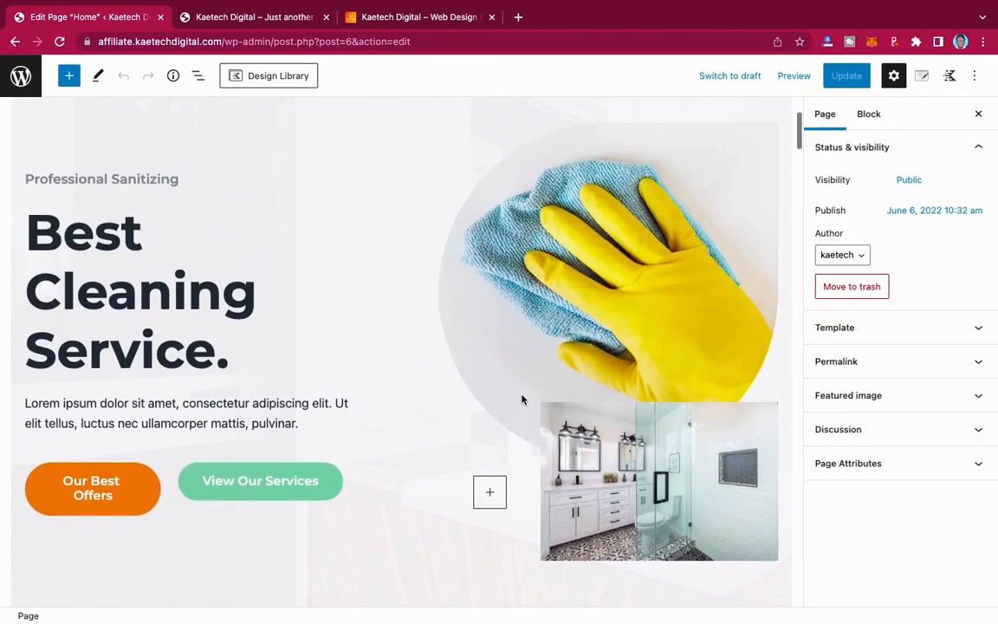
{"action": "scroll", "coordinate": [284, 283], "scroll_direction": "up", "scroll_amount": 3}
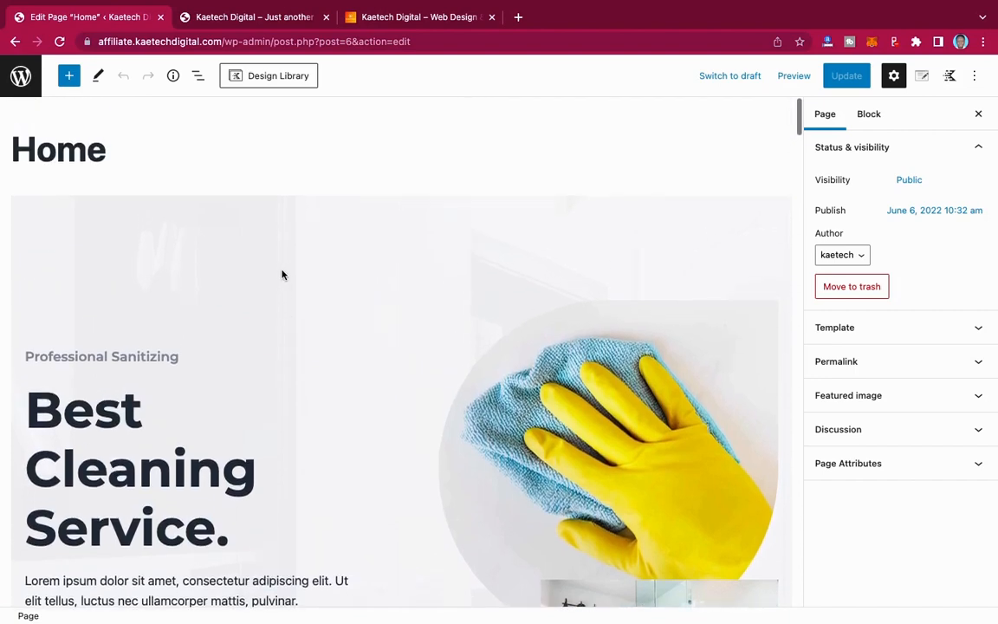
- Change the hero heading of the Home page to "Best Cleaning Service In Ghana." and update the page
{"action": "left_click", "coordinate": [345, 260]}
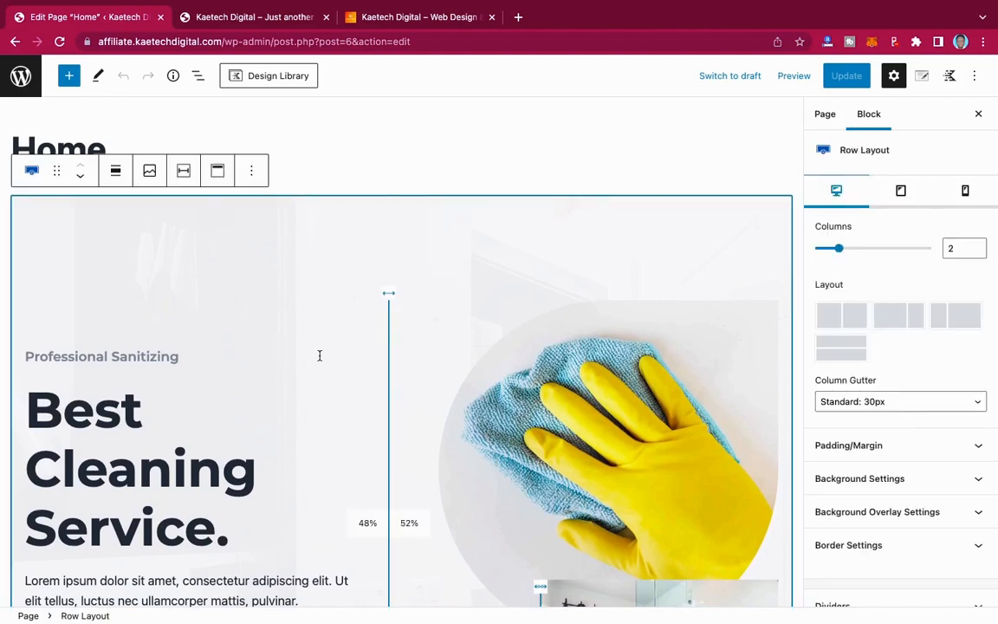
{"action": "scroll", "coordinate": [319, 354], "scroll_direction": "down", "scroll_amount": 3}
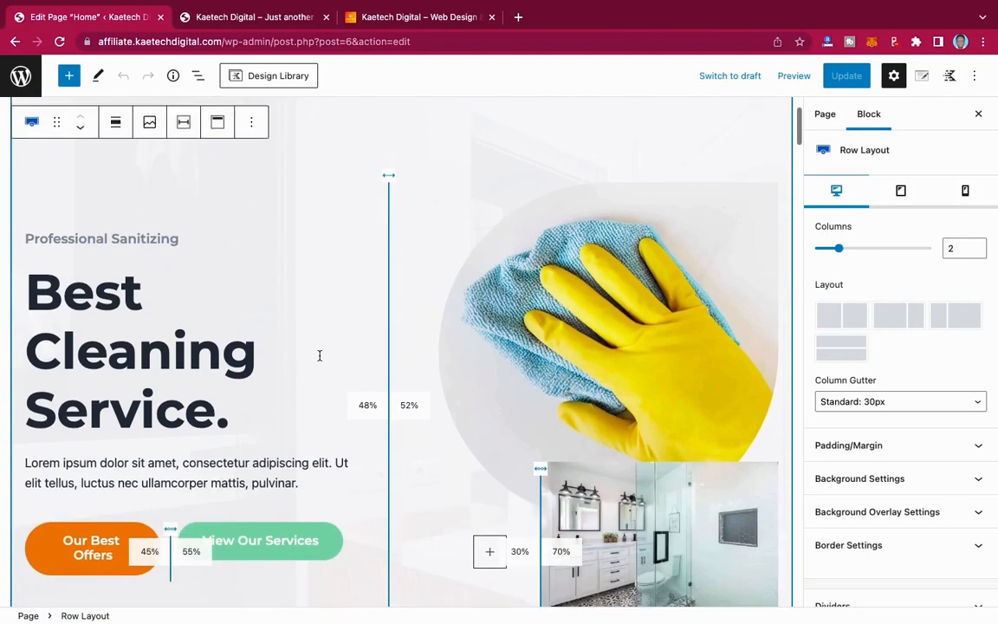
{"action": "left_click", "coordinate": [100, 292]}
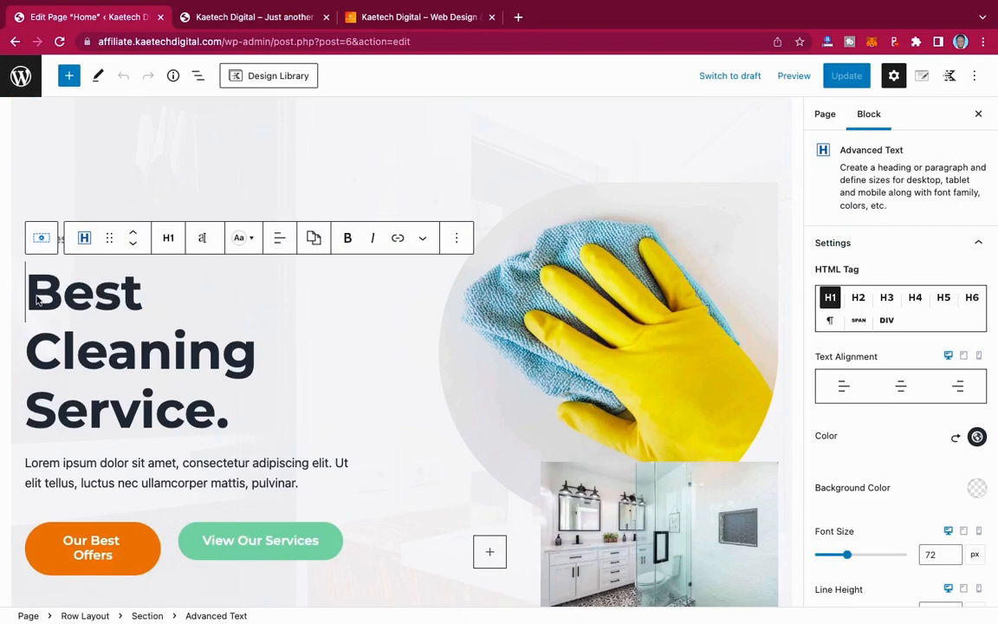
{"action": "left_click_drag", "start_coordinate": [27, 291], "coordinate": [218, 404]}
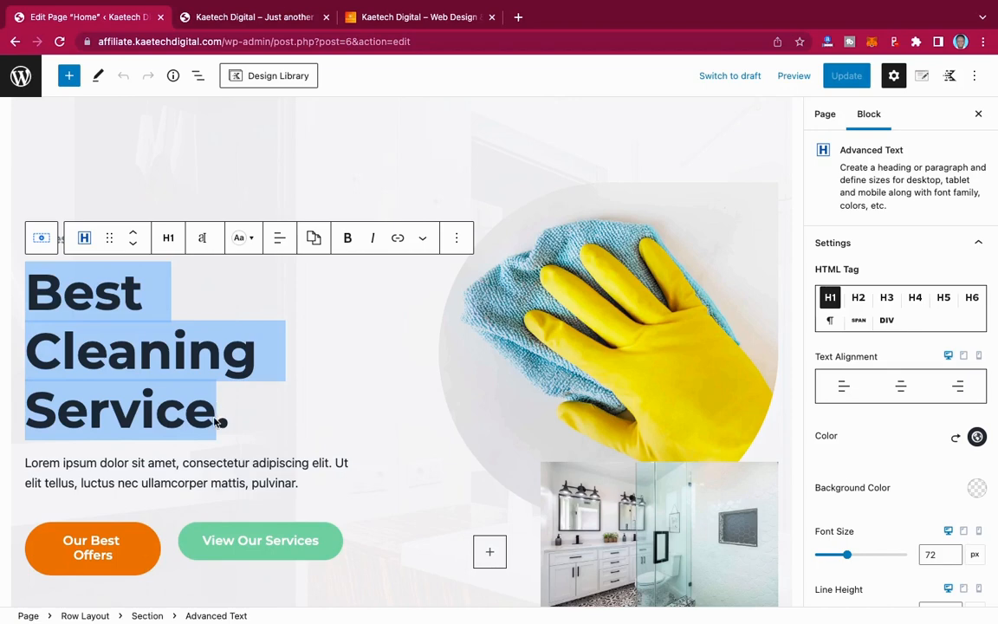
{"action": "left_click", "coordinate": [216, 422]}
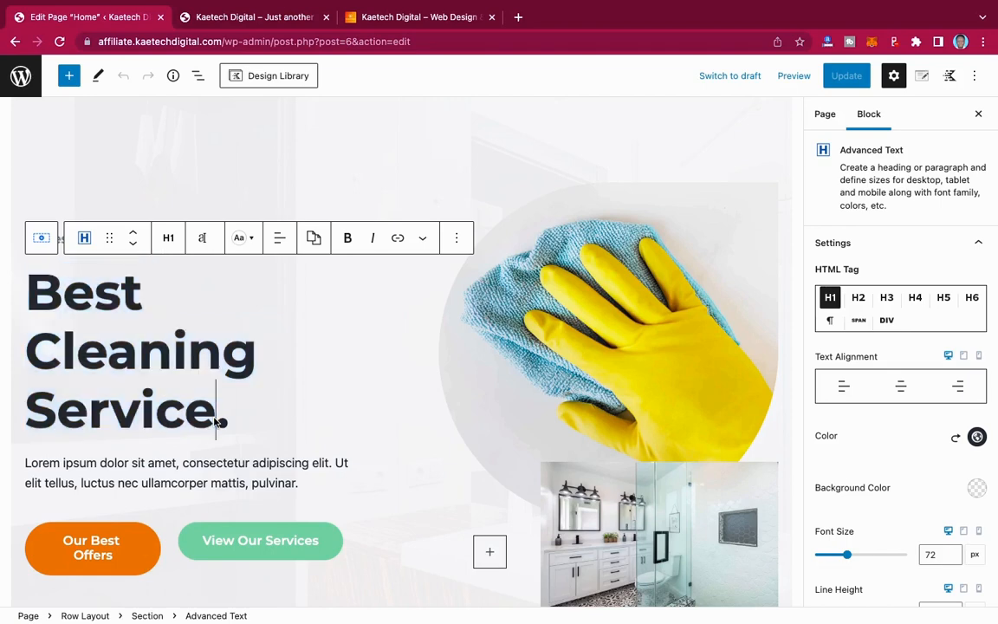
{"action": "type", "text": "In Ghana."}
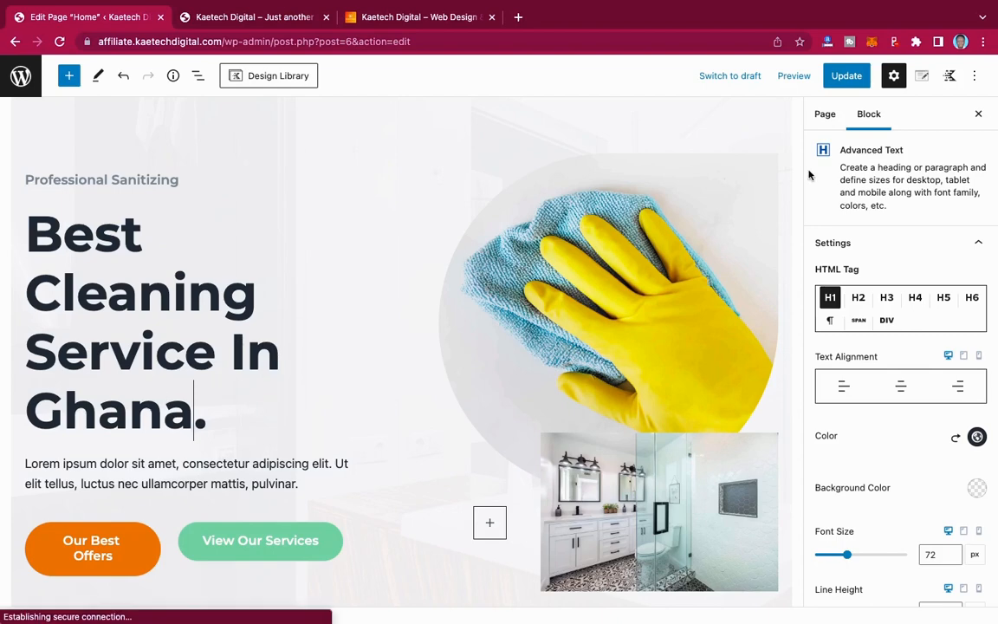
{"action": "left_click", "coordinate": [846, 77]}
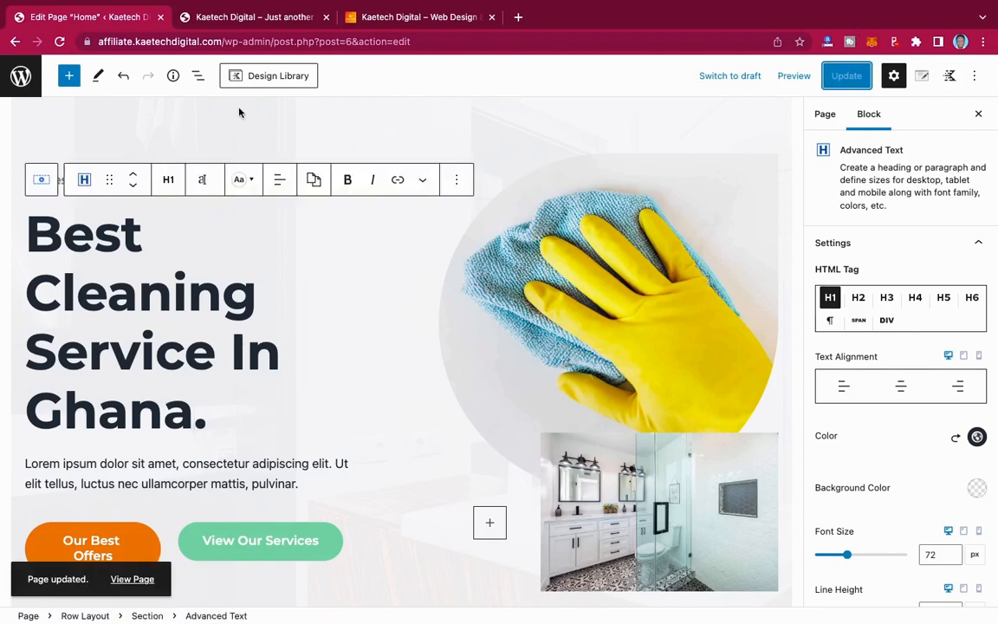
- Reload the live home page to check its hero heading, and return to the page editor
{"action": "left_click", "coordinate": [244, 22]}
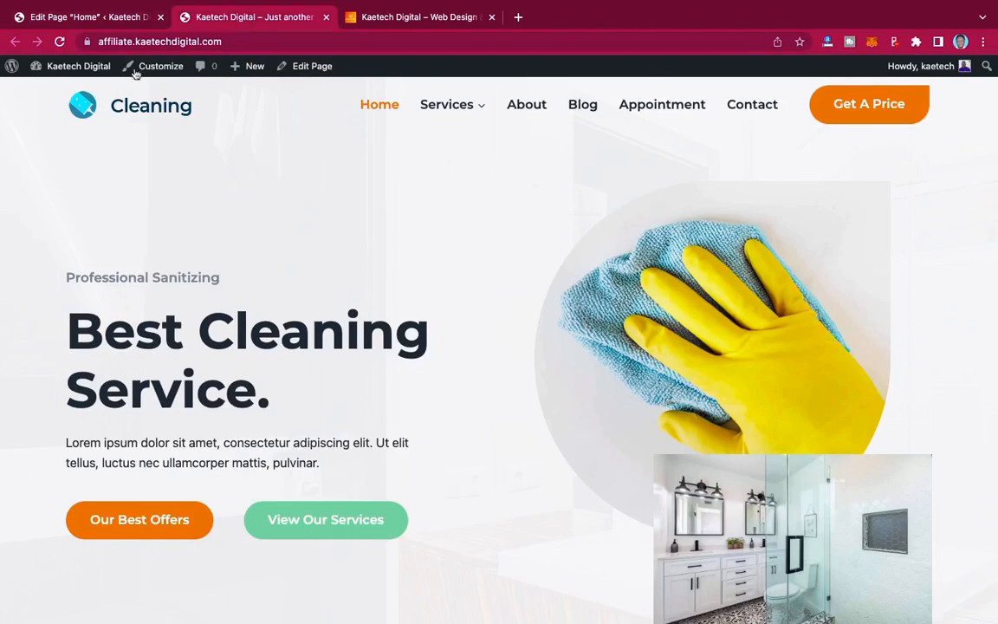
{"action": "left_click", "coordinate": [58, 42]}
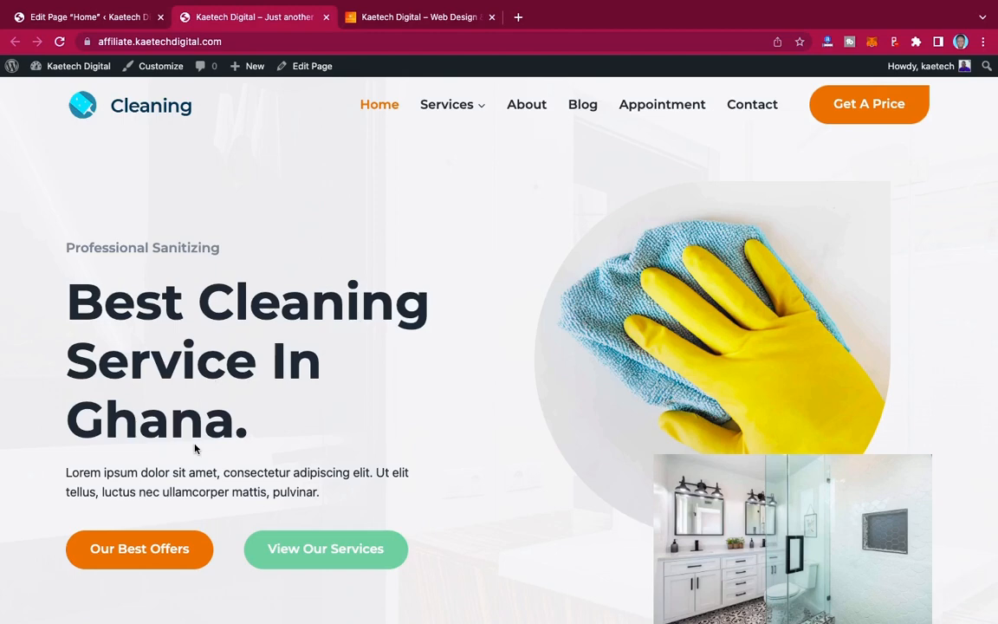
{"action": "left_click", "coordinate": [105, 19]}
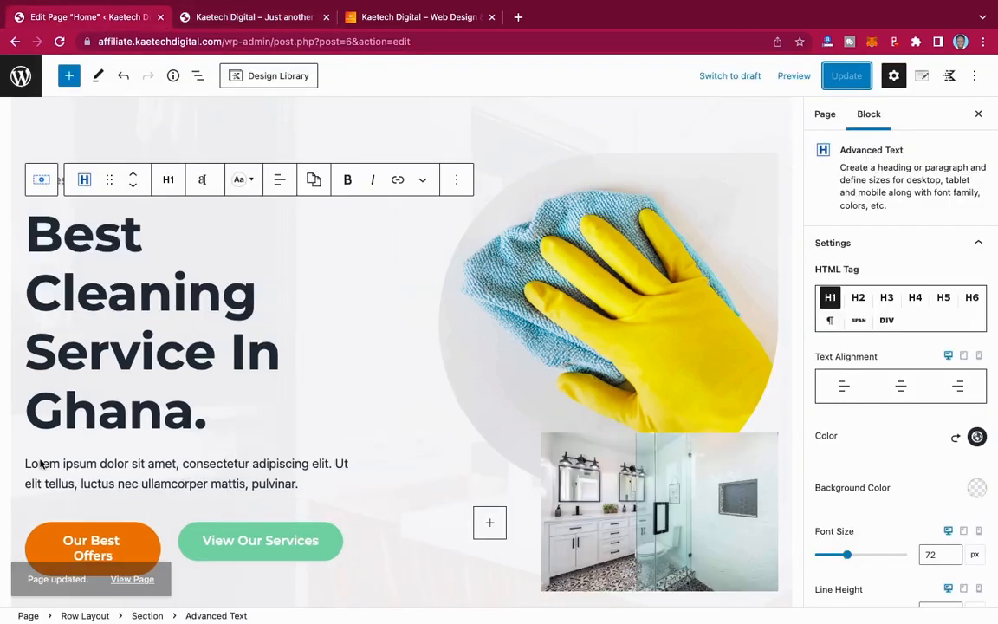
- Select the hero paragraph and look through the Home page's editable sections, from the hero down to the photo gallery and back
{"action": "left_click", "coordinate": [37, 465]}
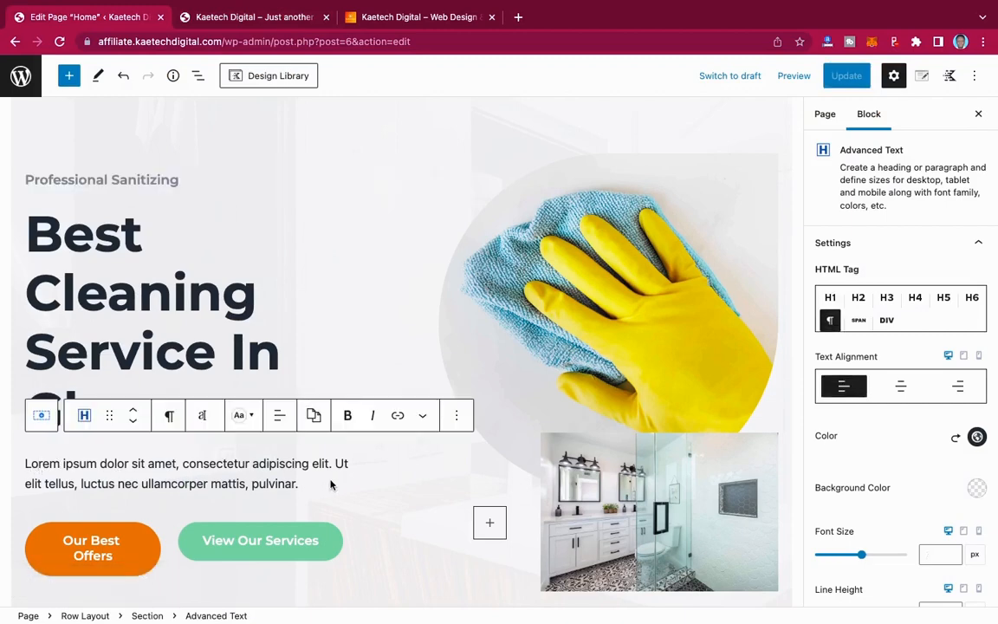
{"action": "scroll", "coordinate": [305, 480], "scroll_direction": "down", "scroll_amount": 3}
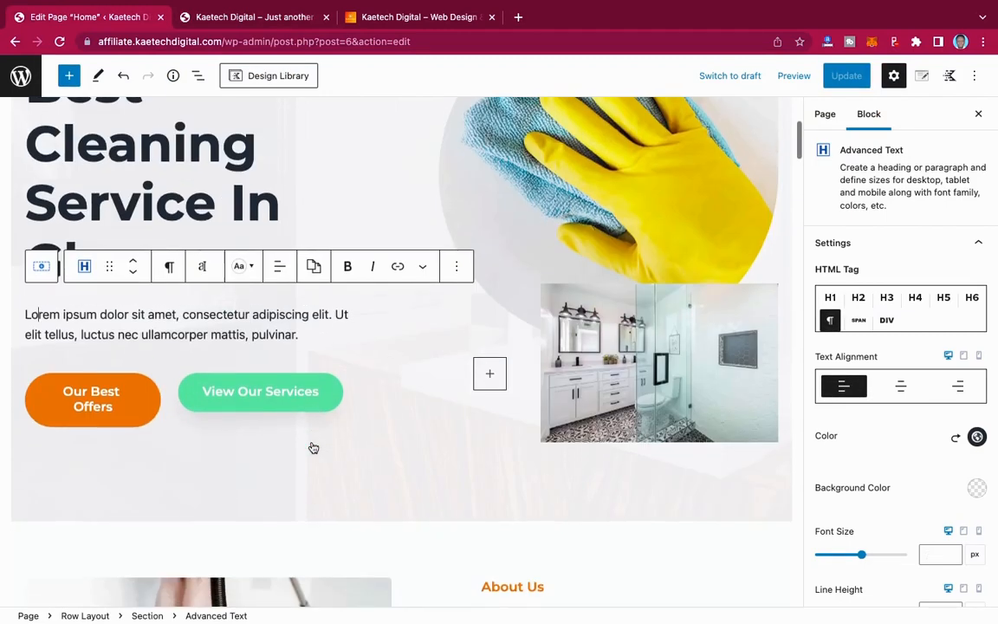
{"action": "scroll", "coordinate": [314, 447], "scroll_direction": "down", "scroll_amount": 15}
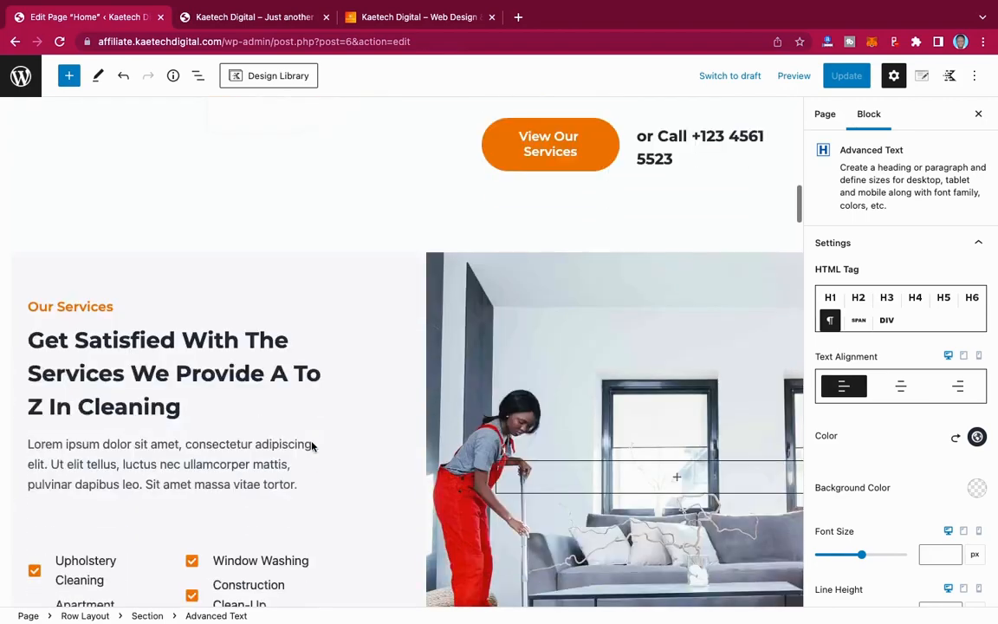
{"action": "scroll", "coordinate": [313, 446], "scroll_direction": "down", "scroll_amount": 14}
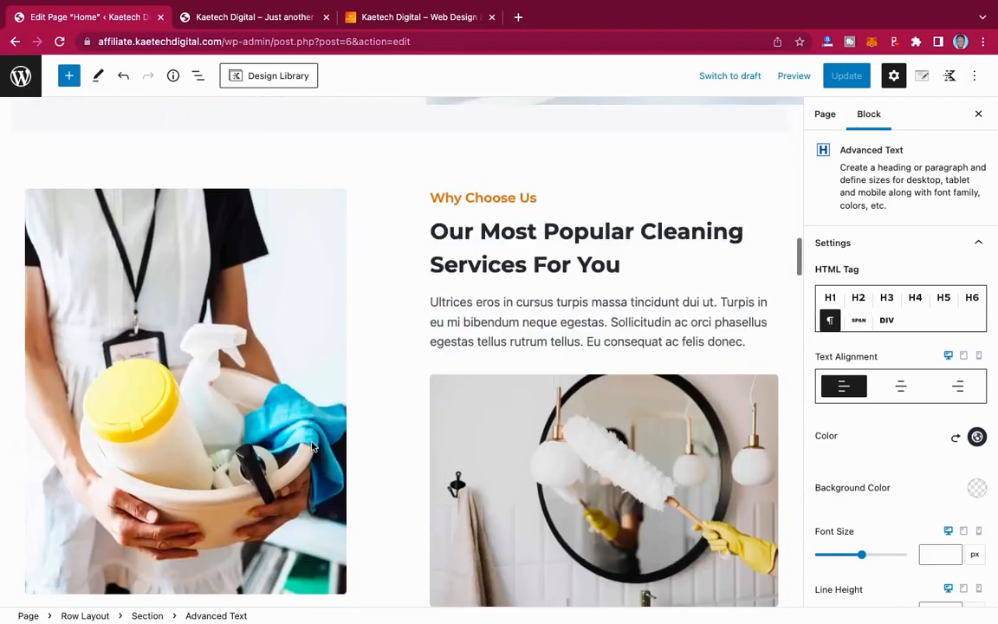
{"action": "scroll", "coordinate": [312, 446], "scroll_direction": "down", "scroll_amount": 1}
{"action": "scroll", "coordinate": [312, 446], "scroll_direction": "up", "scroll_amount": 6}
{"action": "scroll", "coordinate": [312, 446], "scroll_direction": "down", "scroll_amount": 17}
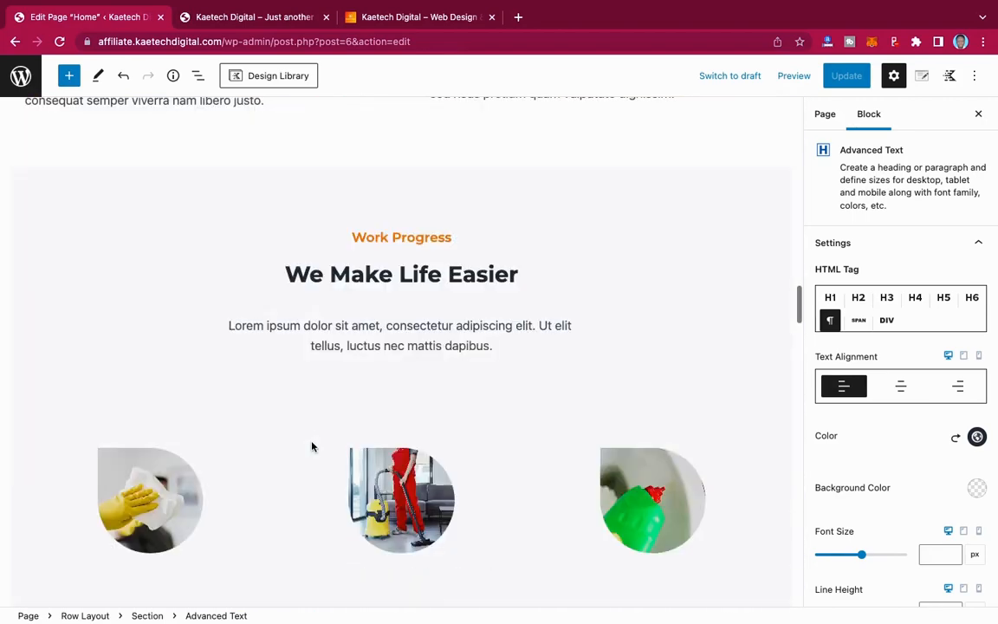
{"action": "scroll", "coordinate": [312, 446], "scroll_direction": "down", "scroll_amount": 10}
{"action": "scroll", "coordinate": [312, 446], "scroll_direction": "down", "scroll_amount": 8}
{"action": "scroll", "coordinate": [312, 443], "scroll_direction": "up", "scroll_amount": 10}
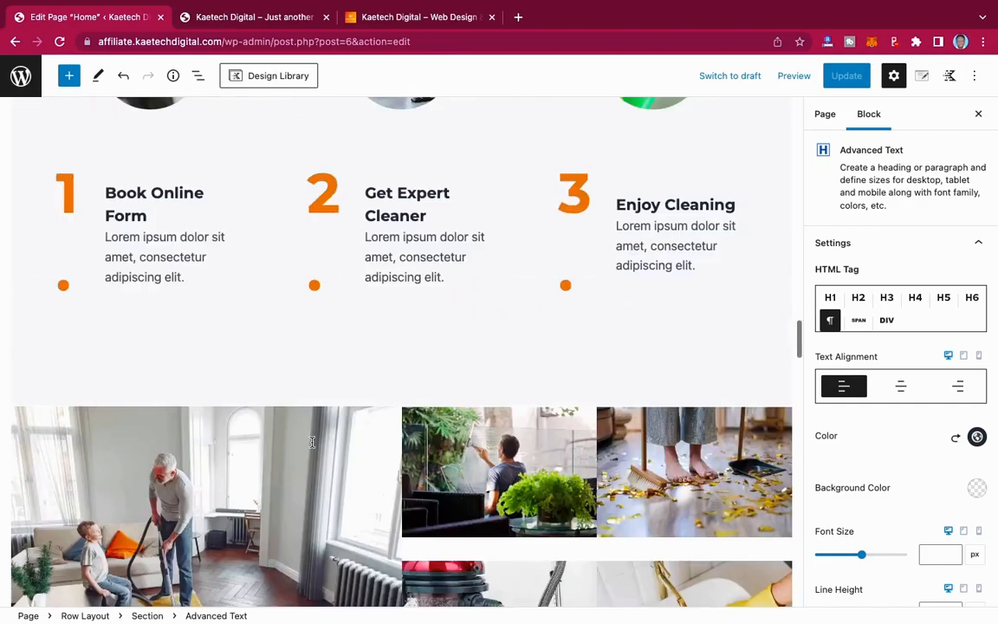
{"action": "scroll", "coordinate": [312, 444], "scroll_direction": "up", "scroll_amount": 20}
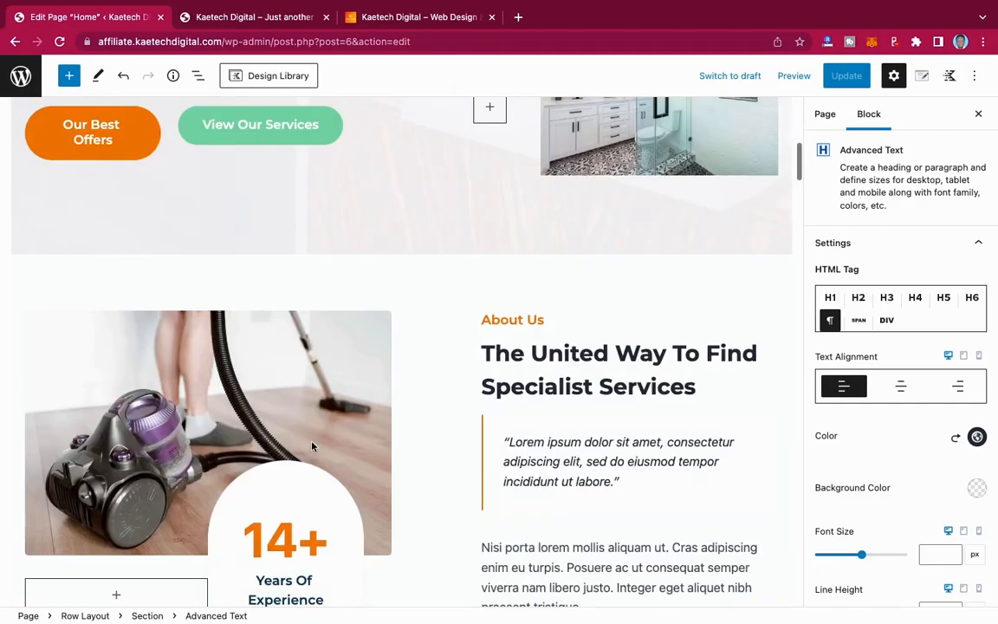
{"action": "scroll", "coordinate": [312, 443], "scroll_direction": "up", "scroll_amount": 12}
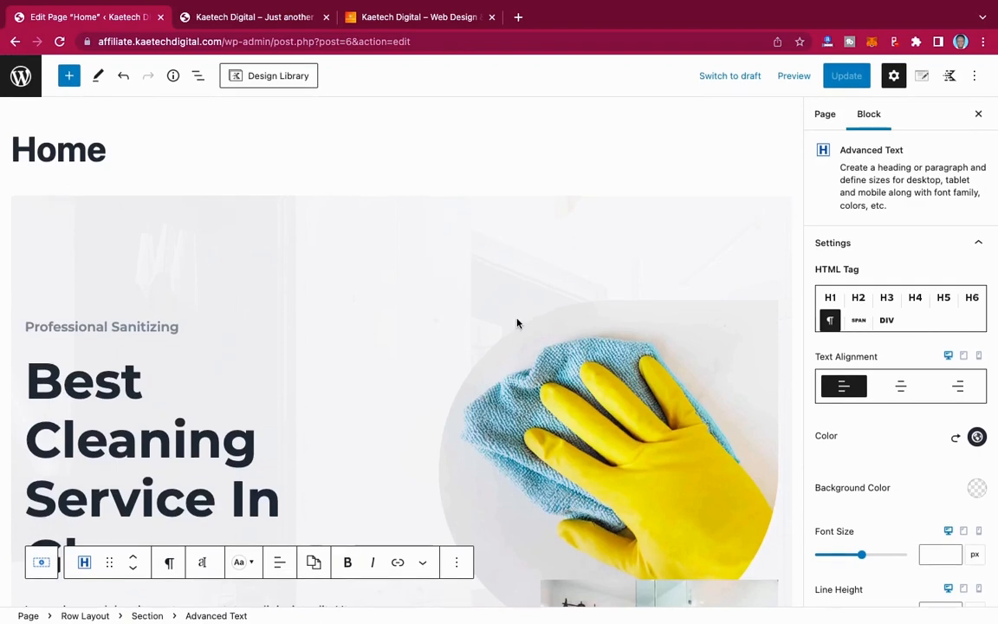
- Turn off the editor's fullscreen mode and show the installed plugins
{"action": "left_click", "coordinate": [975, 77]}
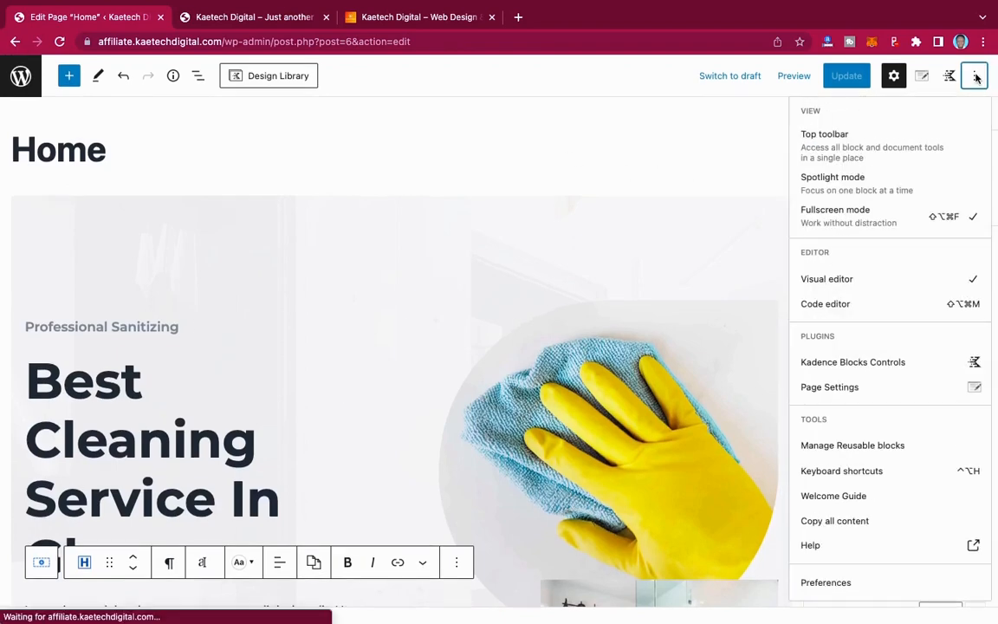
{"action": "left_click", "coordinate": [837, 216]}
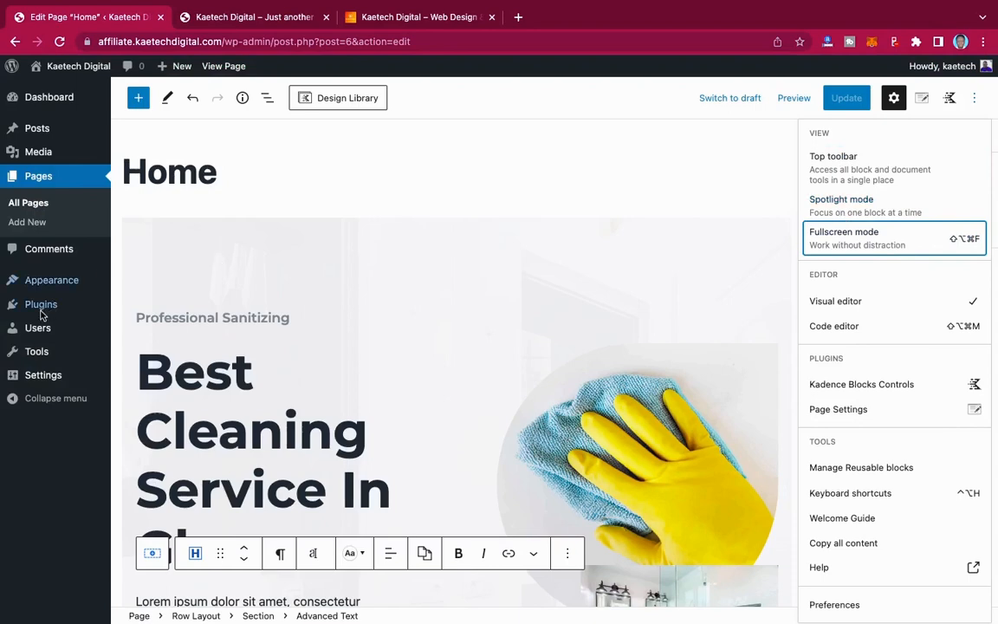
{"action": "mouse_move", "coordinate": [41, 308]}
{"action": "left_click", "coordinate": [130, 307]}
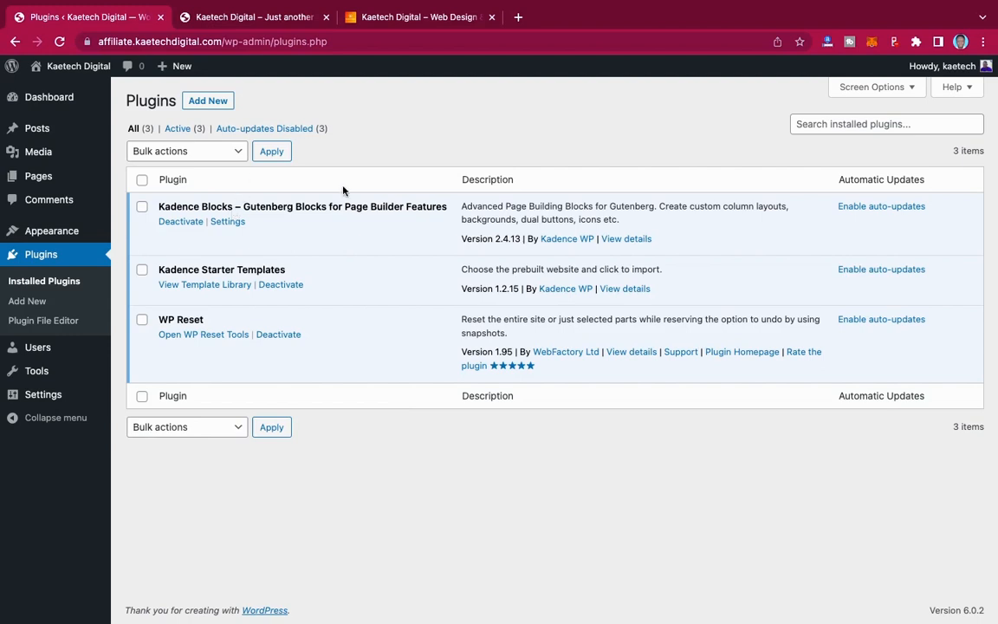
- Open the theme customizer and go to its Colors & Fonts settings
{"action": "mouse_move", "coordinate": [27, 232]}
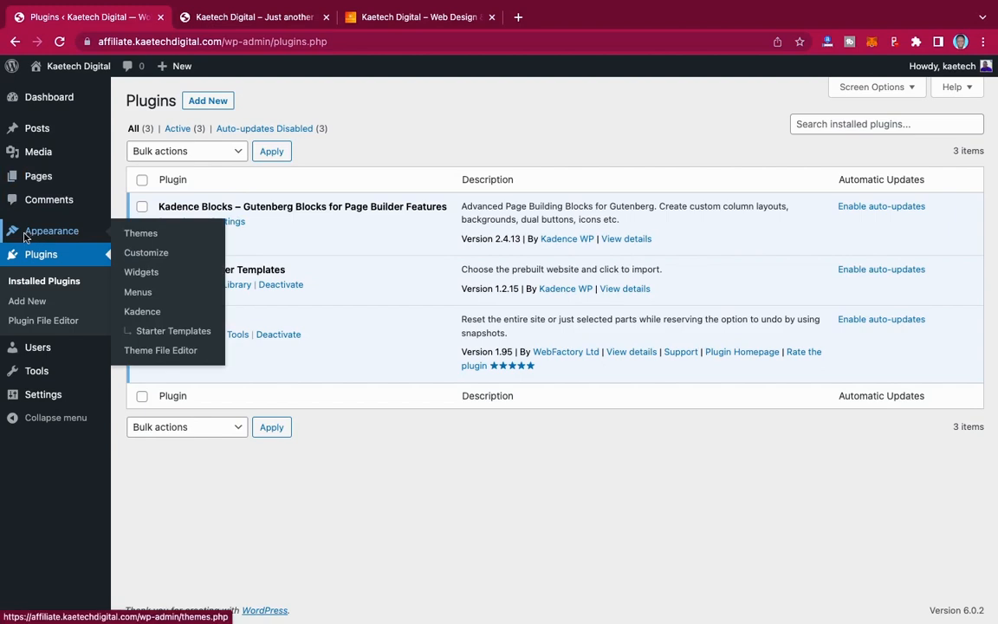
{"action": "left_click", "coordinate": [152, 257]}
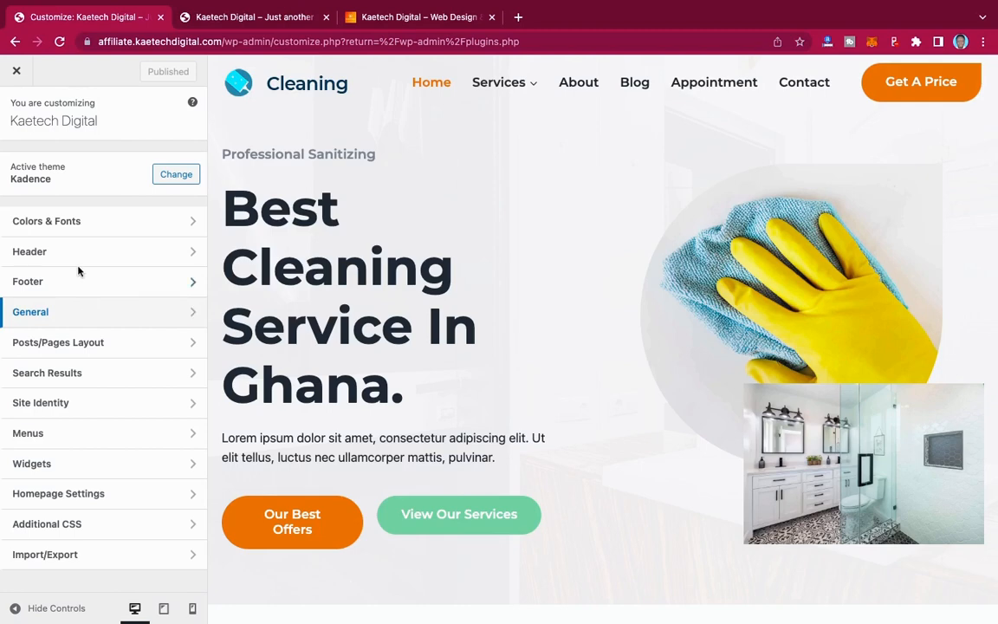
{"action": "left_click", "coordinate": [121, 223]}
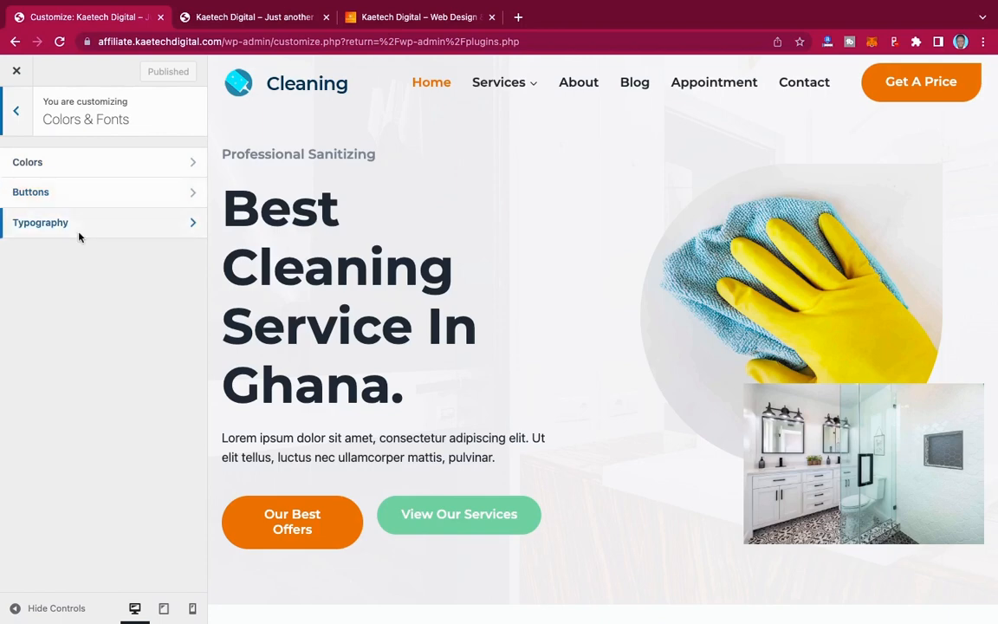
- Open the Colors settings and inspect the first two colors of the global palette without changing them
{"action": "left_click", "coordinate": [126, 160]}
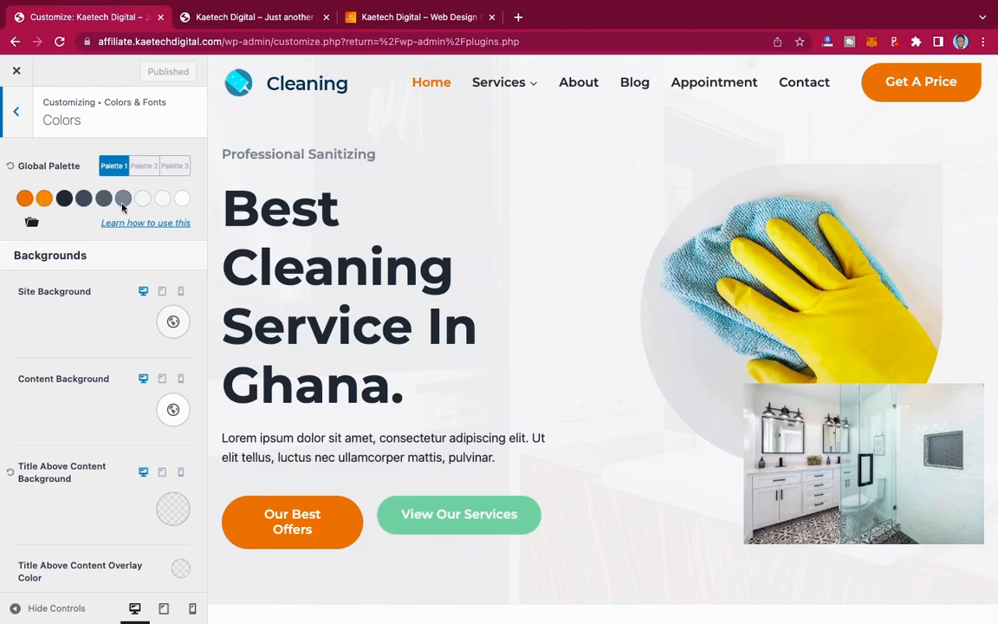
{"action": "left_click", "coordinate": [26, 199]}
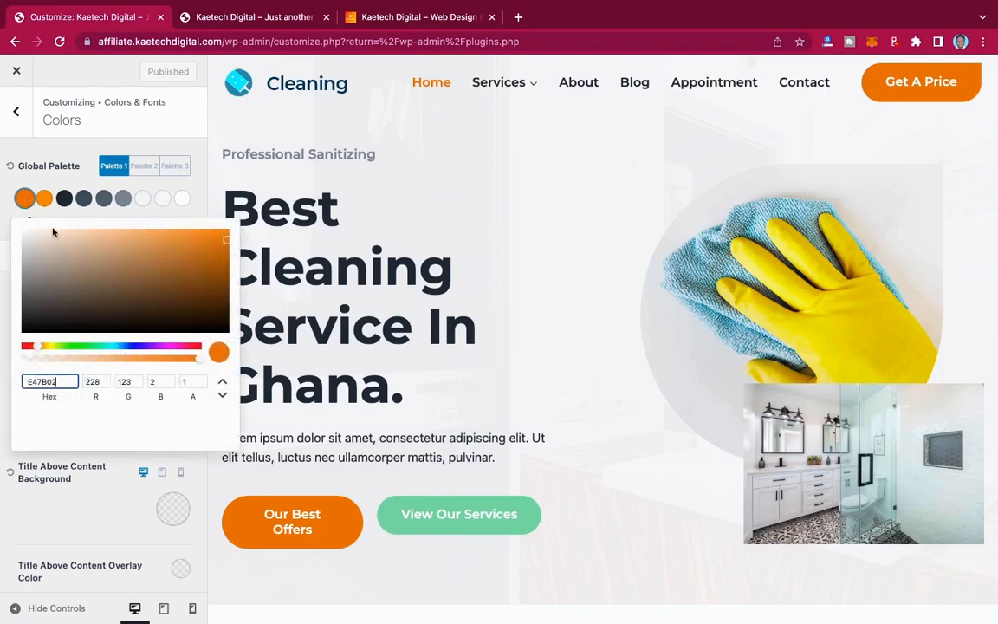
{"action": "left_click", "coordinate": [44, 199]}
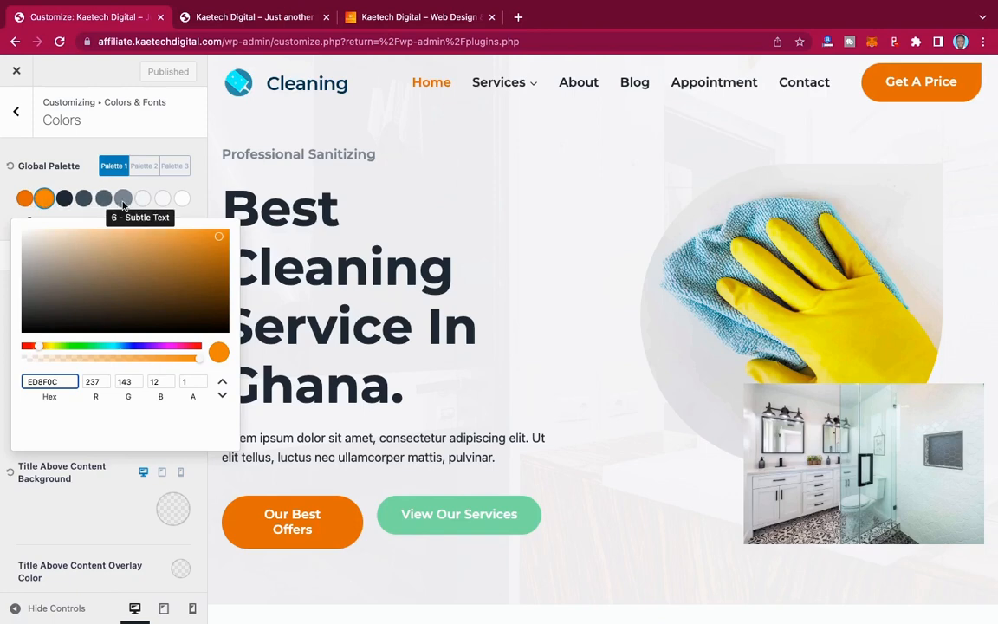
{"action": "left_click", "coordinate": [197, 187]}
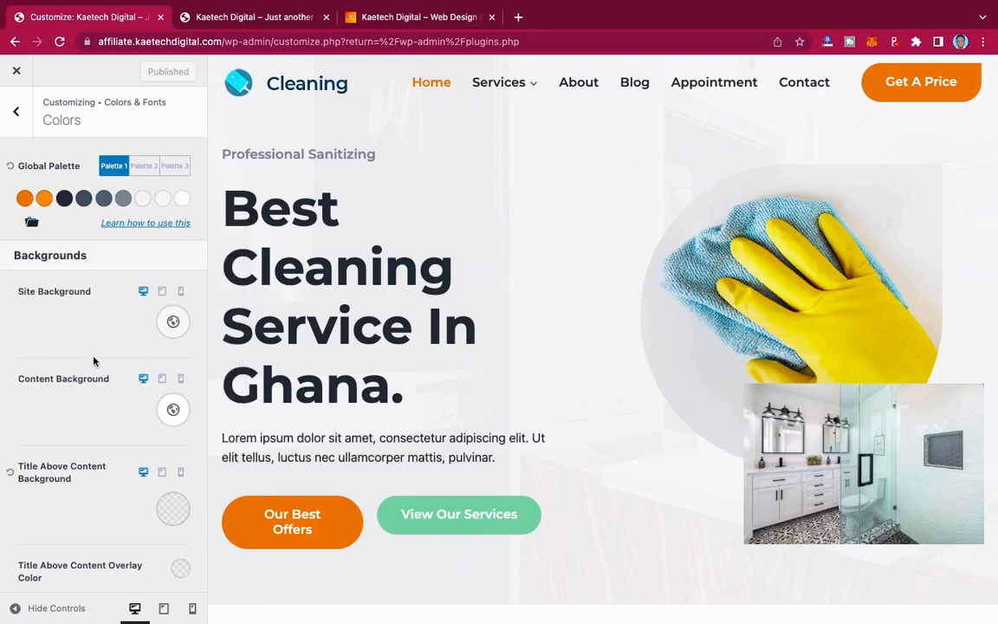
- Review the background settings and examine the color choices offered for the site background
{"action": "scroll", "coordinate": [94, 359], "scroll_direction": "down", "scroll_amount": 2}
{"action": "scroll", "coordinate": [93, 359], "scroll_direction": "down", "scroll_amount": 2}
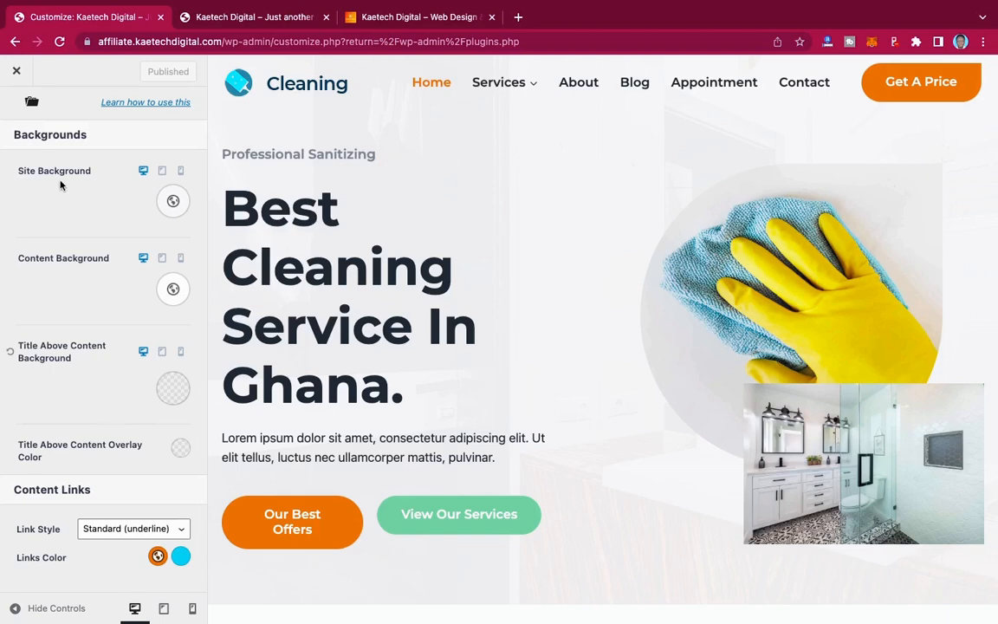
{"action": "scroll", "coordinate": [60, 183], "scroll_direction": "up", "scroll_amount": 2}
{"action": "scroll", "coordinate": [78, 197], "scroll_direction": "down", "scroll_amount": 2}
{"action": "left_click", "coordinate": [174, 201]}
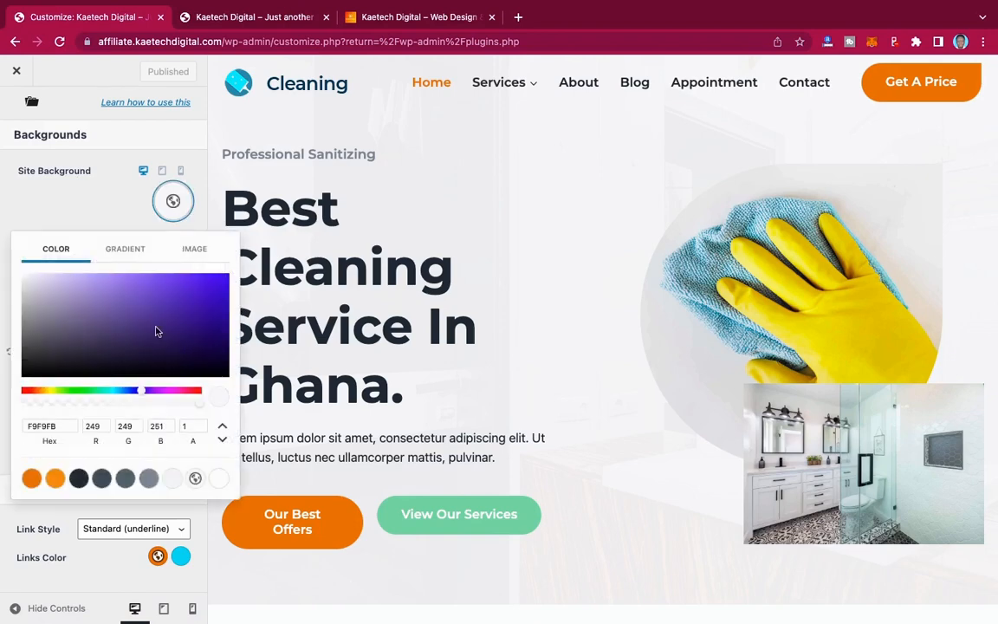
{"action": "left_click", "coordinate": [69, 184]}
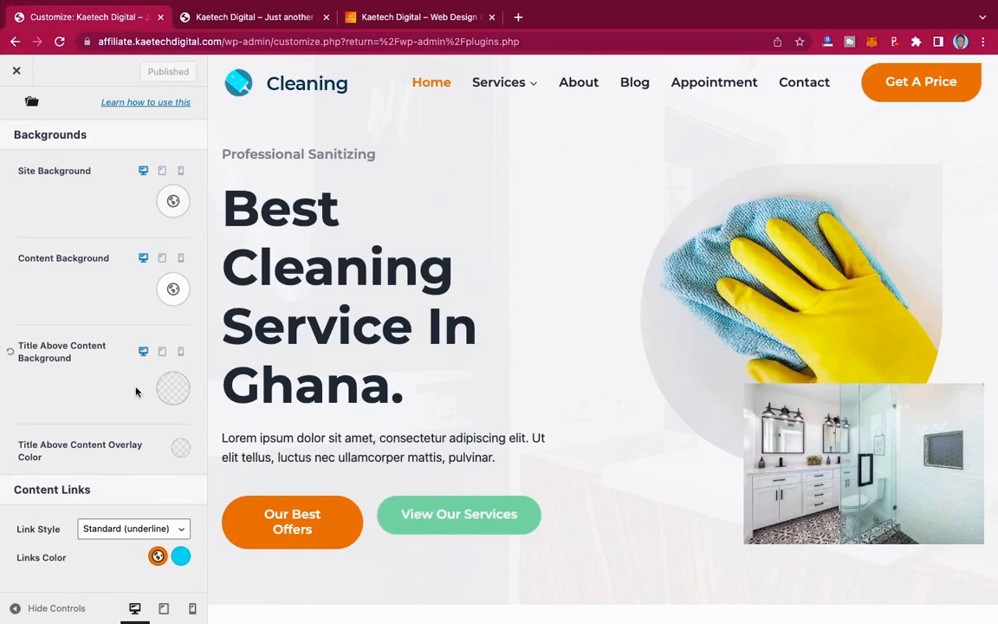
{"action": "scroll", "coordinate": [135, 391], "scroll_direction": "up", "scroll_amount": 2}
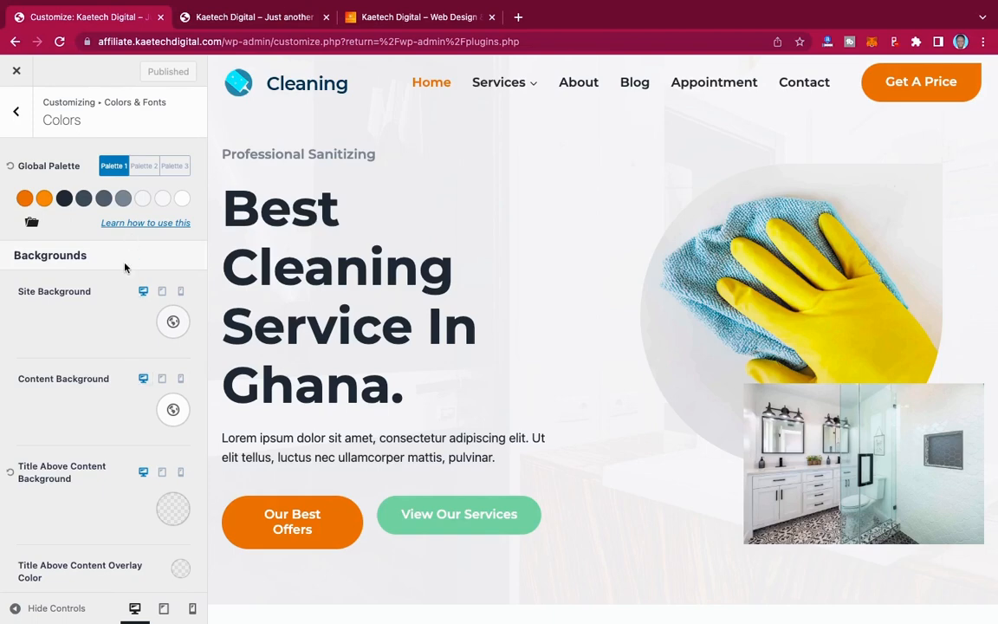
- Compare the content link style and color settings with the links in the page preview, and return to Colors & Fonts
{"action": "scroll", "coordinate": [120, 354], "scroll_direction": "down", "scroll_amount": 3}
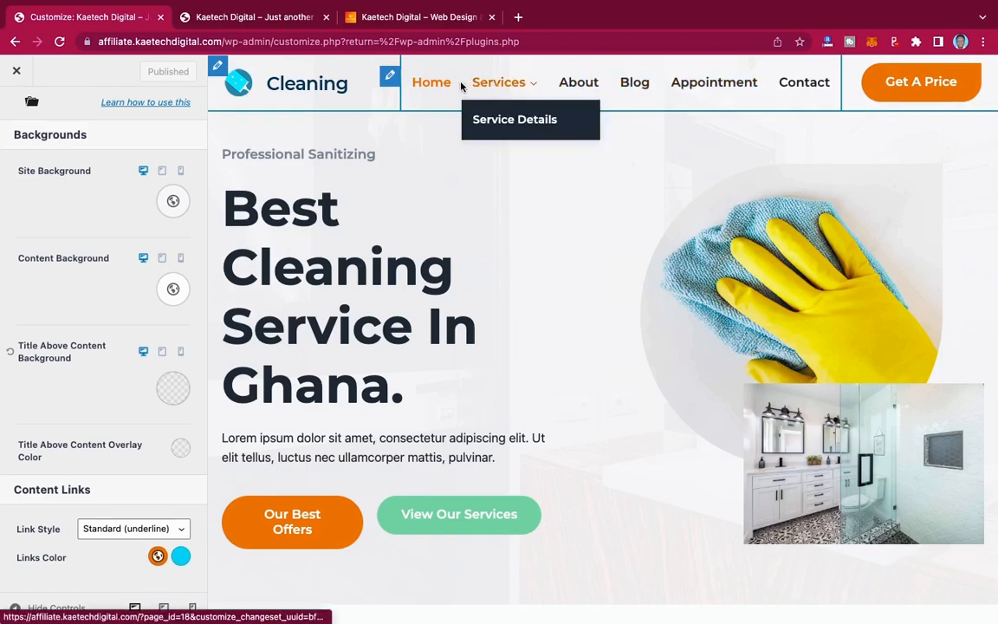
{"action": "scroll", "coordinate": [551, 212], "scroll_direction": "down", "scroll_amount": 20}
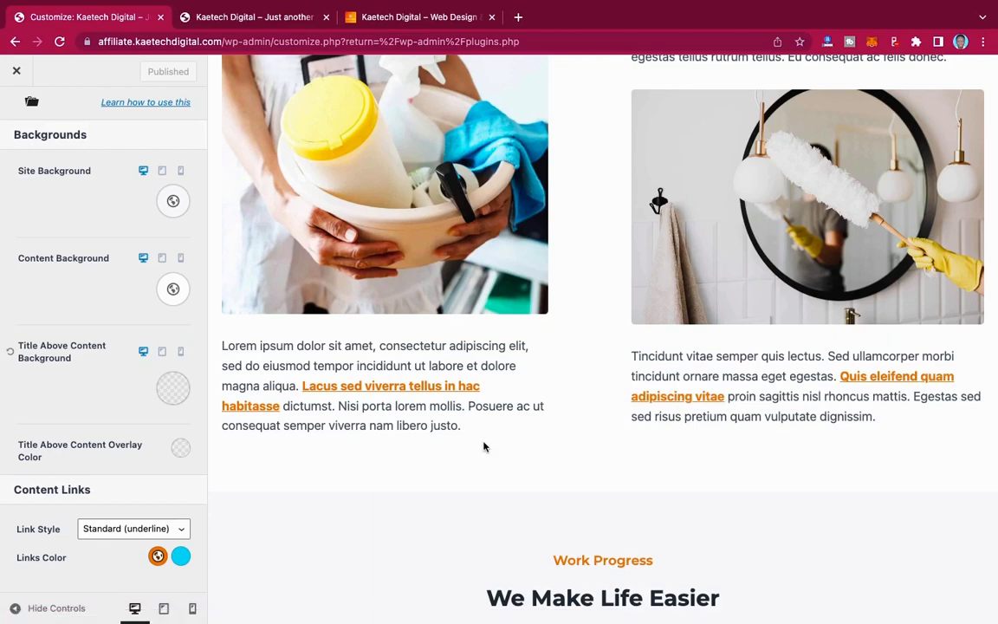
{"action": "scroll", "coordinate": [94, 352], "scroll_direction": "up", "scroll_amount": 3}
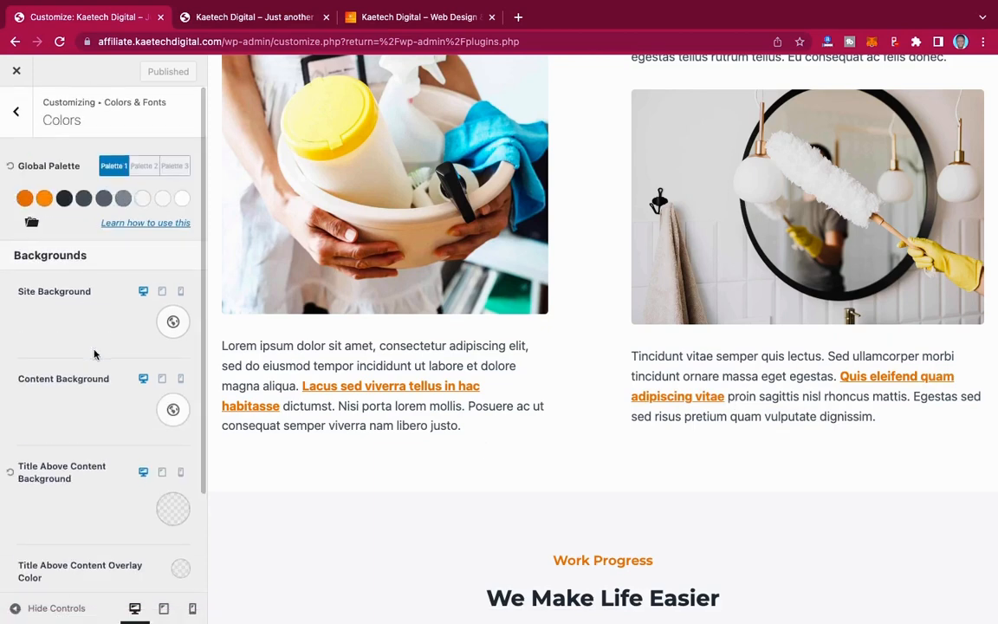
{"action": "scroll", "coordinate": [94, 351], "scroll_direction": "down", "scroll_amount": 3}
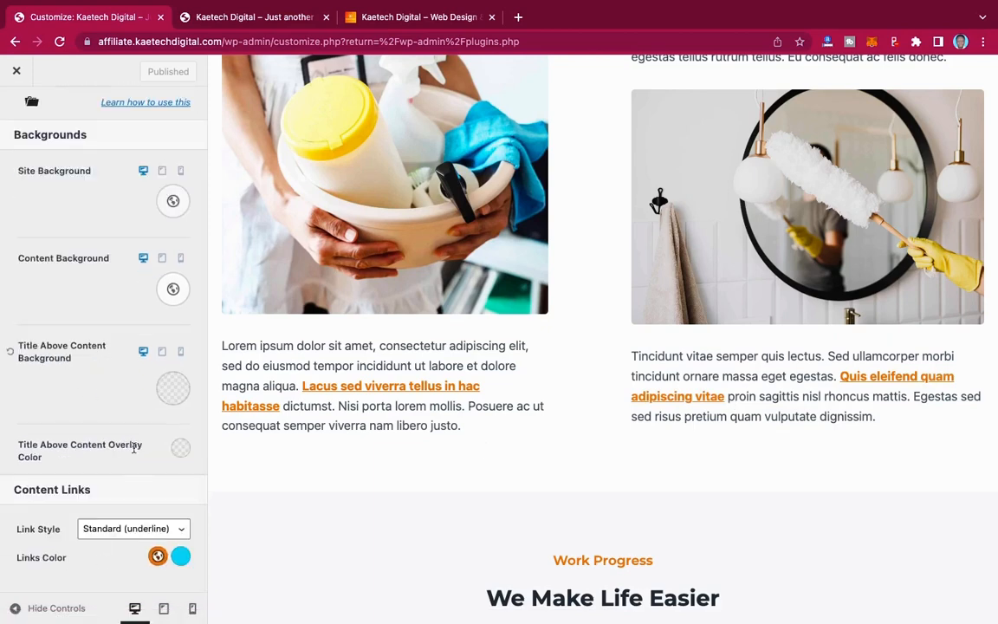
{"action": "scroll", "coordinate": [134, 448], "scroll_direction": "up", "scroll_amount": 2}
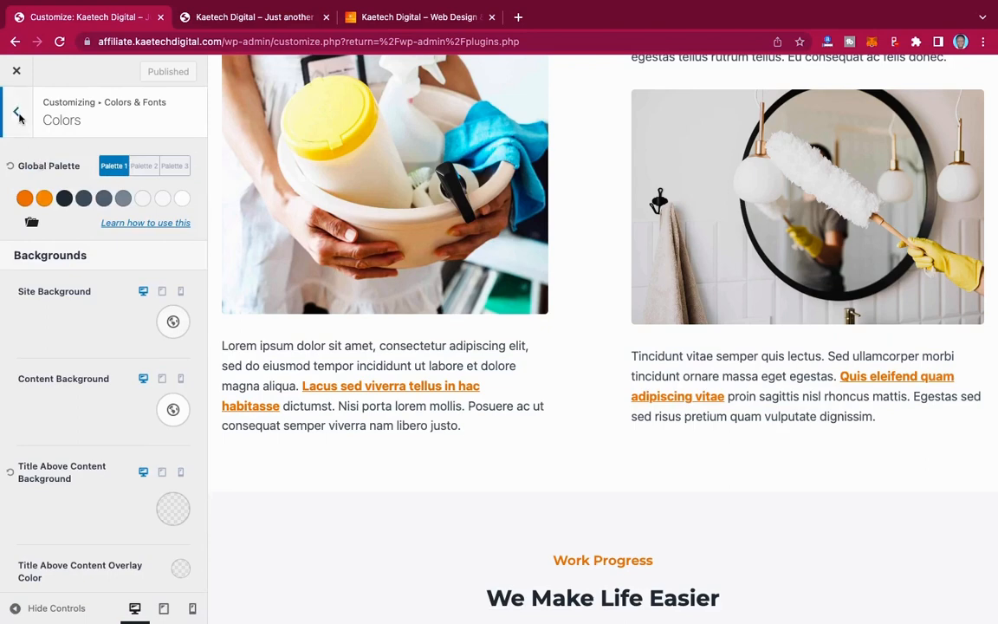
{"action": "left_click", "coordinate": [15, 113]}
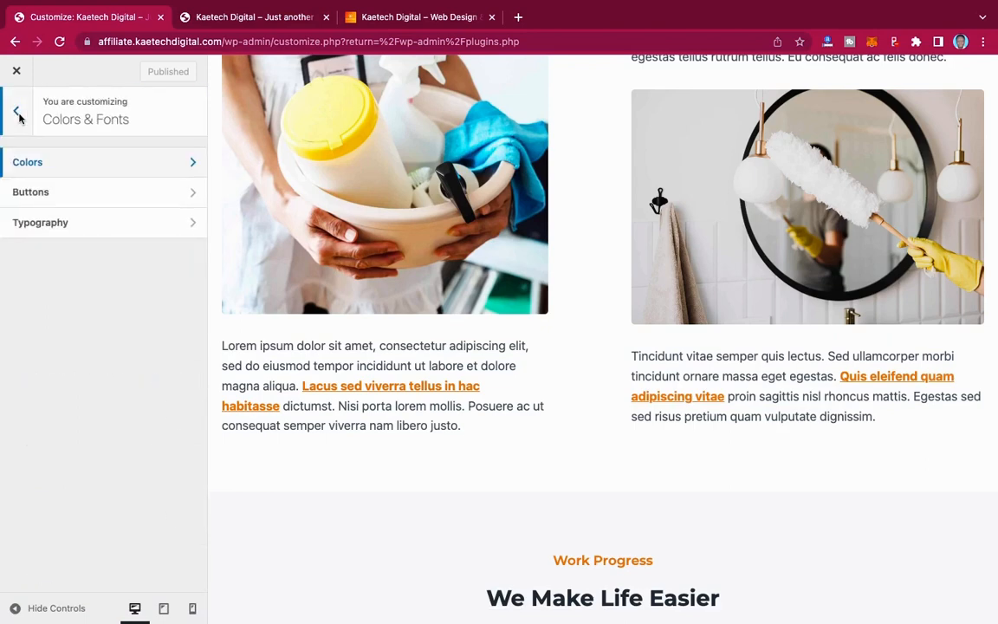
- Examine the Buttons settings from text colors to hover shadow alongside the hero buttons in the preview, and return to Colors & Fonts
{"action": "scroll", "coordinate": [566, 218], "scroll_direction": "up", "scroll_amount": 10}
{"action": "scroll", "coordinate": [566, 220], "scroll_direction": "down", "scroll_amount": 1}
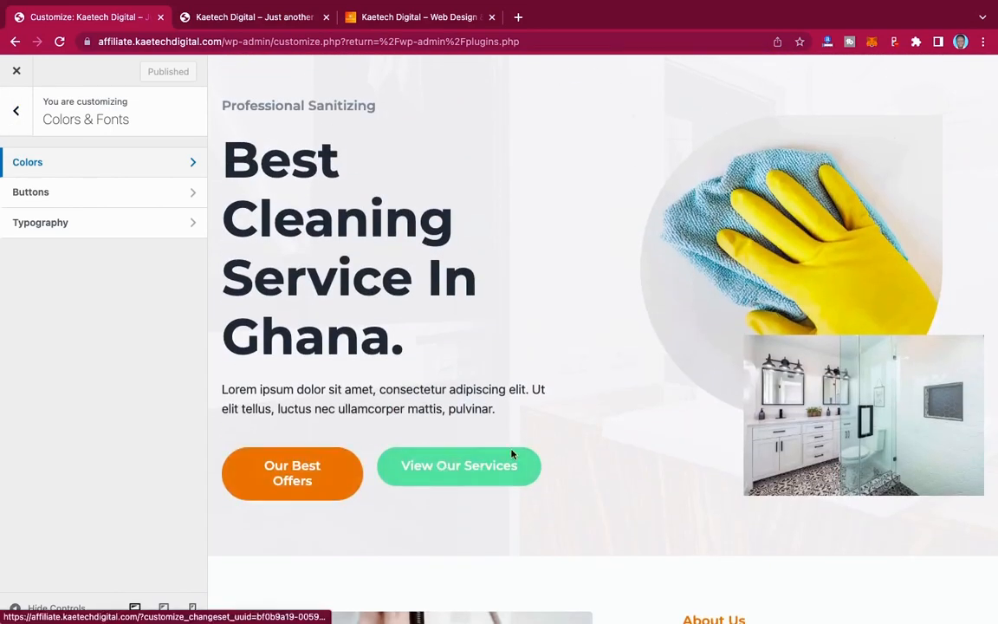
{"action": "scroll", "coordinate": [511, 453], "scroll_direction": "up", "scroll_amount": 1}
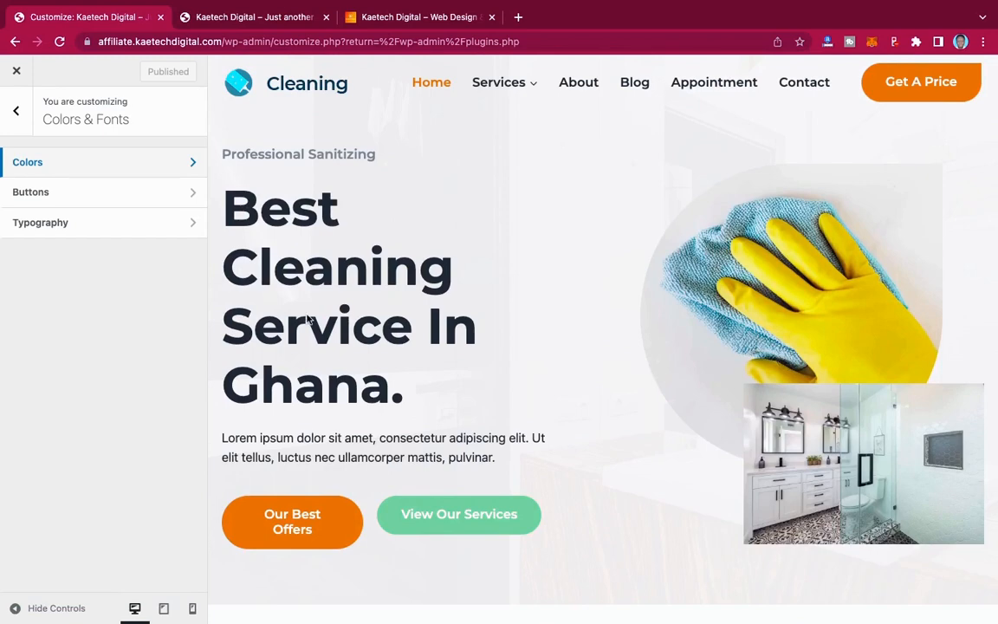
{"action": "left_click", "coordinate": [105, 198]}
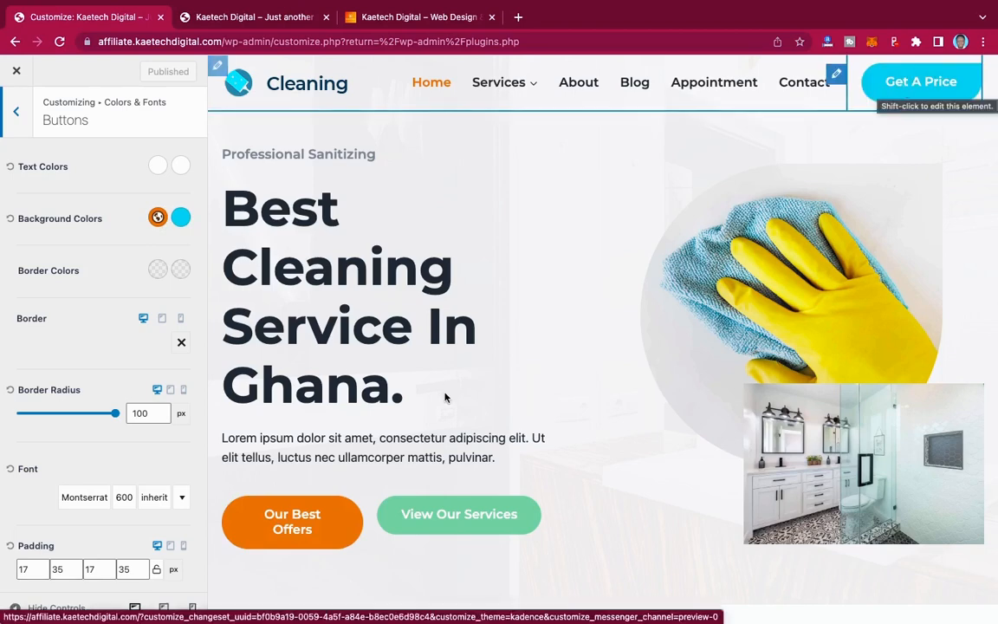
{"action": "scroll", "coordinate": [446, 397], "scroll_direction": "down", "scroll_amount": 3}
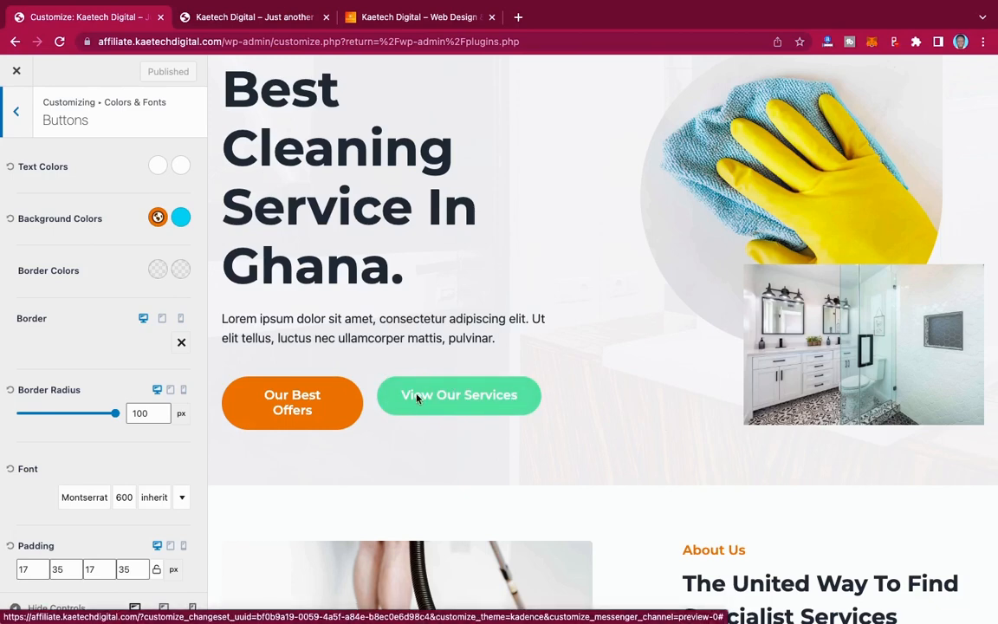
{"action": "scroll", "coordinate": [73, 358], "scroll_direction": "down", "scroll_amount": 2}
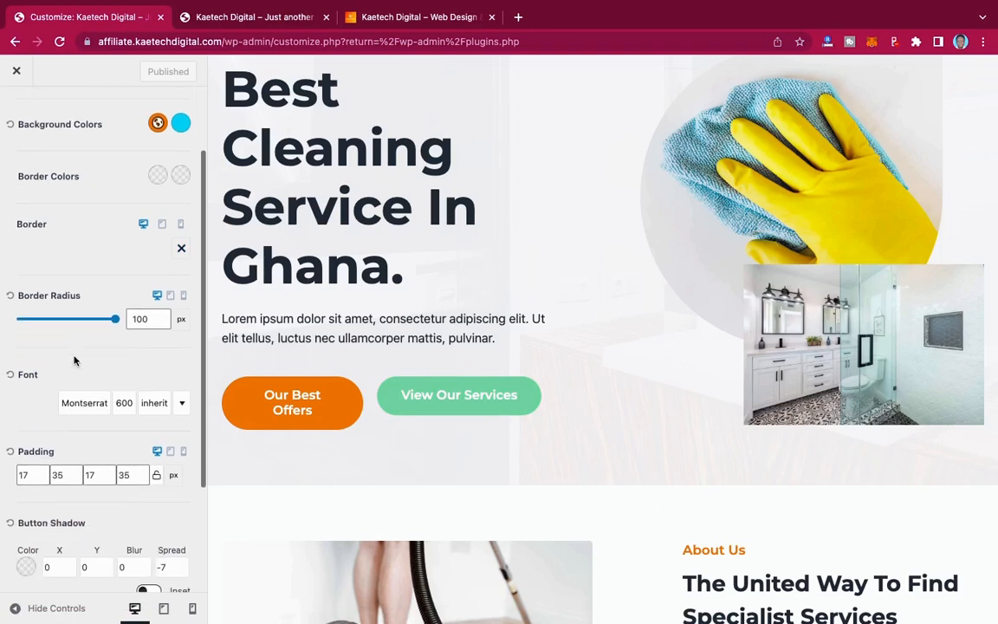
{"action": "scroll", "coordinate": [73, 359], "scroll_direction": "down", "scroll_amount": 3}
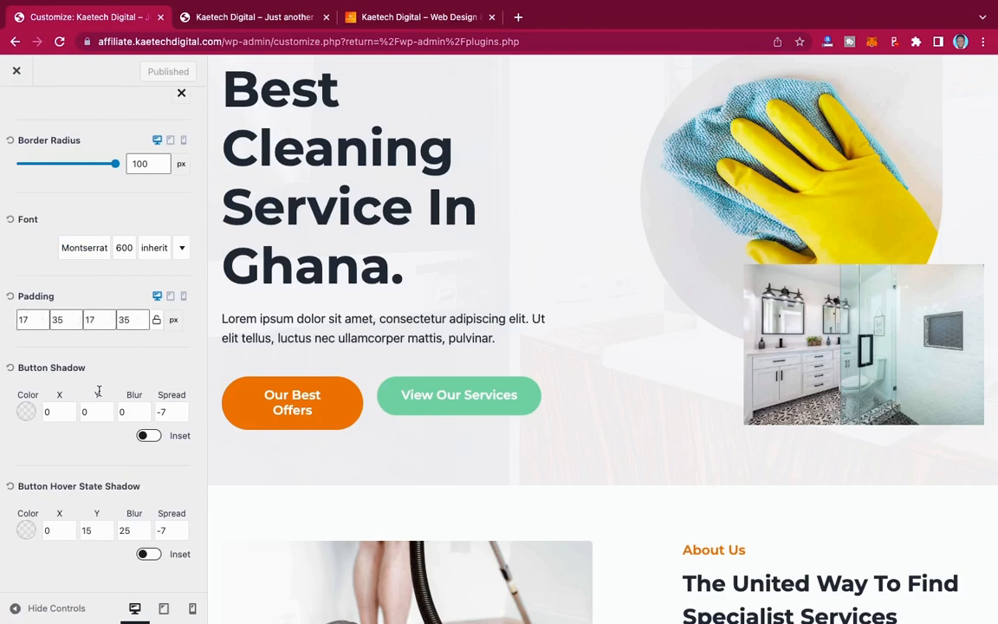
{"action": "scroll", "coordinate": [99, 391], "scroll_direction": "up", "scroll_amount": 3}
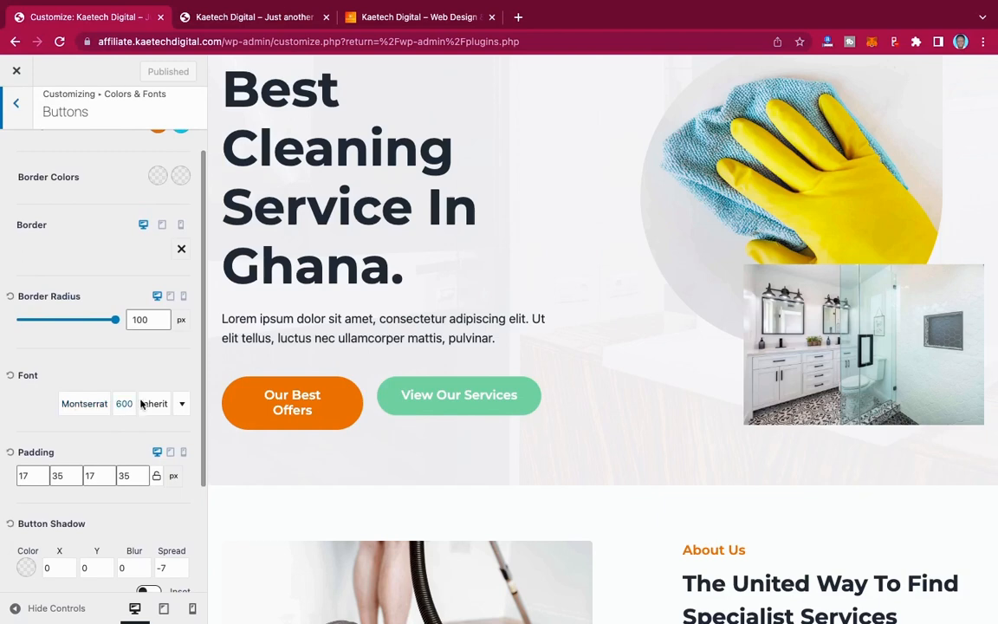
{"action": "scroll", "coordinate": [116, 367], "scroll_direction": "up", "scroll_amount": 2}
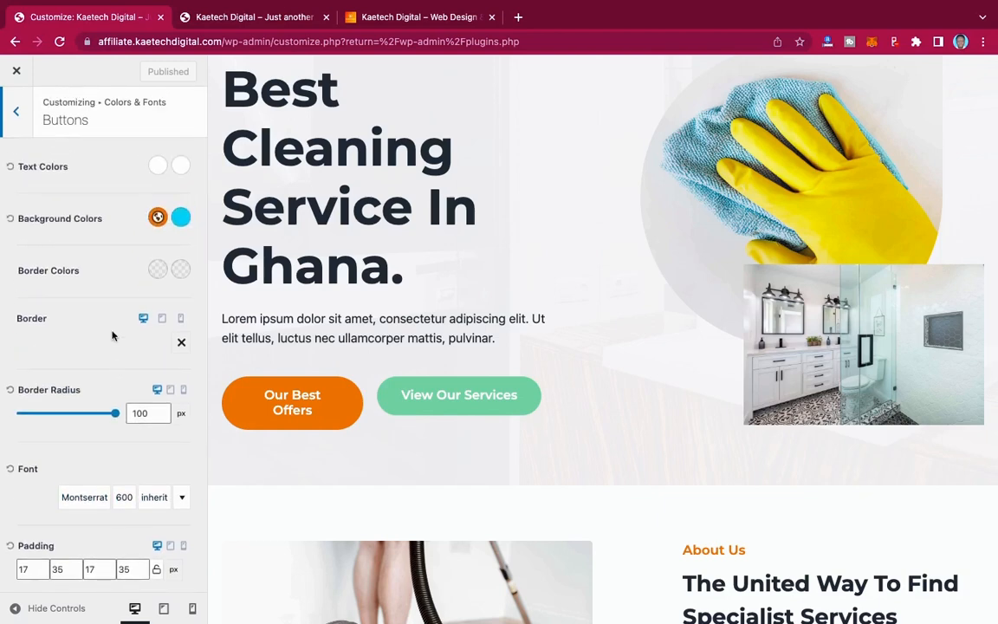
{"action": "scroll", "coordinate": [73, 390], "scroll_direction": "down", "scroll_amount": 5}
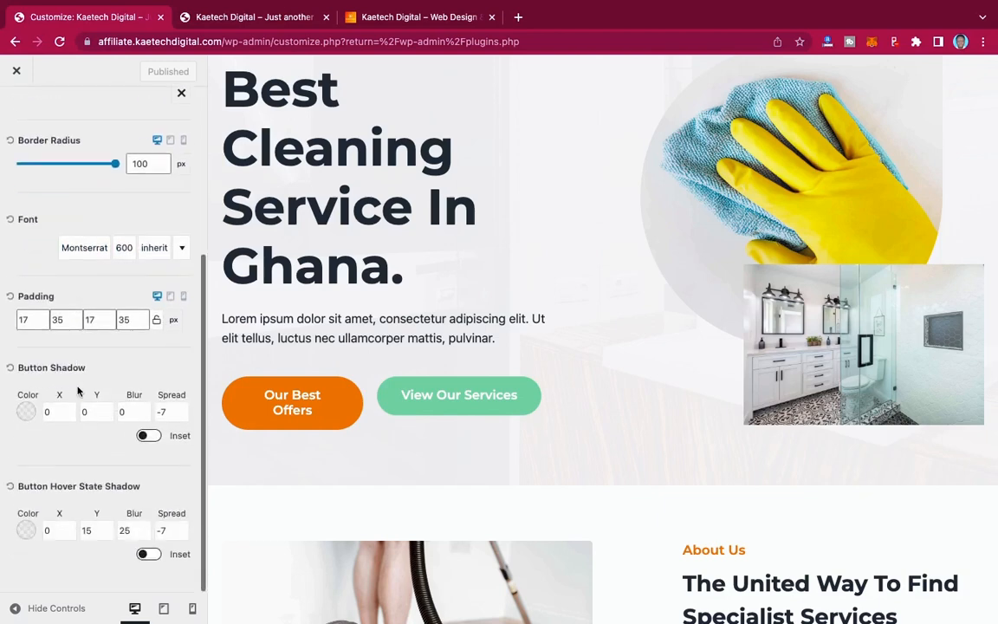
{"action": "scroll", "coordinate": [76, 390], "scroll_direction": "up", "scroll_amount": 5}
{"action": "left_click", "coordinate": [16, 115]}
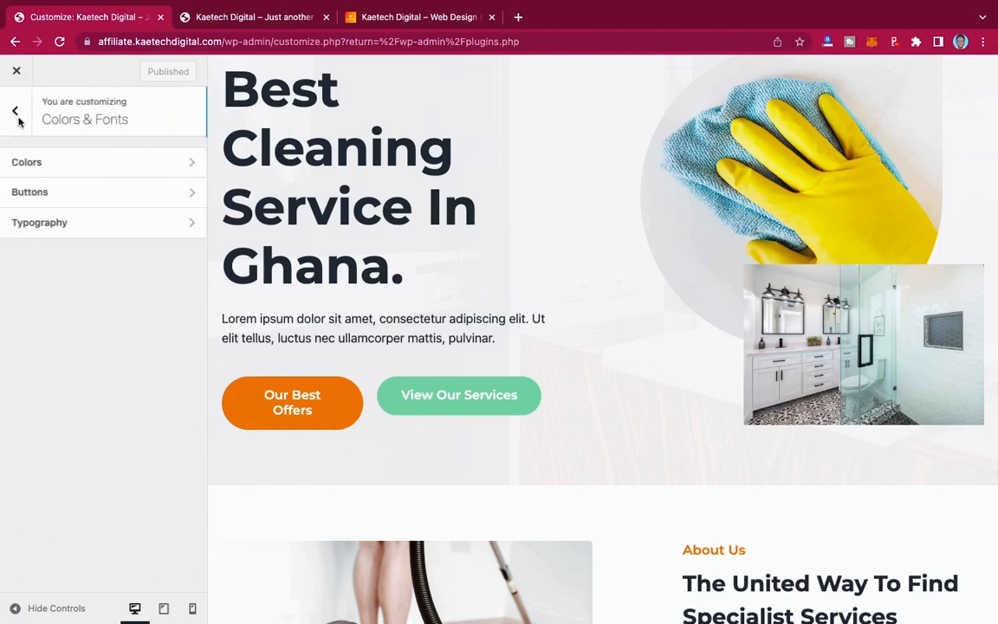
- Set the base font family to Montserrat in the Typography settings
{"action": "left_click", "coordinate": [52, 224]}
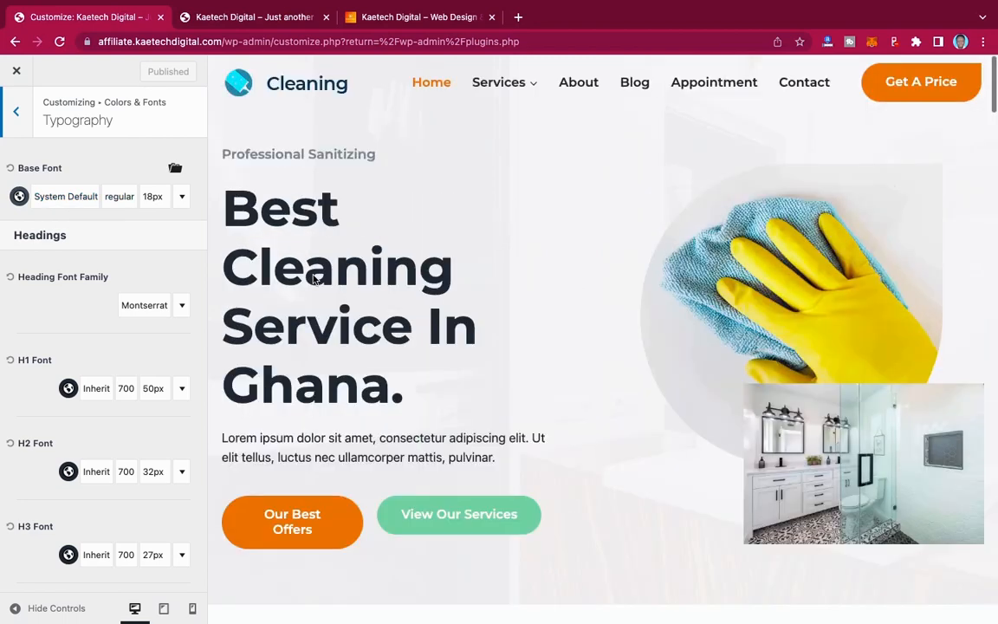
{"action": "left_click", "coordinate": [72, 198]}
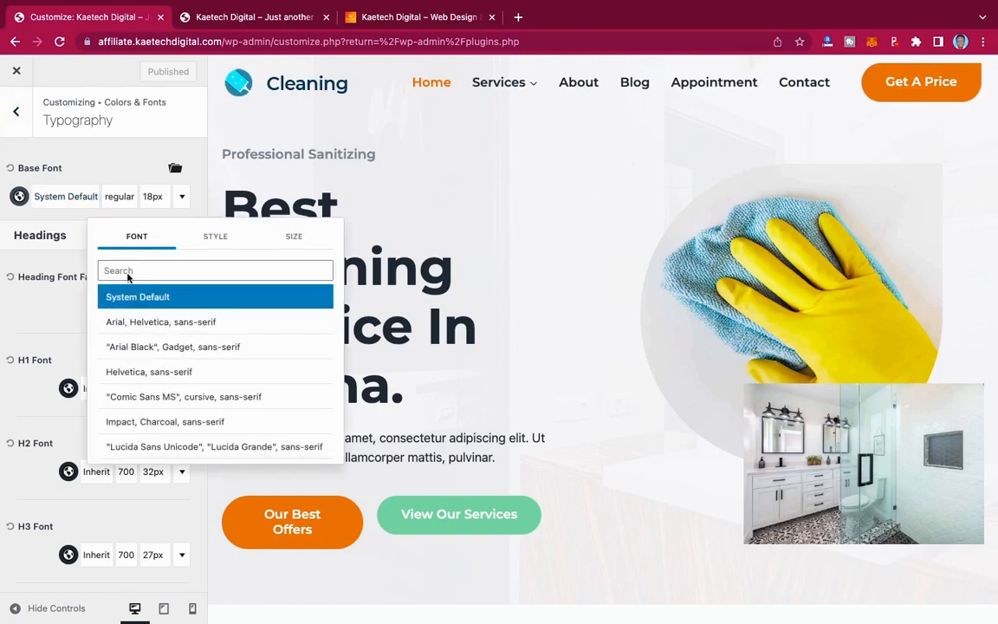
{"action": "left_click", "coordinate": [129, 277]}
{"action": "type", "text": "monts"}
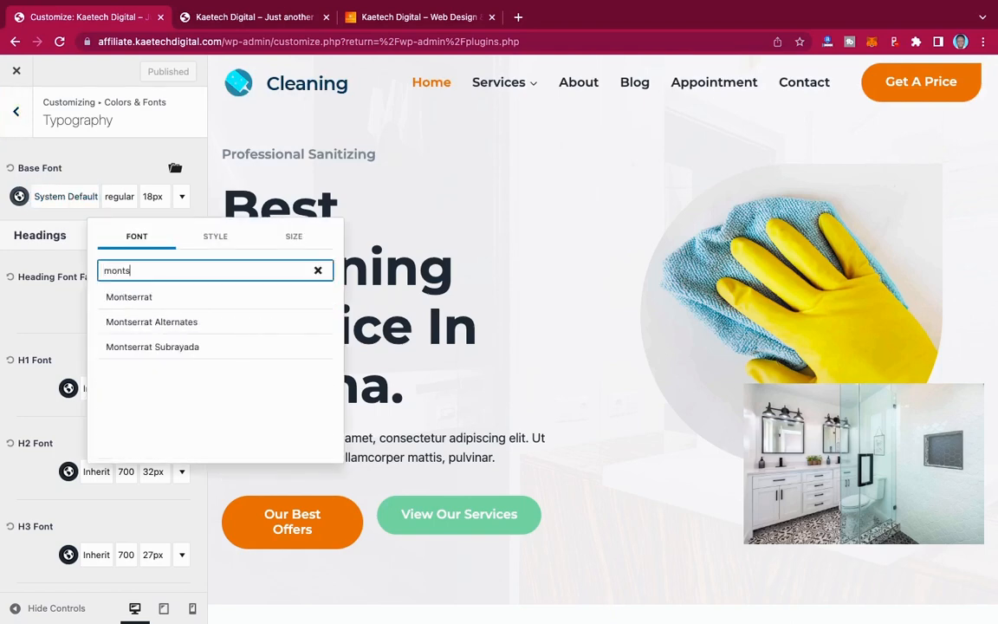
{"action": "left_click", "coordinate": [138, 299]}
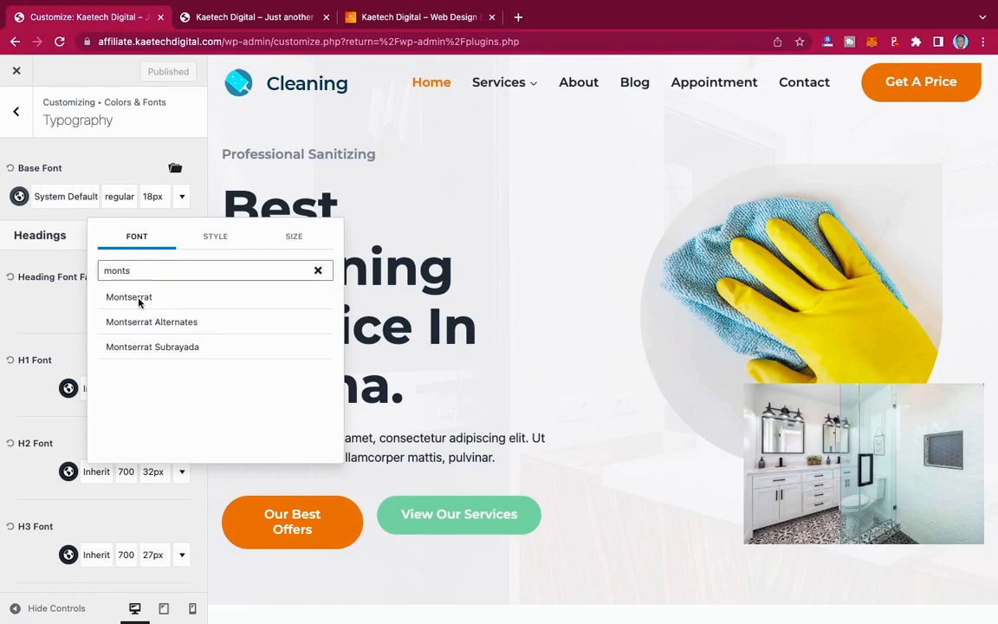
{"action": "left_click", "coordinate": [138, 298]}
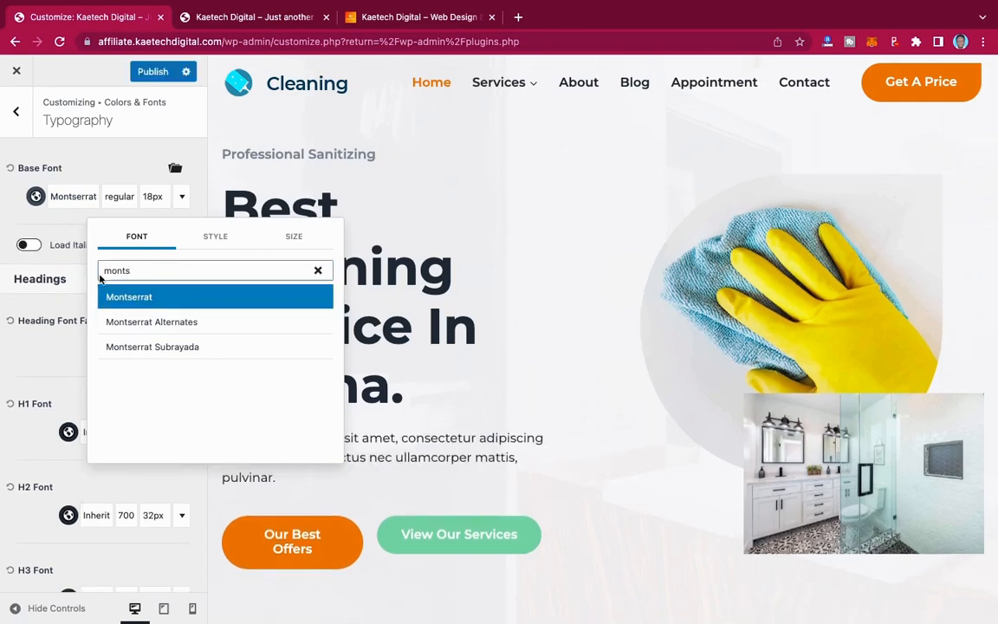
{"action": "left_click", "coordinate": [63, 222]}
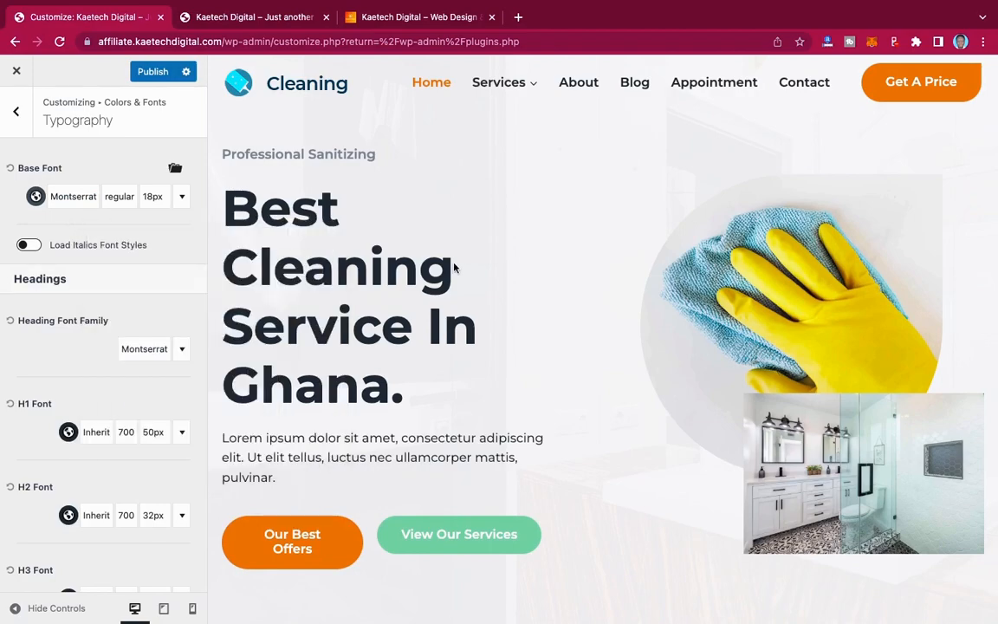
- Check the body text's font in the page preview and review the heading font settings from H1 to H4
{"action": "scroll", "coordinate": [805, 283], "scroll_direction": "down", "scroll_amount": 7}
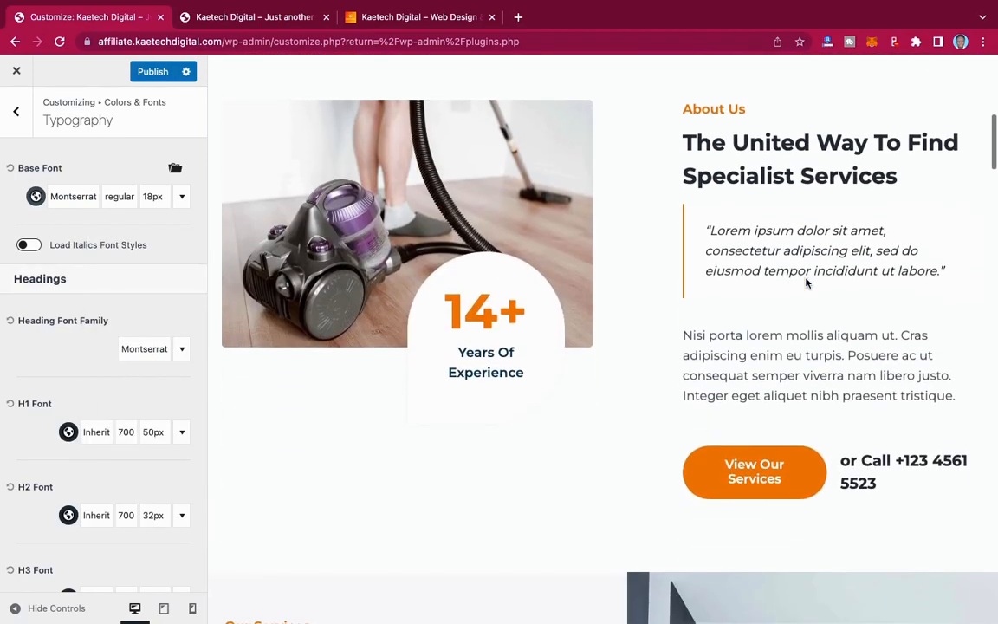
{"action": "scroll", "coordinate": [805, 283], "scroll_direction": "up", "scroll_amount": 4}
{"action": "scroll", "coordinate": [805, 283], "scroll_direction": "up", "scroll_amount": 3}
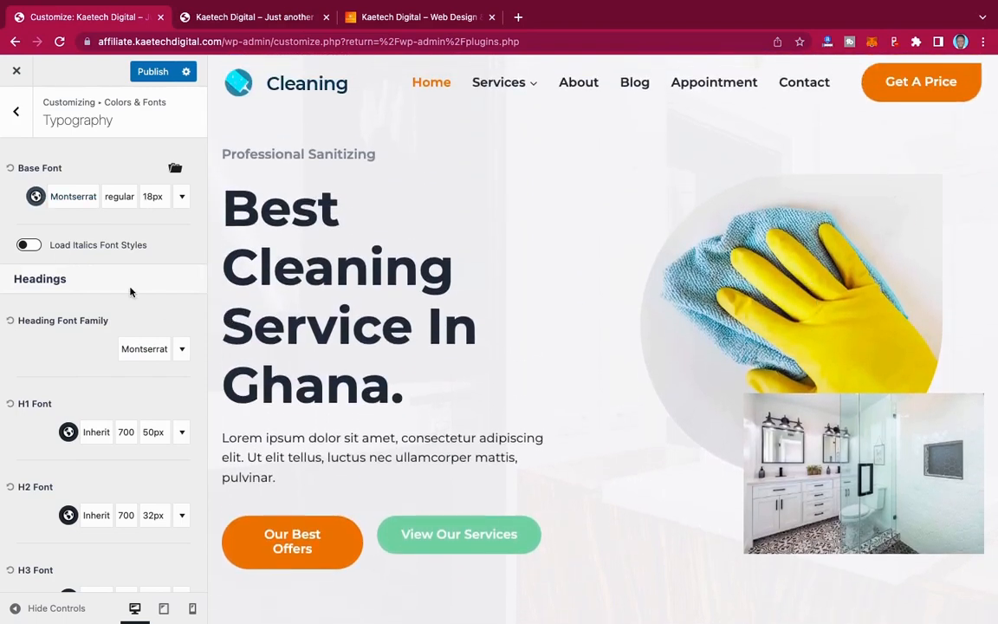
{"action": "scroll", "coordinate": [130, 292], "scroll_direction": "down", "scroll_amount": 3}
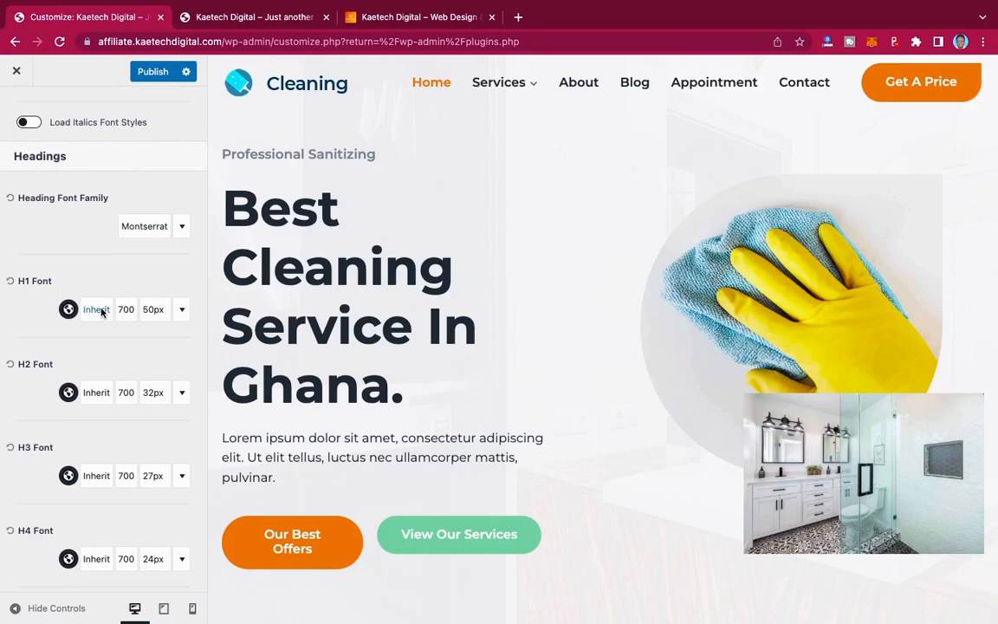
{"action": "scroll", "coordinate": [97, 260], "scroll_direction": "up", "scroll_amount": 3}
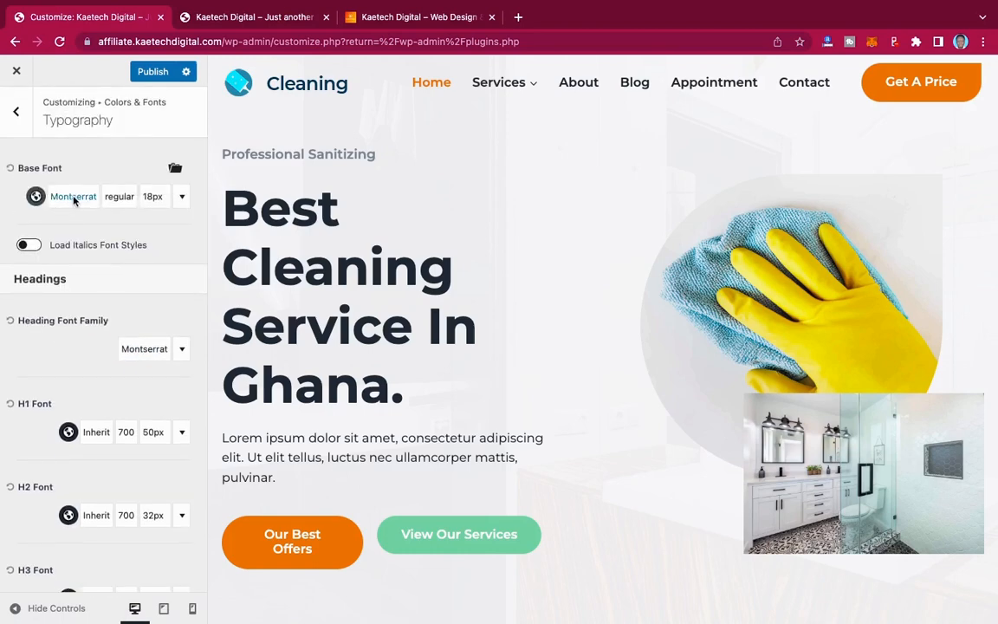
{"action": "scroll", "coordinate": [89, 385], "scroll_direction": "down", "scroll_amount": 3}
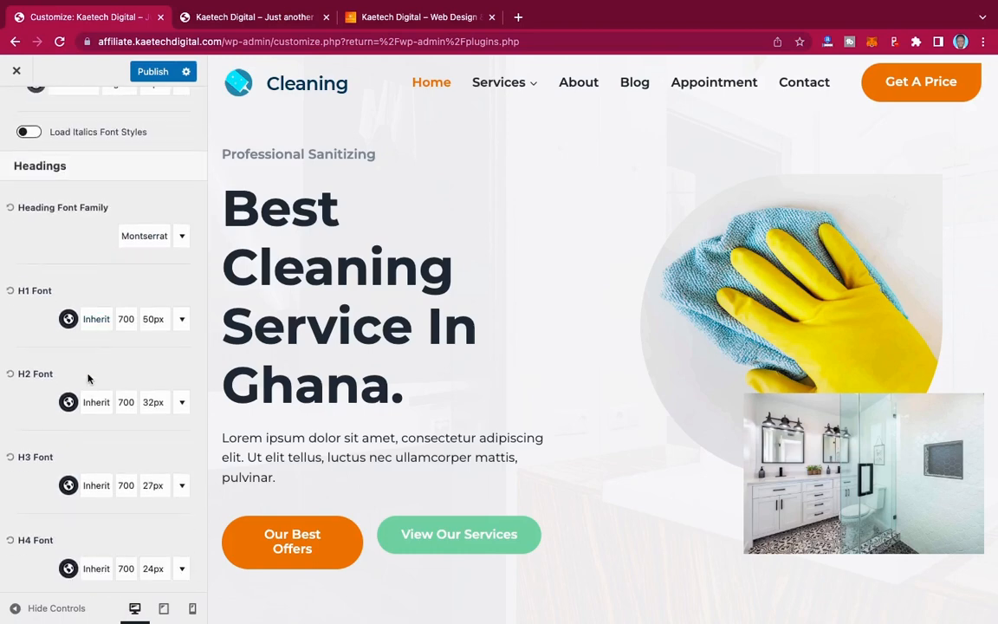
- Review the remaining Typography settings, from the H1 to H6 fonts to the title above content, breadcrumbs and Google font subsets
{"action": "left_click", "coordinate": [89, 319]}
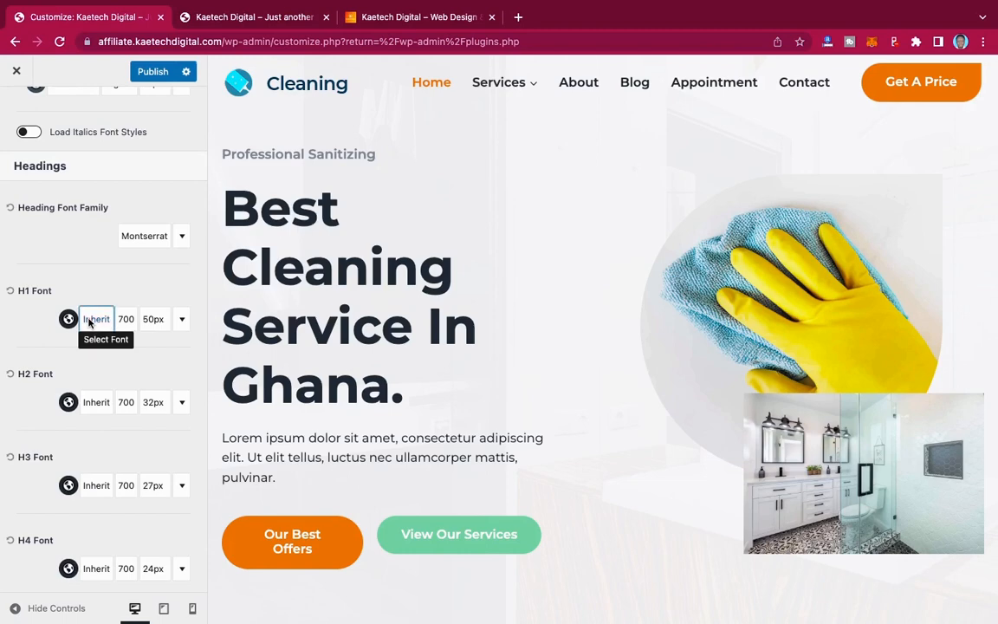
{"action": "left_click", "coordinate": [64, 262]}
{"action": "scroll", "coordinate": [77, 387], "scroll_direction": "down", "scroll_amount": 3}
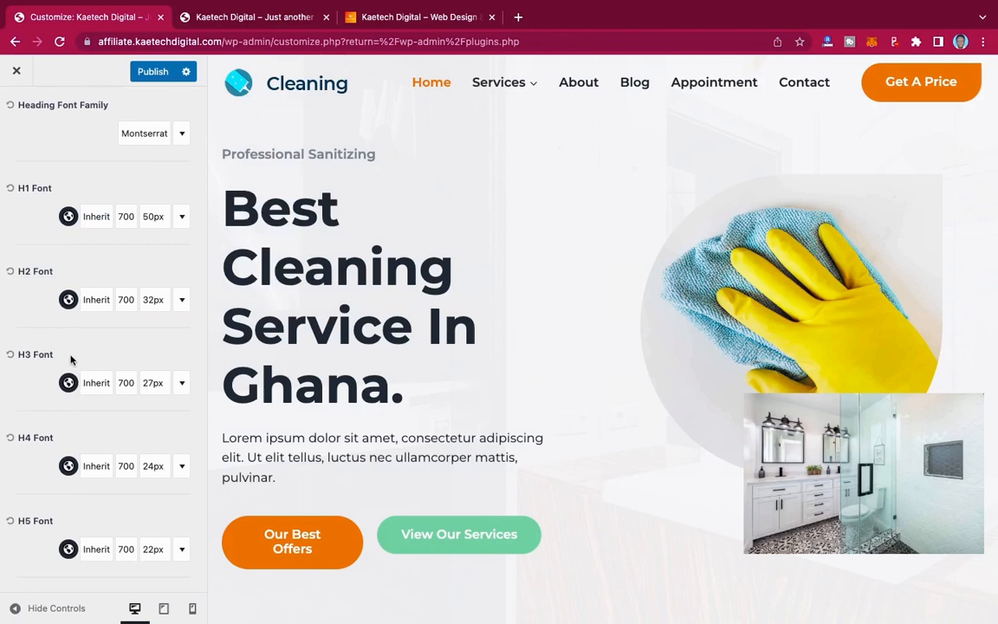
{"action": "scroll", "coordinate": [71, 359], "scroll_direction": "down", "scroll_amount": 5}
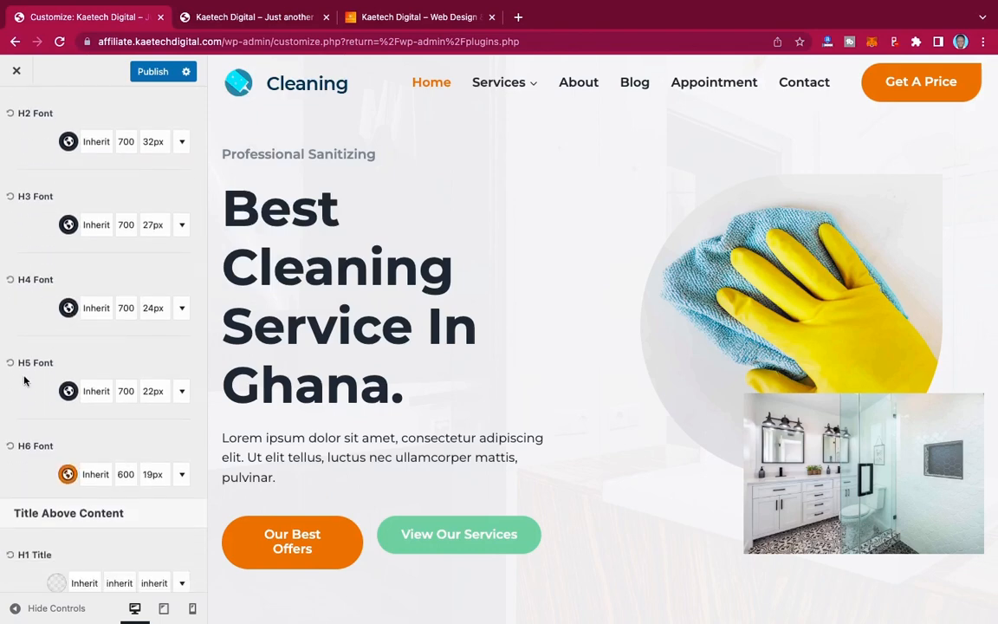
{"action": "scroll", "coordinate": [43, 384], "scroll_direction": "down", "scroll_amount": 4}
{"action": "scroll", "coordinate": [40, 252], "scroll_direction": "up", "scroll_amount": 6}
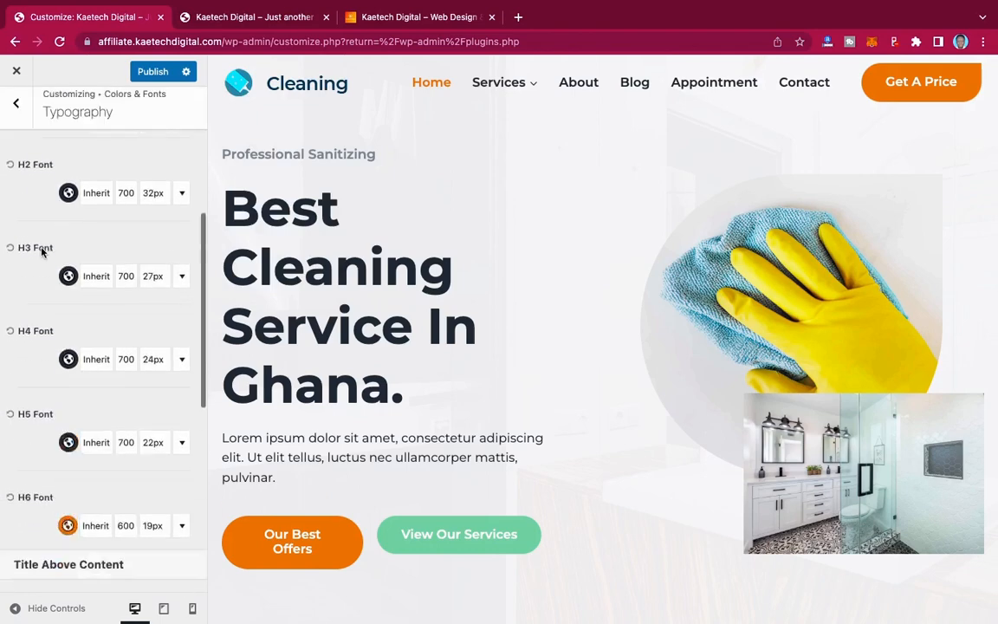
{"action": "scroll", "coordinate": [41, 252], "scroll_direction": "down", "scroll_amount": 10}
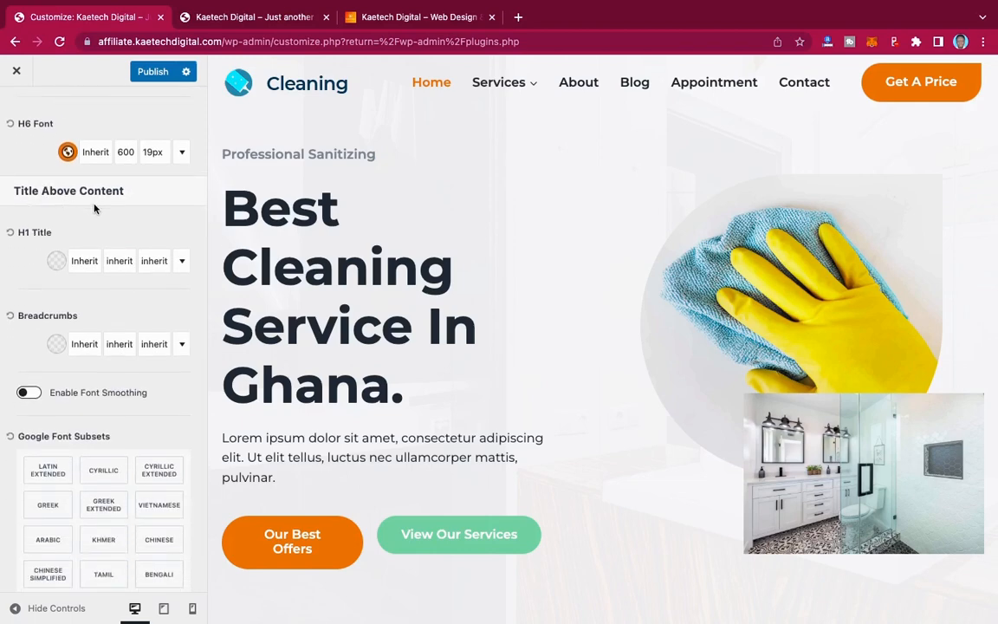
{"action": "scroll", "coordinate": [82, 221], "scroll_direction": "down", "scroll_amount": 3}
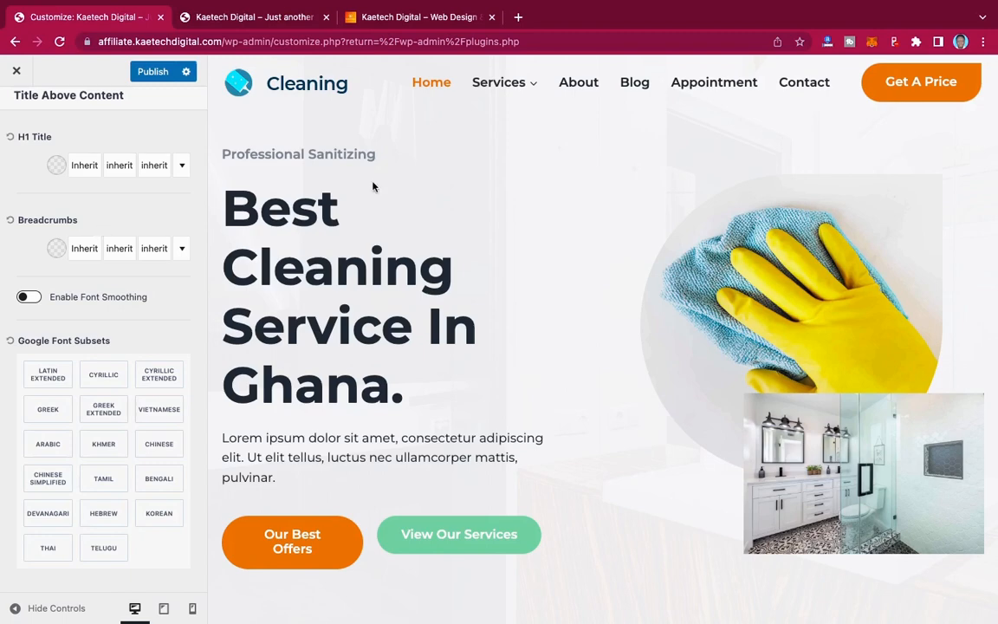
- Examine the title styling on the live site's Blog page and in the "Seasonal kitchen cleaning checklist" post
{"action": "left_click", "coordinate": [263, 18]}
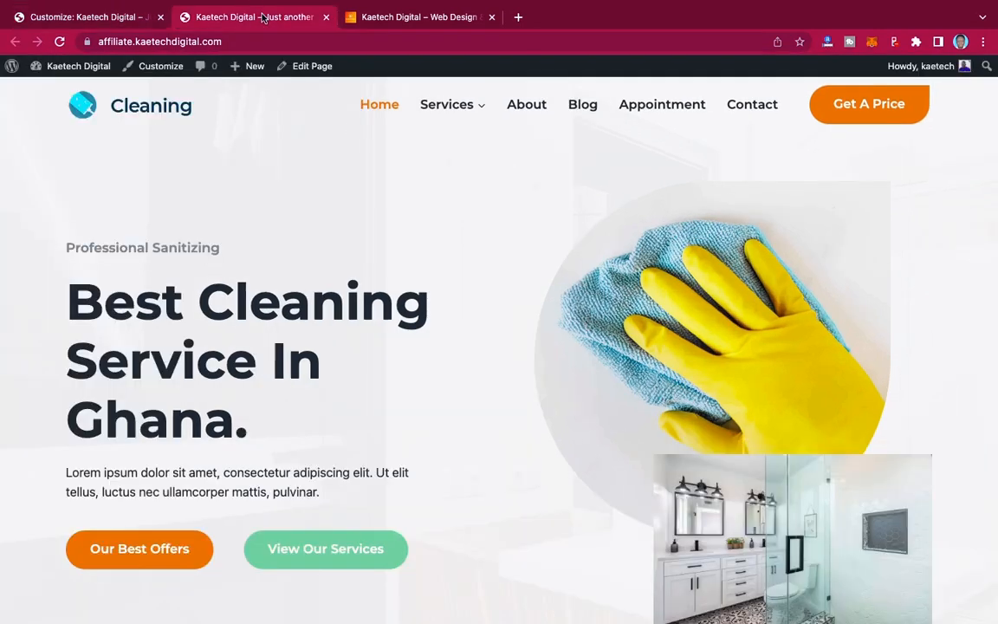
{"action": "left_click", "coordinate": [582, 105]}
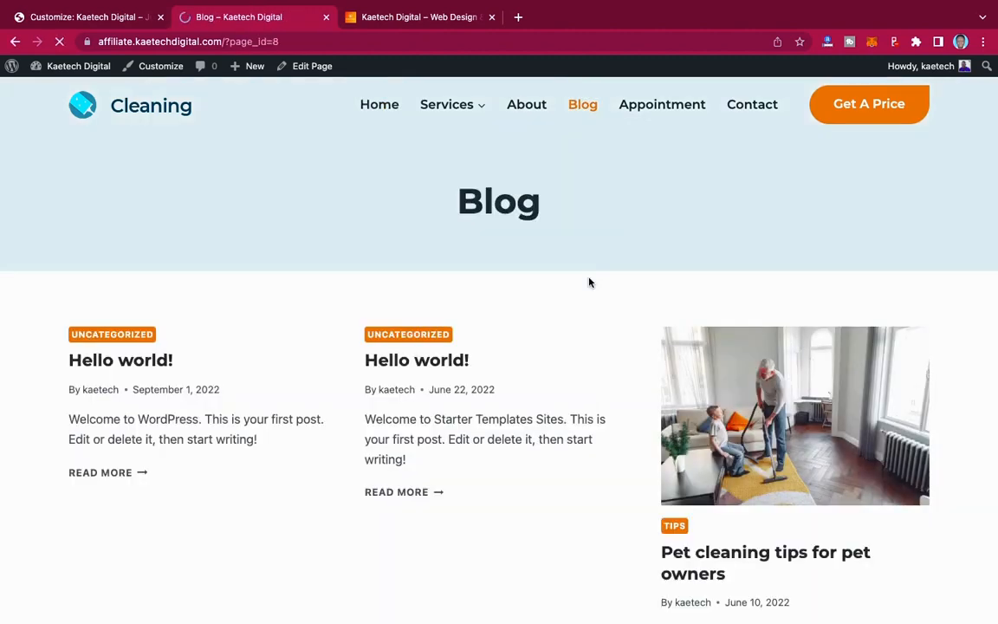
{"action": "scroll", "coordinate": [588, 282], "scroll_direction": "down", "scroll_amount": 2}
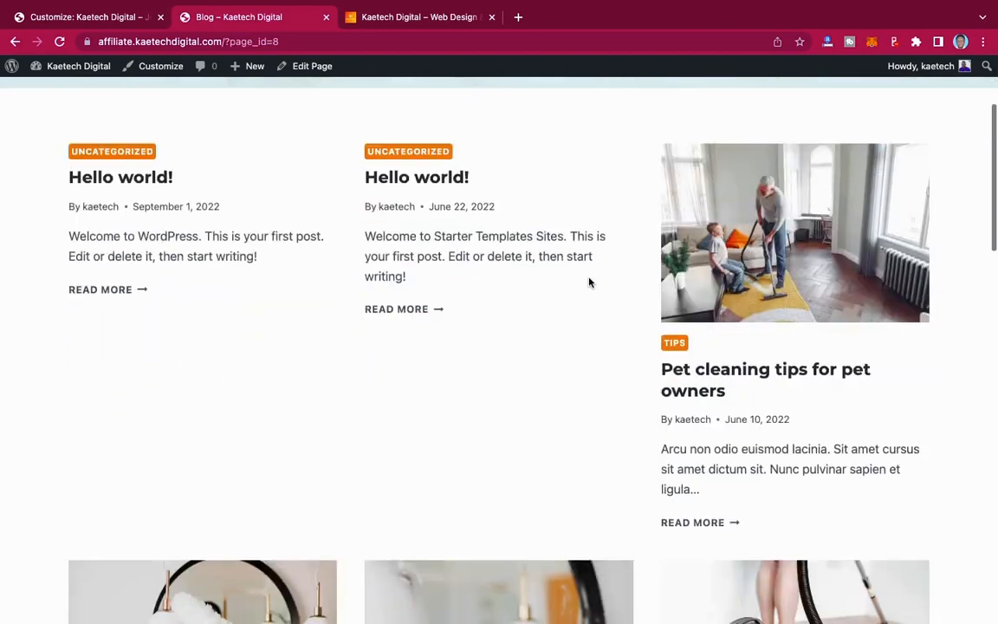
{"action": "scroll", "coordinate": [589, 282], "scroll_direction": "down", "scroll_amount": 7}
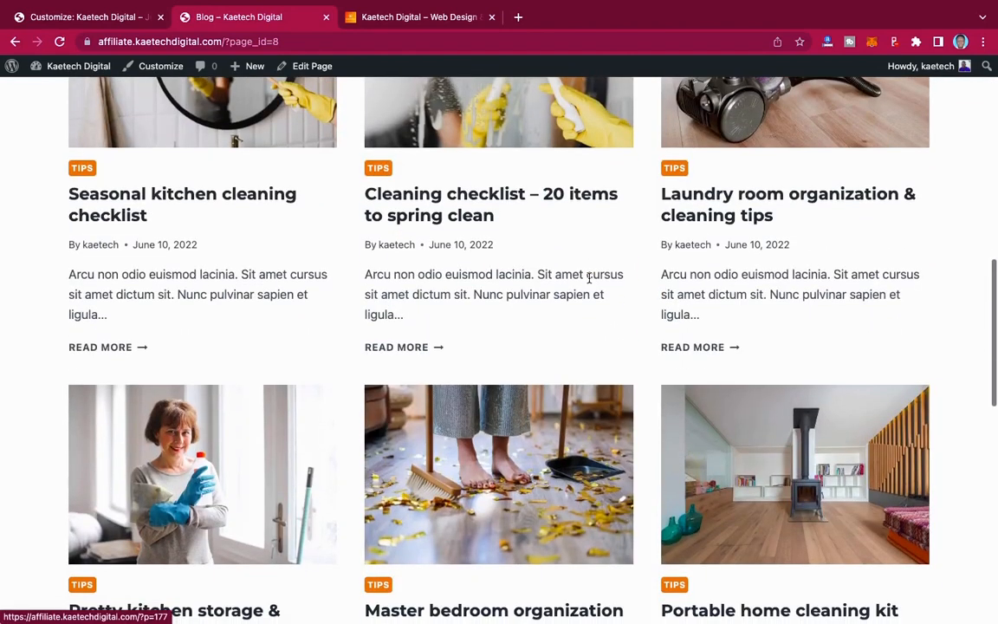
{"action": "left_click", "coordinate": [125, 199]}
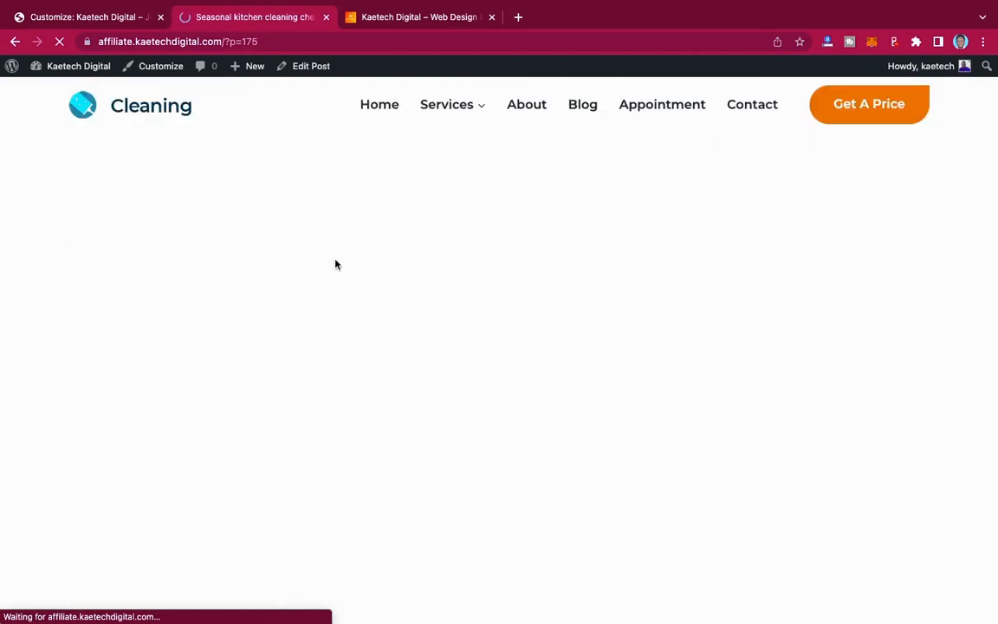
{"action": "scroll", "coordinate": [527, 386], "scroll_direction": "down", "scroll_amount": 5}
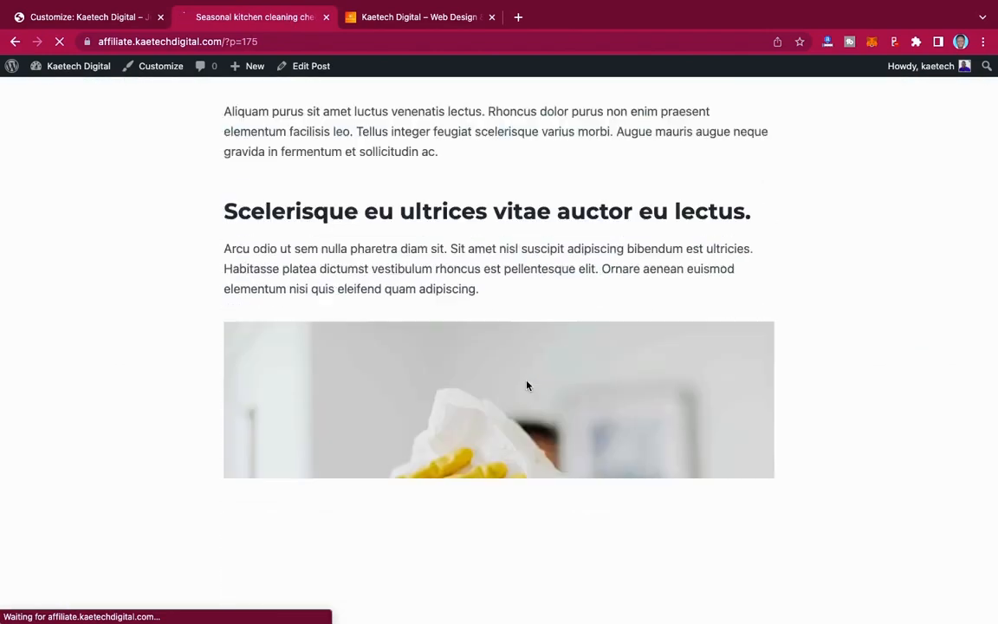
{"action": "scroll", "coordinate": [526, 386], "scroll_direction": "up", "scroll_amount": 7}
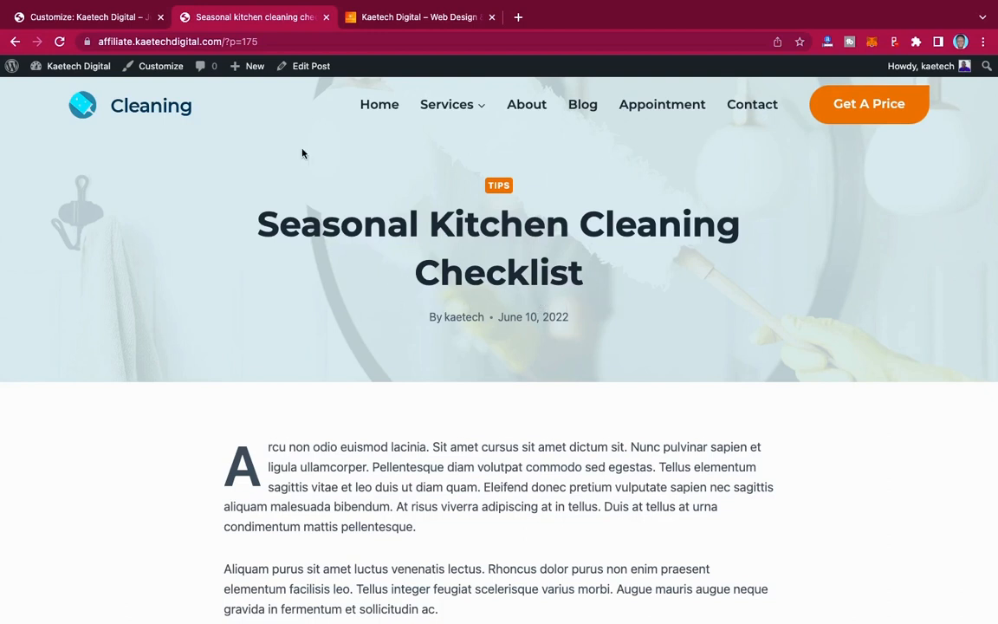
- Return to the customizer, leave the Typography and Colors & Fonts settings, and open the Header settings
{"action": "left_click", "coordinate": [105, 15]}
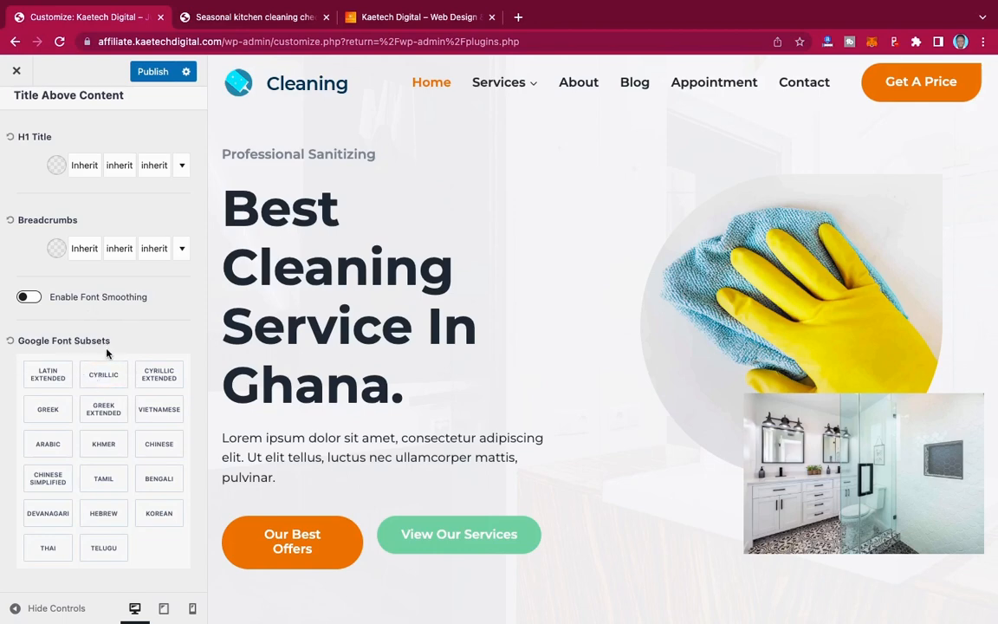
{"action": "left_click", "coordinate": [90, 368]}
{"action": "left_click", "coordinate": [93, 445]}
{"action": "scroll", "coordinate": [94, 407], "scroll_direction": "up", "scroll_amount": 15}
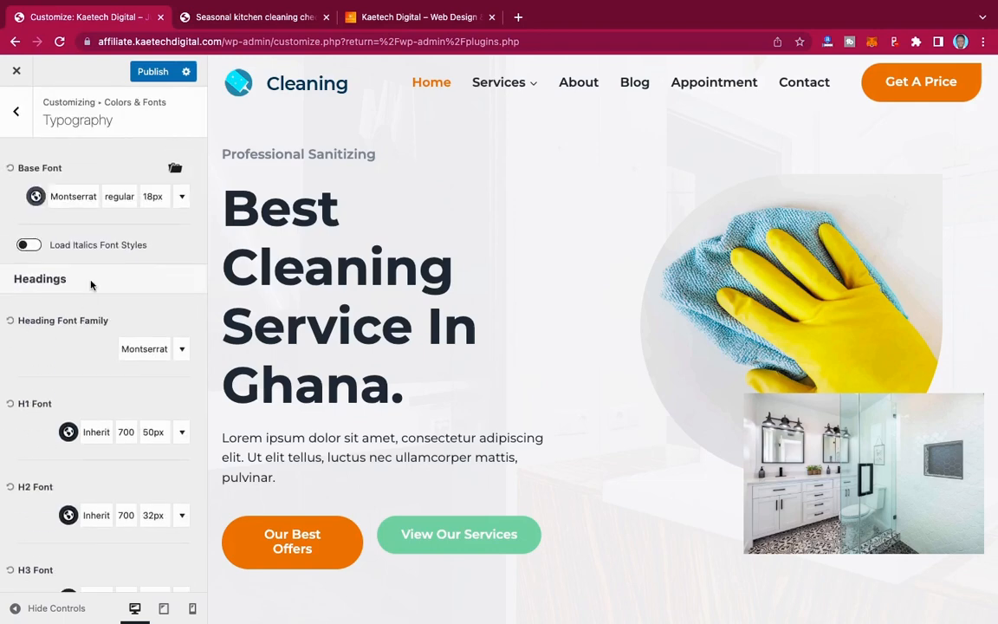
{"action": "left_click", "coordinate": [16, 111]}
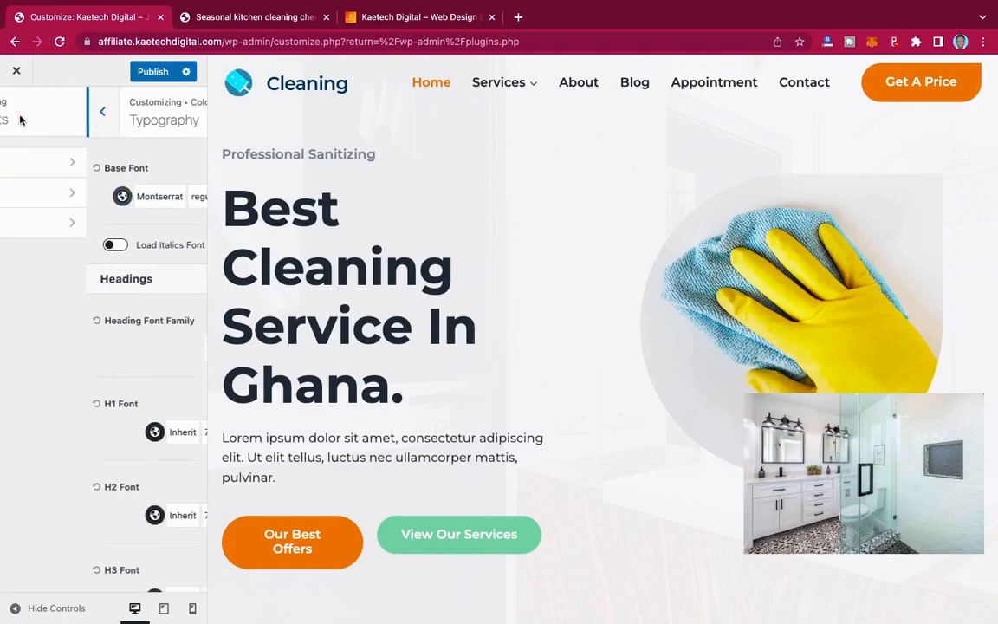
{"action": "left_click", "coordinate": [18, 113]}
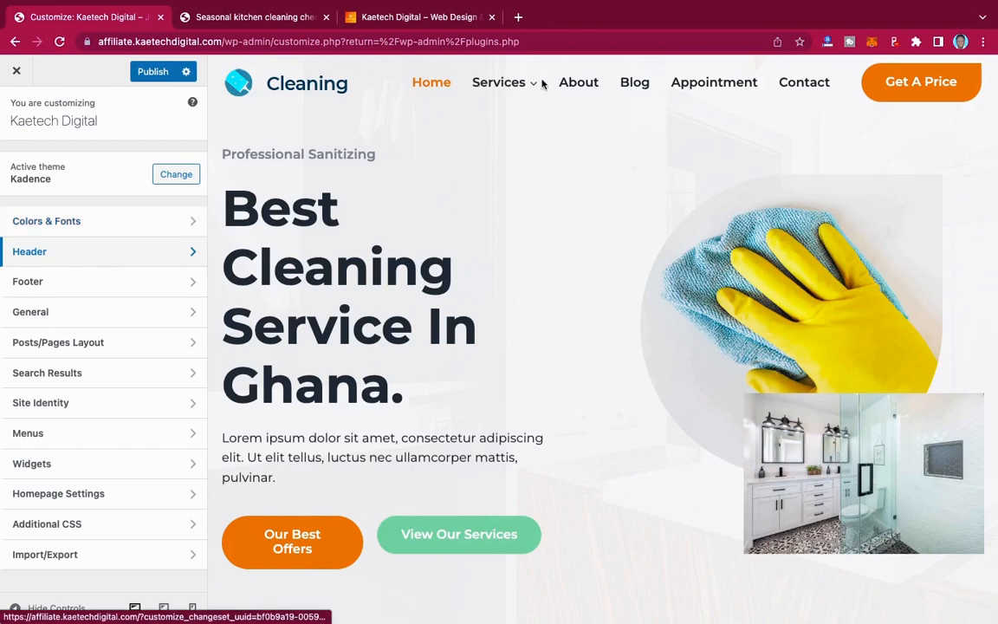
{"action": "left_click", "coordinate": [794, 87], "text": "shift"}
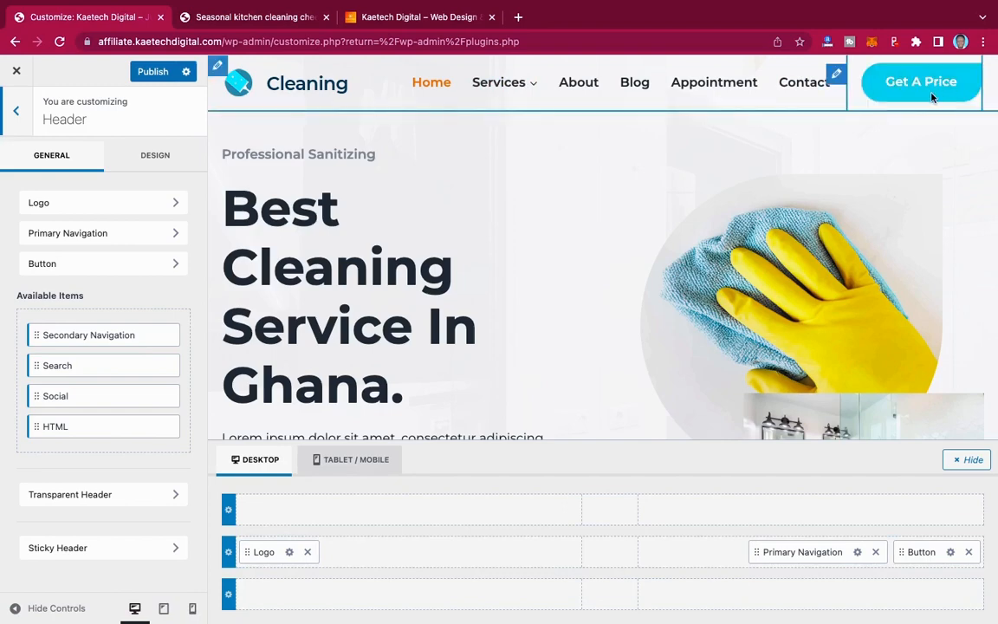
- Start replacing the header logo with an uploaded file, browsing to the KAETECH DIGITAL folder on the Desktop
{"action": "left_click", "coordinate": [289, 552]}
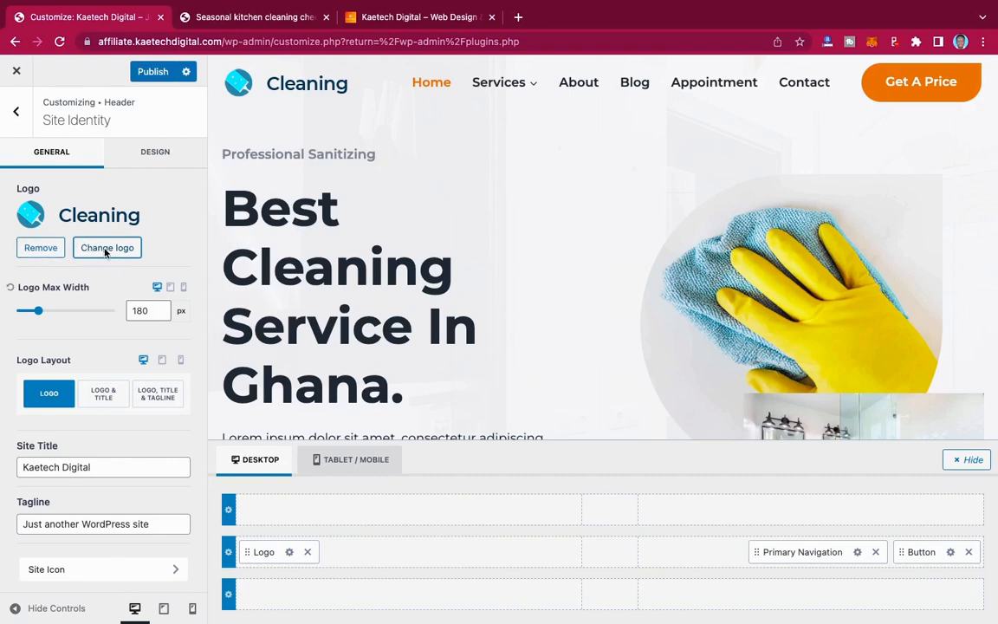
{"action": "left_click", "coordinate": [84, 248]}
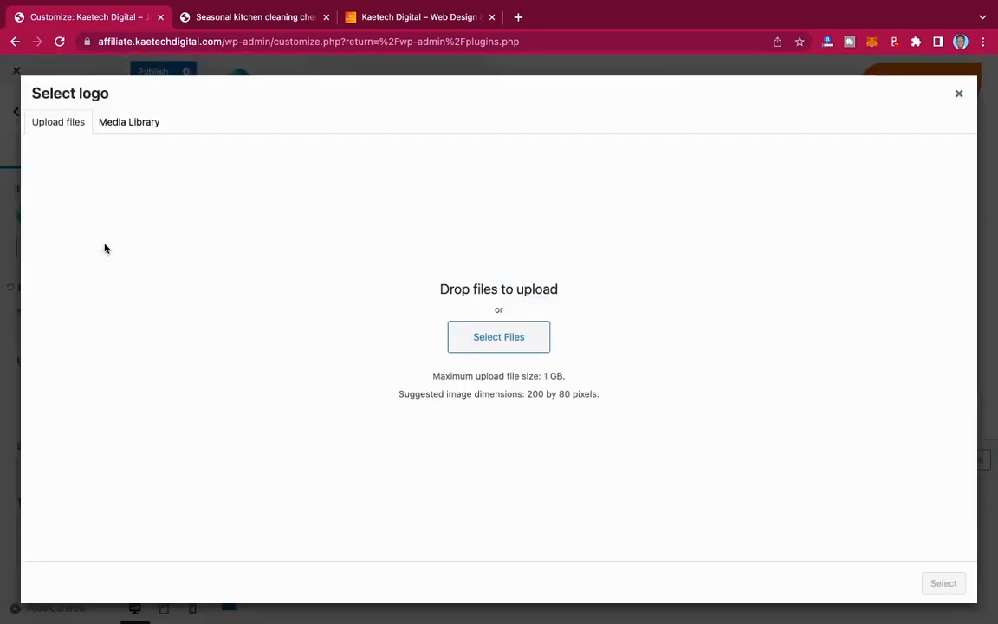
{"action": "left_click", "coordinate": [499, 338]}
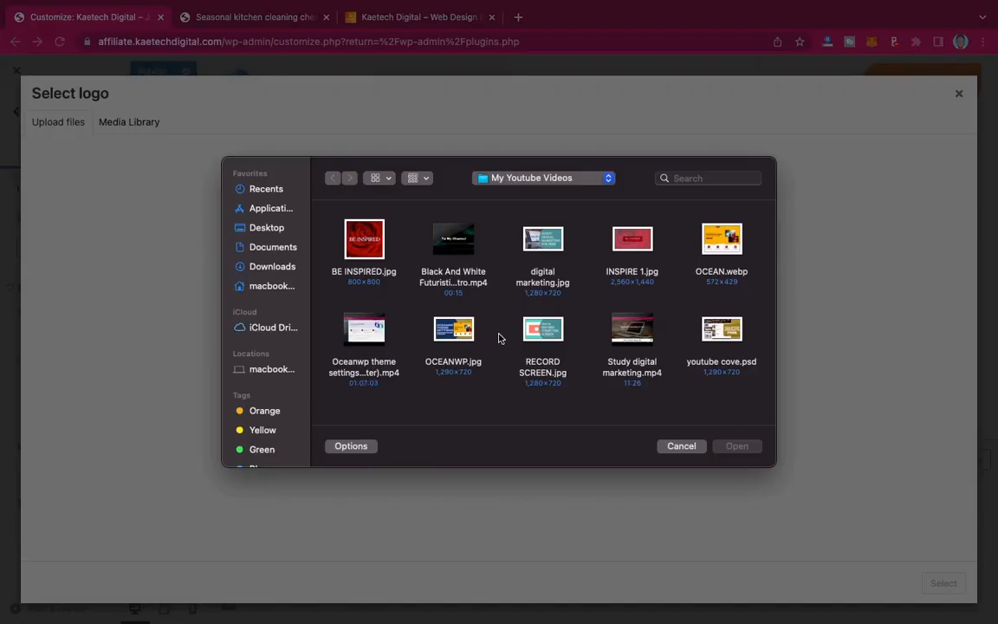
{"action": "left_click", "coordinate": [270, 231]}
{"action": "scroll", "coordinate": [536, 375], "scroll_direction": "down", "scroll_amount": 5}
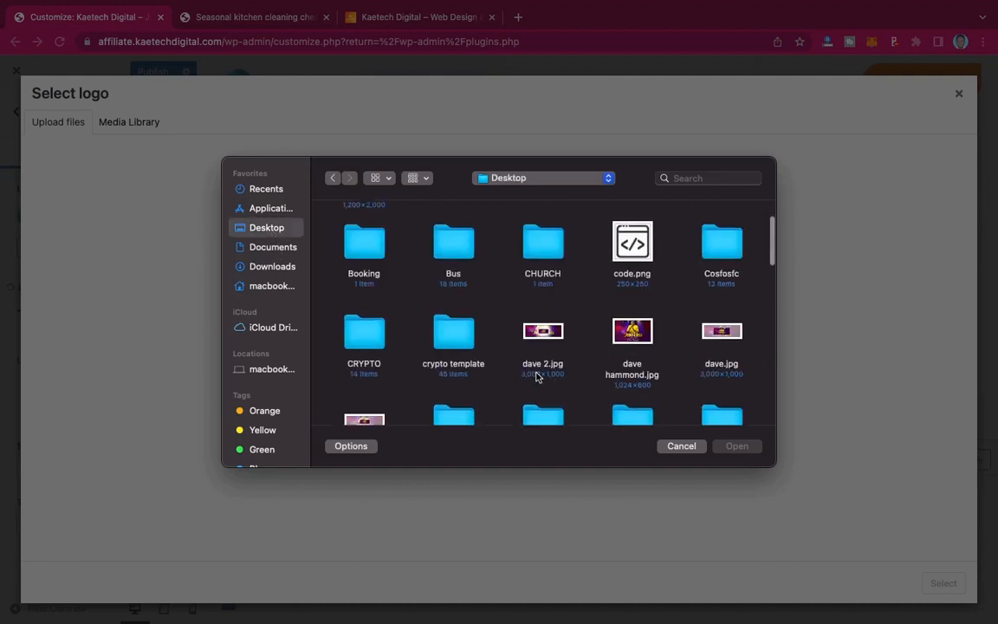
{"action": "scroll", "coordinate": [536, 375], "scroll_direction": "down", "scroll_amount": 6}
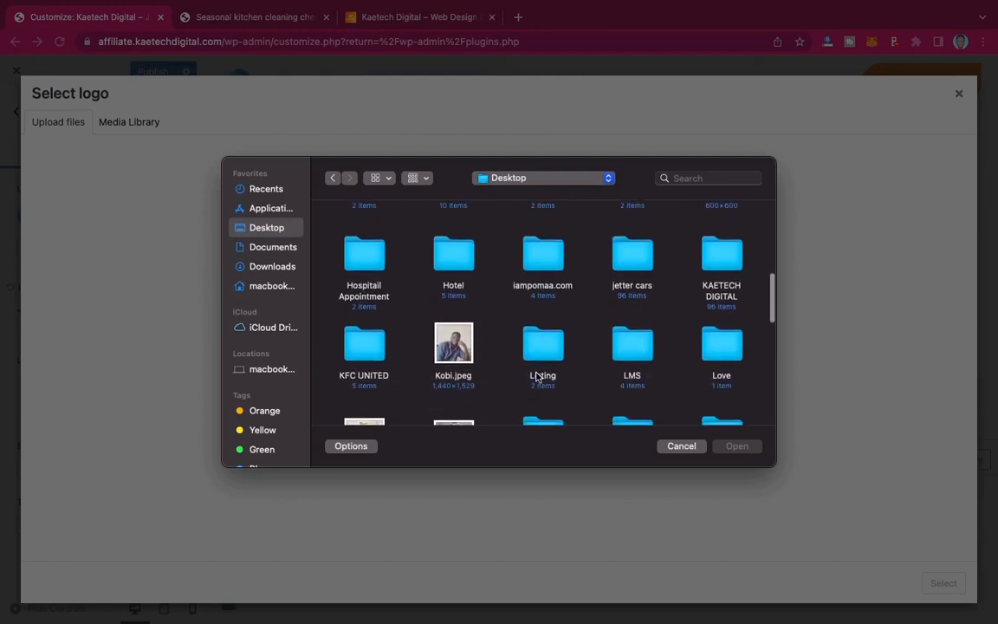
{"action": "left_click", "coordinate": [718, 265]}
{"action": "double_click", "coordinate": [719, 265]}
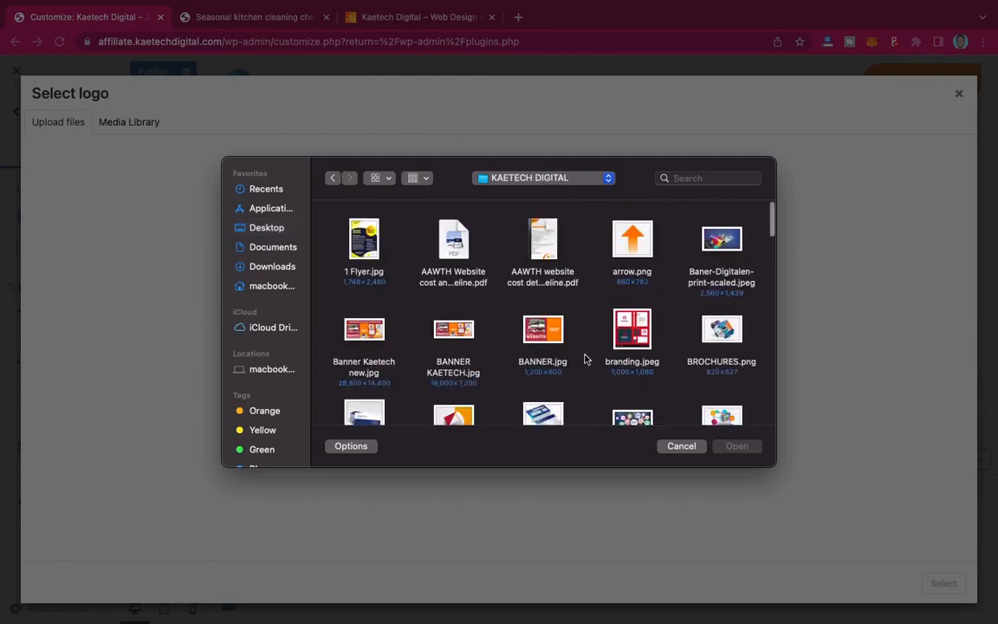
- Upload NEW-LOGO.png and apply it as the site logo without cropping
{"action": "scroll", "coordinate": [585, 358], "scroll_direction": "down", "scroll_amount": 8}
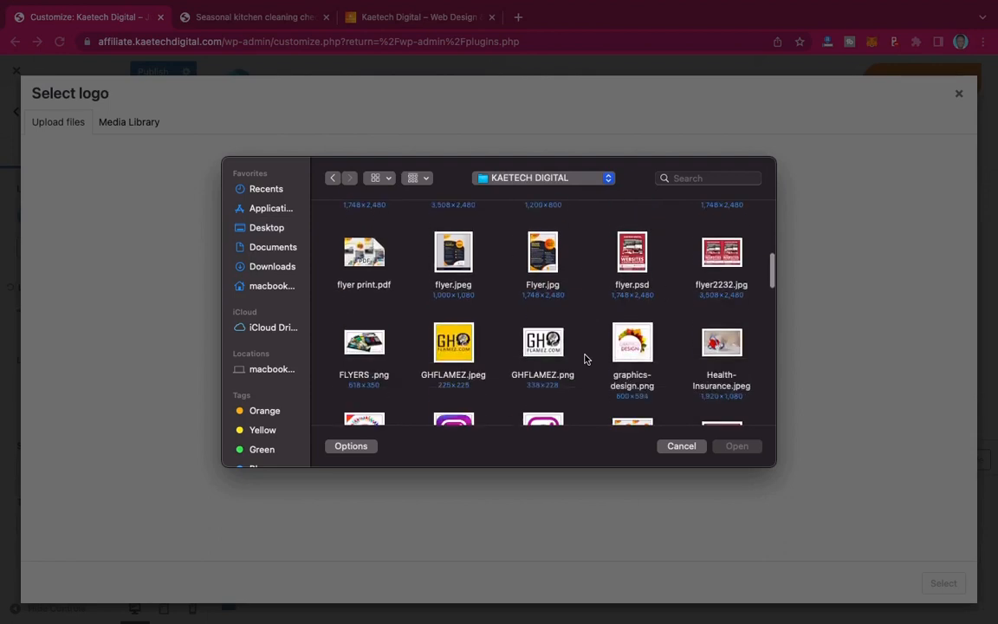
{"action": "scroll", "coordinate": [585, 358], "scroll_direction": "down", "scroll_amount": 6}
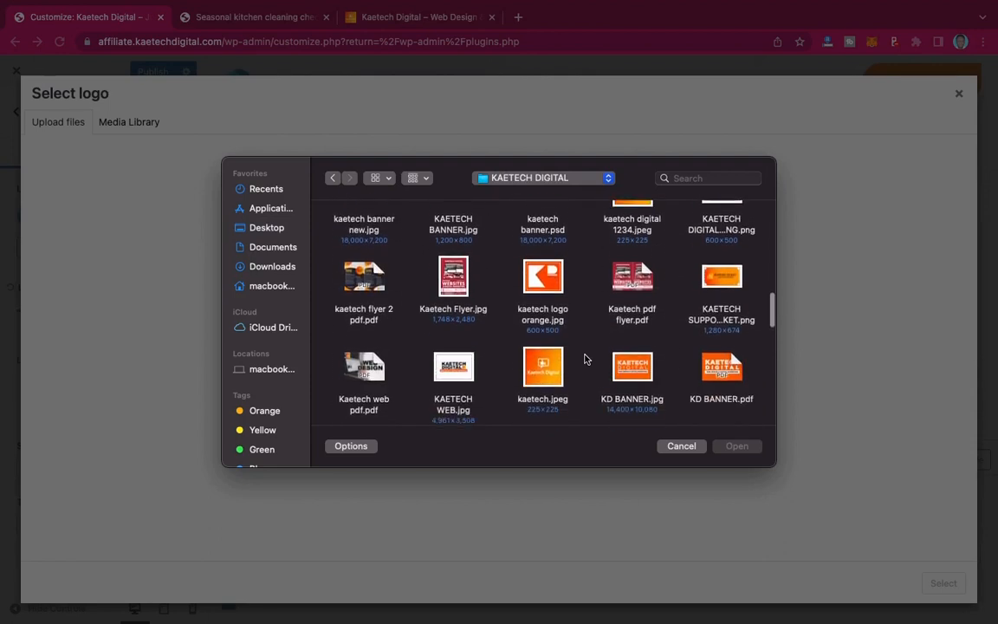
{"action": "scroll", "coordinate": [584, 359], "scroll_direction": "down", "scroll_amount": 6}
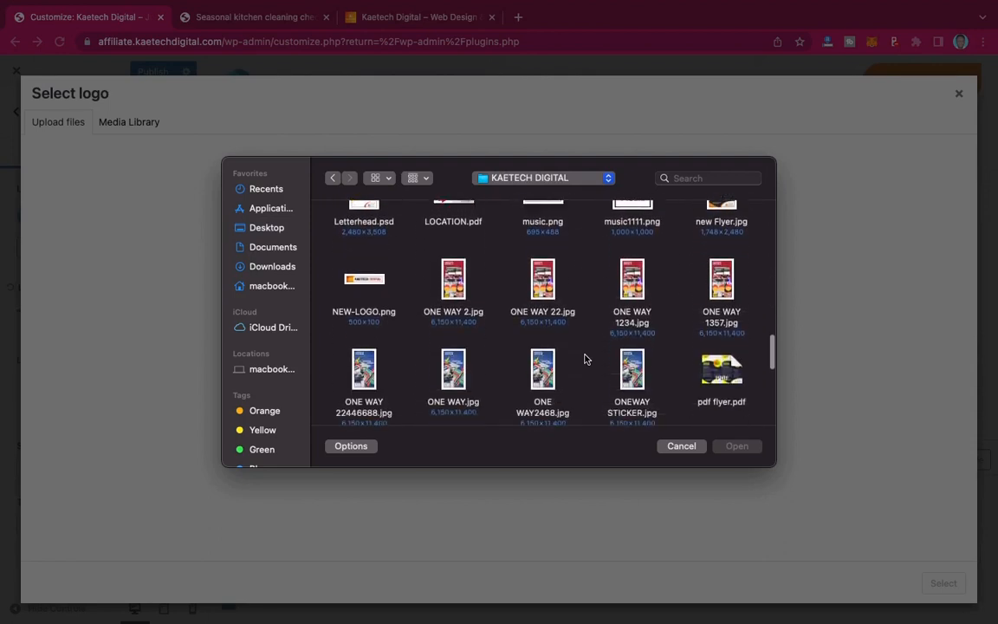
{"action": "left_click", "coordinate": [329, 239]}
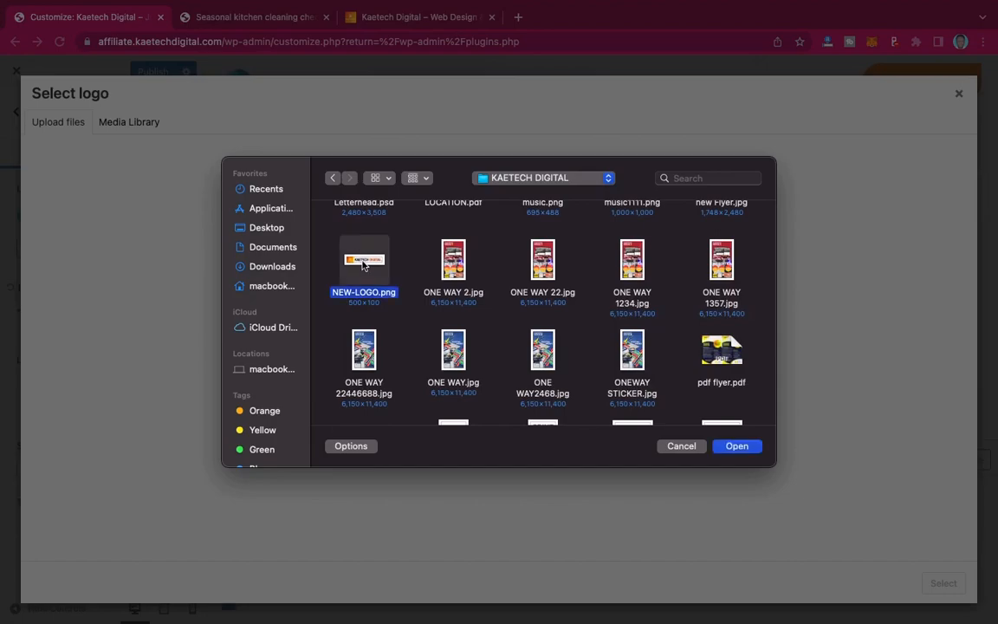
{"action": "left_click", "coordinate": [737, 446]}
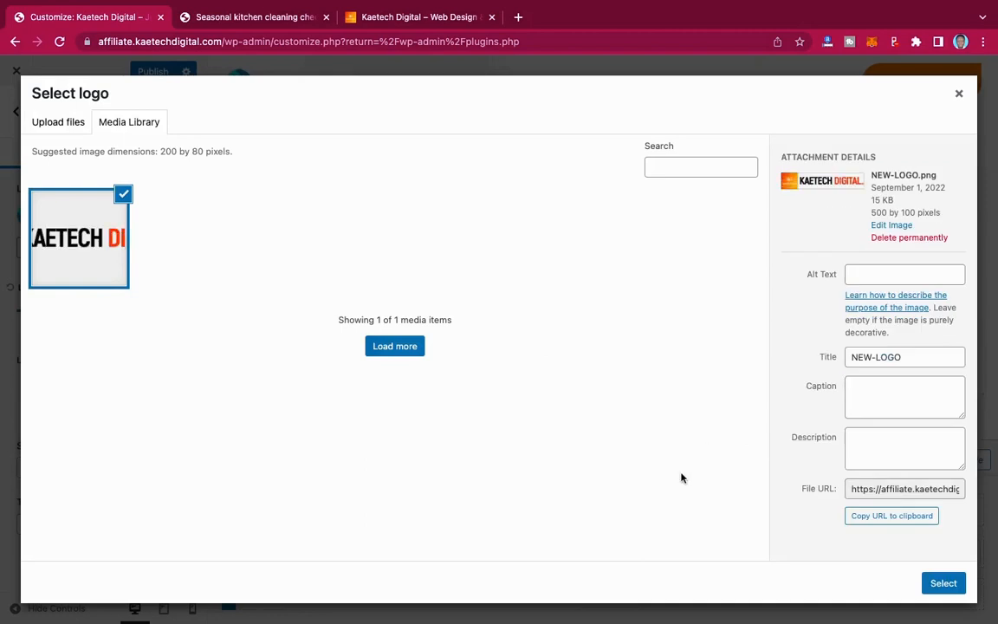
{"action": "left_click", "coordinate": [935, 582]}
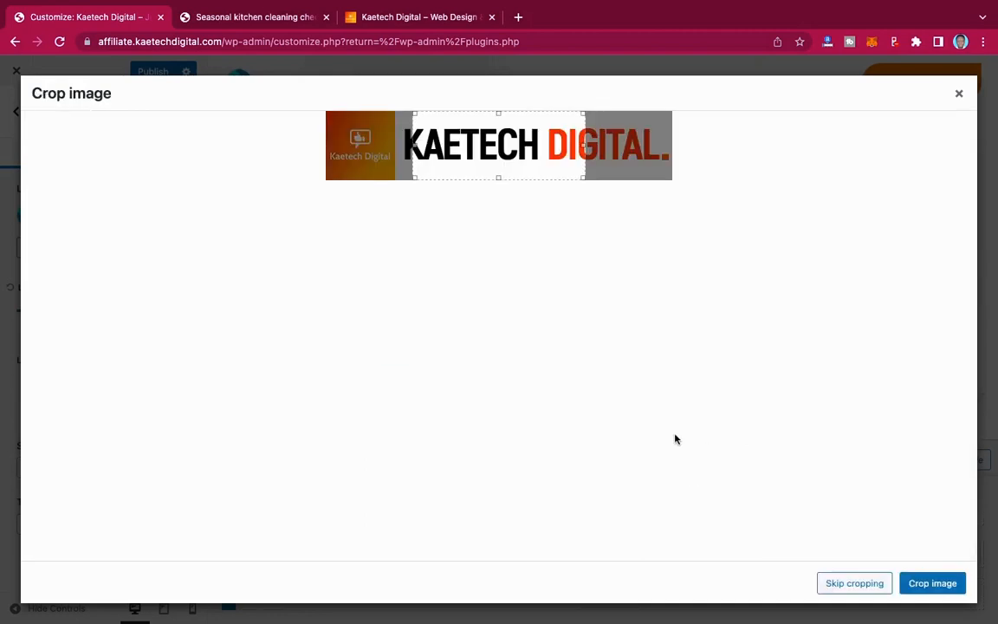
{"action": "left_click", "coordinate": [850, 583]}
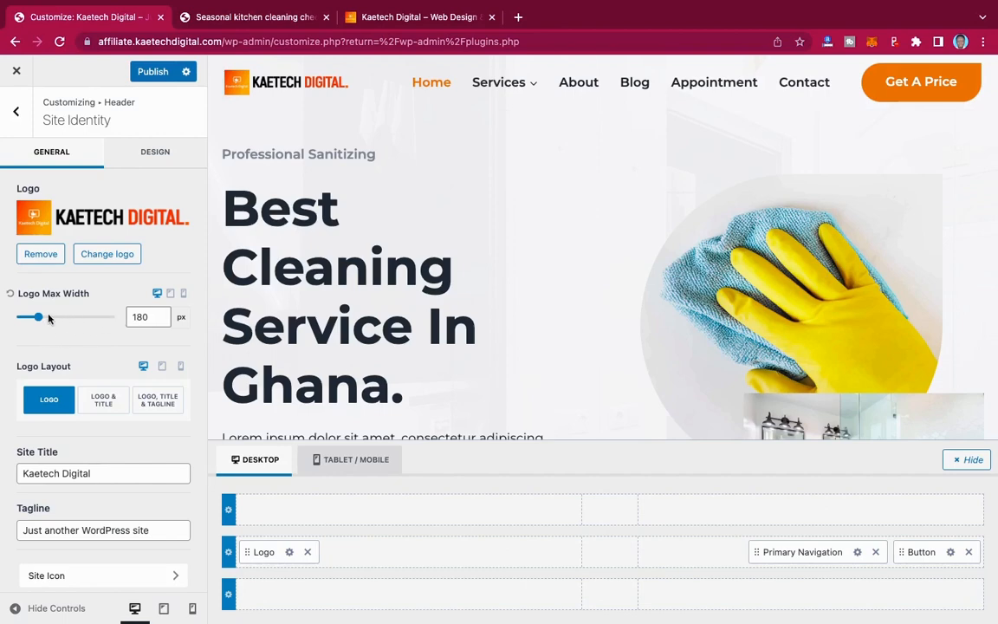
- Try a logo max width of 220 px on desktop, and settle on 200 px
{"action": "double_click", "coordinate": [141, 316]}
{"action": "type", "text": "220"}
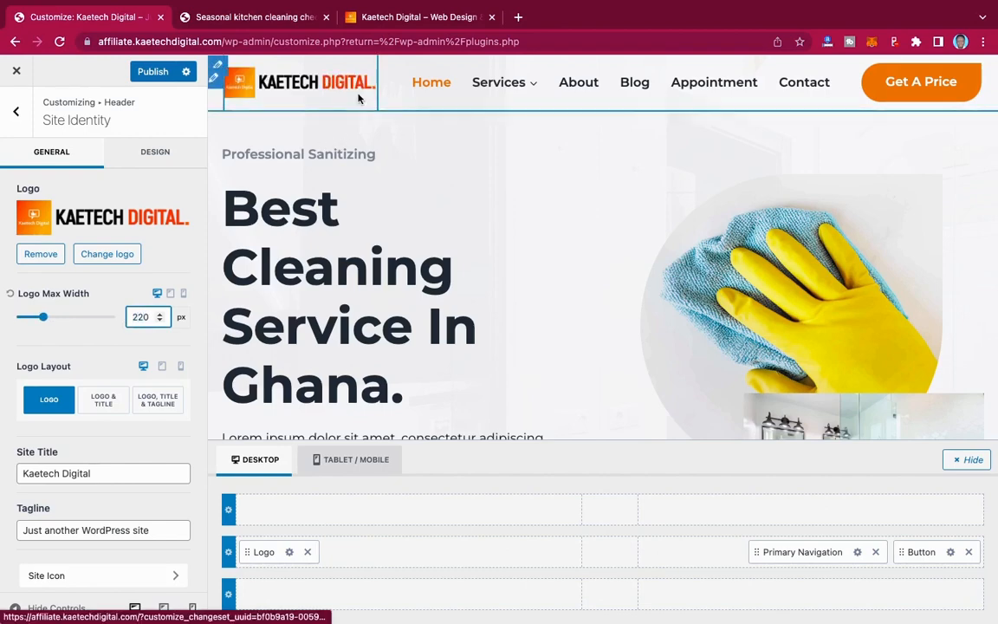
{"action": "double_click", "coordinate": [132, 318]}
{"action": "type", "text": "200"}
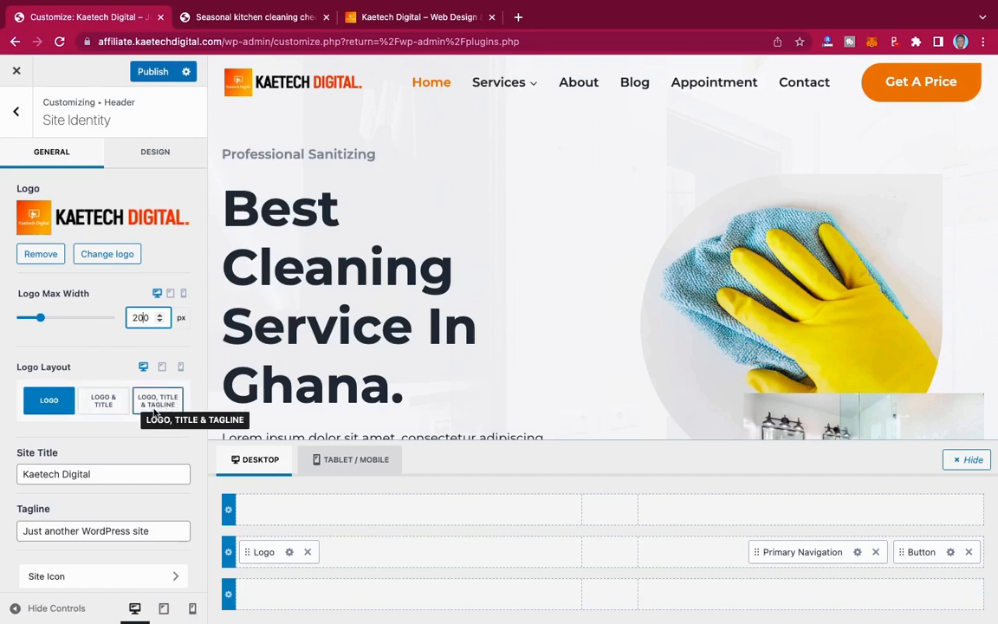
- Try the Logo & Title layout for the header logo, and switch it to Logo, Title & Tagline
{"action": "left_click", "coordinate": [102, 401]}
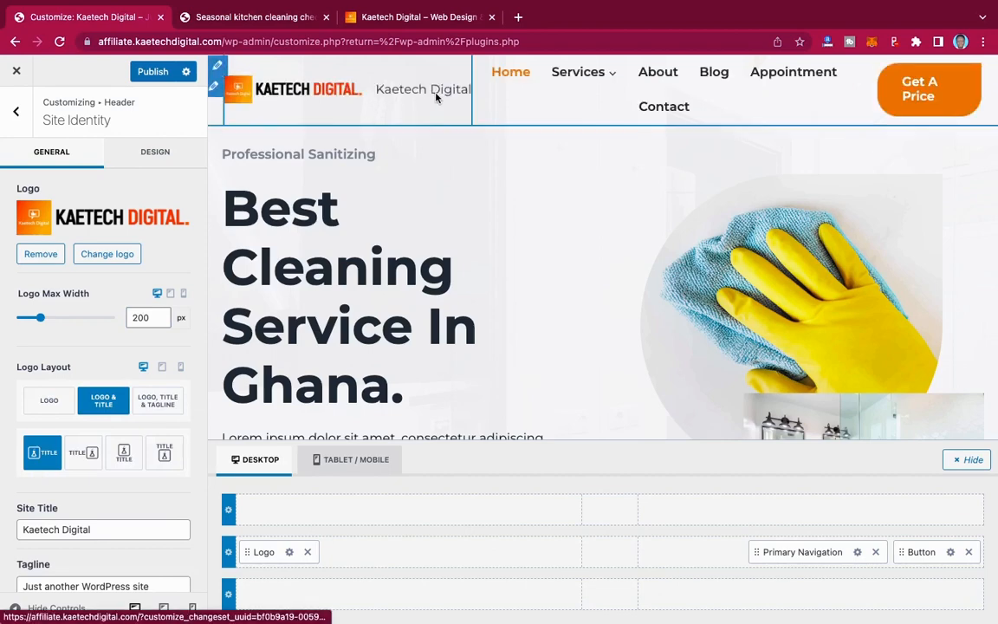
{"action": "left_click", "coordinate": [159, 404]}
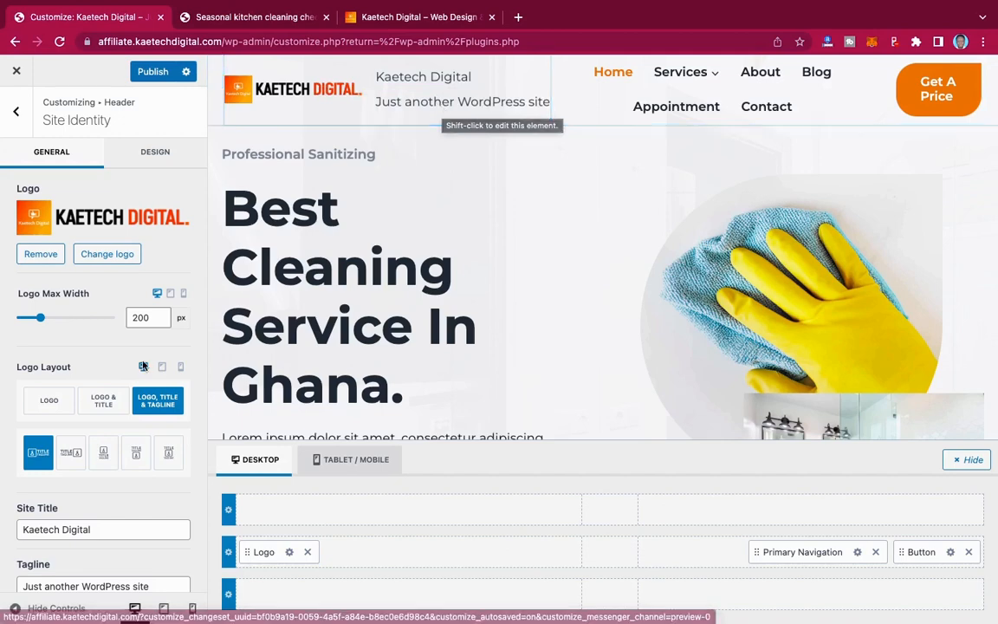
- Try the other logo, title and tagline arrangements in the desktop header, and settle on the Logo-only layout
{"action": "left_click", "coordinate": [103, 455]}
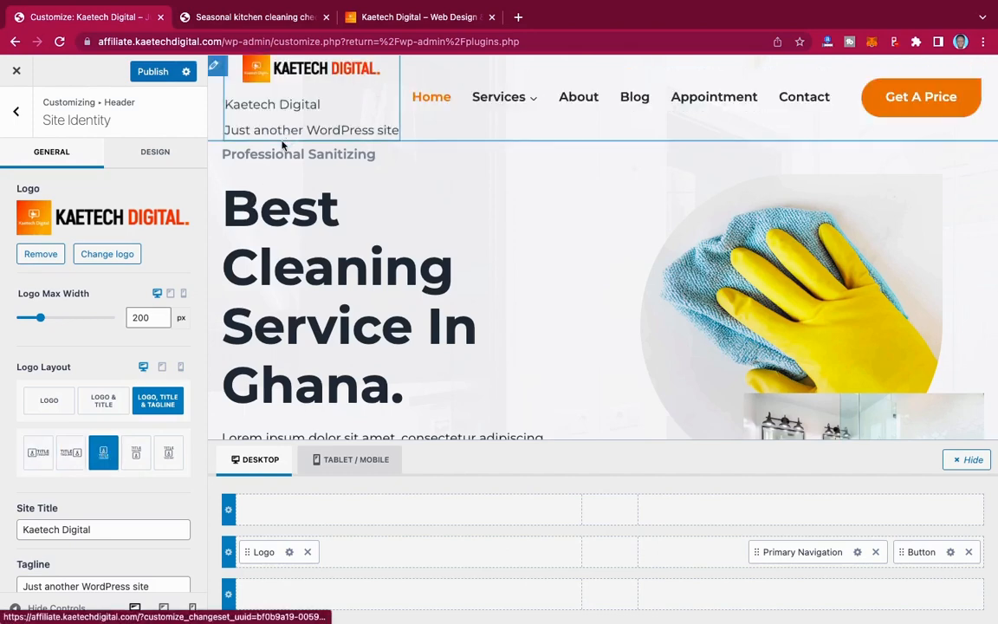
{"action": "left_click", "coordinate": [135, 452]}
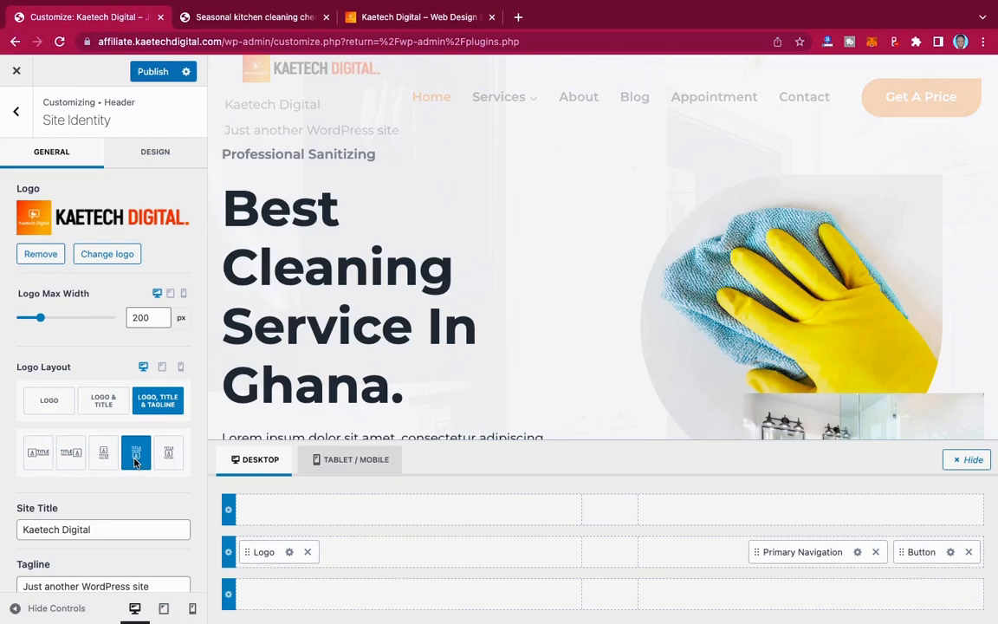
{"action": "left_click", "coordinate": [71, 459]}
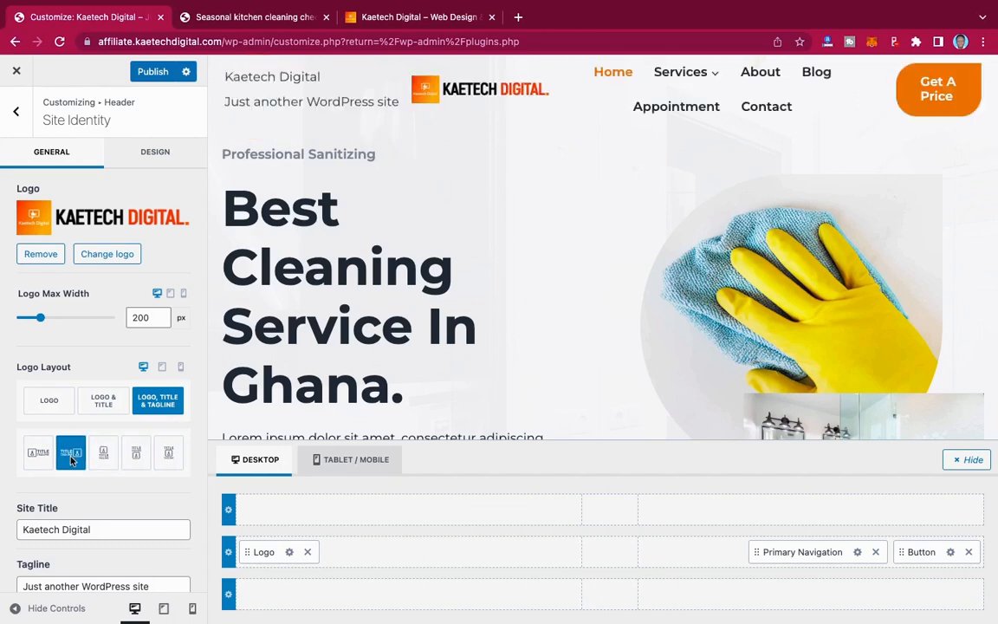
{"action": "left_click", "coordinate": [170, 454]}
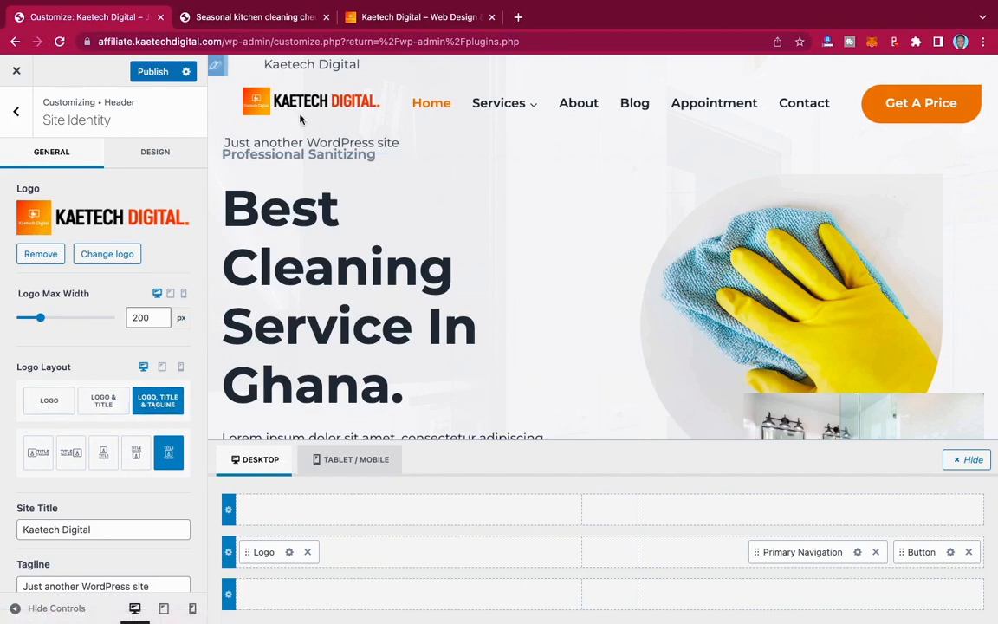
{"action": "left_click", "coordinate": [58, 407]}
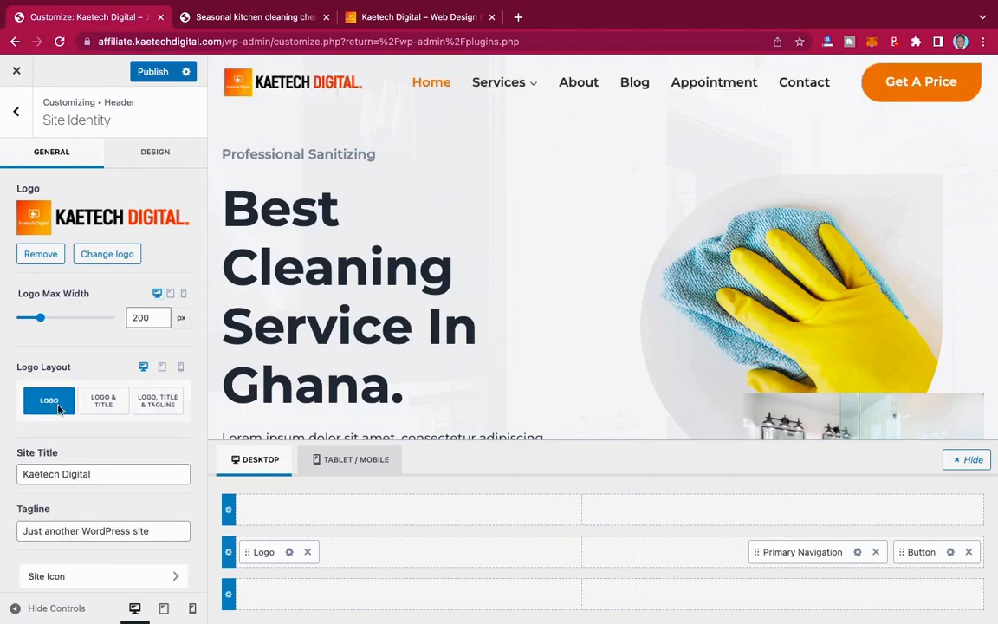
- Set the desktop logo max width to 180 px
{"action": "double_click", "coordinate": [130, 319]}
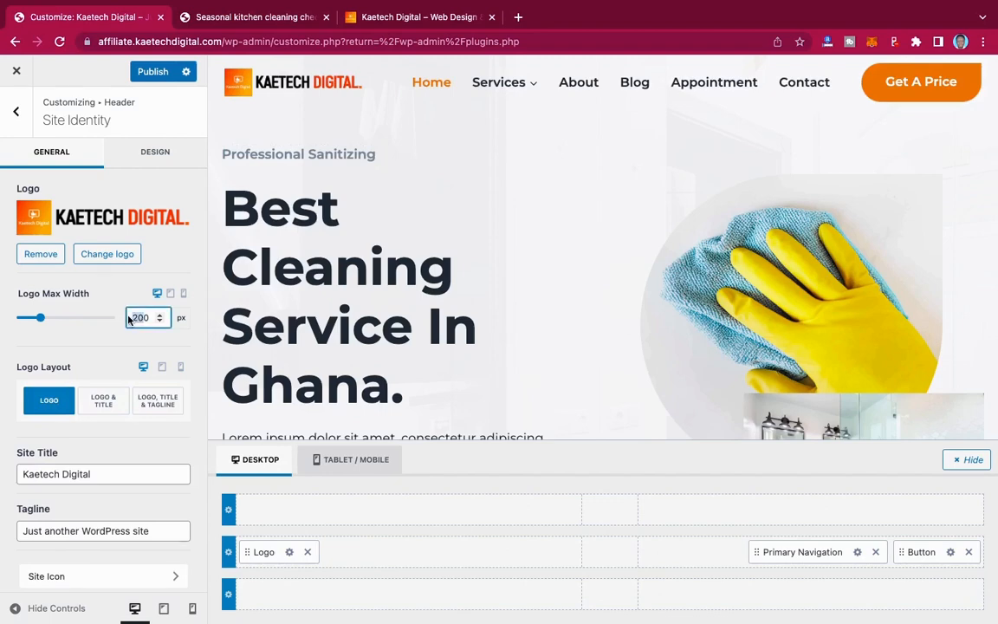
{"action": "type", "text": "180"}
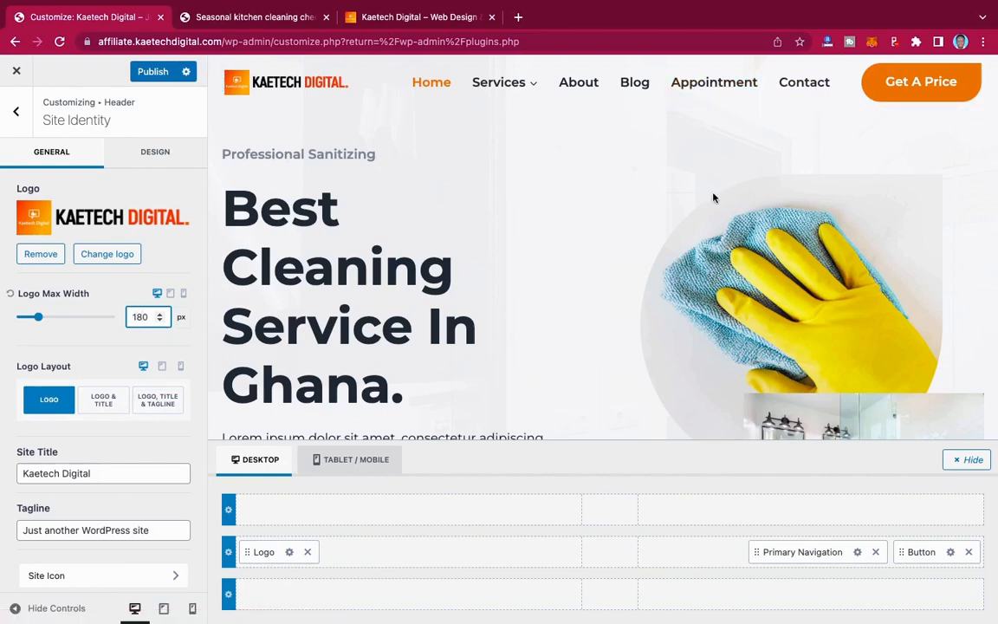
{"action": "left_click", "coordinate": [93, 350]}
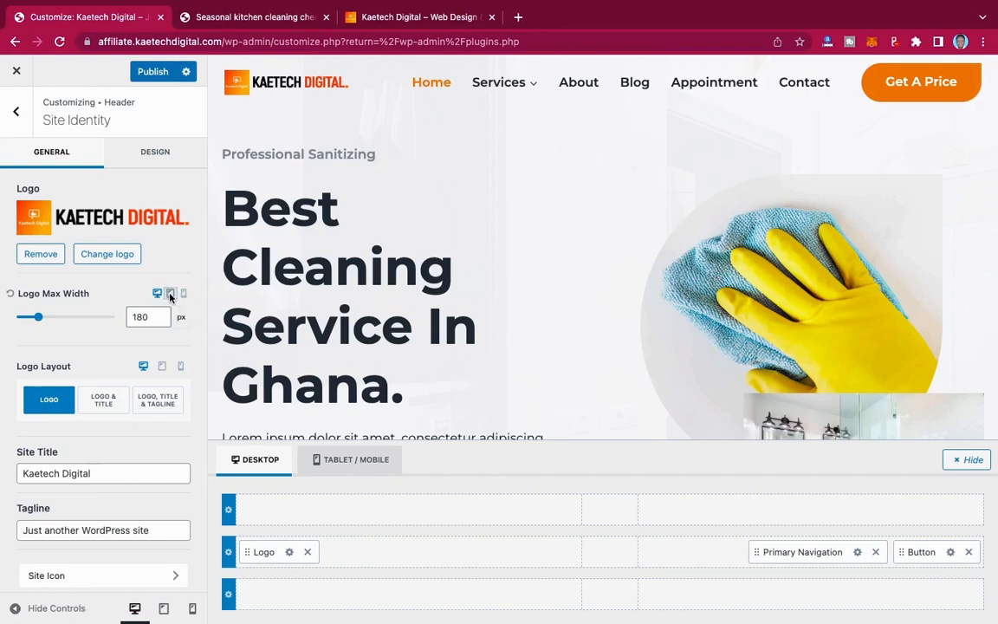
- Preview the site at tablet and mobile sizes, and look through the Home page in the mobile preview
{"action": "left_click", "coordinate": [170, 294]}
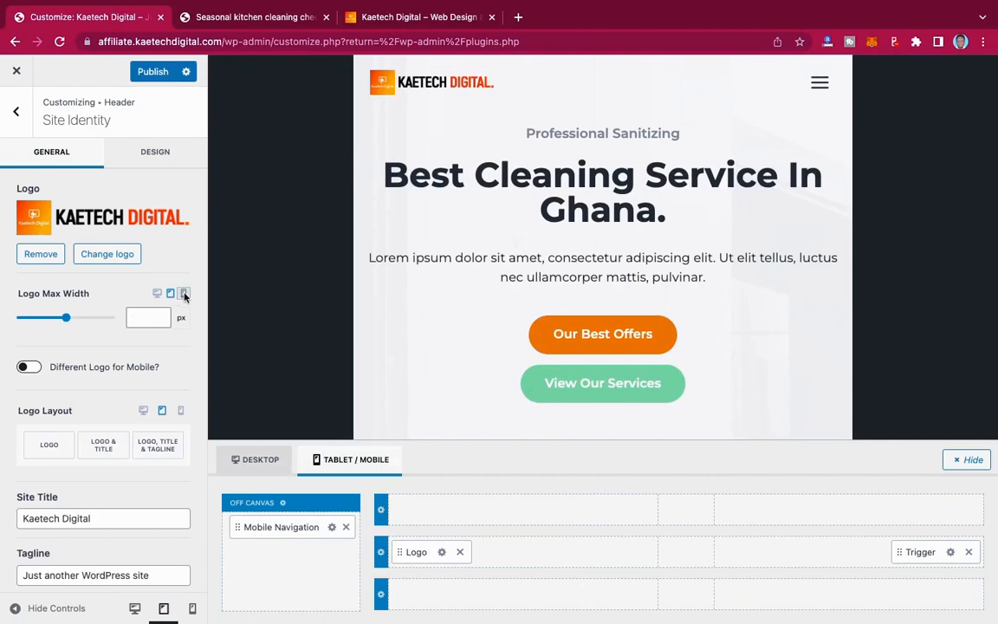
{"action": "left_click", "coordinate": [184, 295]}
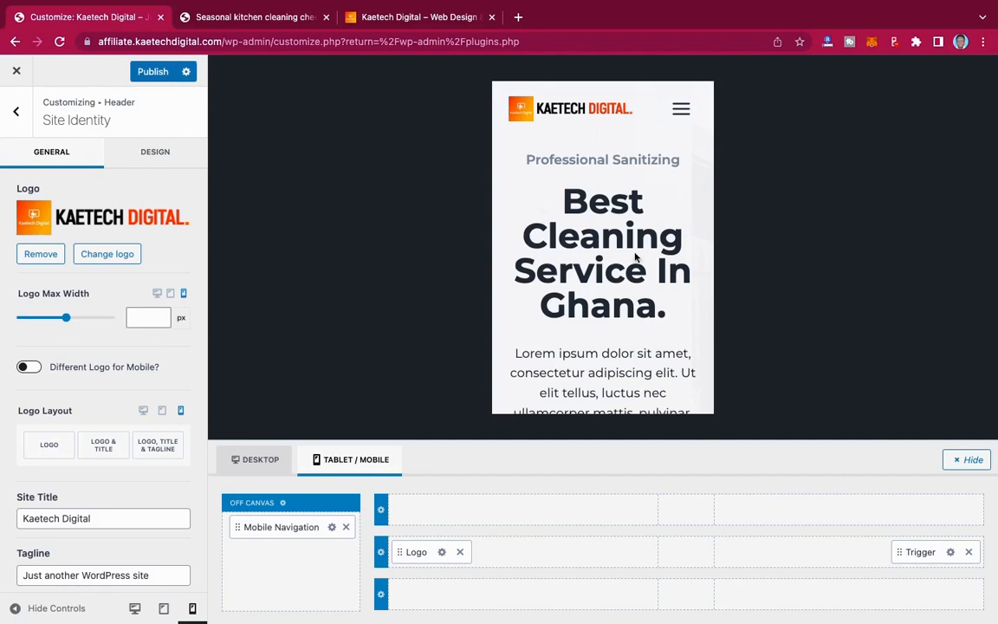
{"action": "scroll", "coordinate": [615, 317], "scroll_direction": "down", "scroll_amount": 3}
{"action": "scroll", "coordinate": [615, 317], "scroll_direction": "up", "scroll_amount": 3}
{"action": "scroll", "coordinate": [616, 316], "scroll_direction": "down", "scroll_amount": 5}
{"action": "scroll", "coordinate": [616, 314], "scroll_direction": "down", "scroll_amount": 10}
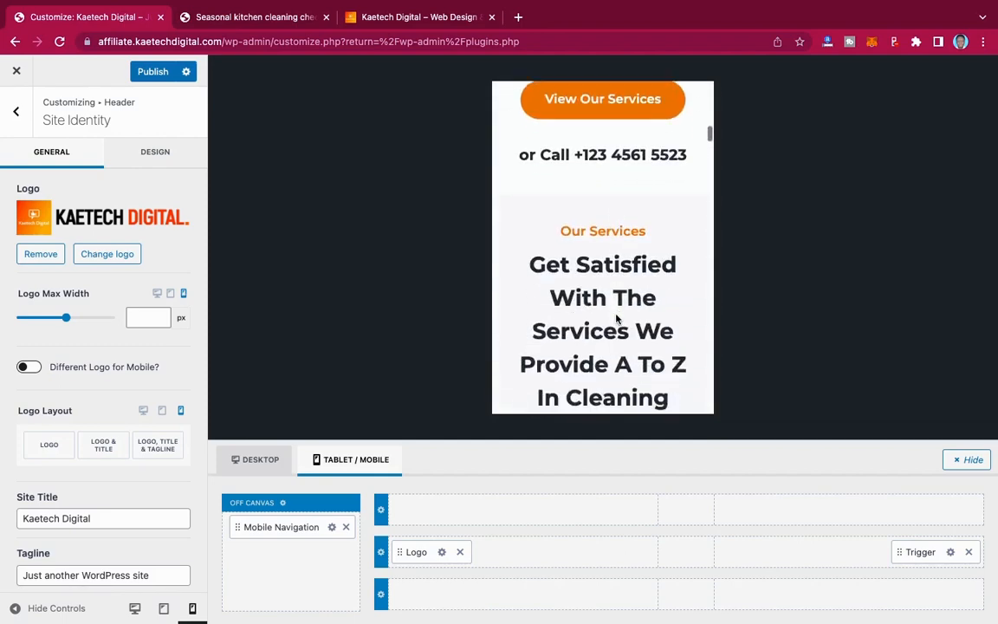
{"action": "scroll", "coordinate": [616, 315], "scroll_direction": "up", "scroll_amount": 15}
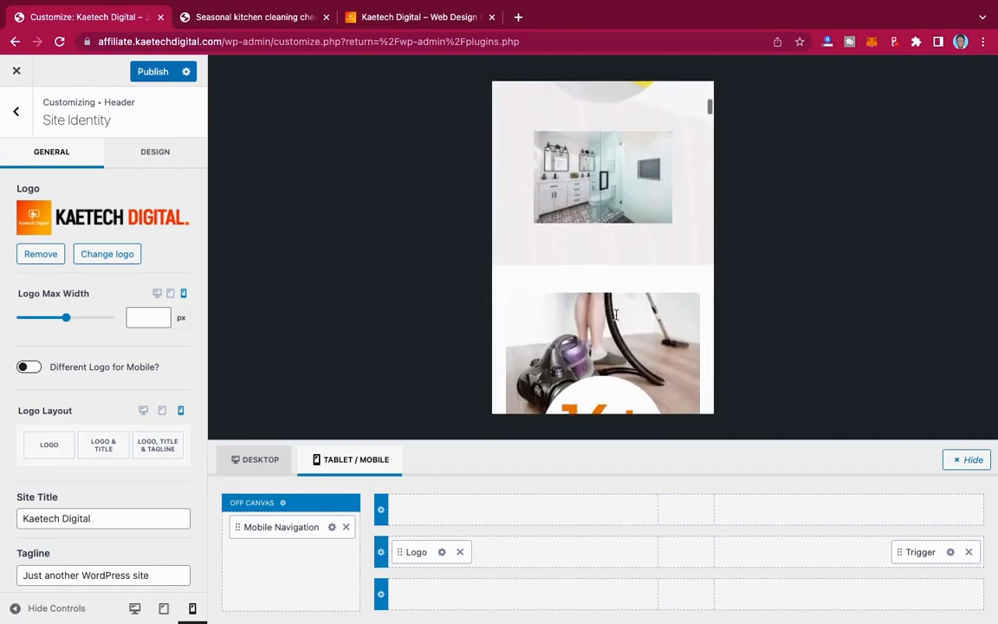
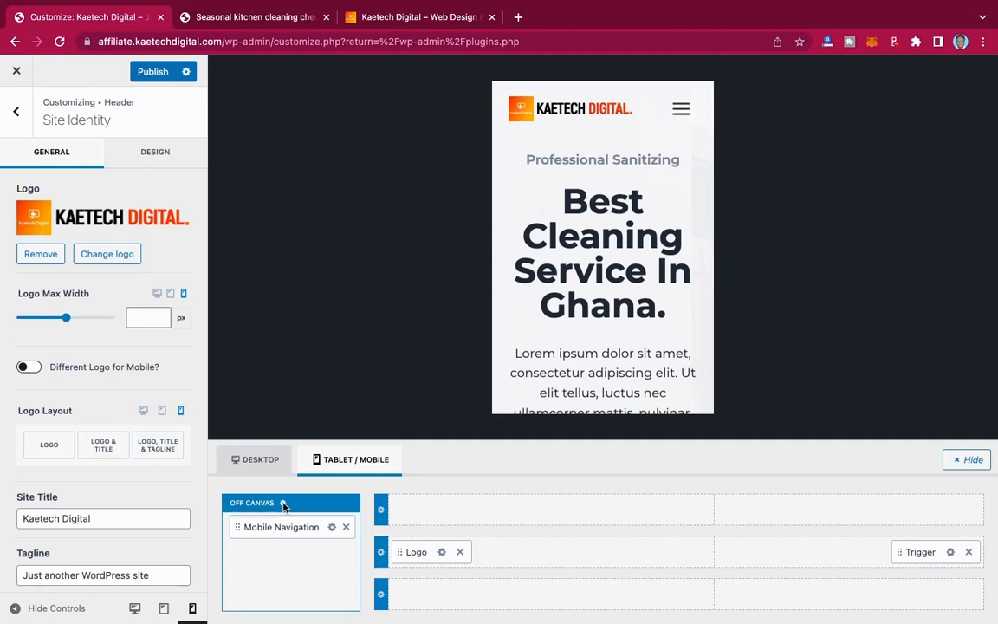
- Open the design settings of the header's Off Canvas area
{"action": "left_click", "coordinate": [283, 504]}
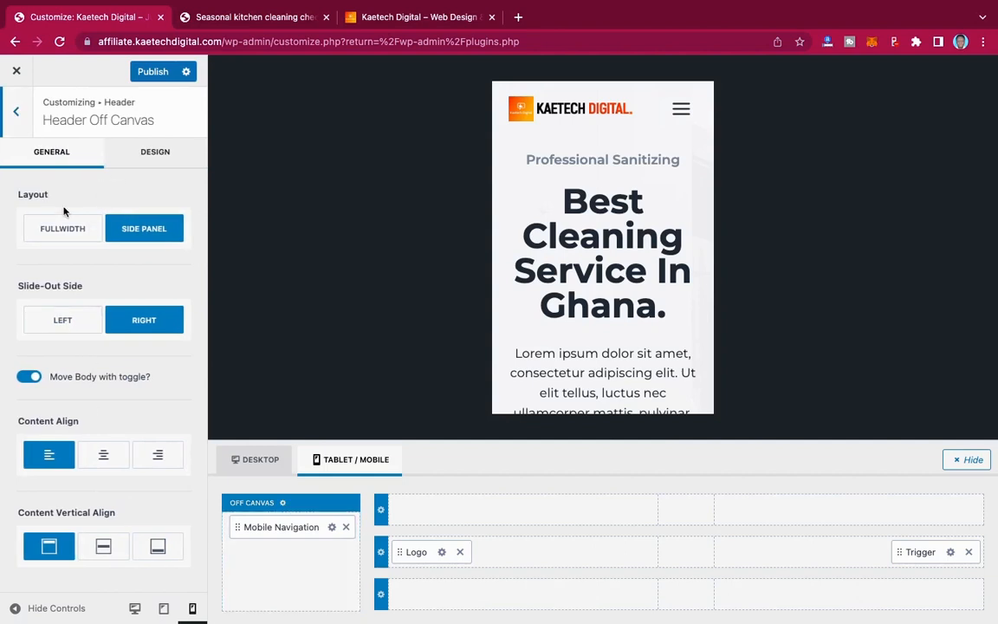
{"action": "left_click", "coordinate": [156, 153]}
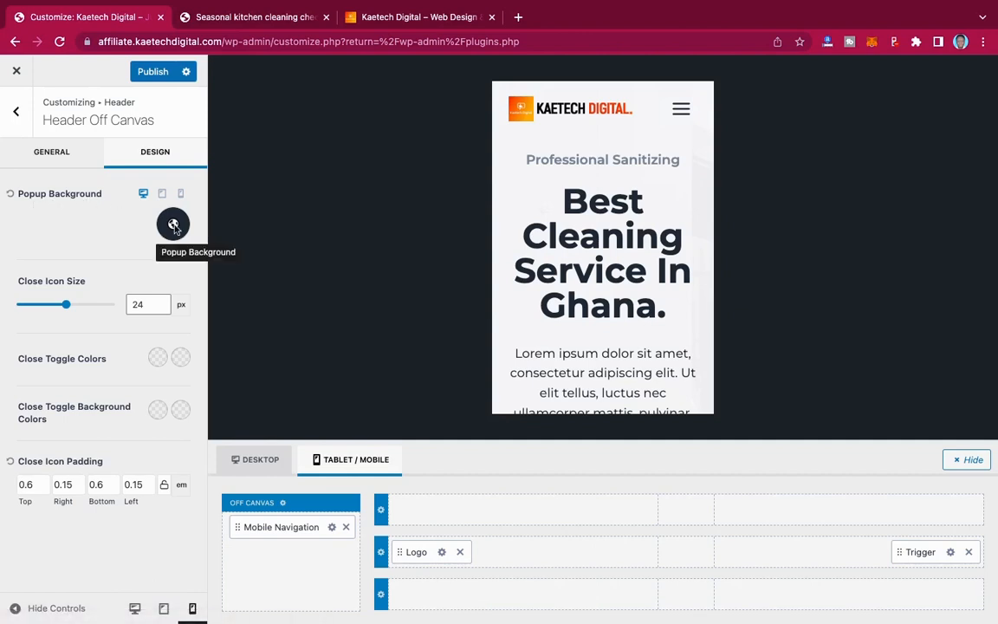
- Switch to the Seasonal Kitchen Cleaning Checklist post, emulate a mobile device in the developer tools, and view its off-canvas menu
{"action": "left_click", "coordinate": [279, 22]}
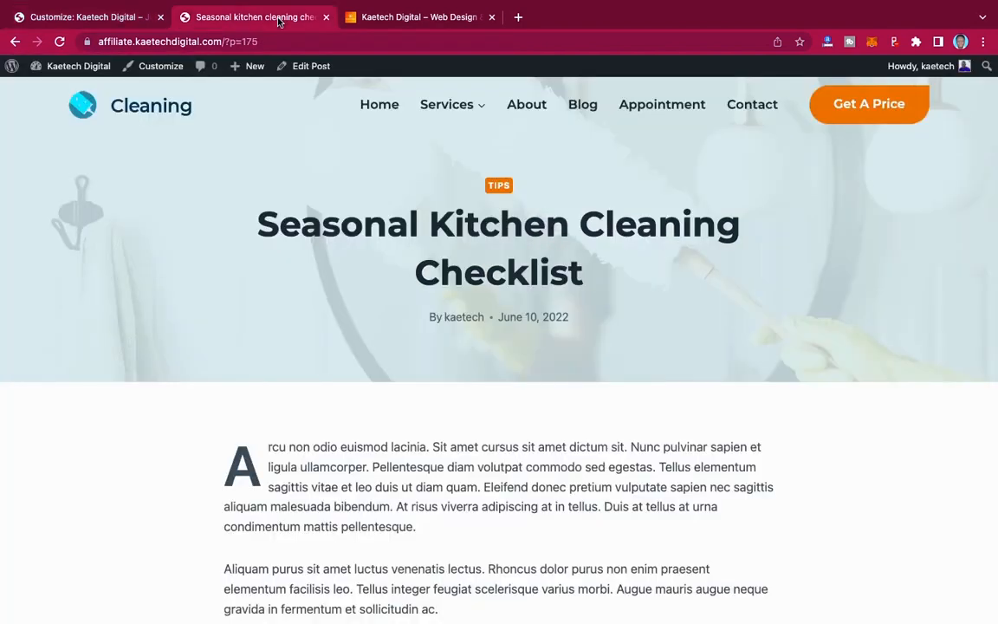
{"action": "right_click", "coordinate": [168, 227]}
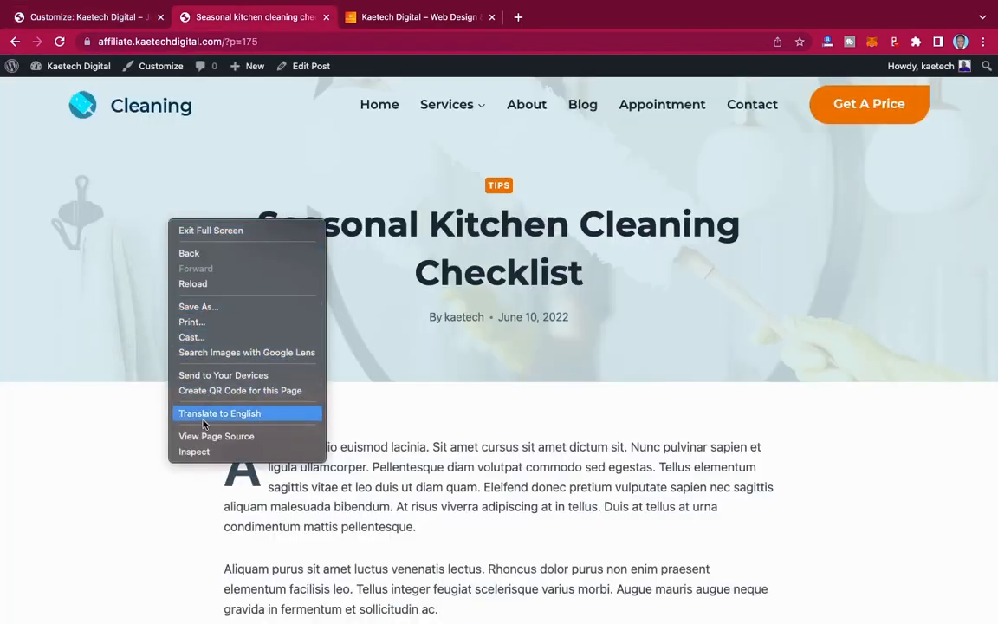
{"action": "left_click", "coordinate": [199, 452]}
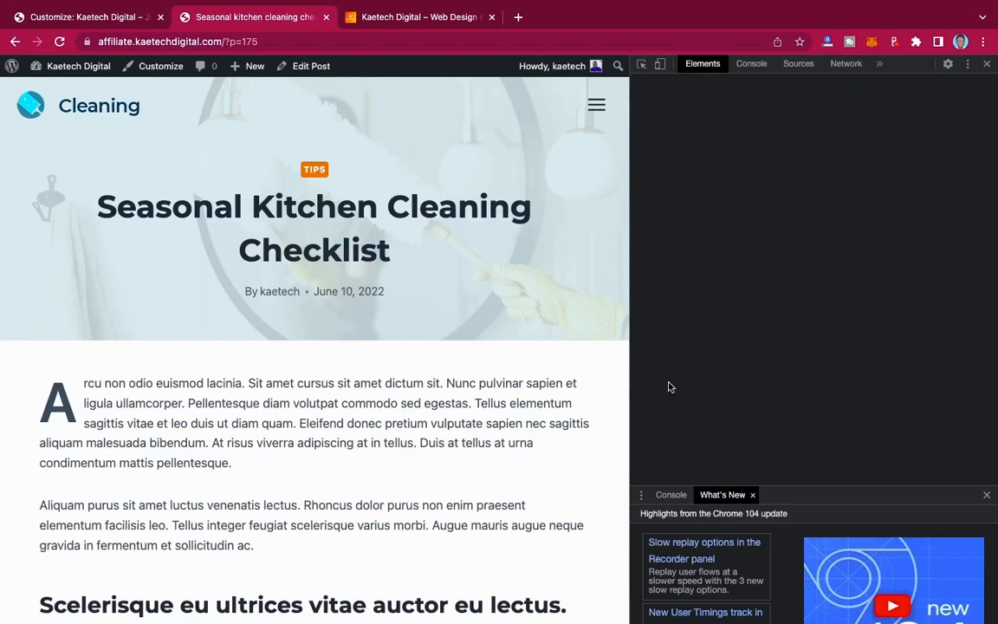
{"action": "left_click", "coordinate": [659, 65]}
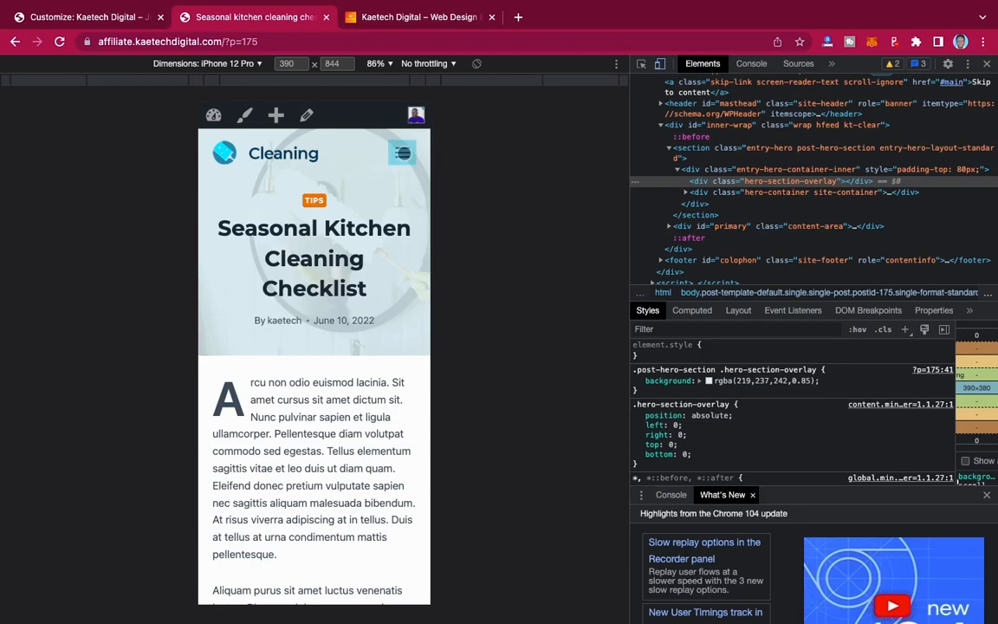
{"action": "left_click", "coordinate": [402, 154]}
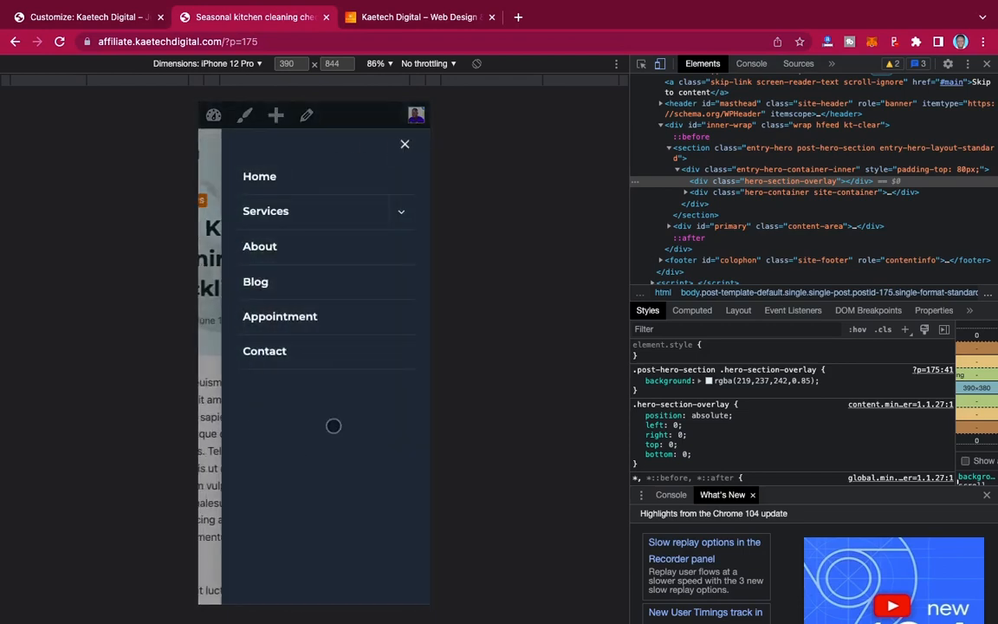
- Back in the Customizer, set the off-canvas popup background to the first palette orange and darken it to hex 804500
{"action": "left_click", "coordinate": [97, 18]}
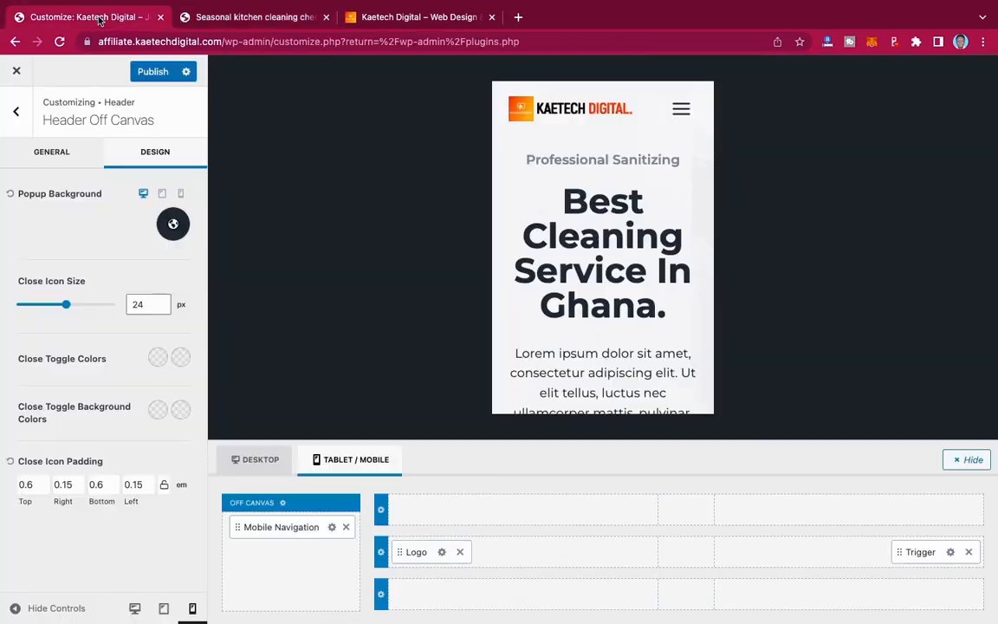
{"action": "left_click", "coordinate": [173, 225]}
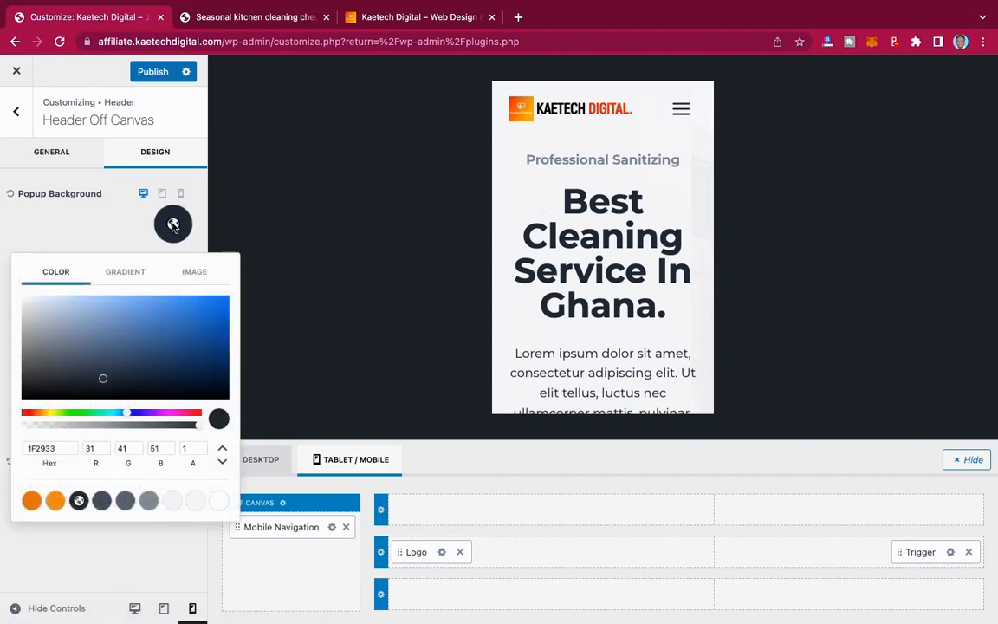
{"action": "left_click", "coordinate": [31, 500]}
{"action": "left_click", "coordinate": [102, 237]}
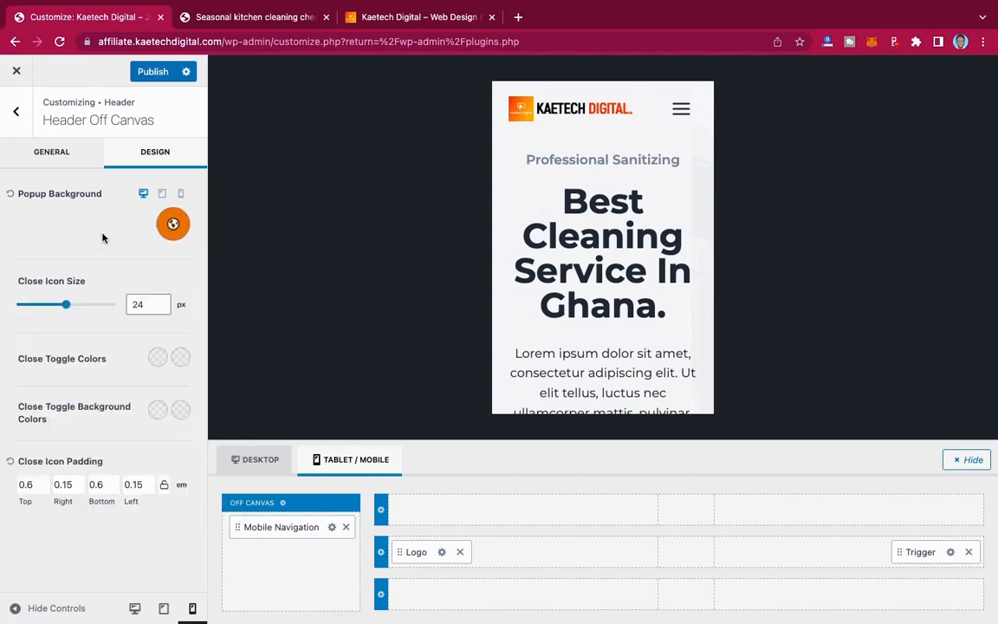
{"action": "left_click", "coordinate": [173, 223]}
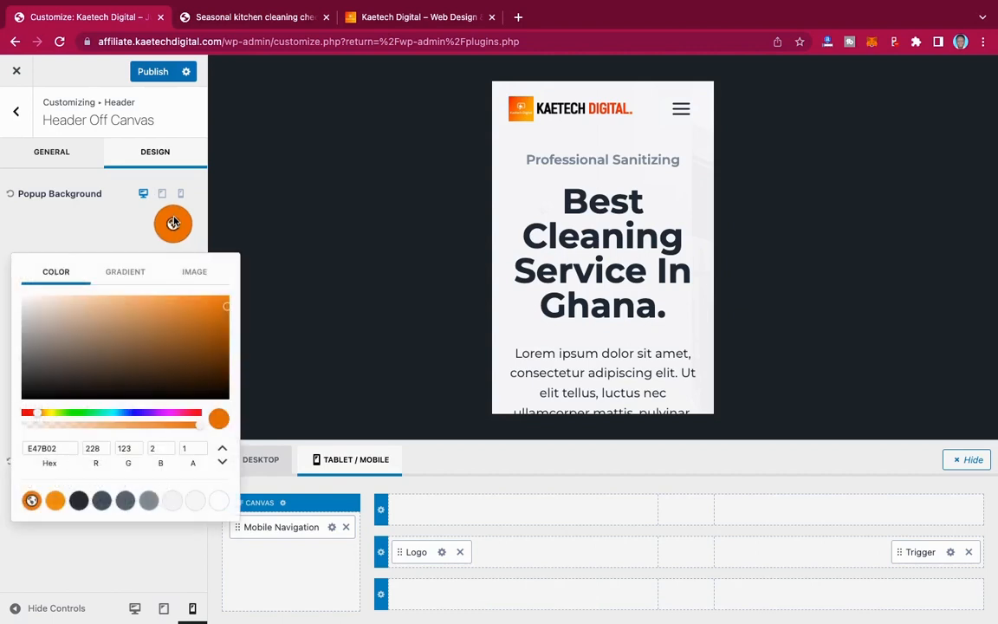
{"action": "left_click_drag", "start_coordinate": [227, 312], "coordinate": [227, 348]}
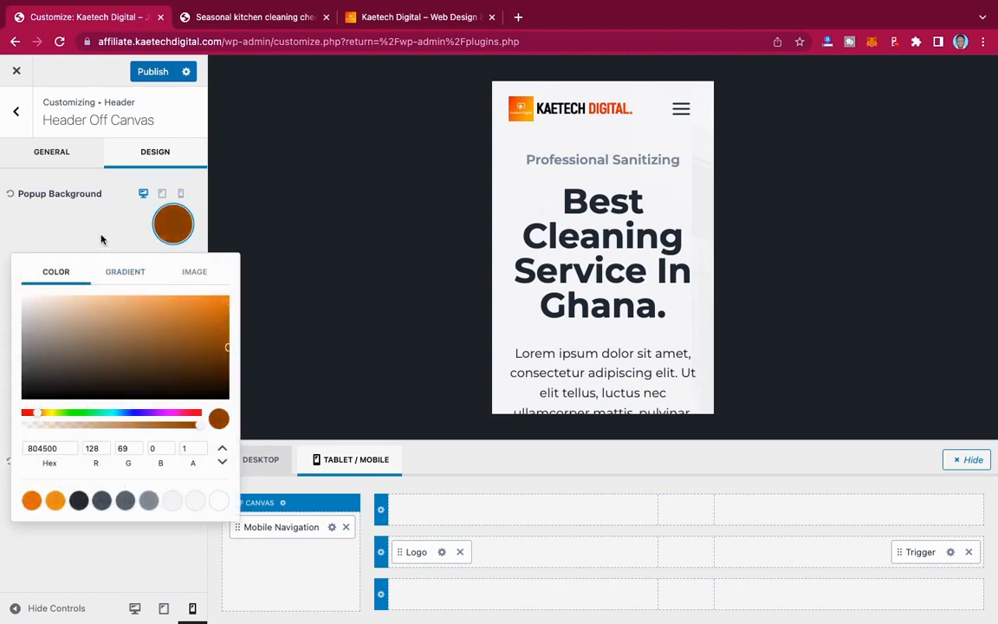
{"action": "left_click", "coordinate": [90, 210]}
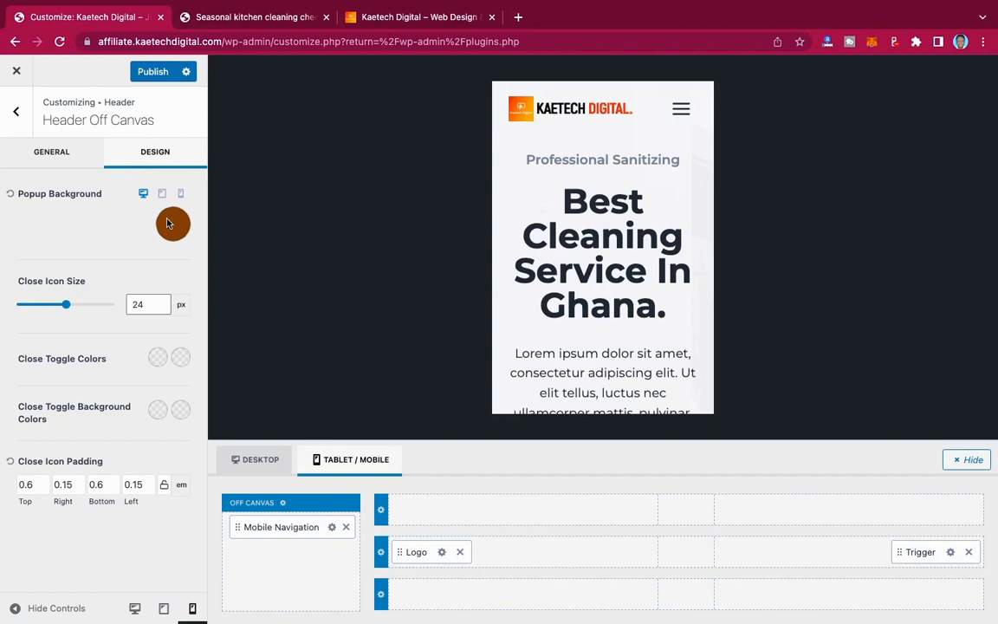
- Lower the opacity of the off-canvas popup background color to 0.86
{"action": "left_click", "coordinate": [169, 223]}
{"action": "left_click", "coordinate": [197, 426]}
{"action": "left_click_drag", "start_coordinate": [198, 425], "coordinate": [173, 425]}
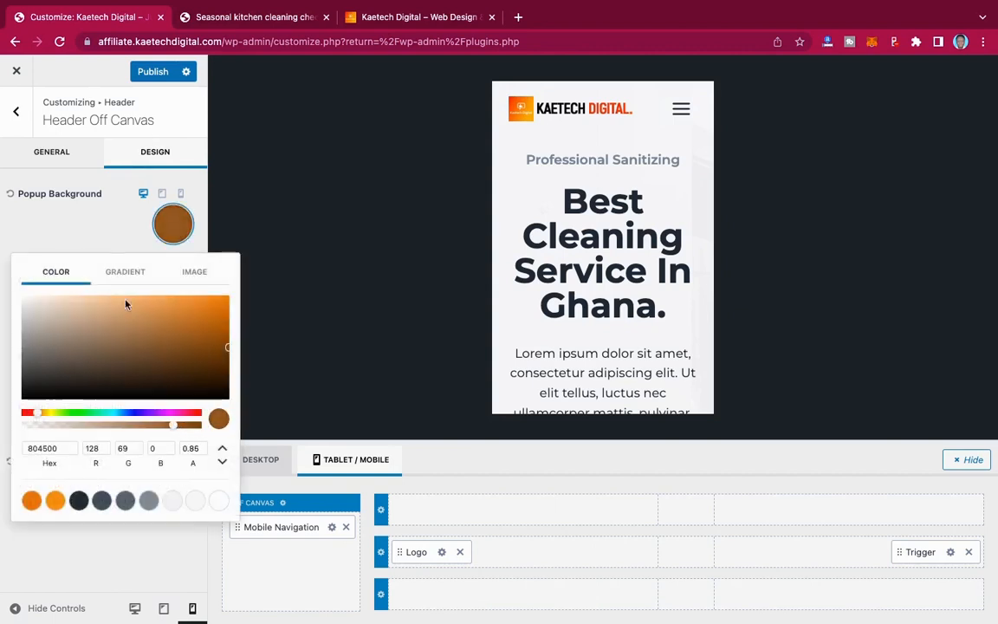
- Publish the off-canvas popup background color and check the opened mobile menu on the reloaded blog post page
{"action": "left_click", "coordinate": [97, 217]}
{"action": "left_click", "coordinate": [149, 72]}
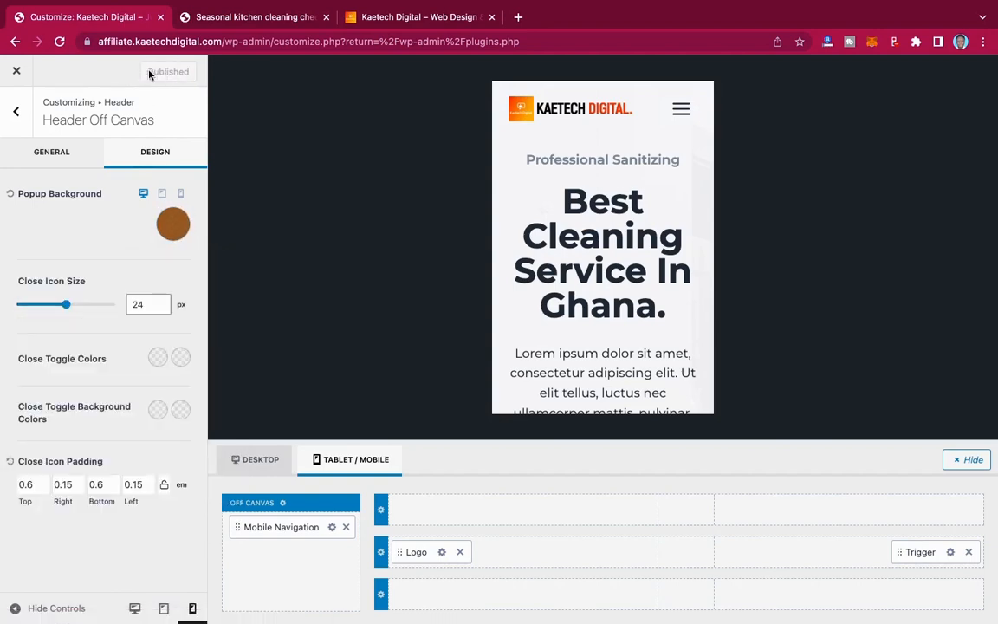
{"action": "left_click", "coordinate": [247, 19]}
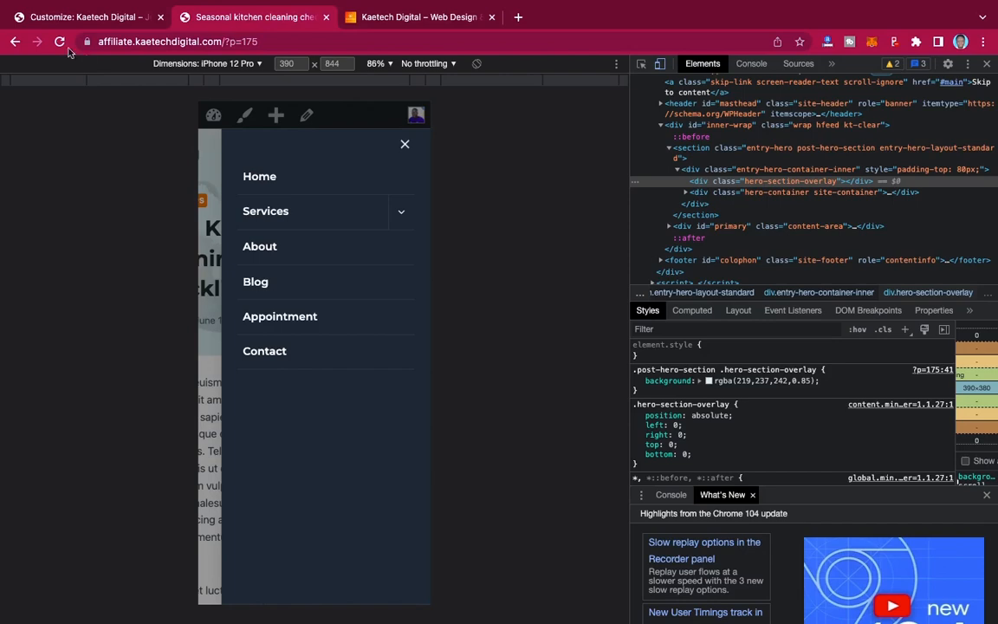
{"action": "left_click", "coordinate": [56, 41]}
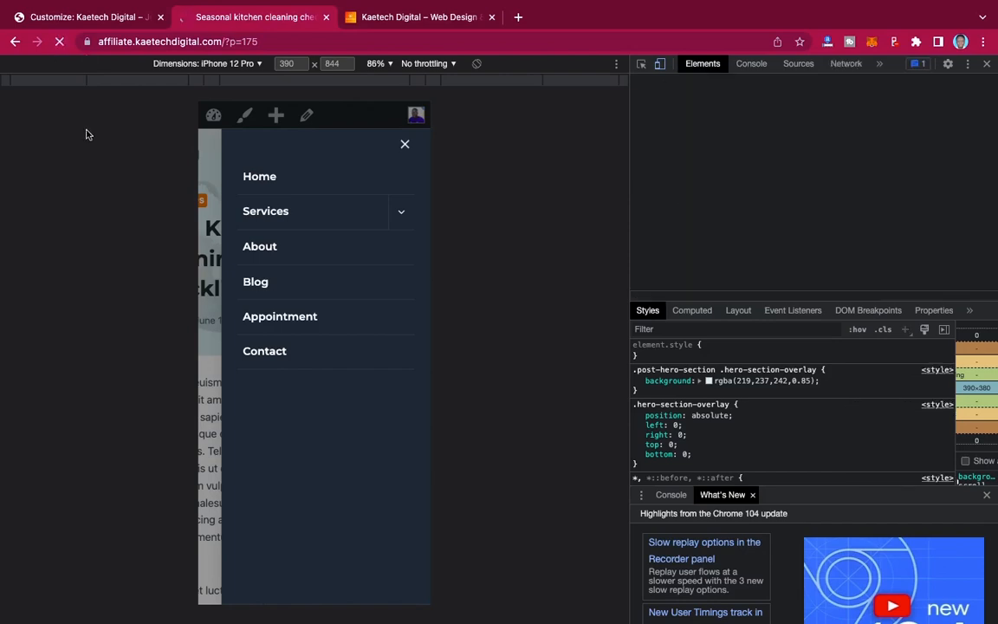
{"action": "left_click", "coordinate": [402, 152]}
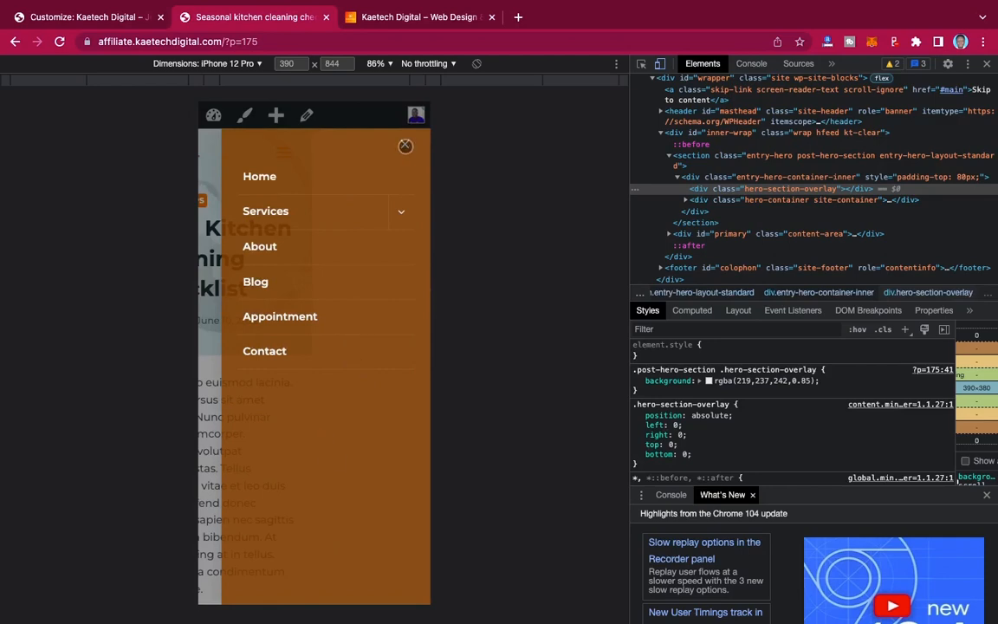
{"action": "left_click", "coordinate": [406, 145]}
- Change the mobile header's trigger icon to the three vertical dots in the customizer and publish it
{"action": "left_click", "coordinate": [112, 19]}
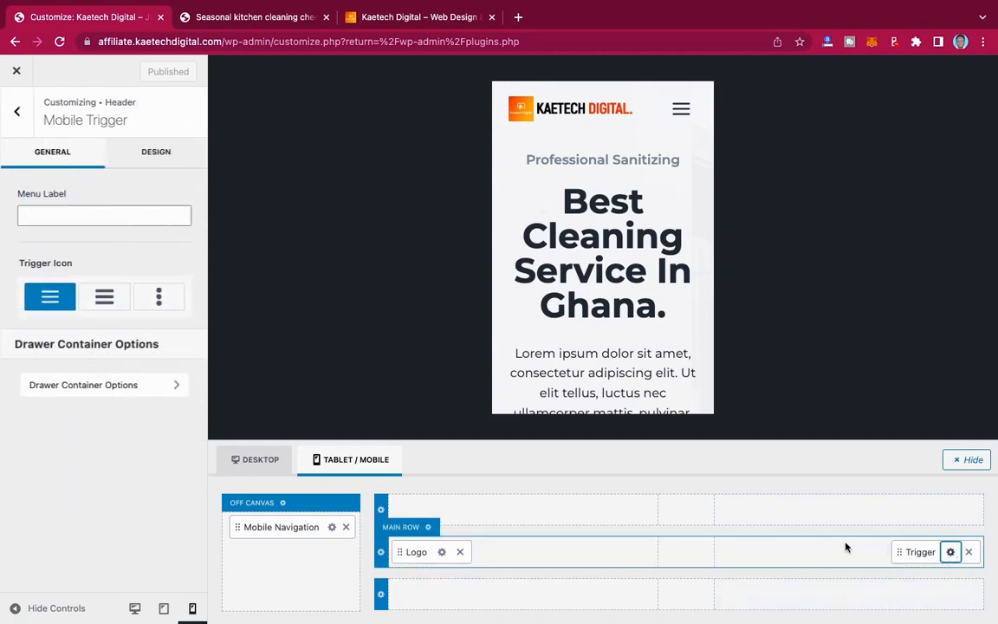
{"action": "left_click", "coordinate": [102, 305]}
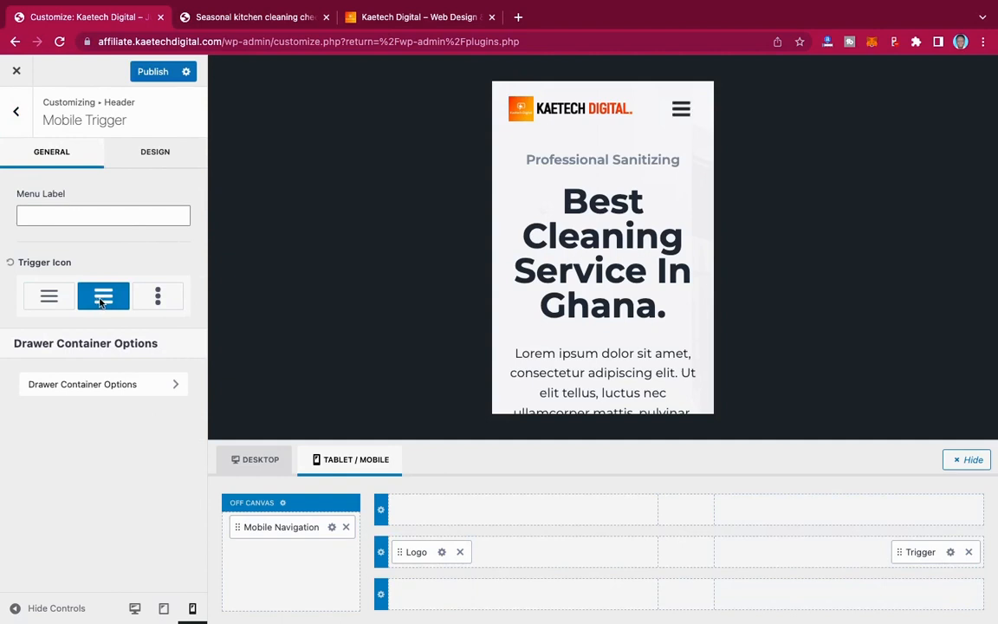
{"action": "left_click", "coordinate": [157, 297]}
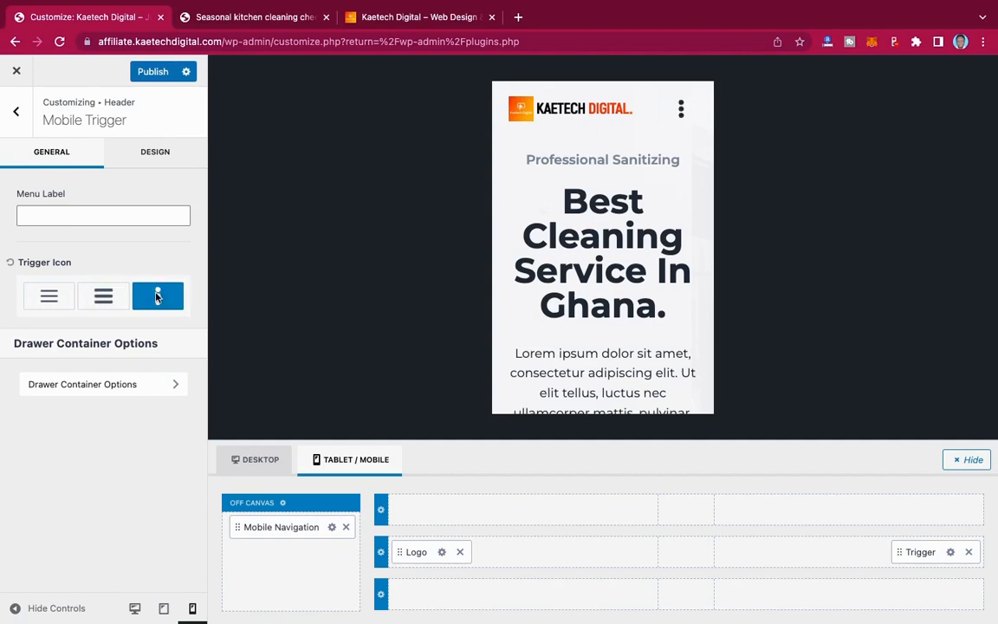
{"action": "left_click", "coordinate": [153, 75]}
- Reload the blog post's mobile preview and open and close the menu through its trigger icon
{"action": "left_click", "coordinate": [230, 17]}
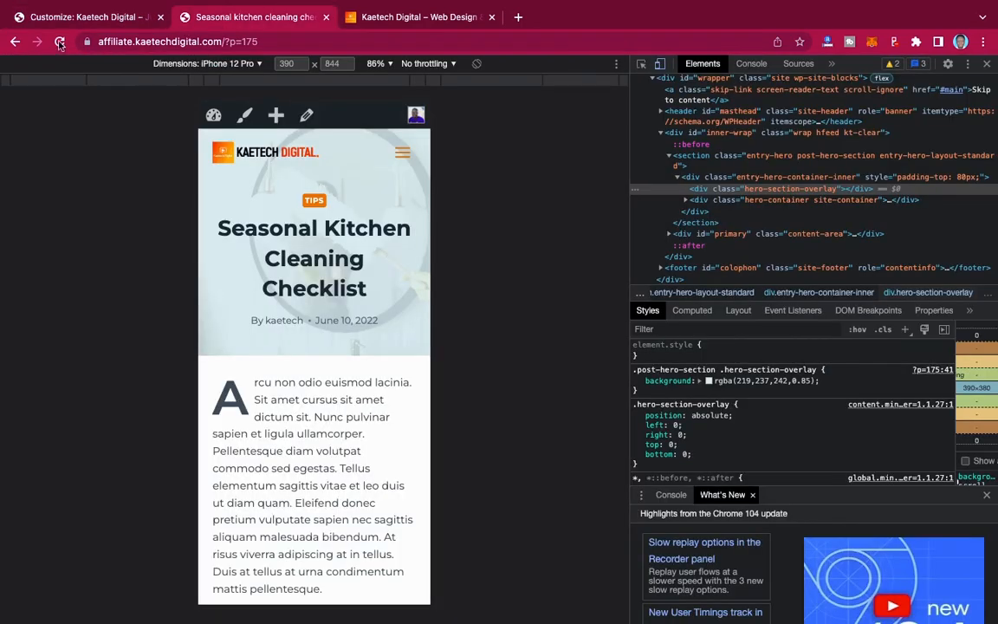
{"action": "left_click", "coordinate": [60, 43]}
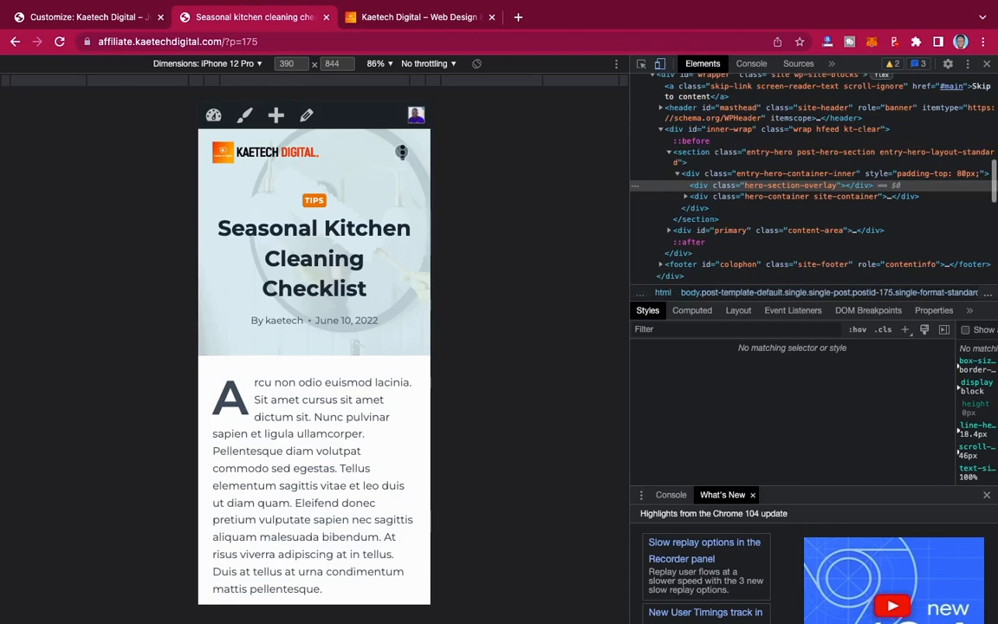
{"action": "left_click", "coordinate": [402, 153]}
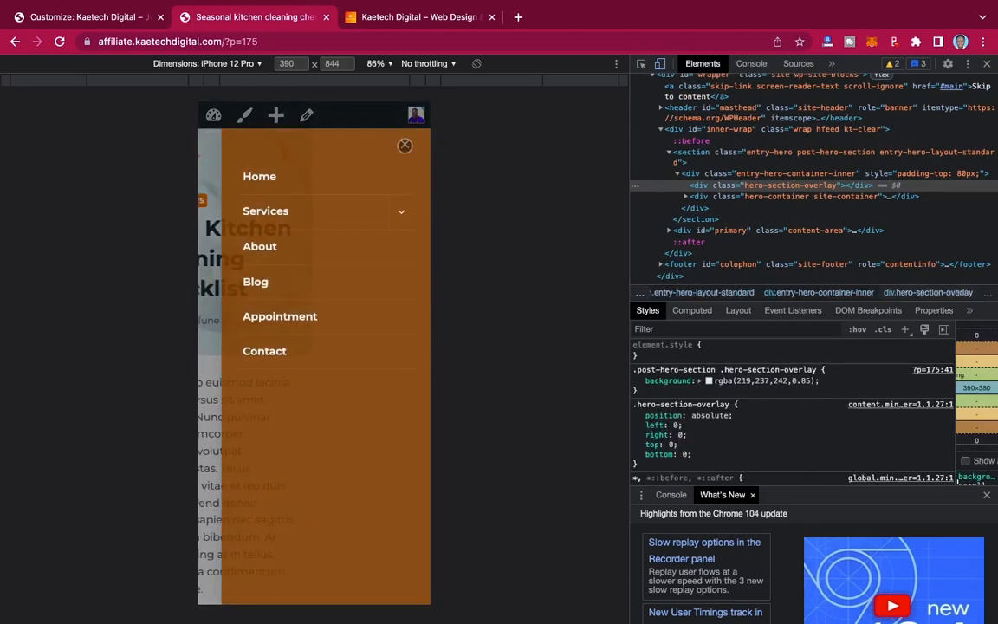
{"action": "left_click", "coordinate": [404, 143]}
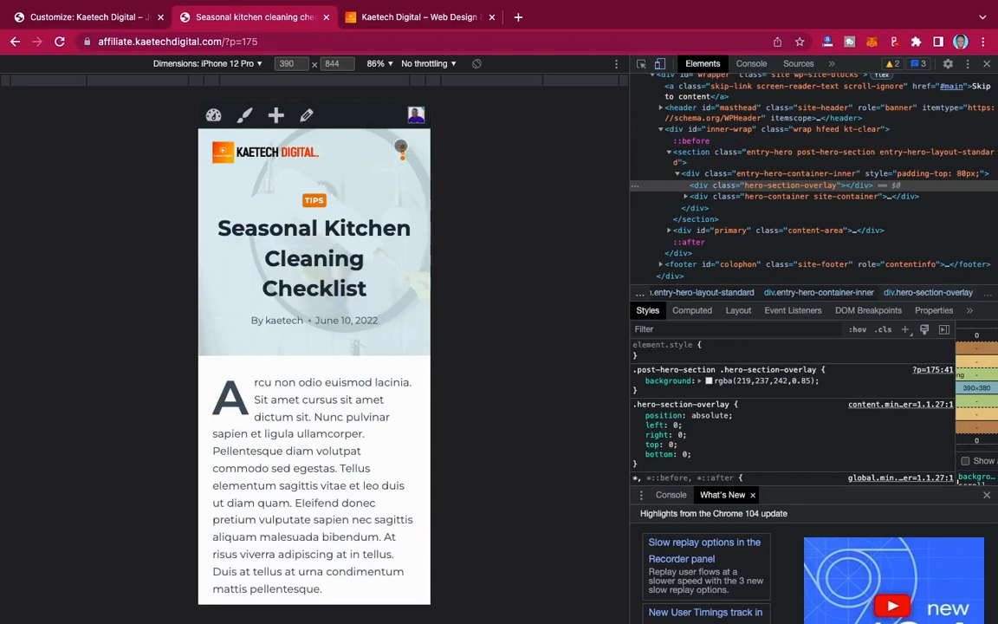
- Return to the customizer's header overview, preview it for tablet and desktop, and open the main row's design settings
{"action": "left_click", "coordinate": [115, 17]}
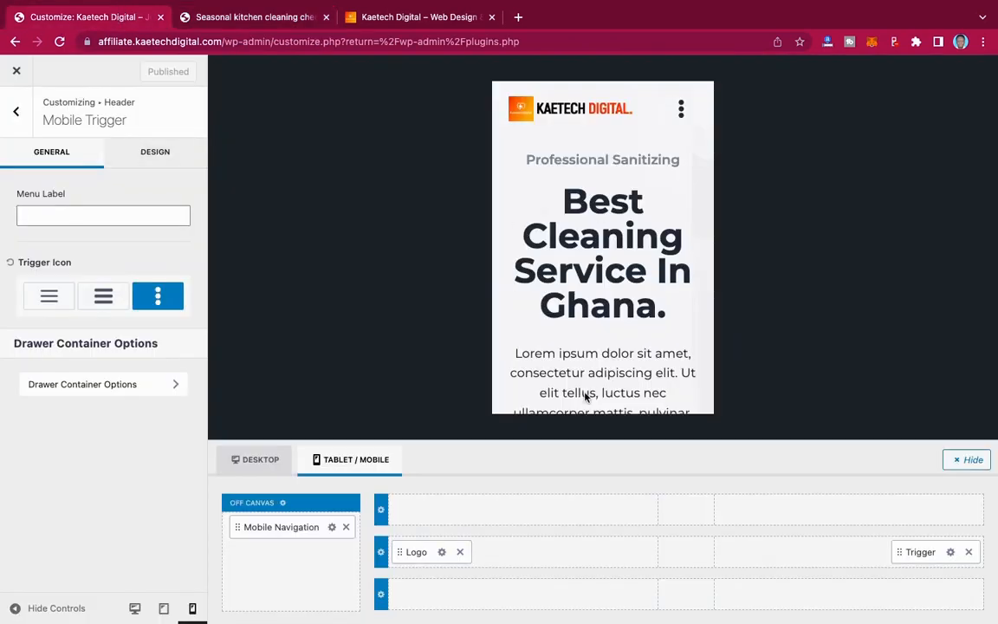
{"action": "left_click", "coordinate": [15, 114]}
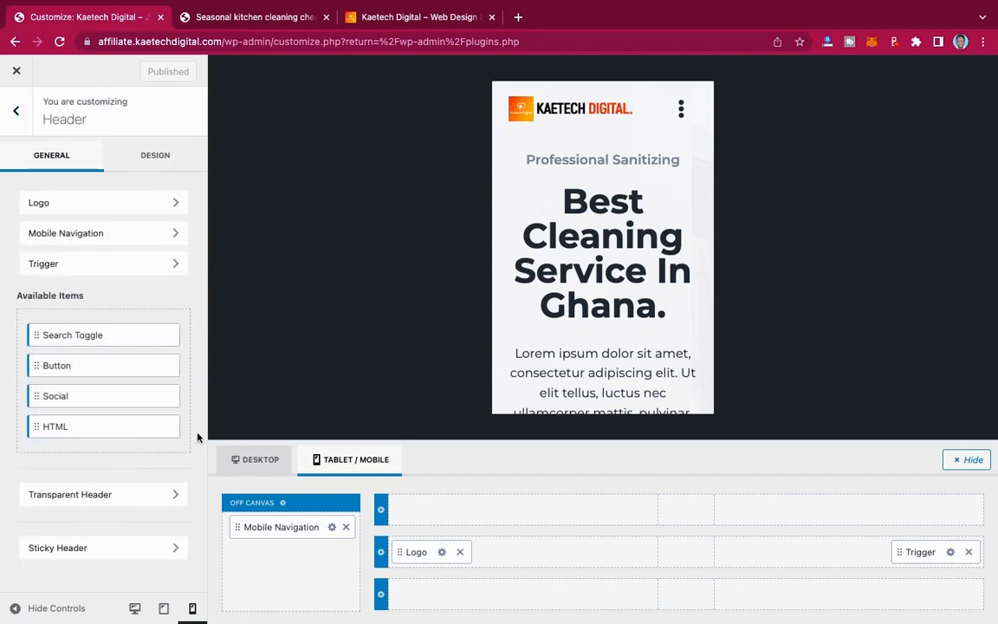
{"action": "left_click", "coordinate": [163, 609]}
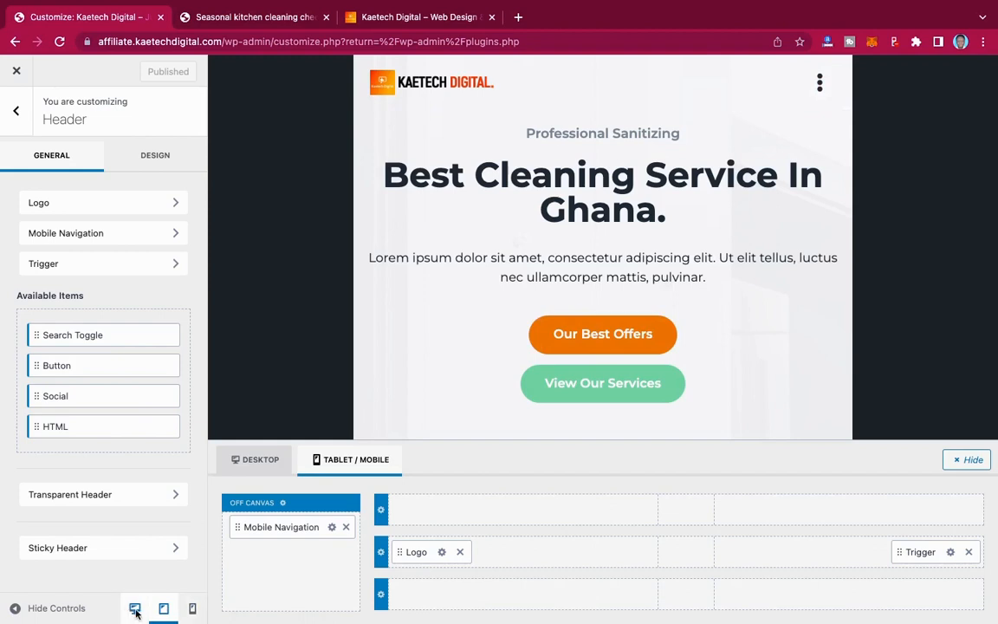
{"action": "left_click", "coordinate": [135, 610]}
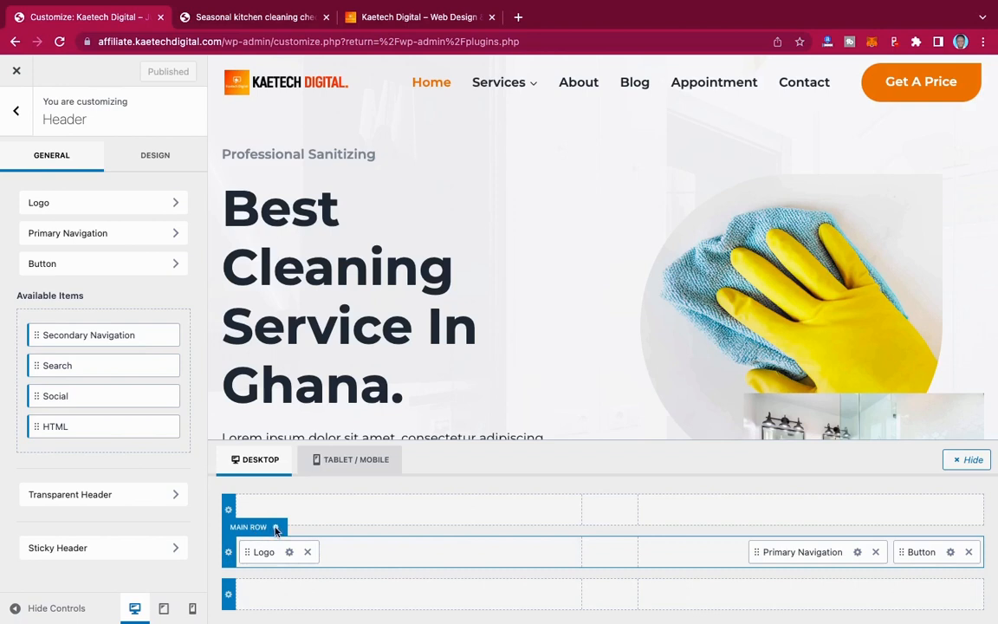
{"action": "left_click", "coordinate": [229, 551]}
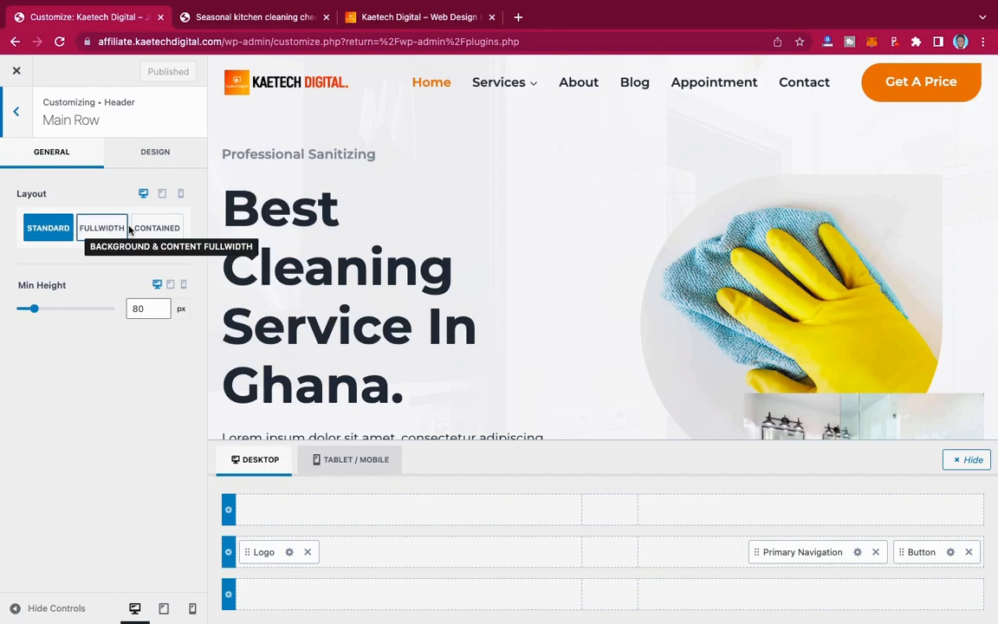
{"action": "left_click", "coordinate": [167, 153]}
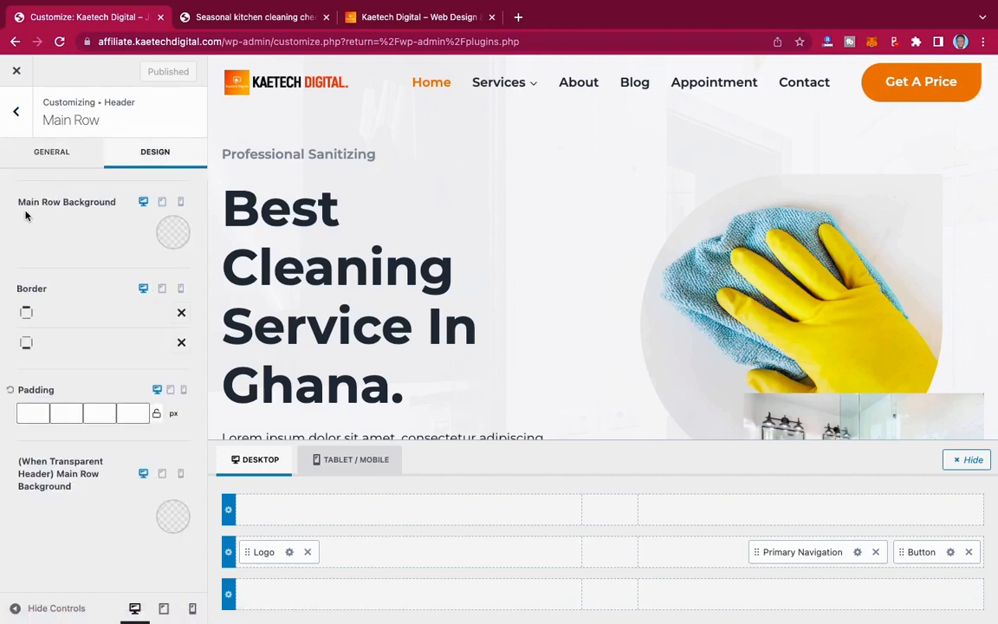
- Try the orange palette color E47B02 as the main row background and reset it
{"action": "left_click", "coordinate": [170, 232]}
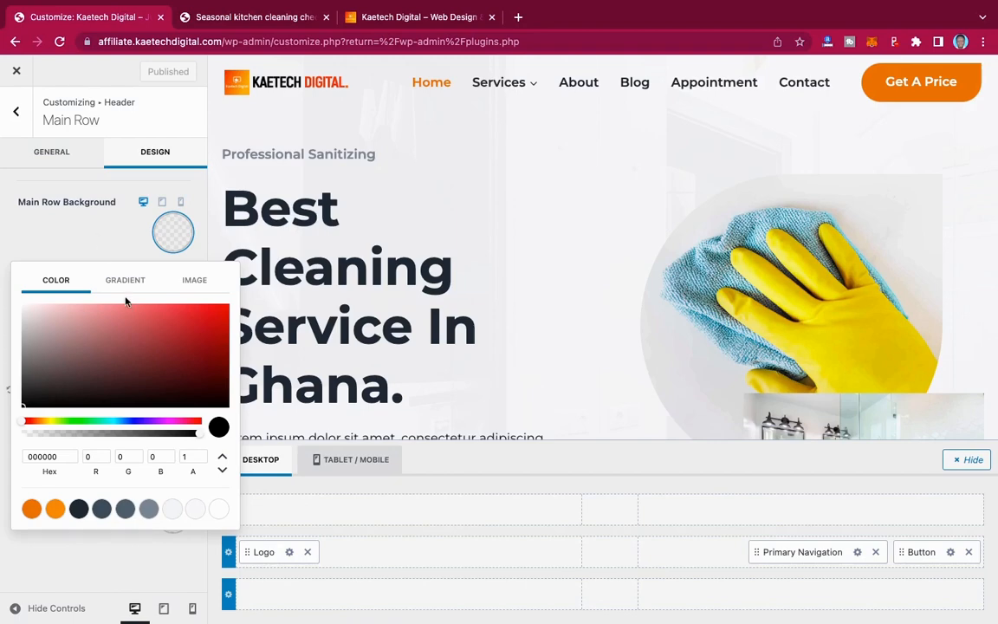
{"action": "left_click", "coordinate": [30, 509]}
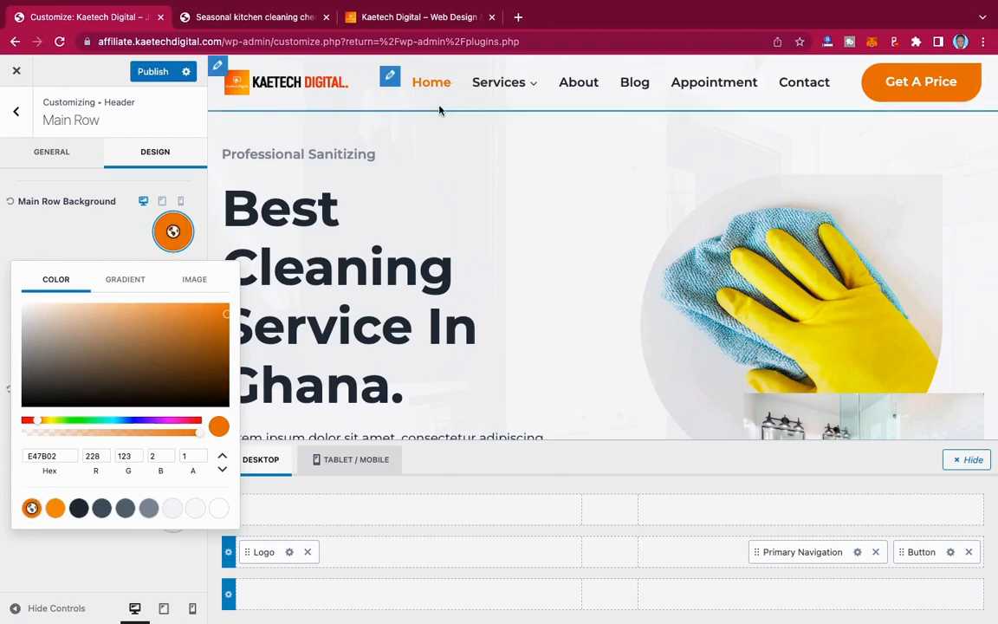
{"action": "mouse_move", "coordinate": [487, 103]}
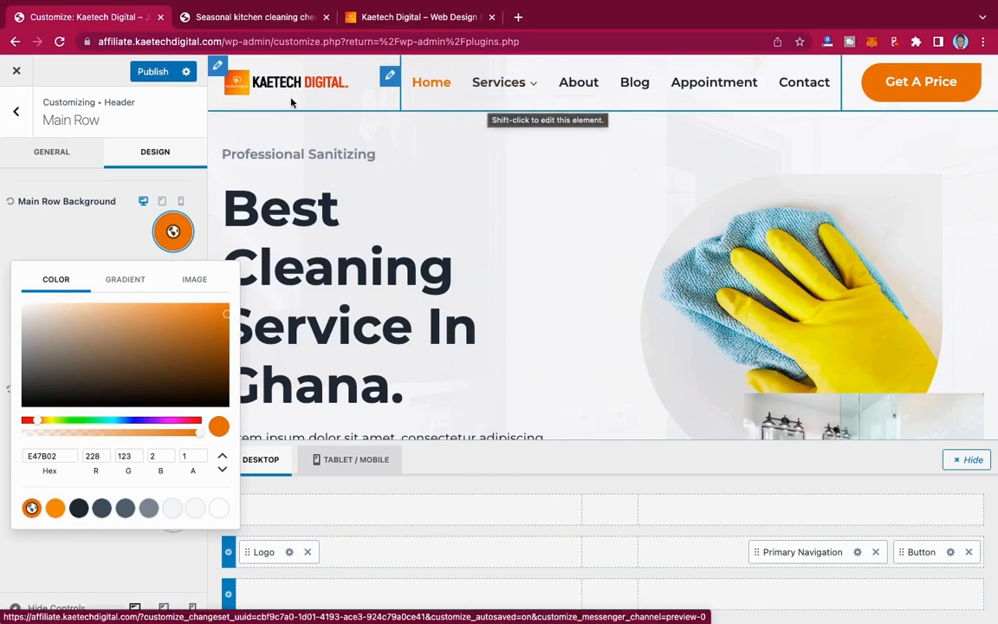
{"action": "left_click", "coordinate": [9, 201]}
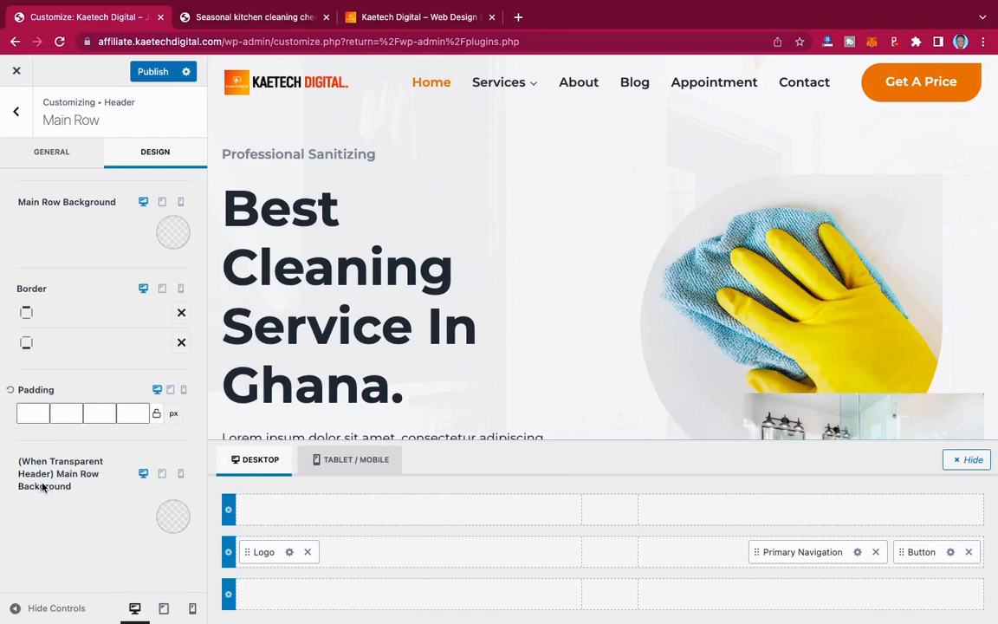
- Set the main row background for the transparent header to orange E47B02 with reduced opacity and check it in the preview
{"action": "left_click", "coordinate": [172, 517]}
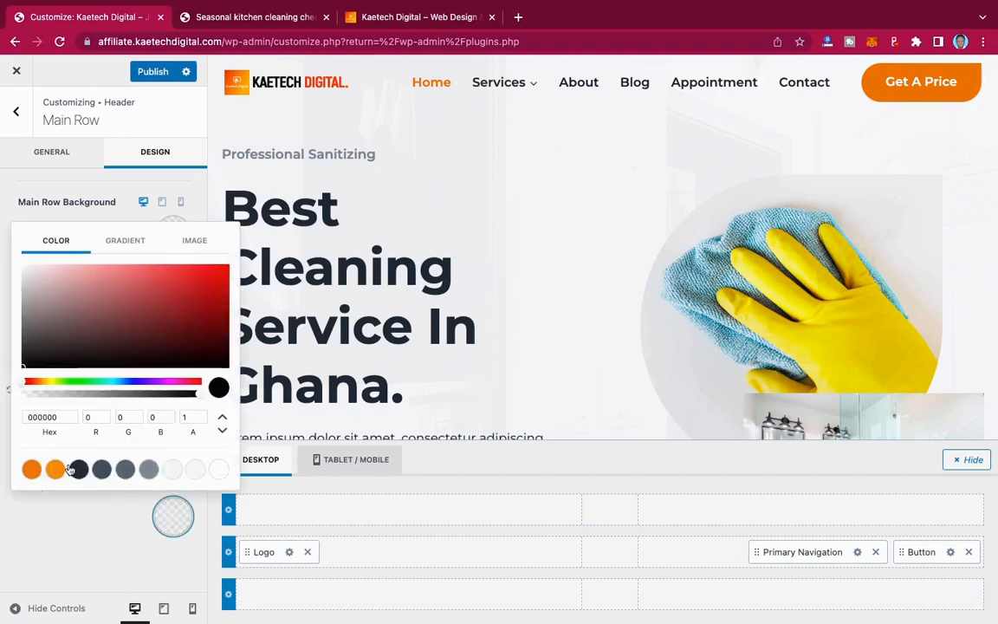
{"action": "left_click", "coordinate": [32, 469]}
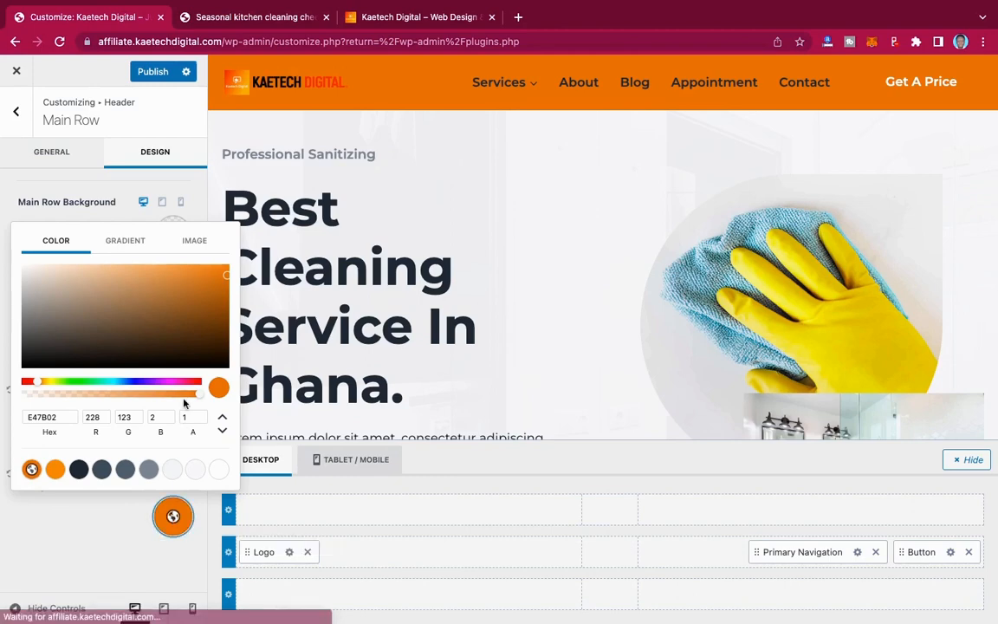
{"action": "left_click", "coordinate": [138, 394]}
{"action": "left_click_drag", "start_coordinate": [139, 398], "coordinate": [101, 397]}
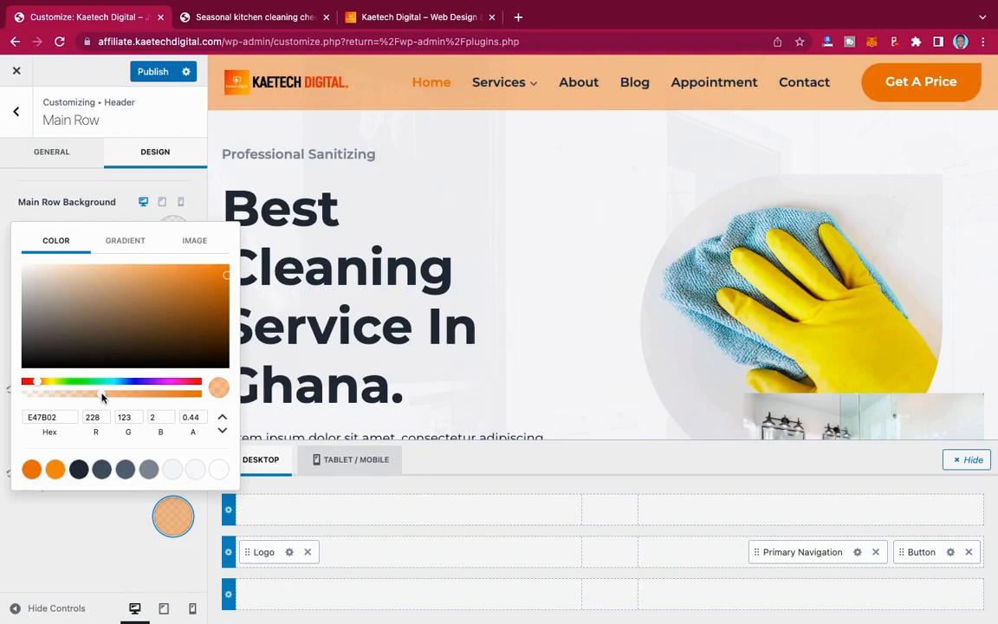
{"action": "left_click_drag", "start_coordinate": [92, 396], "coordinate": [91, 396]}
{"action": "left_click", "coordinate": [69, 541]}
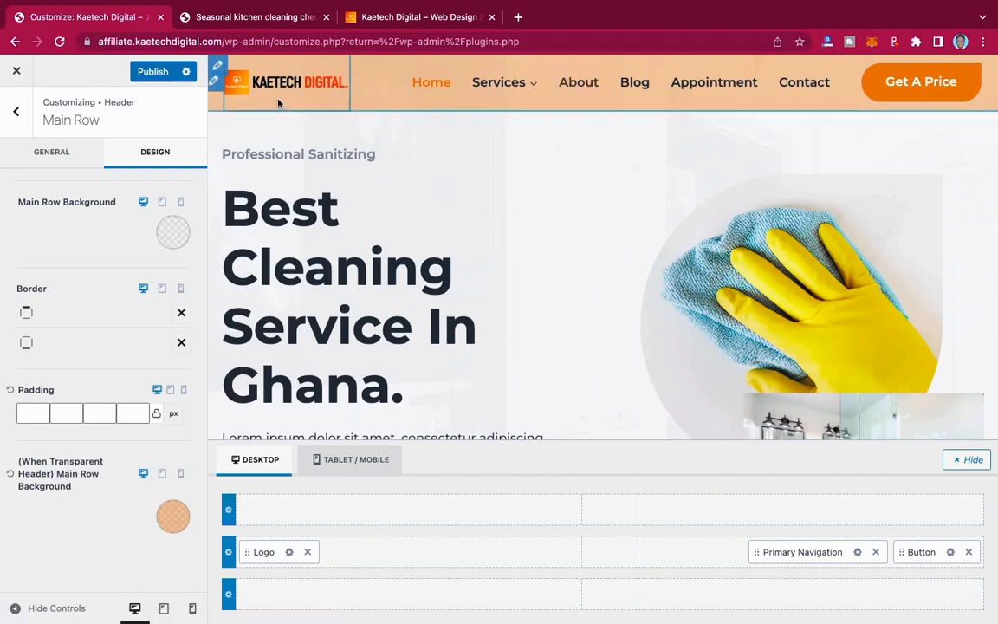
{"action": "scroll", "coordinate": [475, 274], "scroll_direction": "down", "scroll_amount": 4}
{"action": "scroll", "coordinate": [476, 274], "scroll_direction": "up", "scroll_amount": 4}
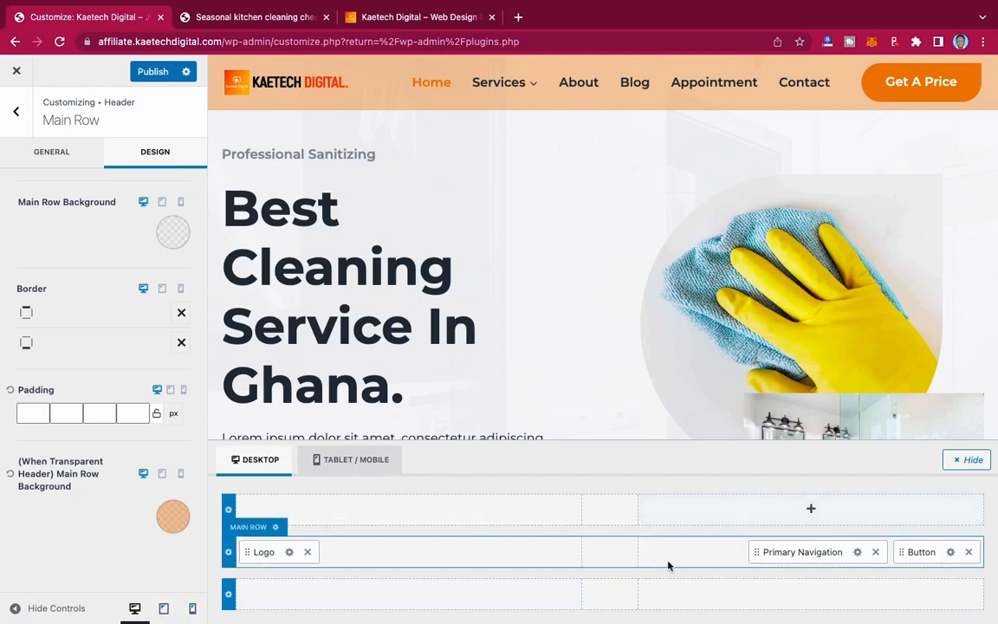
- Switch the header builder to the mobile view and add a Button element below Mobile Navigation in the off-canvas area
{"action": "left_click", "coordinate": [193, 610]}
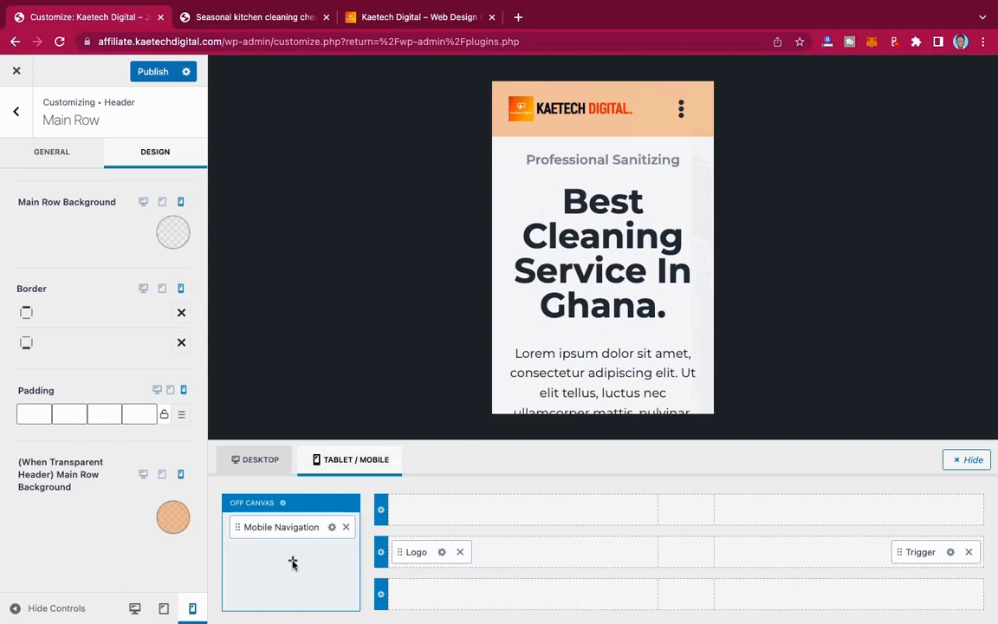
{"action": "left_click", "coordinate": [292, 561]}
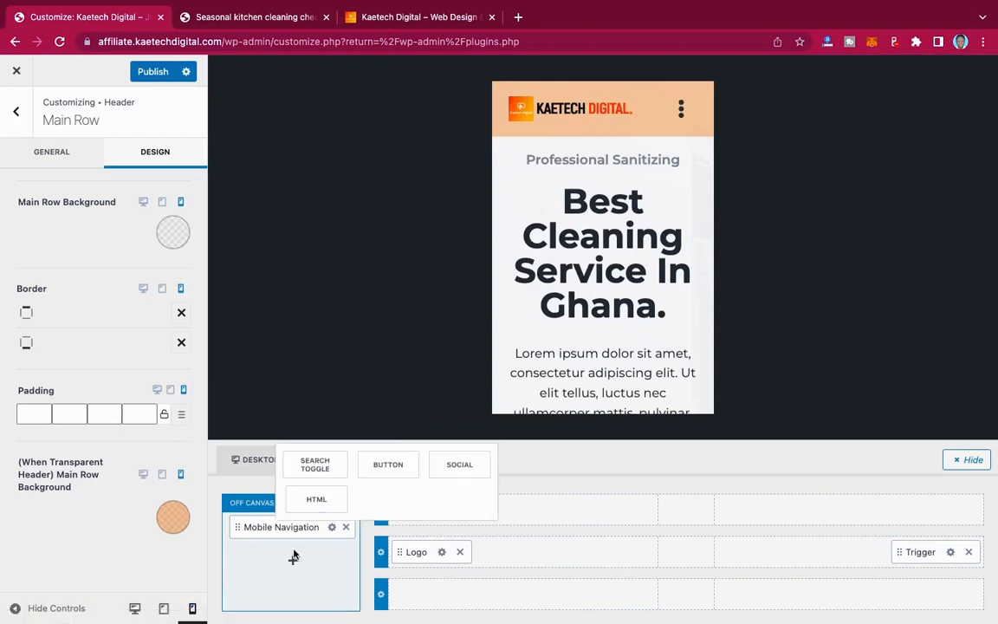
{"action": "left_click", "coordinate": [399, 465]}
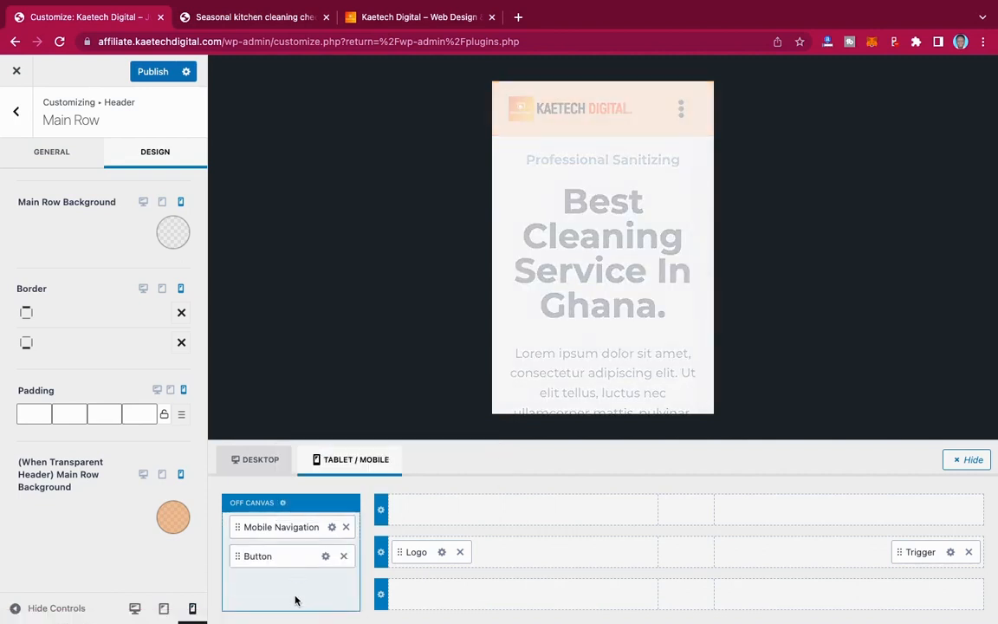
- Label the off-canvas mobile button "Contact Us" and set its URL to #
{"action": "left_click", "coordinate": [324, 557]}
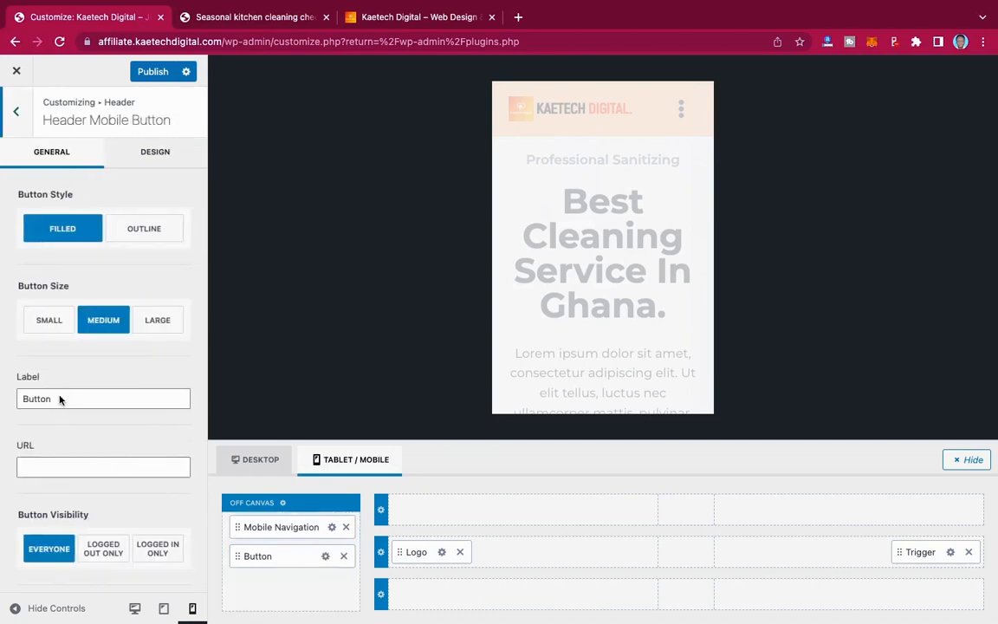
{"action": "left_click_drag", "start_coordinate": [60, 398], "coordinate": [9, 397]}
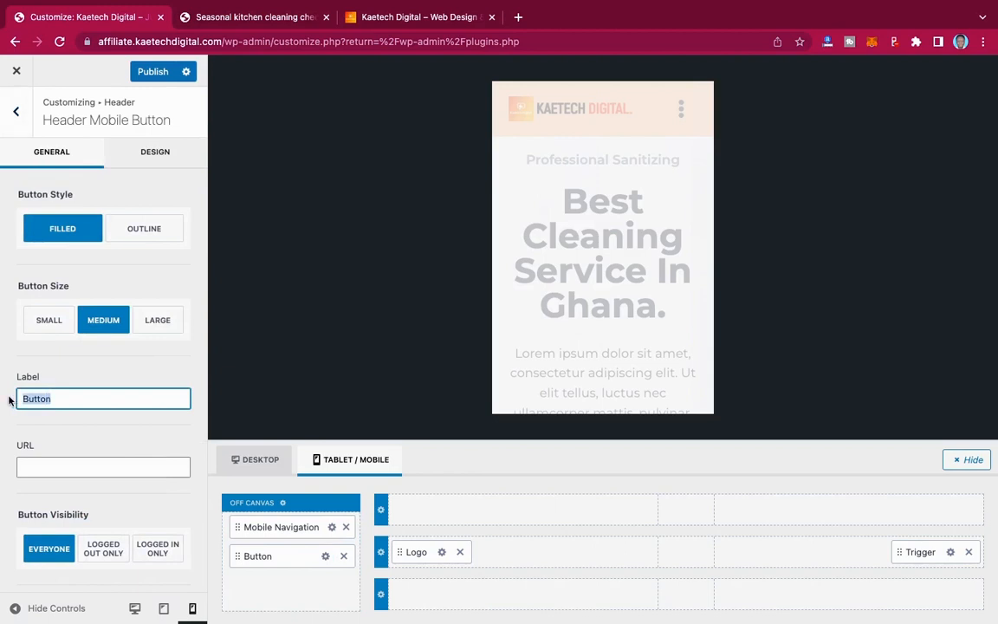
{"action": "type", "text": "Con"}
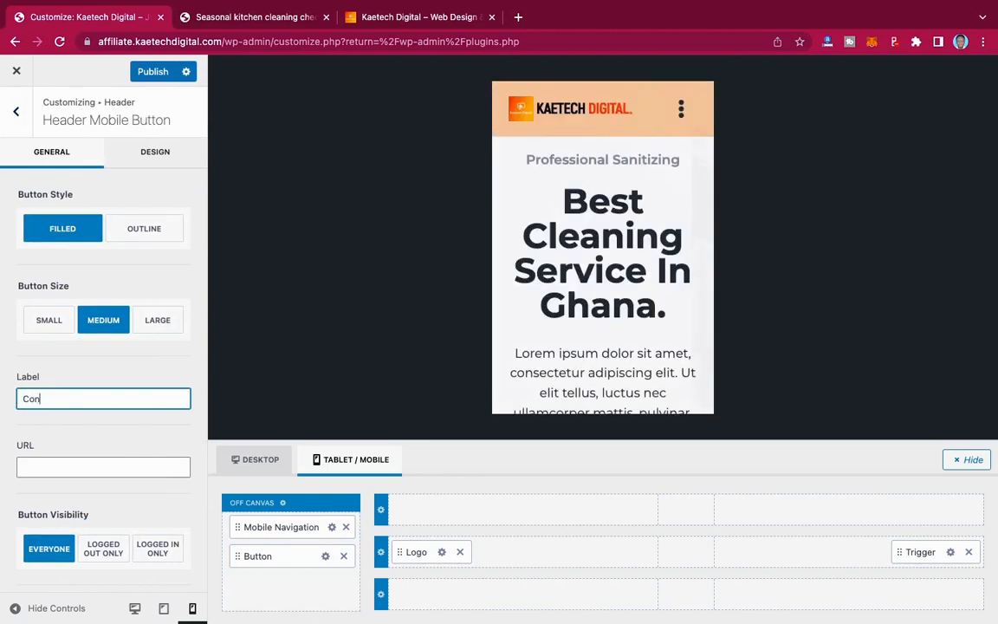
{"action": "type", "text": "at U"}
{"action": "type", "text": "ta"}
{"action": "type", "text": "ct Us"}
{"action": "left_click", "coordinate": [66, 468]}
{"action": "type", "text": "#"}
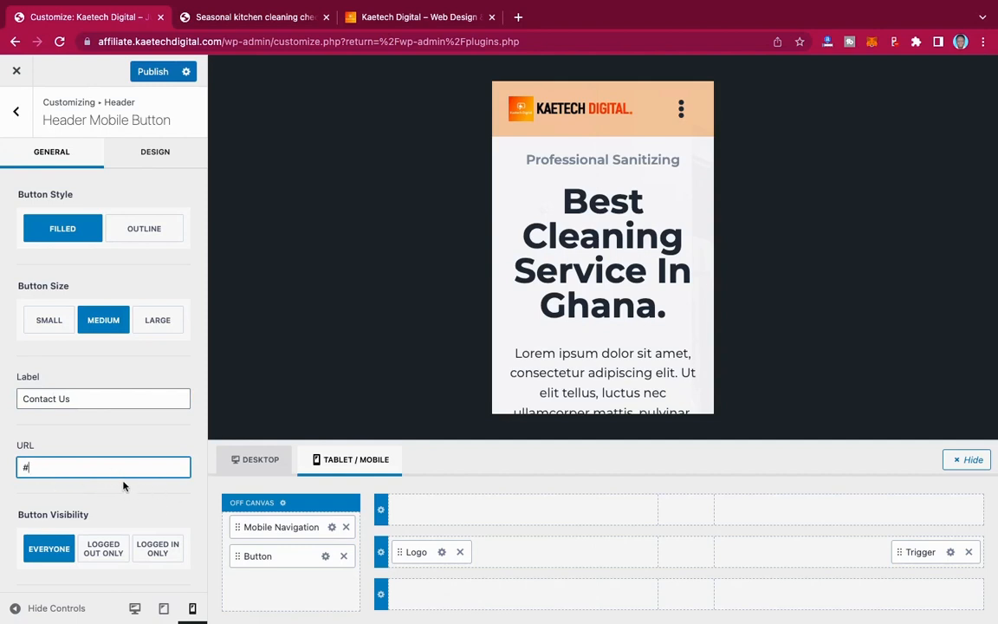
- Publish the header changes, reload the post page in the mobile device view, and open its off-canvas menu to check the button
{"action": "left_click", "coordinate": [154, 74]}
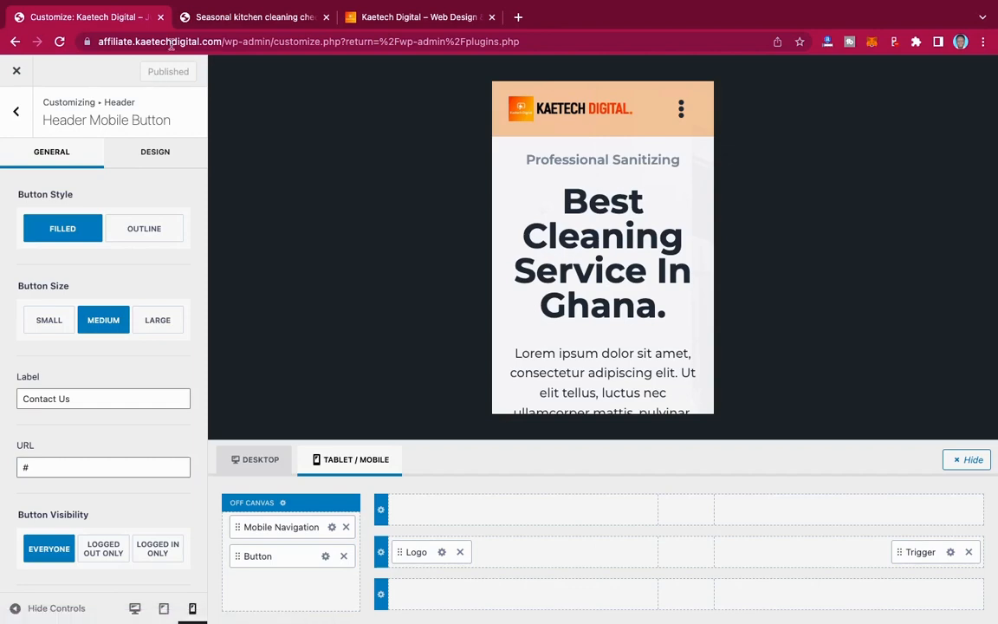
{"action": "left_click", "coordinate": [239, 19]}
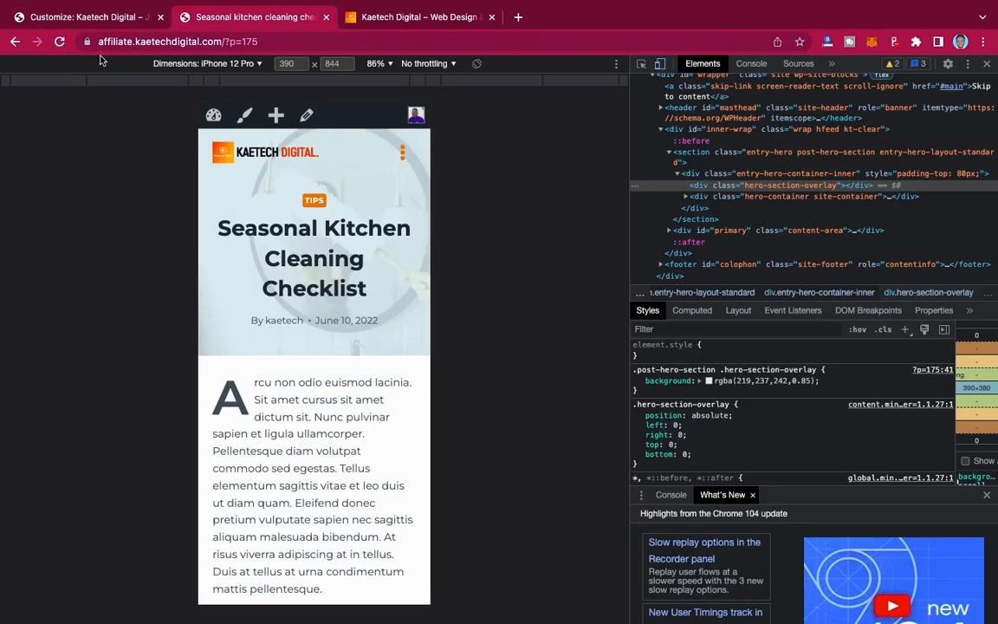
{"action": "key", "text": "super+r"}
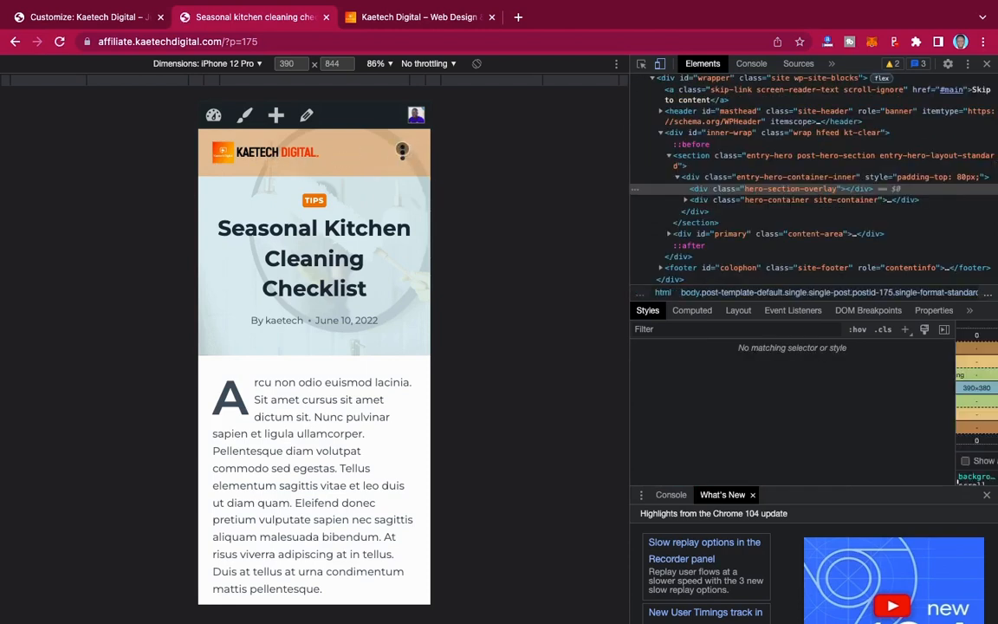
{"action": "left_click", "coordinate": [402, 151]}
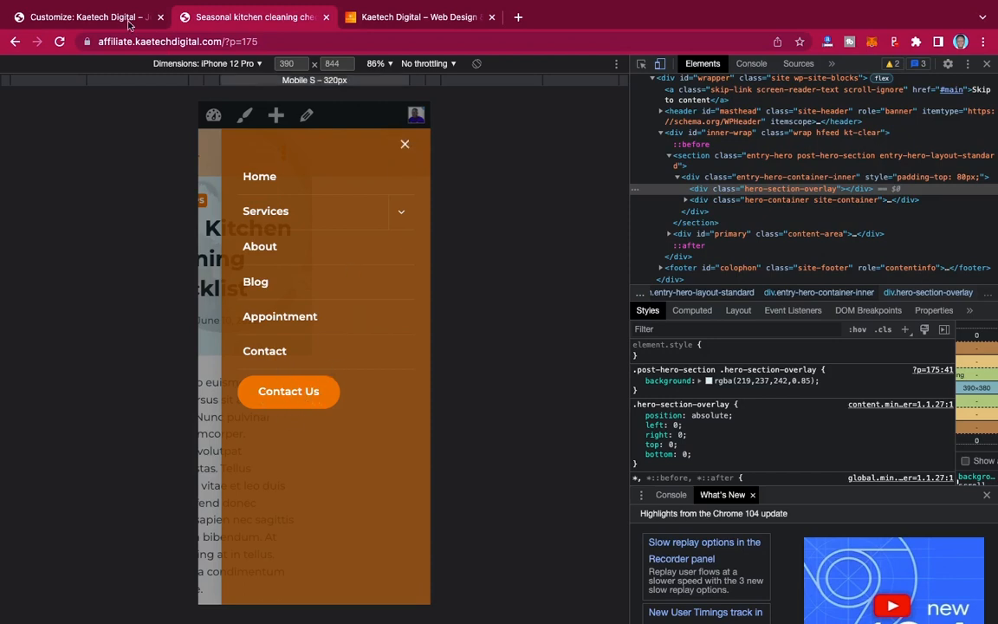
- Return to the customizer and look through the off-canvas mobile button's design options for colors, border, font, shadow and margin
{"action": "left_click", "coordinate": [109, 17]}
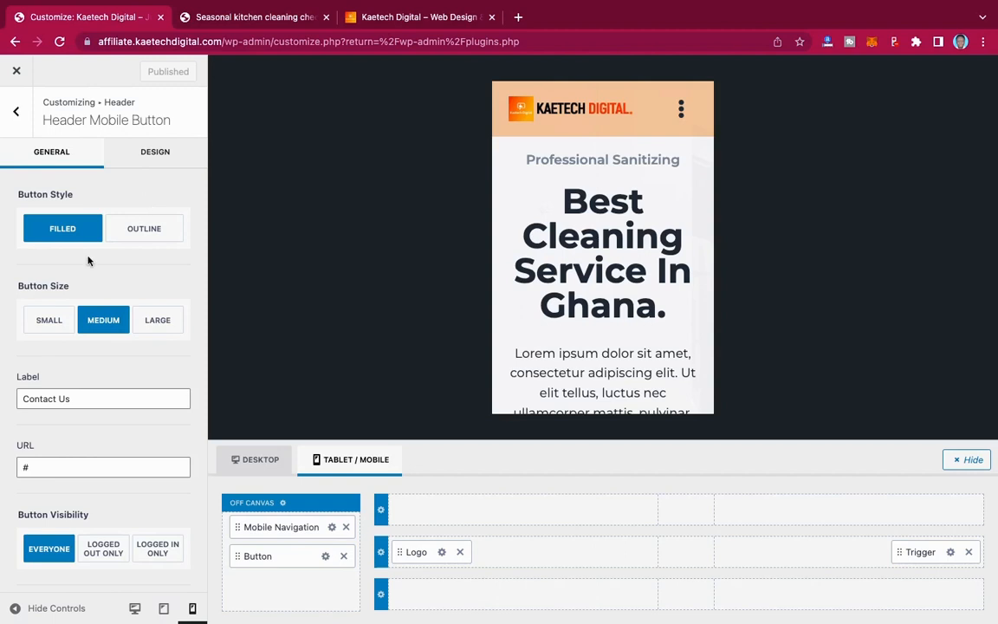
{"action": "left_click", "coordinate": [144, 158]}
{"action": "scroll", "coordinate": [96, 319], "scroll_direction": "down", "scroll_amount": 5}
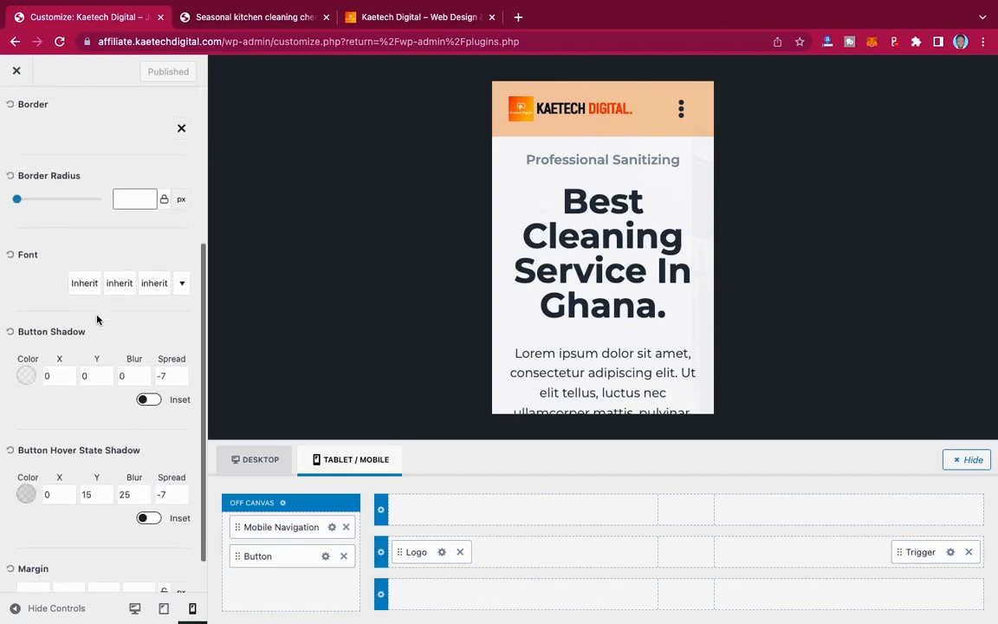
{"action": "scroll", "coordinate": [97, 319], "scroll_direction": "up", "scroll_amount": 3}
{"action": "scroll", "coordinate": [97, 319], "scroll_direction": "down", "scroll_amount": 3}
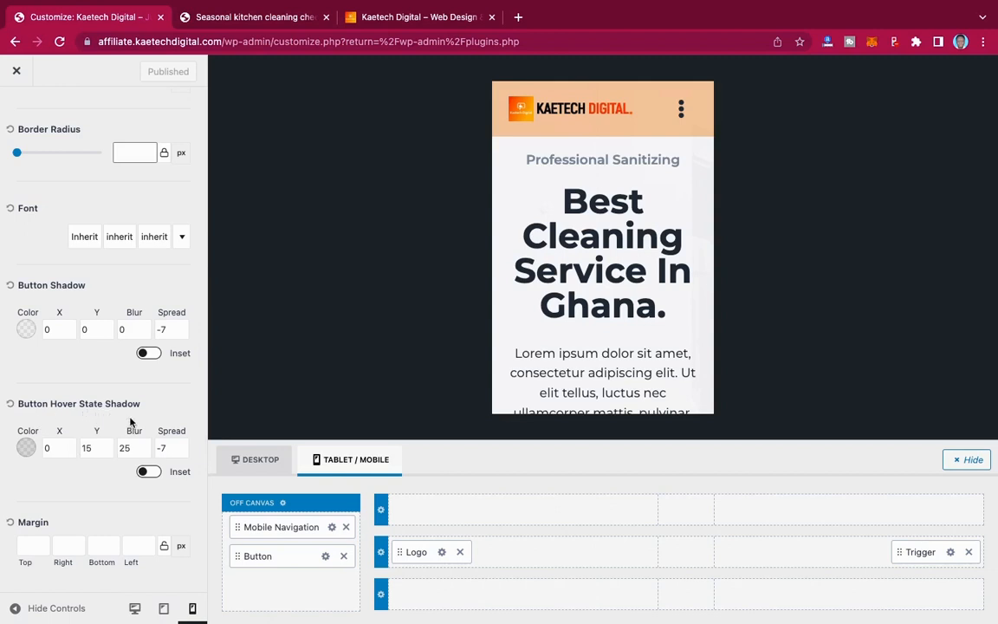
{"action": "scroll", "coordinate": [104, 374], "scroll_direction": "up", "scroll_amount": 5}
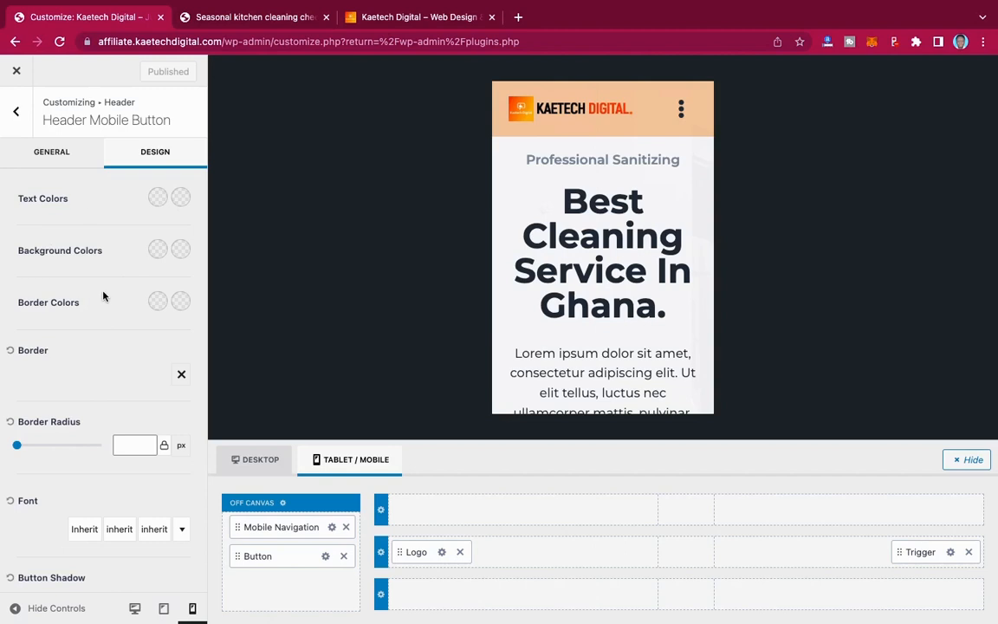
{"action": "left_click", "coordinate": [15, 116]}
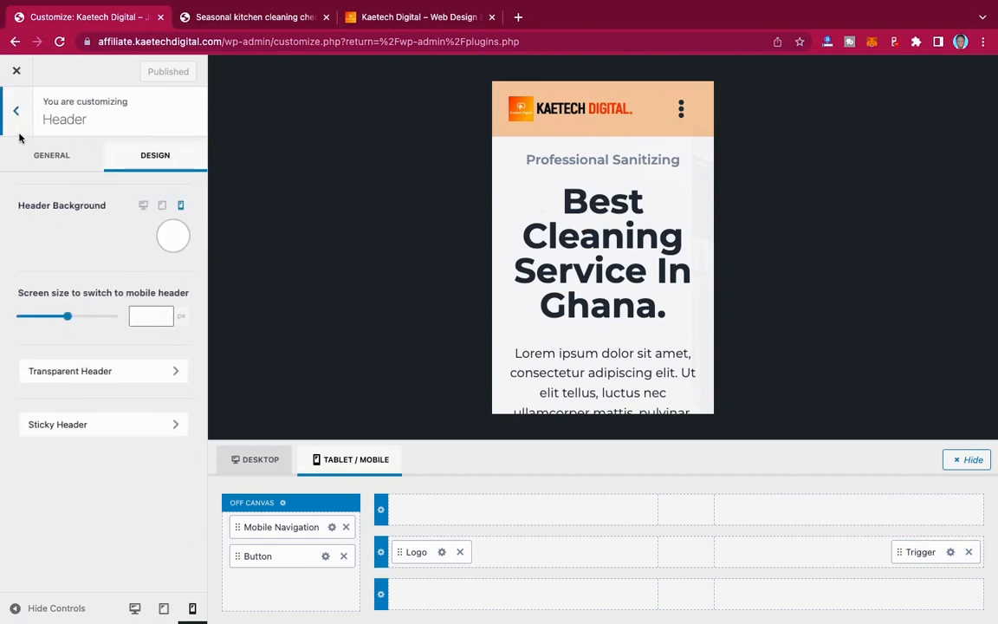
- Switch to the desktop header, try adding a Social element to the main row, and remove it
{"action": "left_click", "coordinate": [134, 608]}
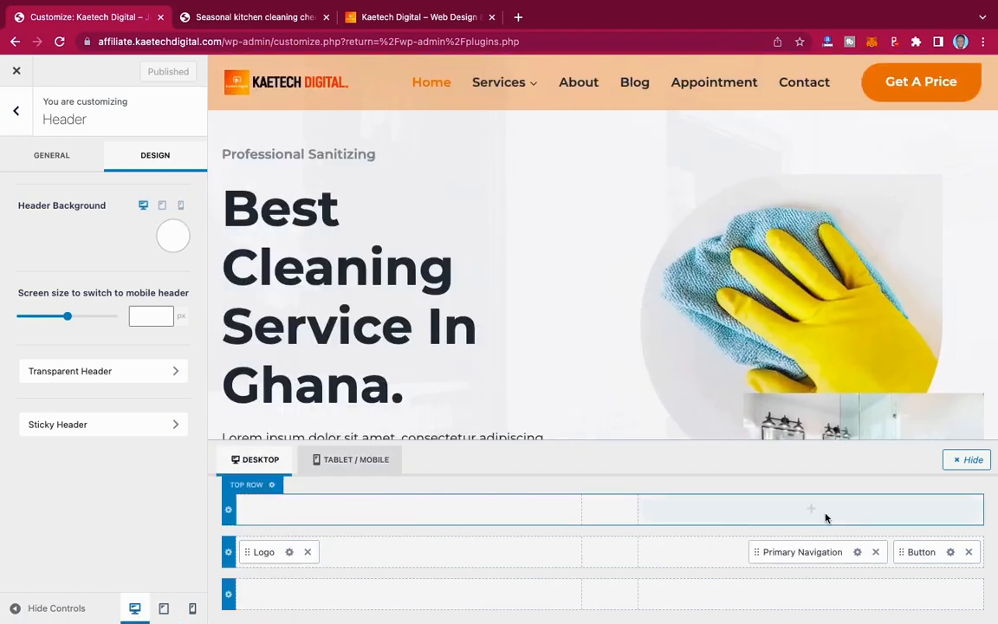
{"action": "left_click", "coordinate": [679, 554]}
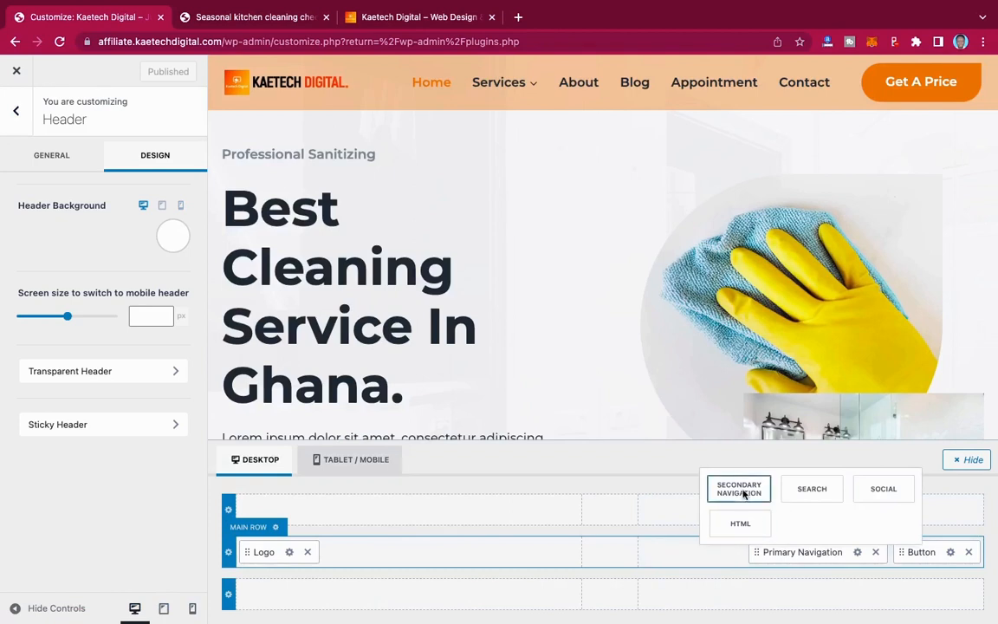
{"action": "left_click", "coordinate": [882, 489]}
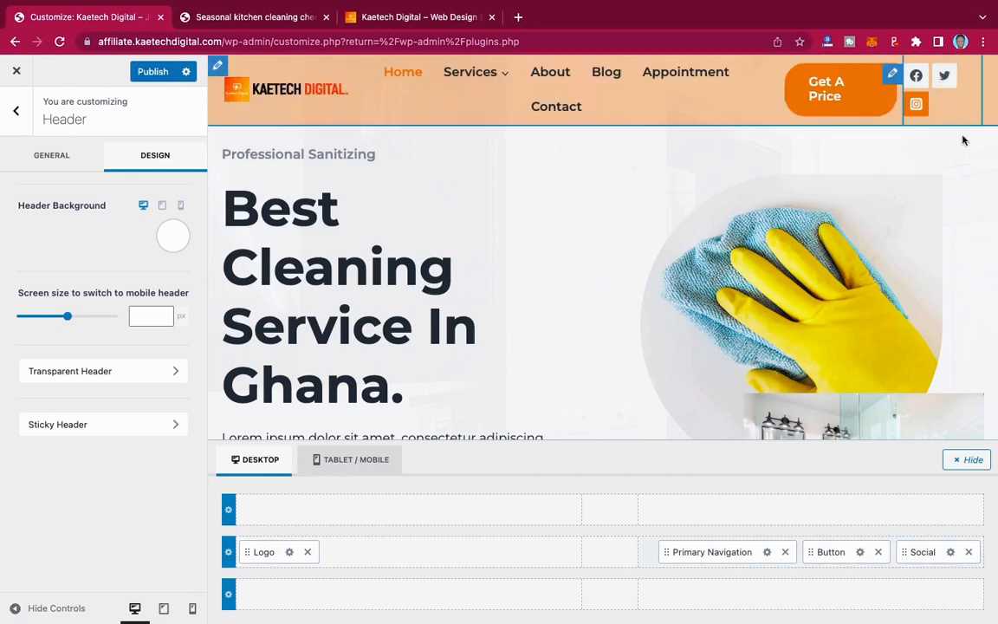
{"action": "left_click", "coordinate": [968, 551]}
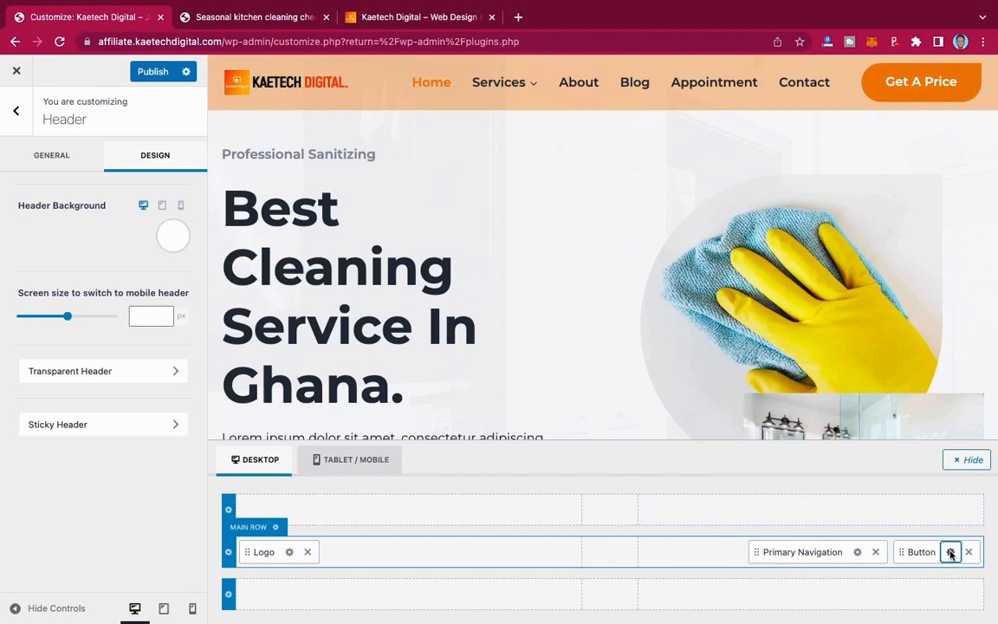
- Review the desktop Get a Price button's design settings and try changing its border radius
{"action": "left_click", "coordinate": [950, 552]}
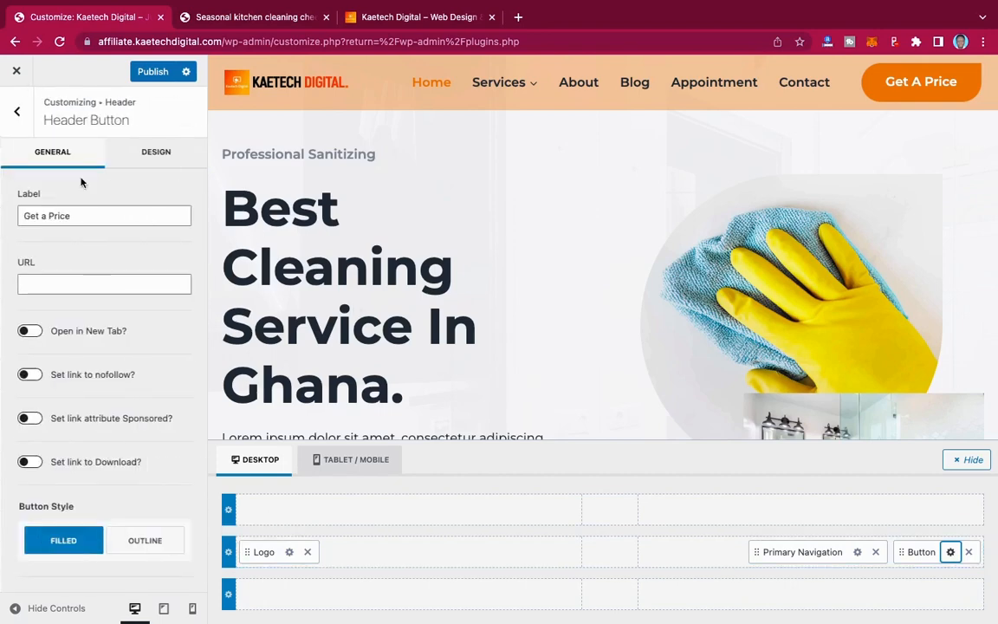
{"action": "left_click", "coordinate": [154, 158]}
{"action": "scroll", "coordinate": [115, 327], "scroll_direction": "down", "scroll_amount": 5}
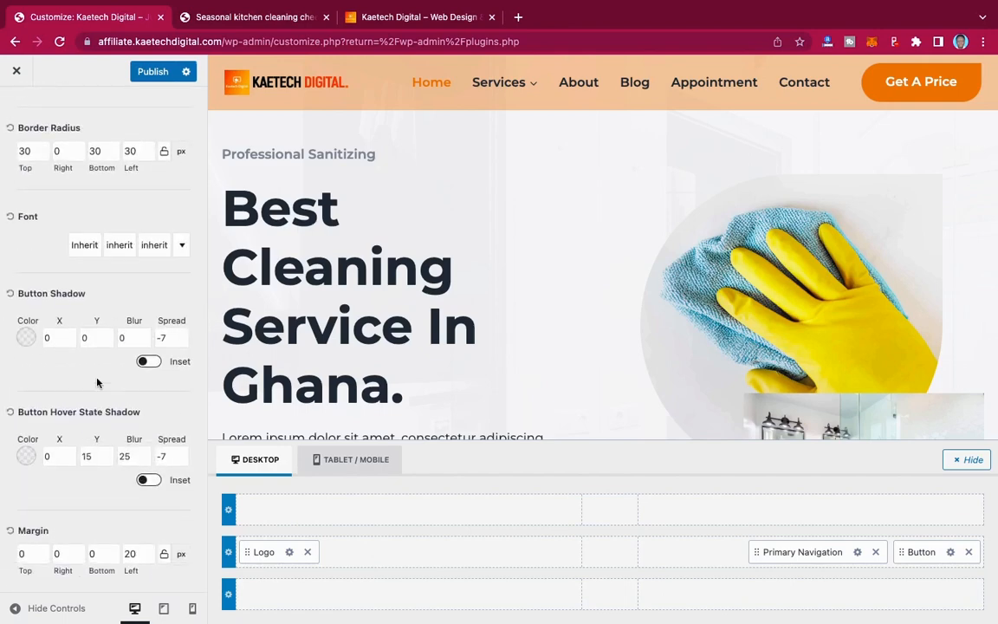
{"action": "scroll", "coordinate": [87, 429], "scroll_direction": "up", "scroll_amount": 5}
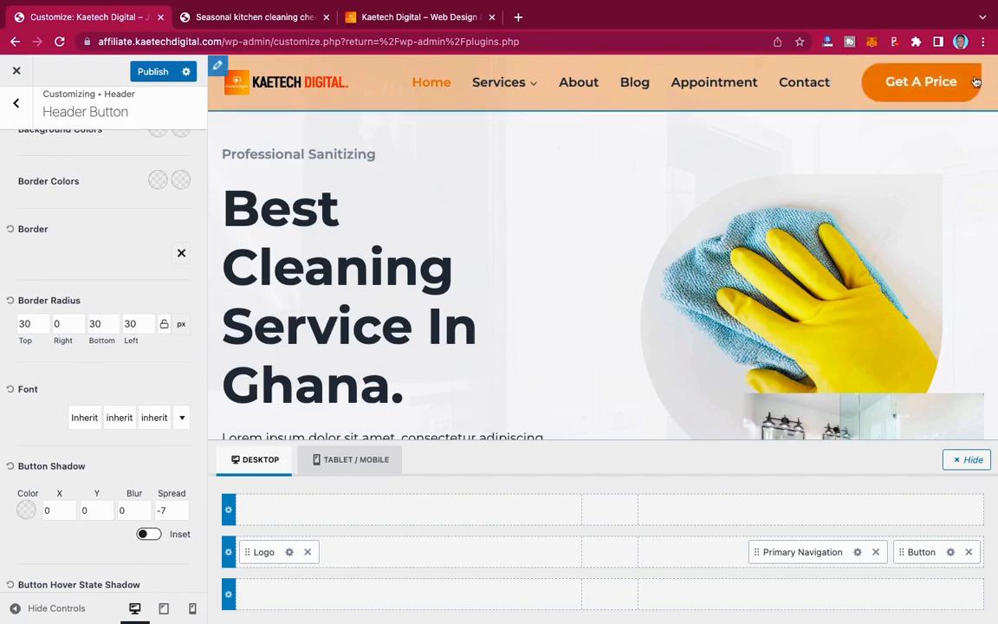
{"action": "left_click", "coordinate": [55, 325]}
{"action": "type", "text": "3"}
{"action": "key", "text": "BackSpace"}
- Publish the header changes, leave the header settings, and open the Footer builder
{"action": "left_click", "coordinate": [154, 76]}
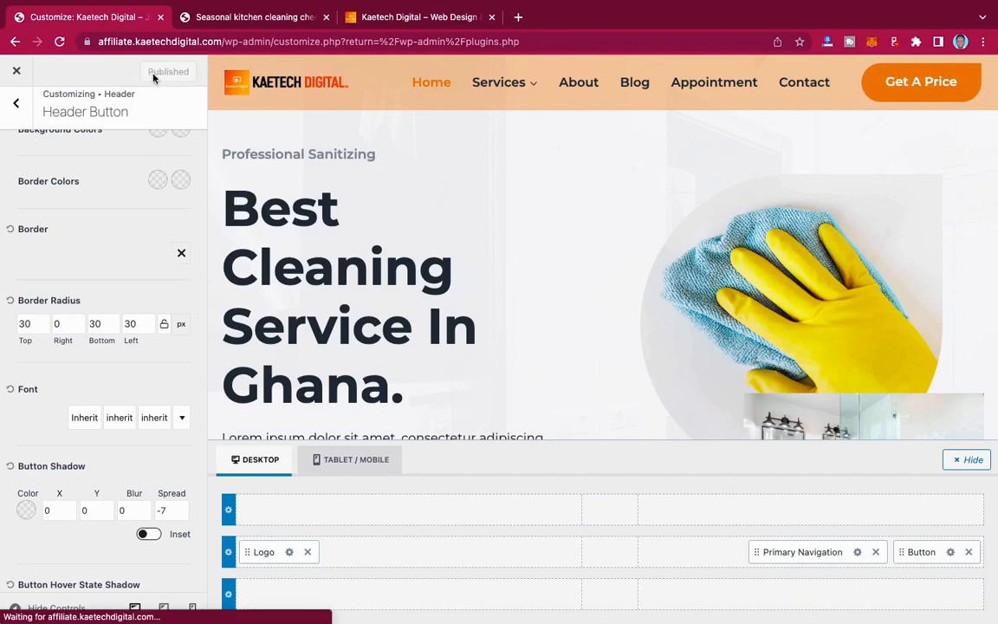
{"action": "left_click", "coordinate": [17, 104]}
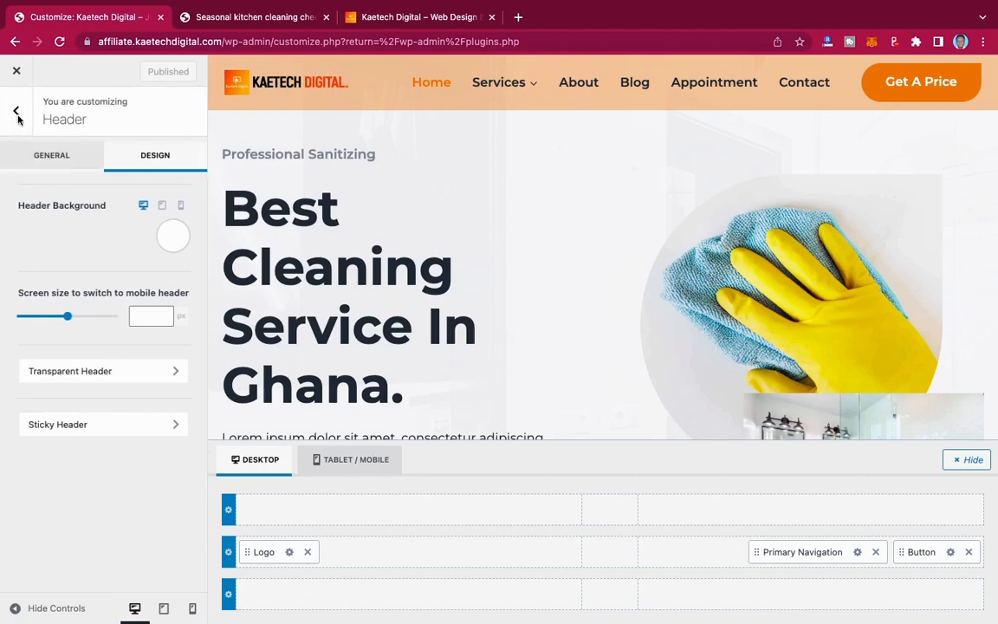
{"action": "left_click", "coordinate": [18, 117]}
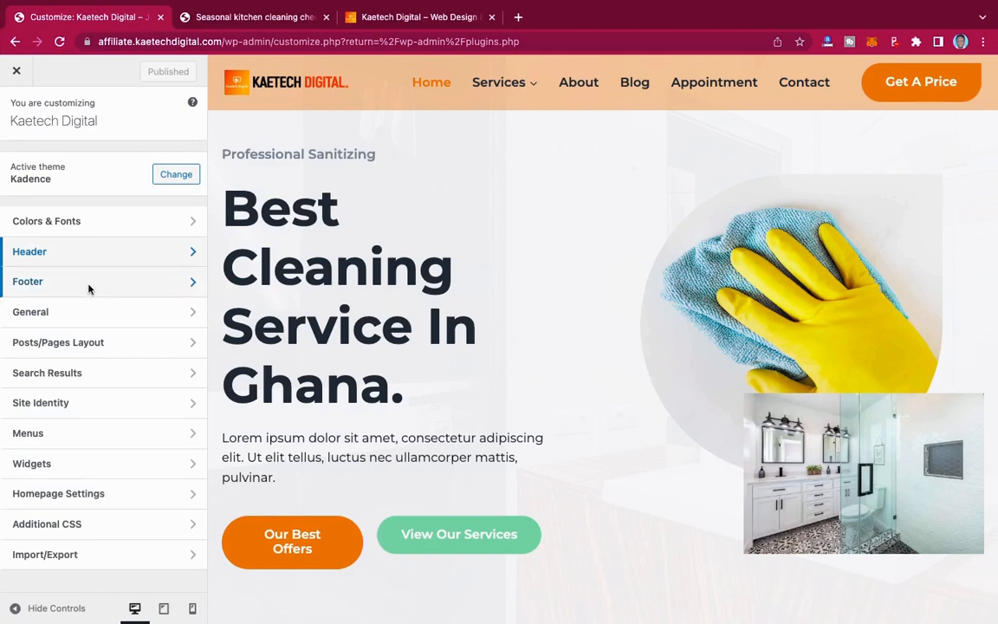
{"action": "left_click", "coordinate": [145, 282]}
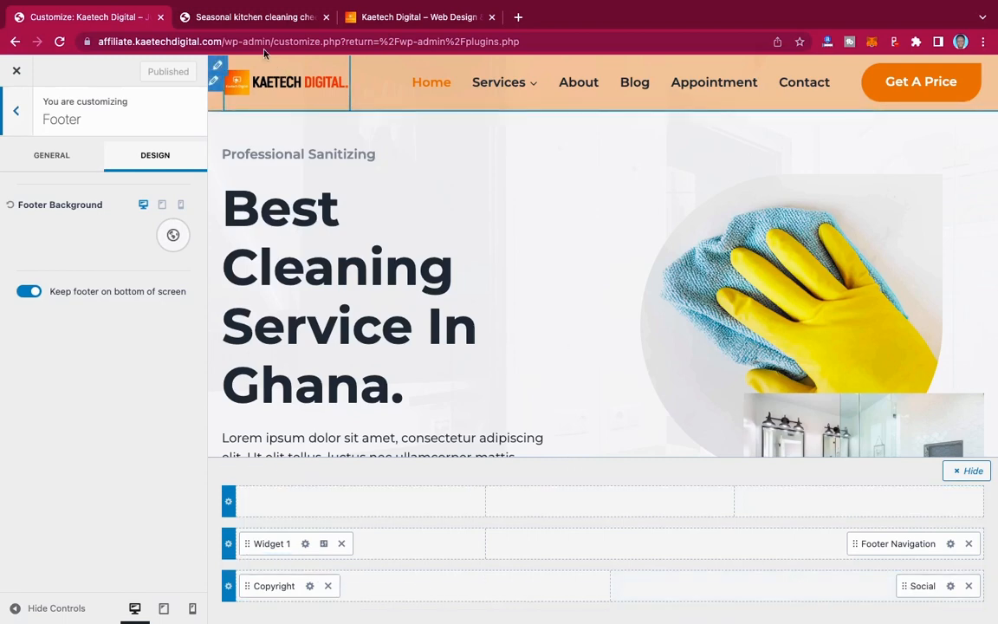
- Close the developer tools on the post page and compare its footer with the rows in the footer builder and customizer preview
{"action": "left_click", "coordinate": [267, 21]}
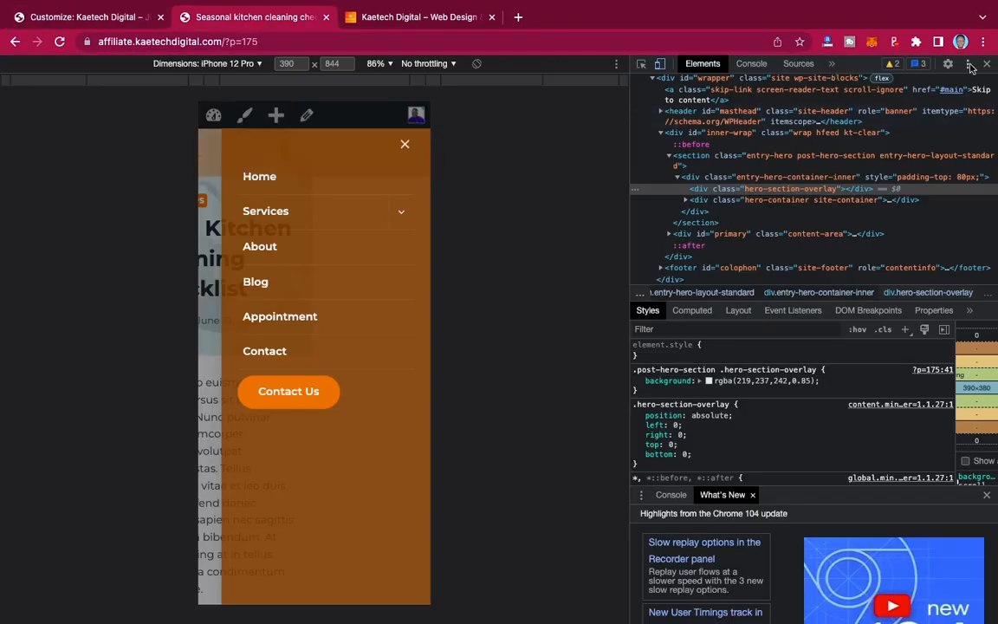
{"action": "key", "text": "super+alt+i"}
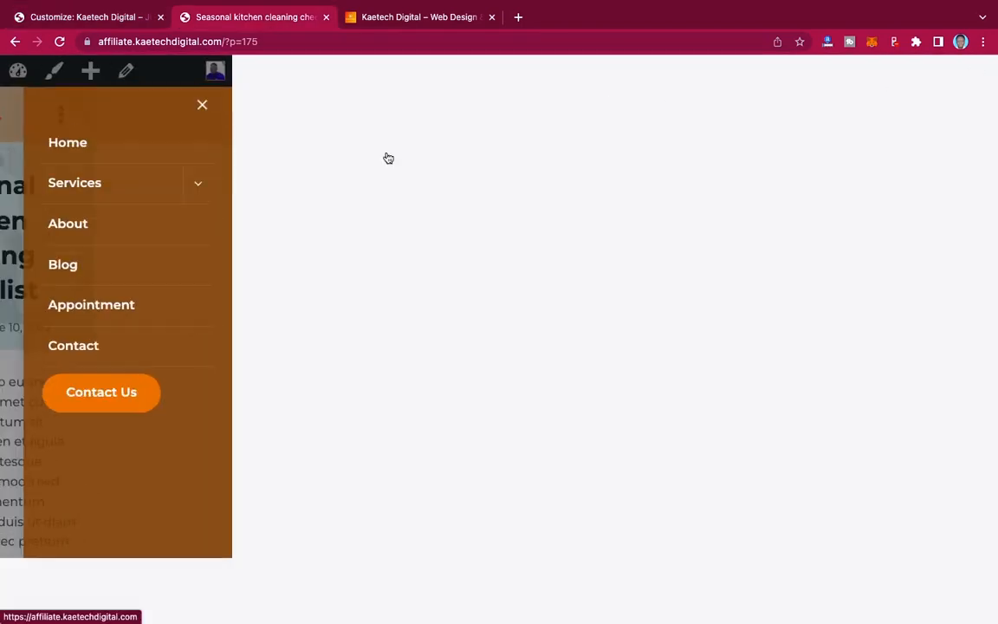
{"action": "scroll", "coordinate": [624, 396], "scroll_direction": "down", "scroll_amount": 20}
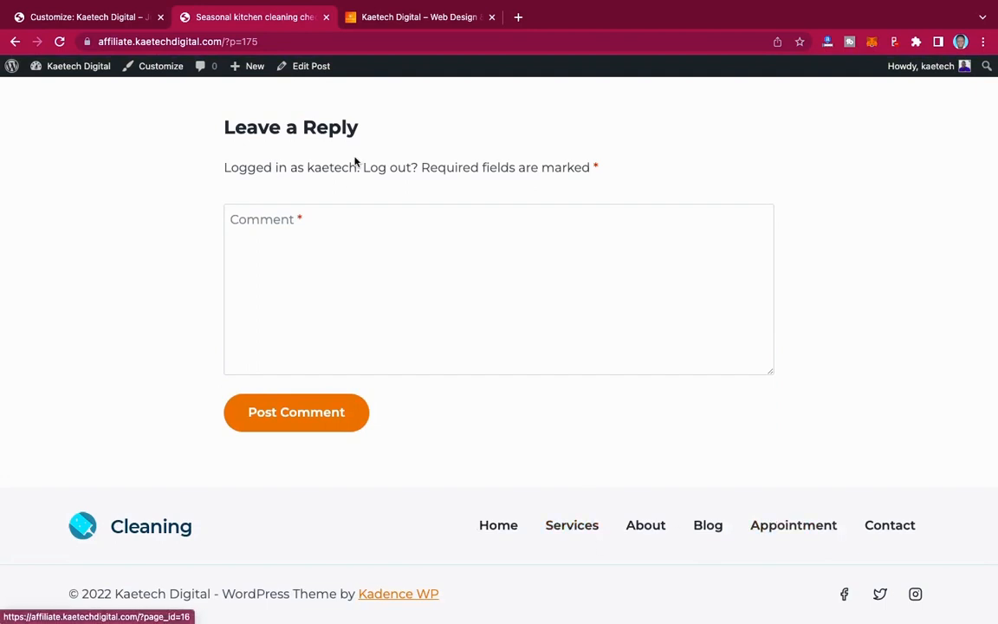
{"action": "left_click", "coordinate": [91, 17]}
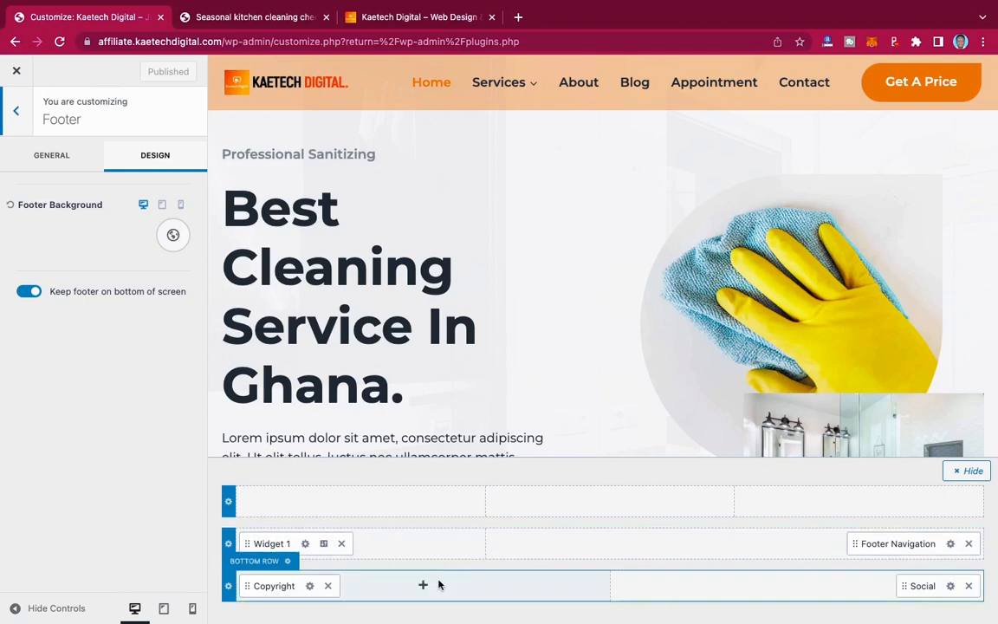
{"action": "left_click", "coordinate": [247, 19]}
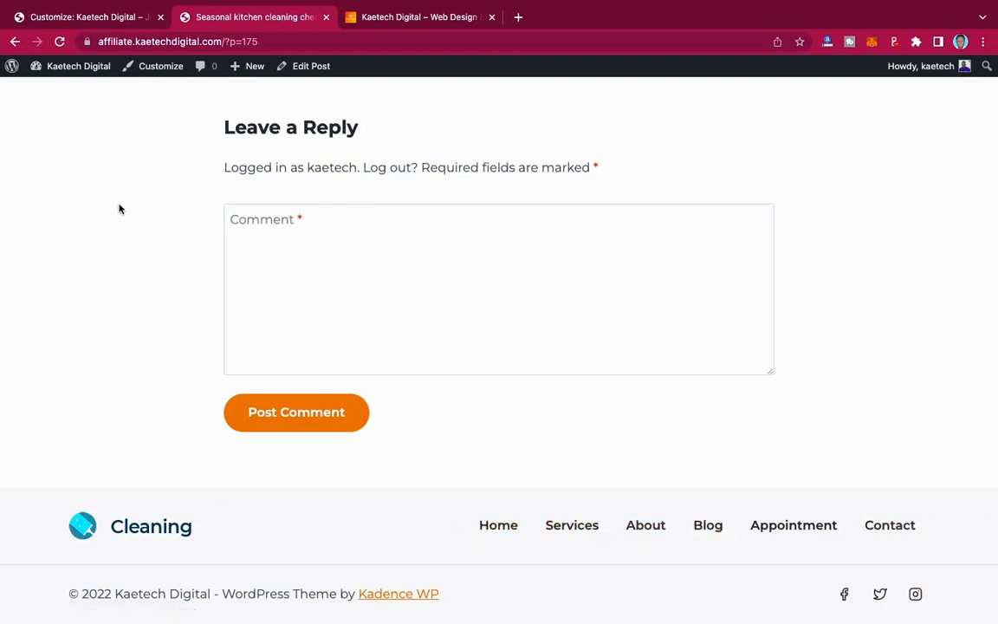
{"action": "left_click", "coordinate": [104, 19]}
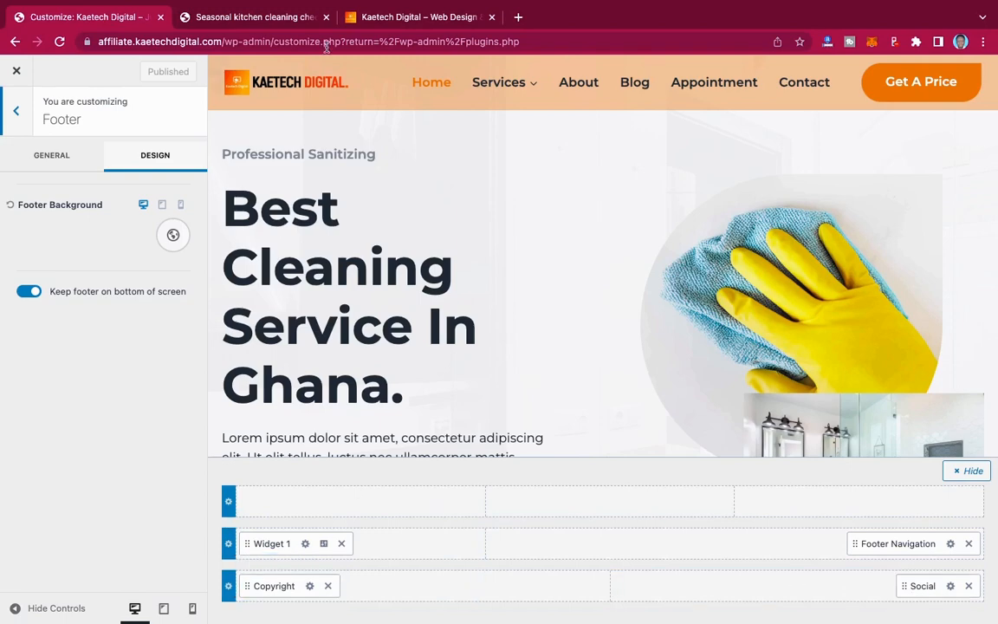
{"action": "left_click", "coordinate": [280, 17]}
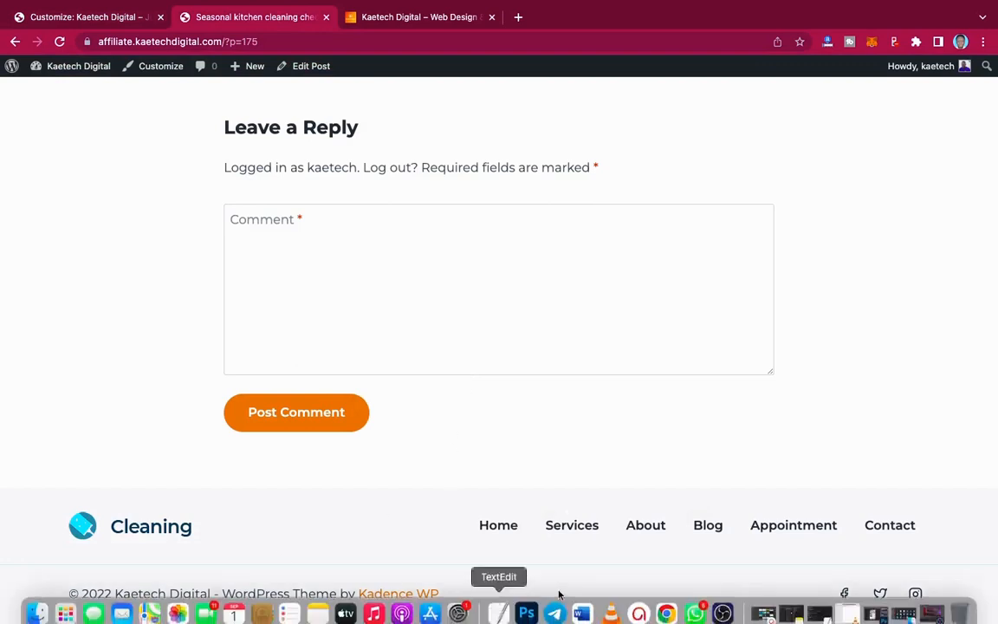
{"action": "left_click", "coordinate": [86, 17]}
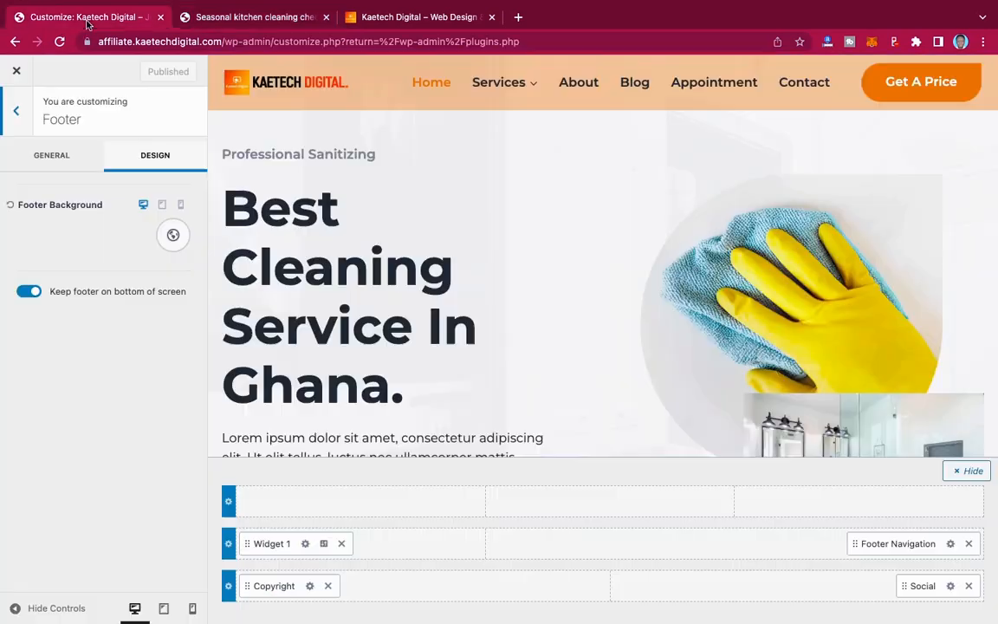
{"action": "scroll", "coordinate": [448, 328], "scroll_direction": "down", "scroll_amount": 10}
{"action": "scroll", "coordinate": [447, 328], "scroll_direction": "down", "scroll_amount": 10}
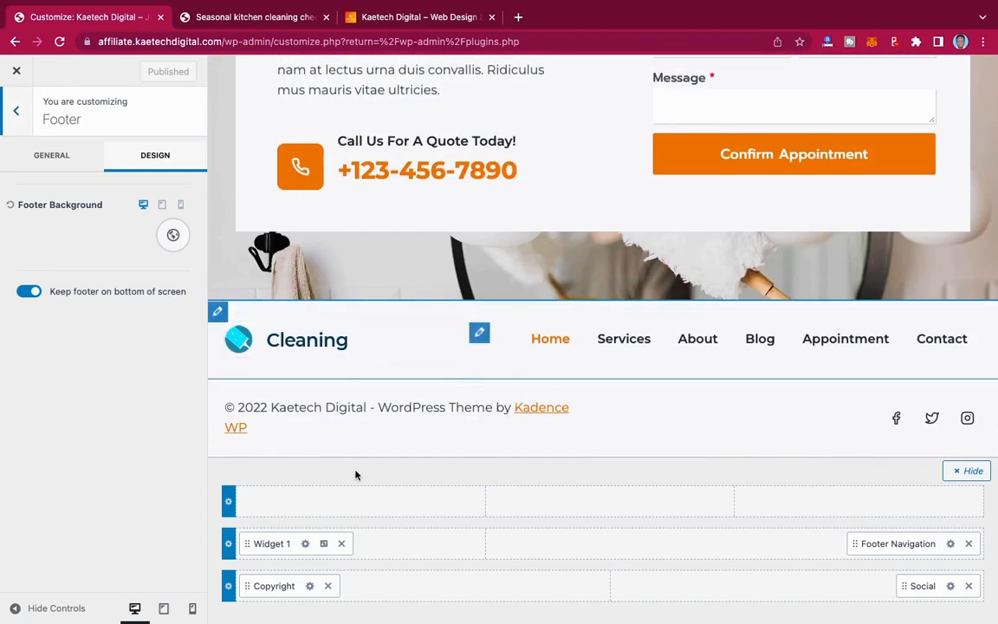
- Open the footer bottom row's settings and set its background to the dark palette color 1F2933
{"action": "left_click", "coordinate": [228, 587]}
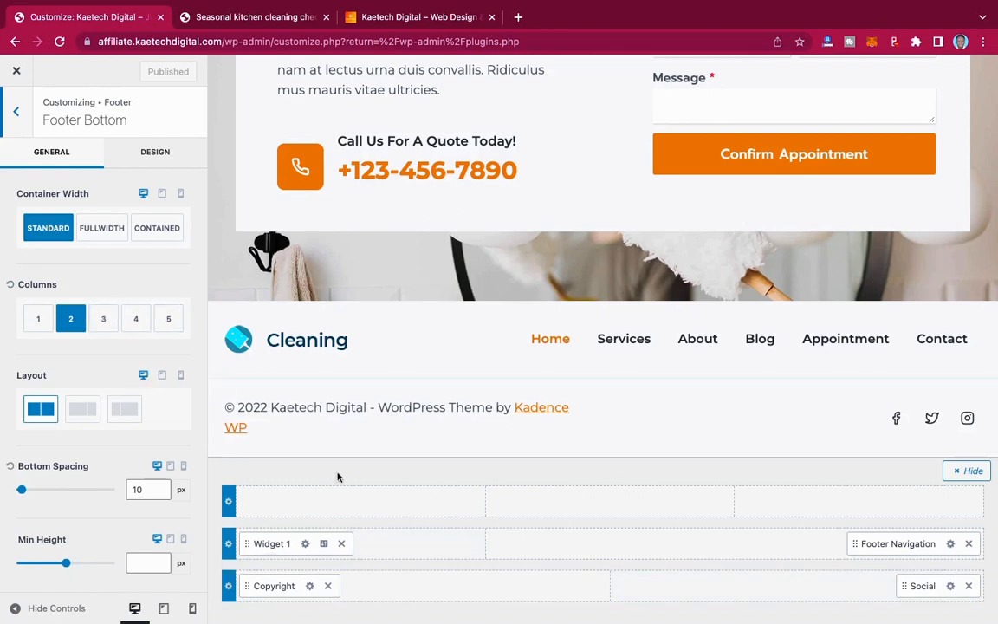
{"action": "left_click", "coordinate": [41, 417]}
{"action": "scroll", "coordinate": [114, 473], "scroll_direction": "down", "scroll_amount": 1}
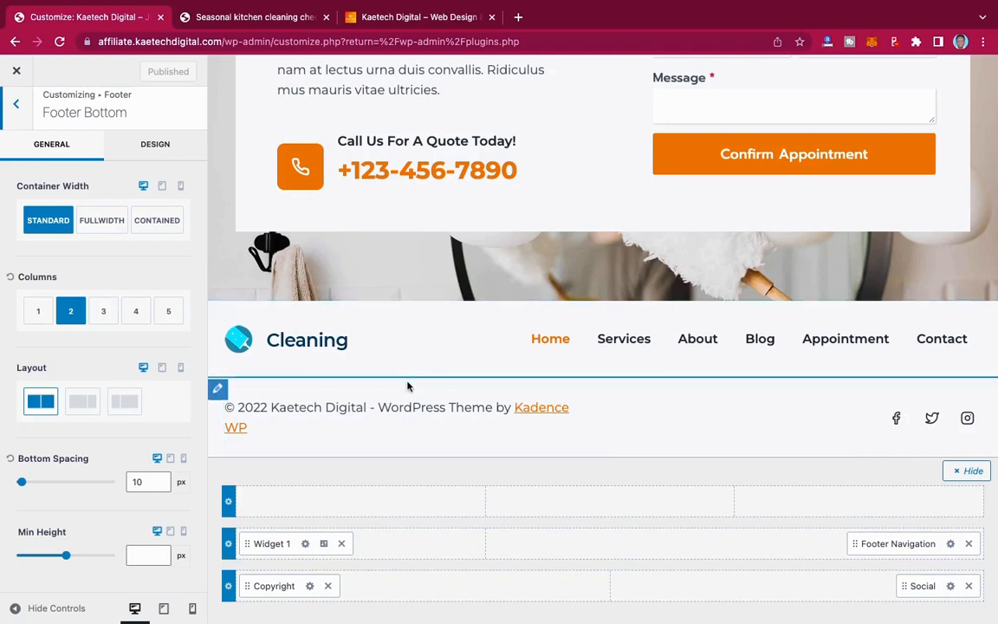
{"action": "left_click", "coordinate": [155, 144]}
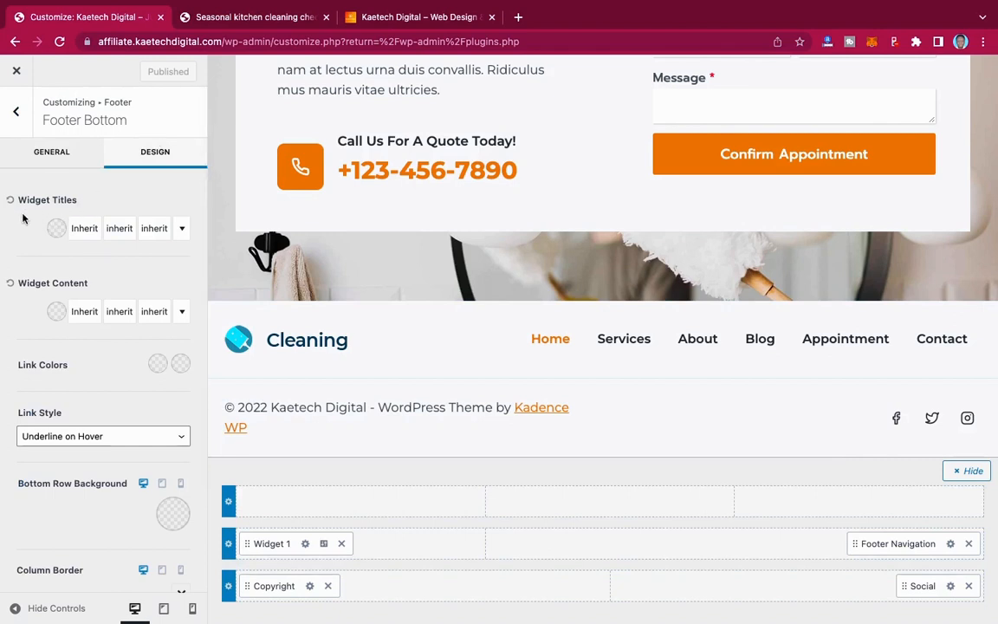
{"action": "scroll", "coordinate": [46, 391], "scroll_direction": "down", "scroll_amount": 3}
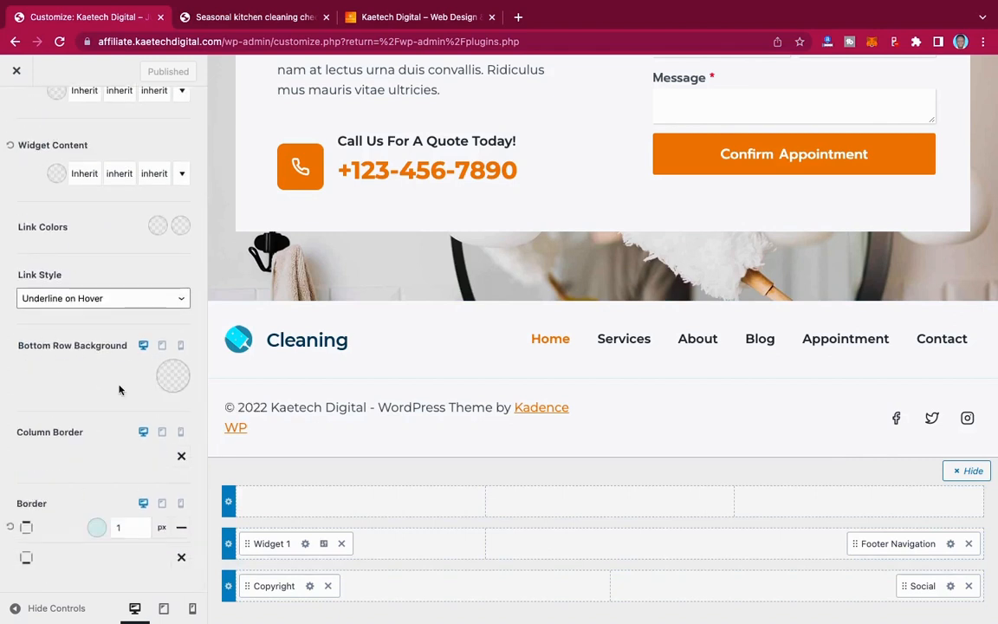
{"action": "left_click", "coordinate": [173, 376]}
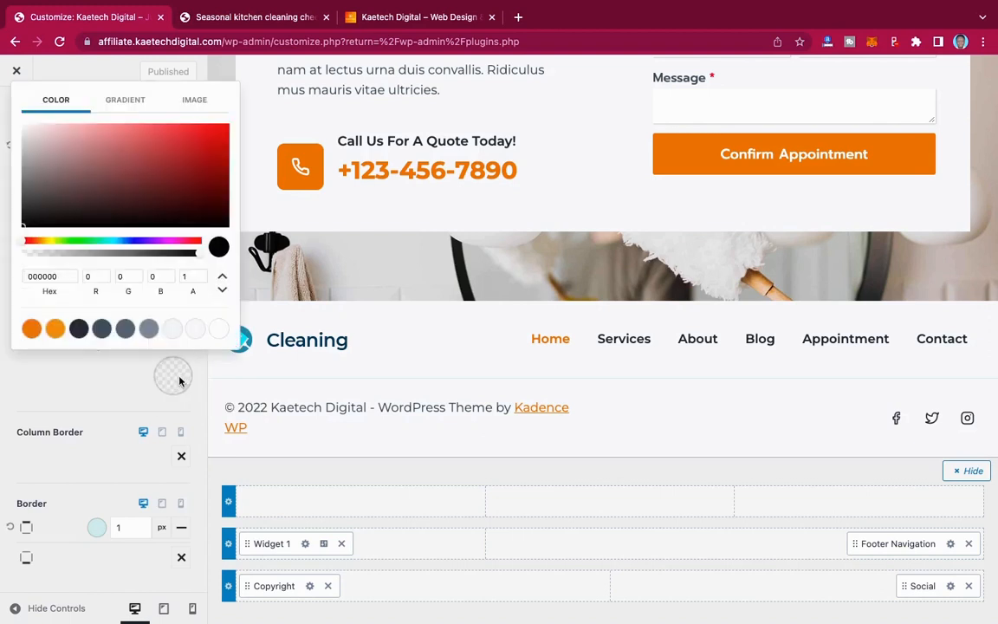
{"action": "left_click", "coordinate": [78, 329]}
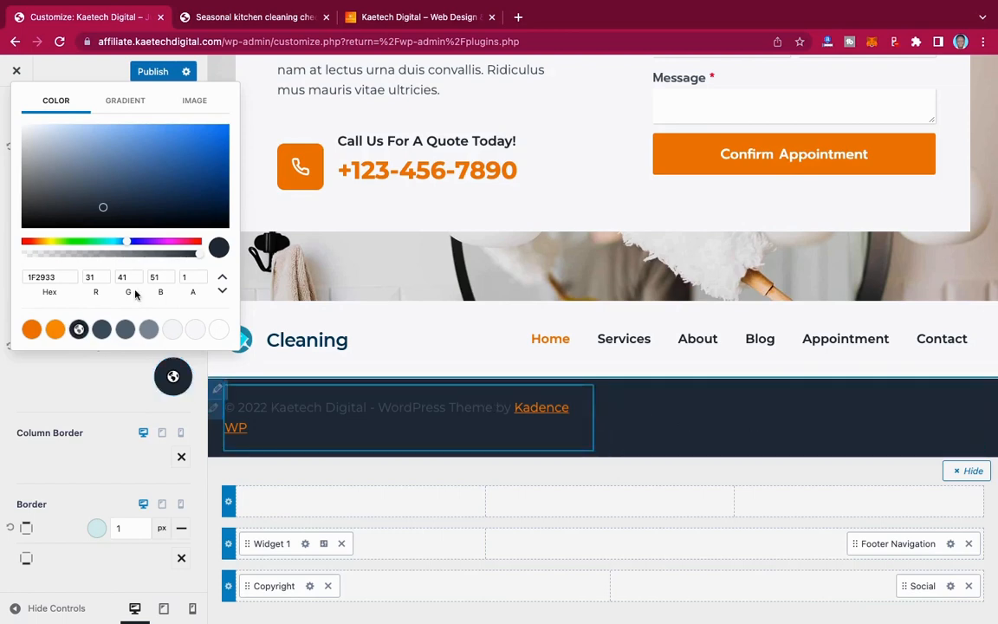
- Set the footer bottom row's widget content text to the white palette color FFFFFF
{"action": "left_click", "coordinate": [101, 410]}
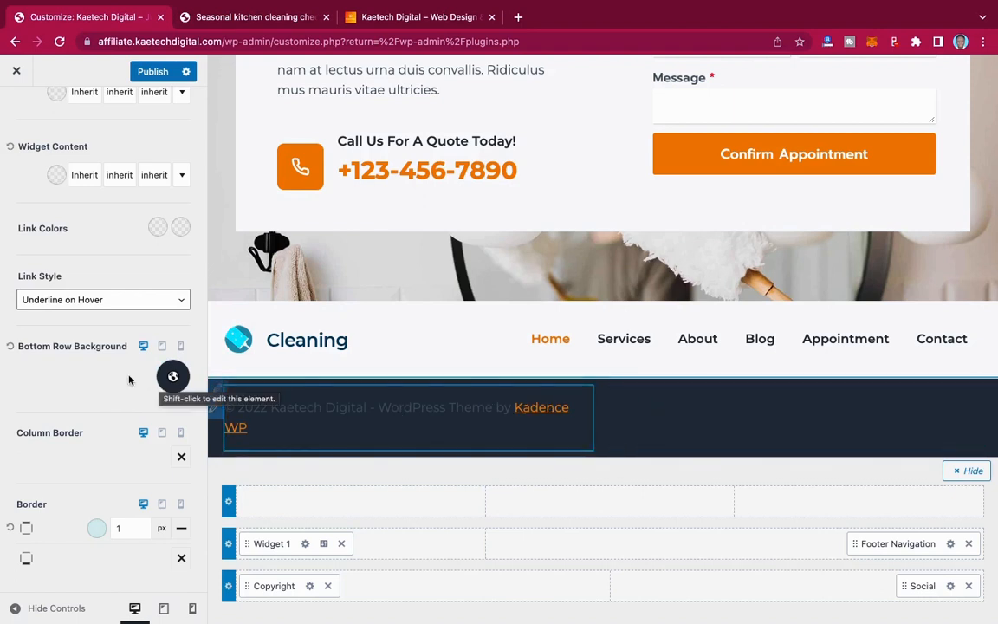
{"action": "scroll", "coordinate": [129, 379], "scroll_direction": "up", "scroll_amount": 3}
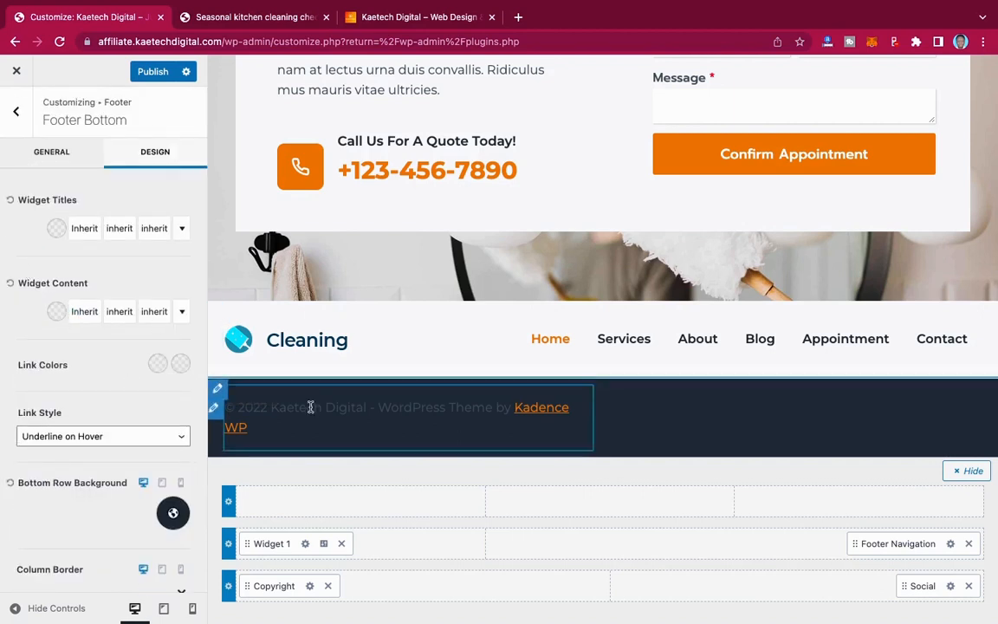
{"action": "left_click", "coordinate": [56, 311]}
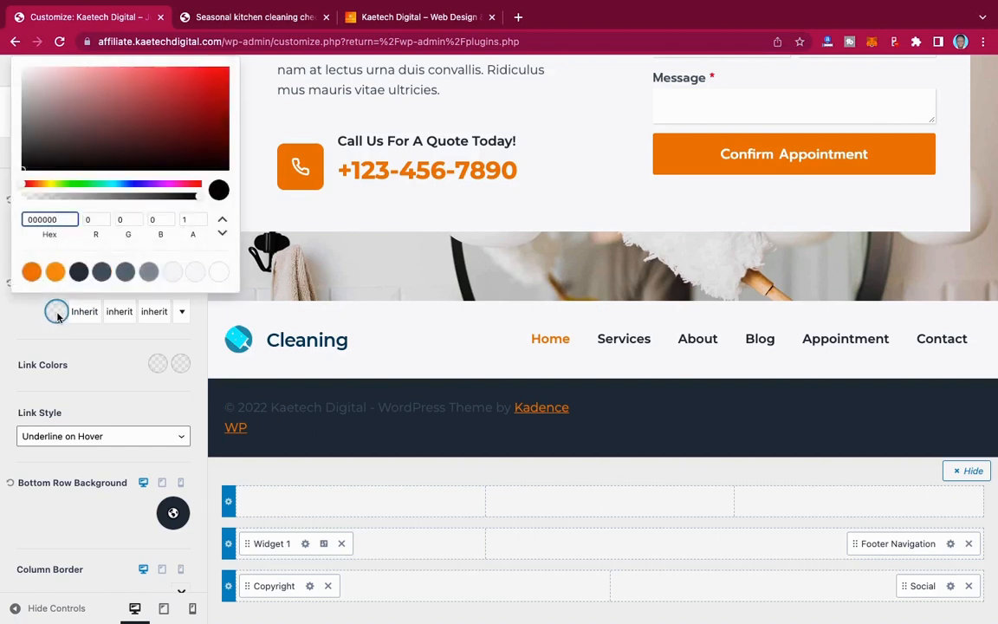
{"action": "left_click", "coordinate": [218, 272]}
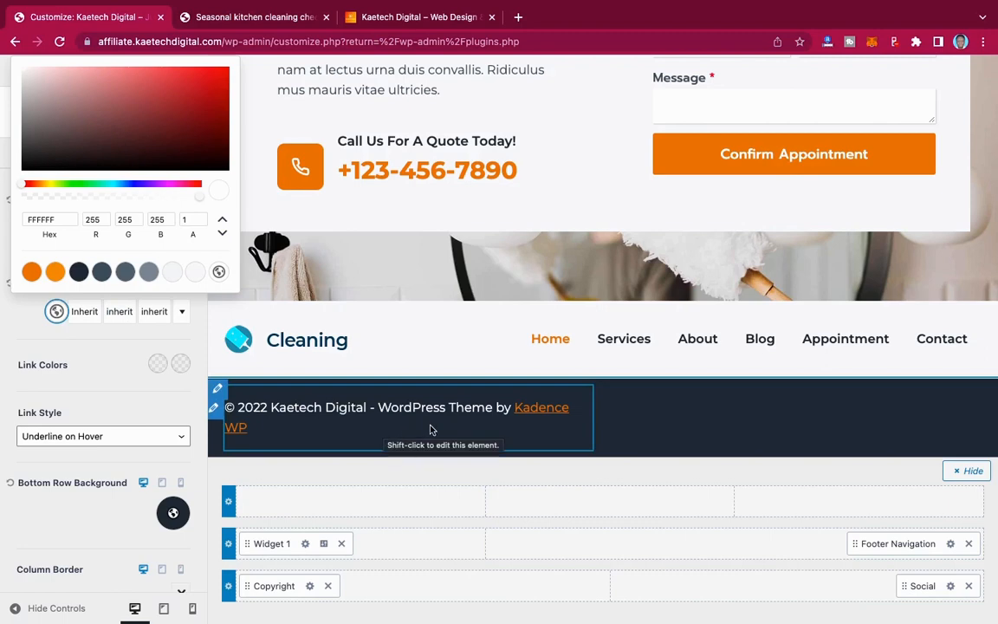
{"action": "left_click", "coordinate": [84, 313]}
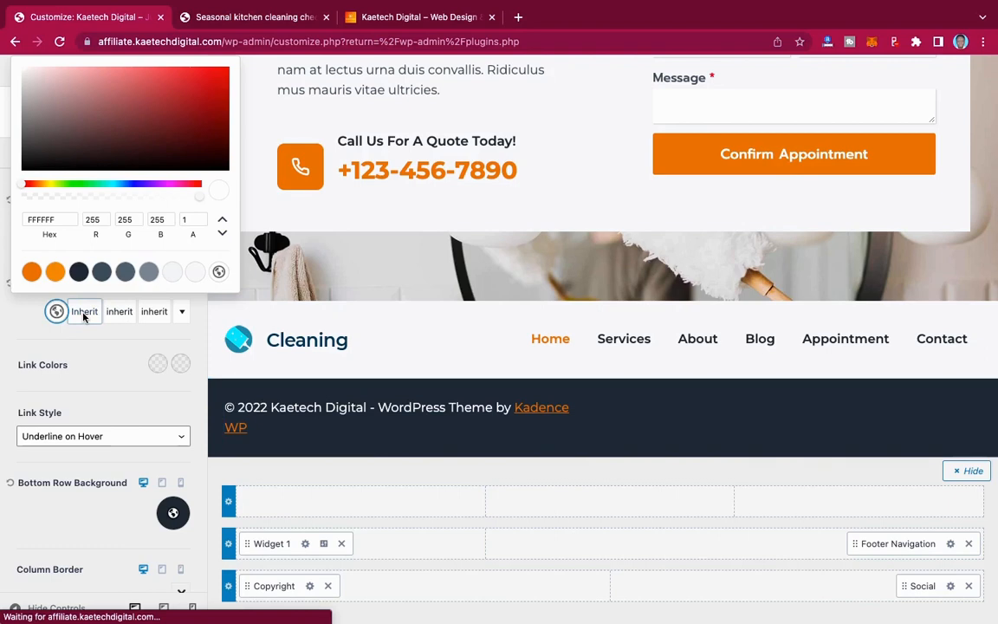
{"action": "left_click", "coordinate": [56, 310]}
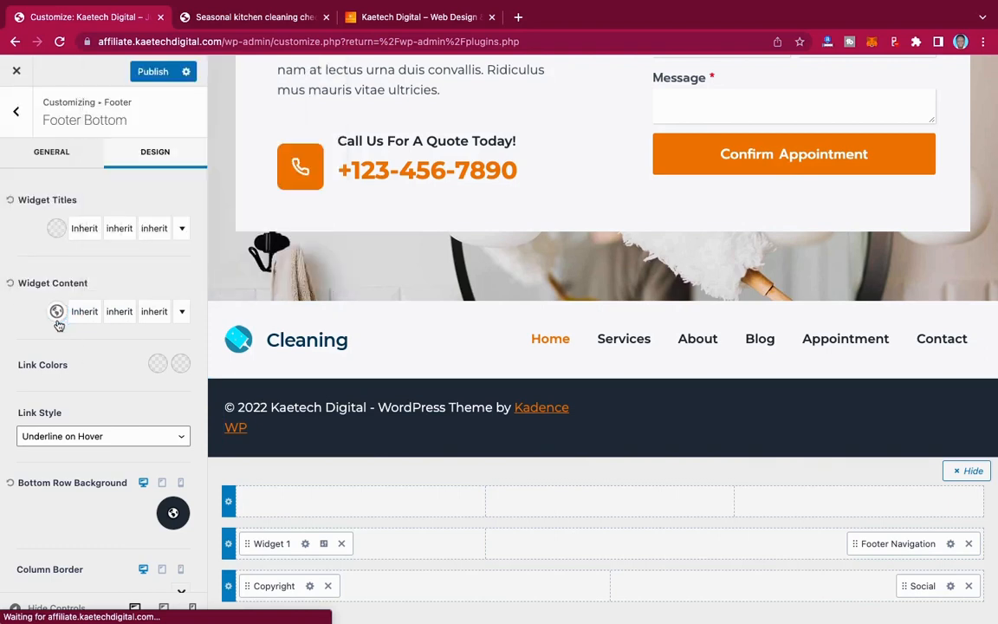
- Set the footer bottom row's widget content to font weight 300 and font size 12 px
{"action": "left_click", "coordinate": [85, 313]}
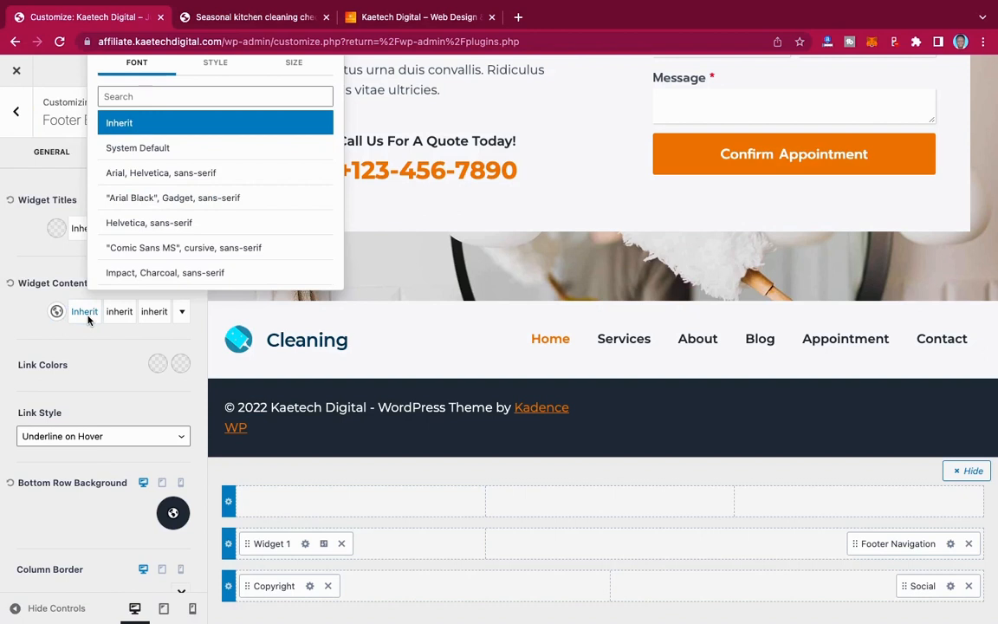
{"action": "left_click", "coordinate": [213, 71]}
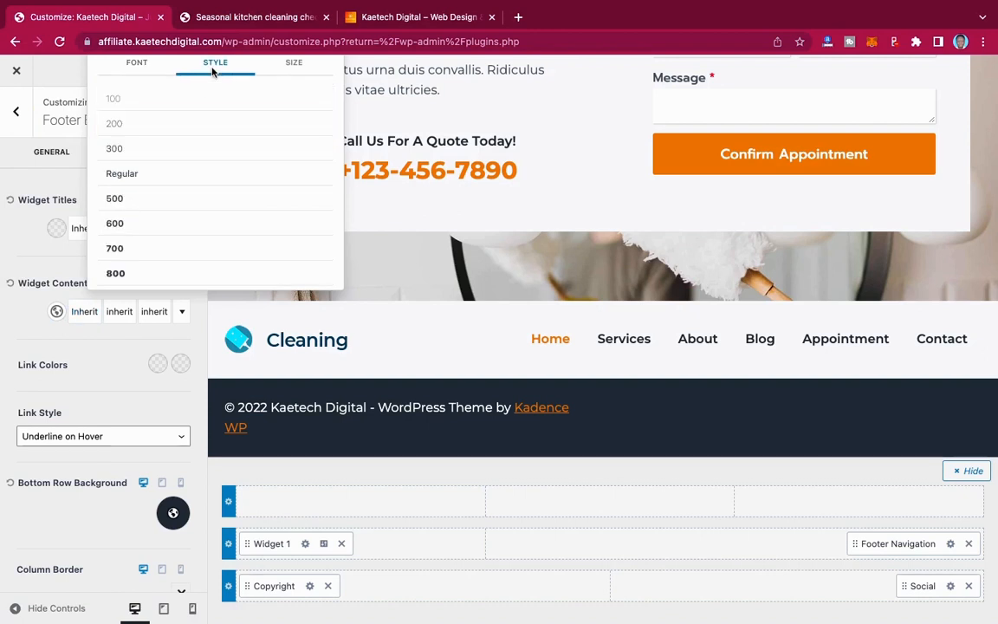
{"action": "left_click", "coordinate": [118, 151]}
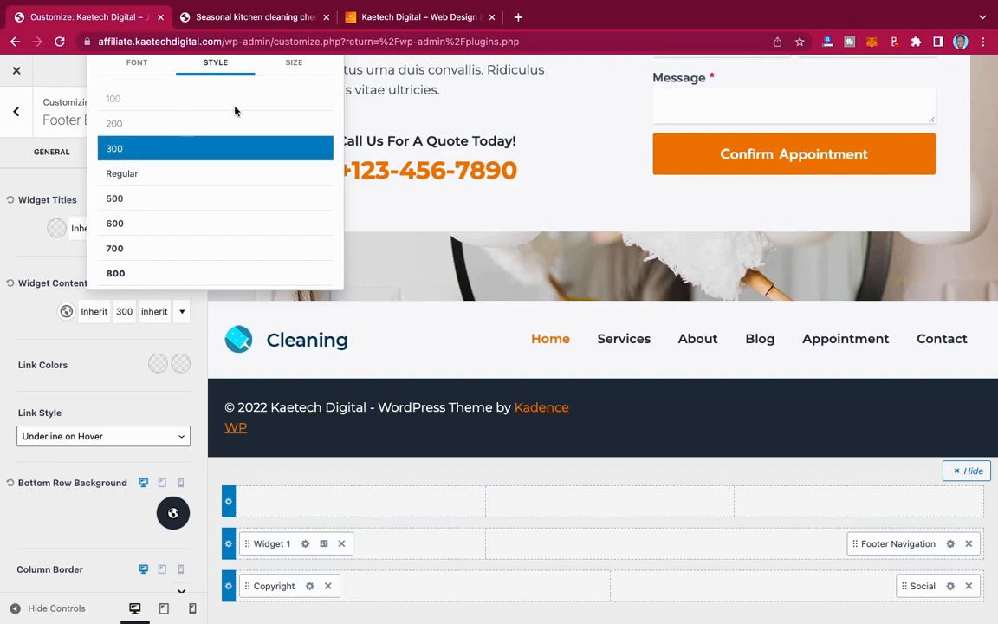
{"action": "left_click", "coordinate": [294, 69]}
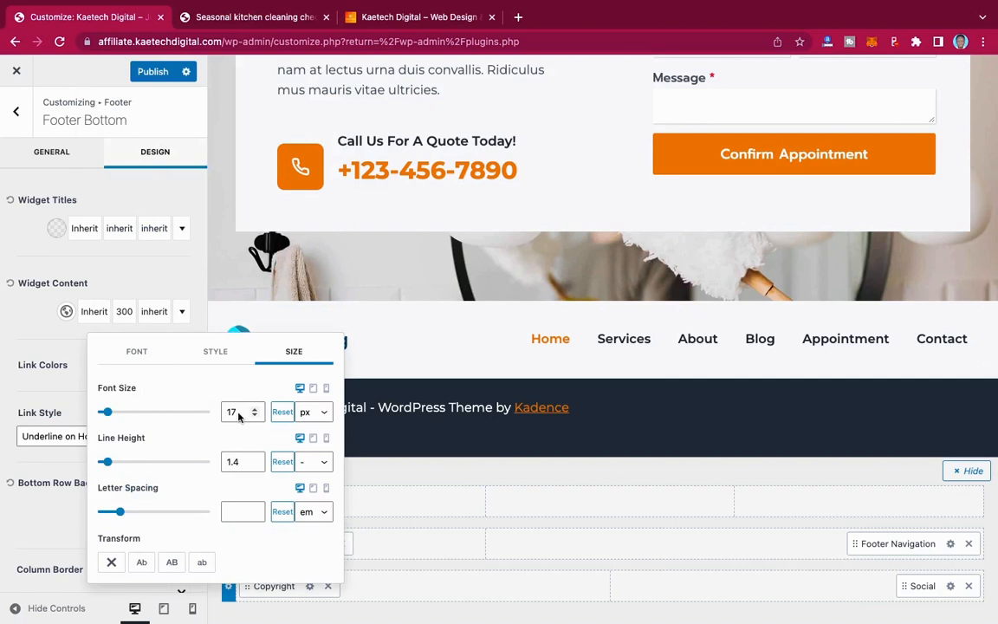
{"action": "left_click_drag", "start_coordinate": [239, 416], "coordinate": [220, 413]}
{"action": "type", "text": "12"}
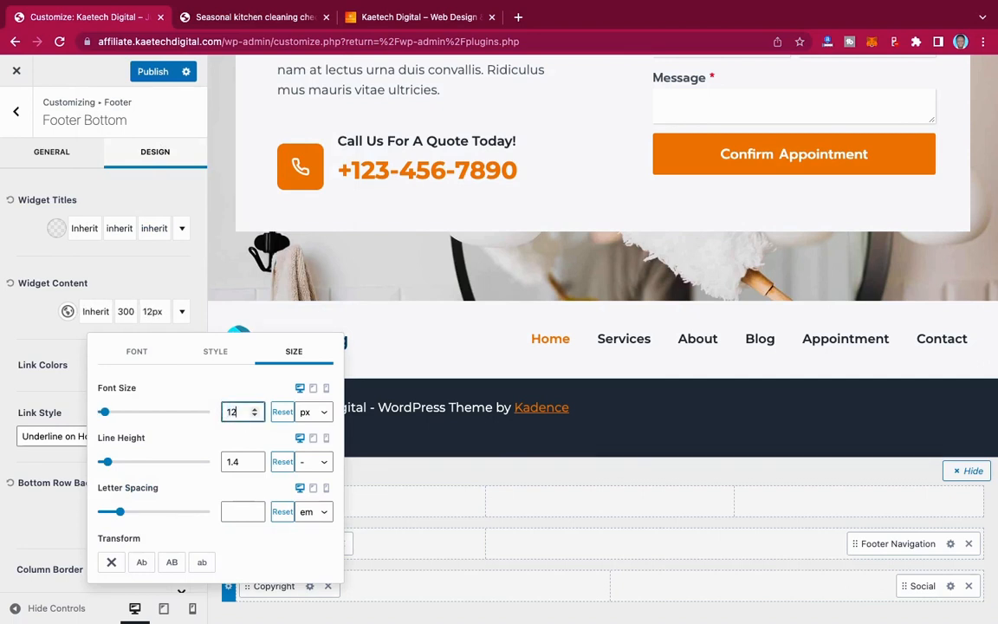
{"action": "left_click", "coordinate": [58, 337]}
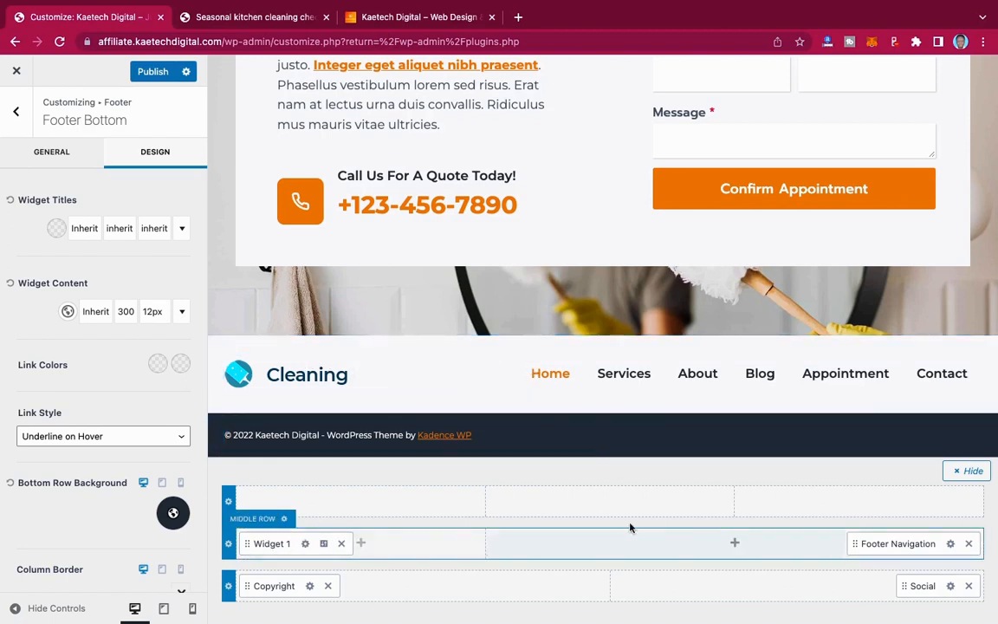
- Open the footer Social element's design settings and set its initial icon color to the white palette color
{"action": "left_click", "coordinate": [423, 586]}
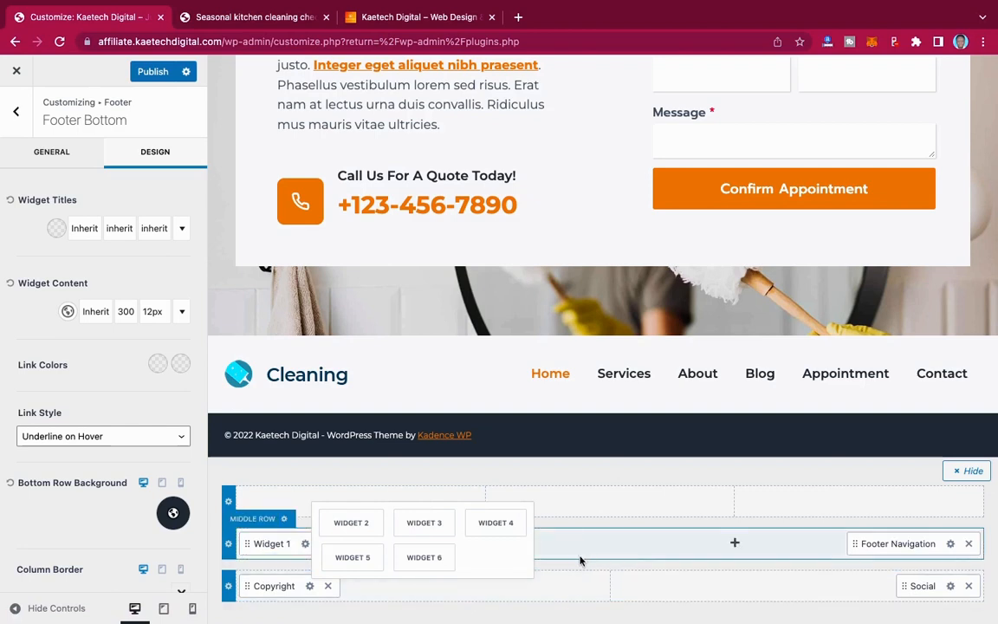
{"action": "left_click", "coordinate": [579, 565]}
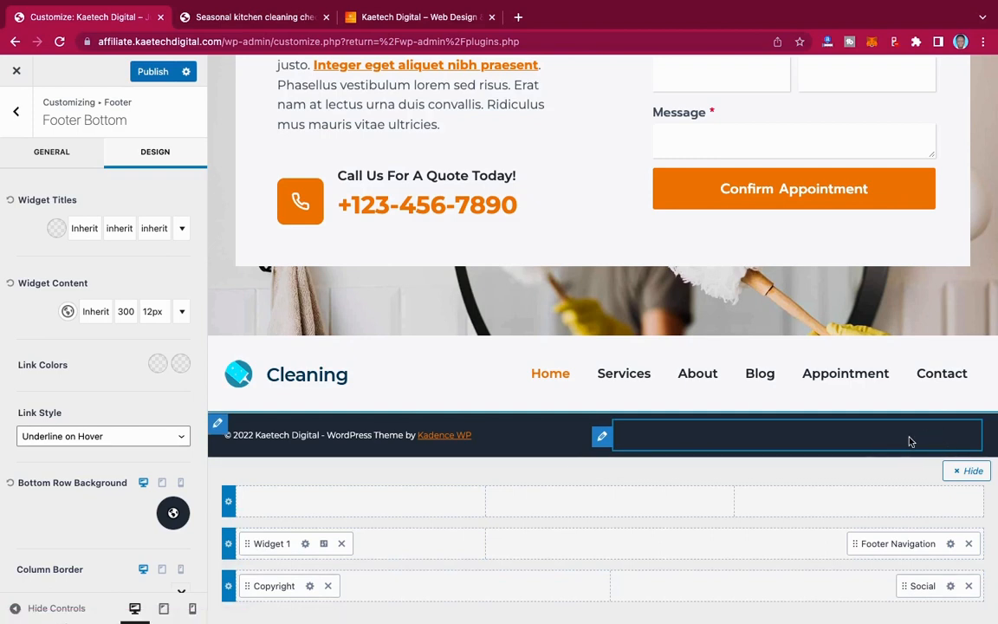
{"action": "left_click", "coordinate": [950, 587]}
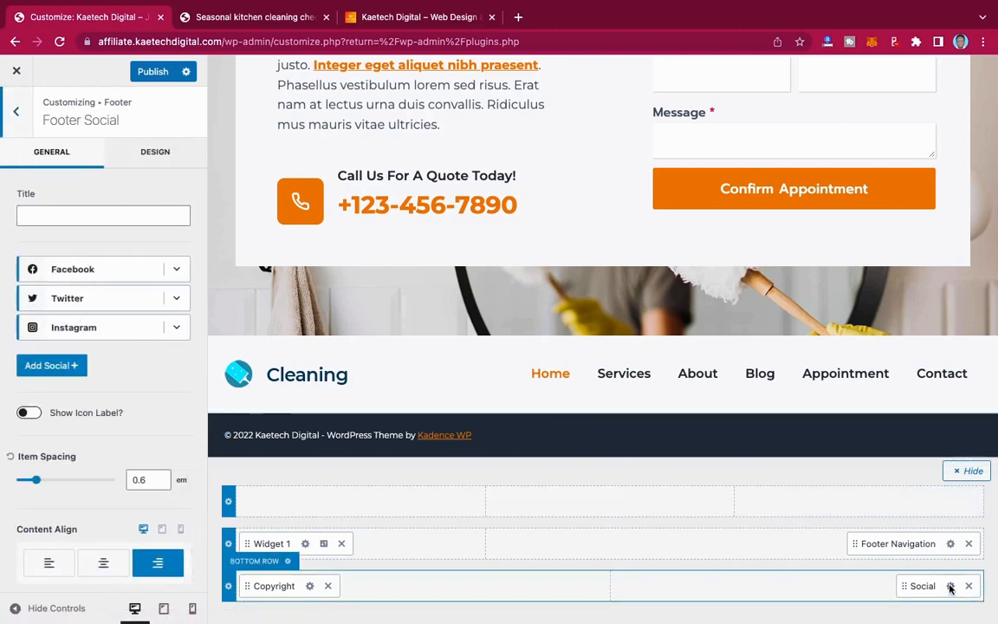
{"action": "left_click", "coordinate": [156, 152]}
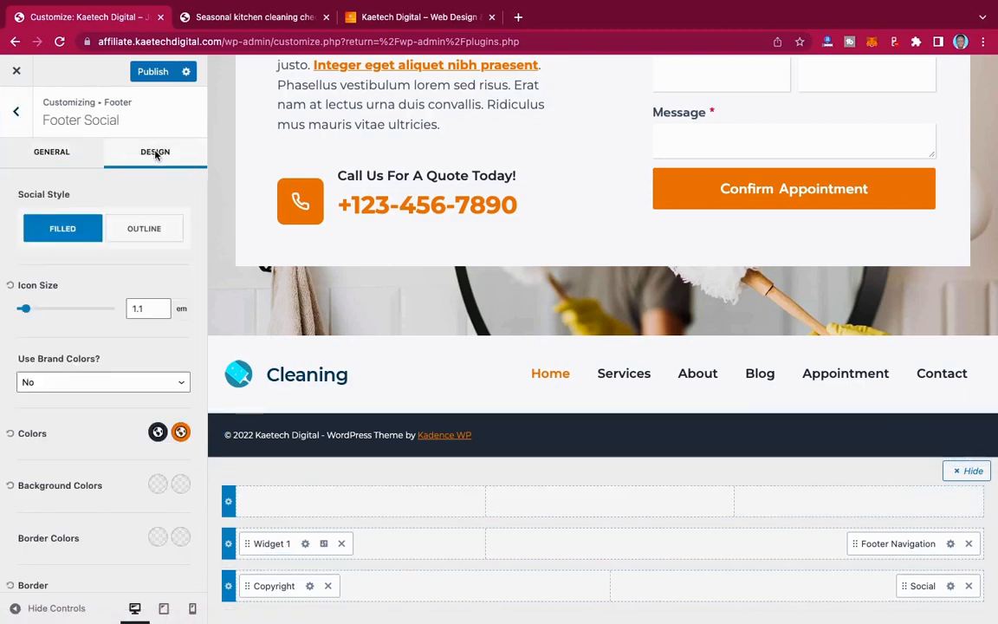
{"action": "left_click", "coordinate": [157, 431]}
{"action": "left_click", "coordinate": [218, 393]}
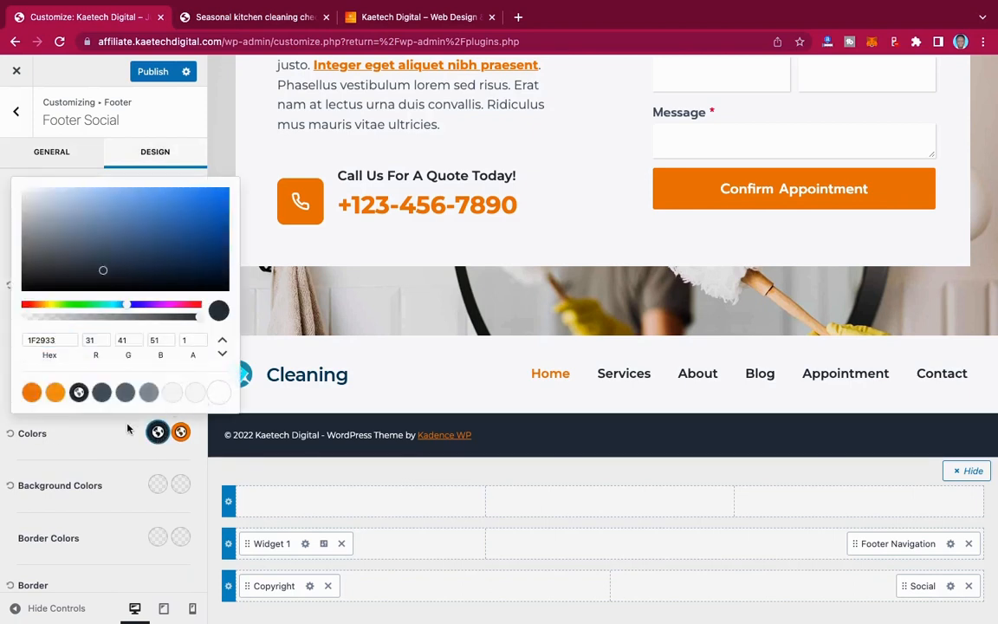
{"action": "left_click", "coordinate": [120, 436]}
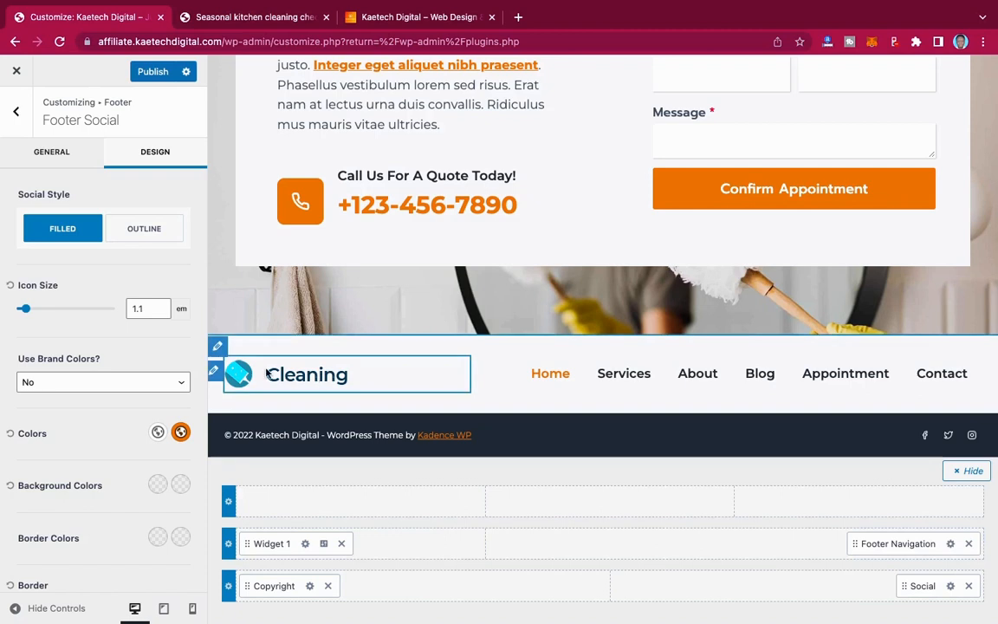
- Check the settings of the footer's Widget 1 and return to the main customizer sections
{"action": "left_click", "coordinate": [305, 543]}
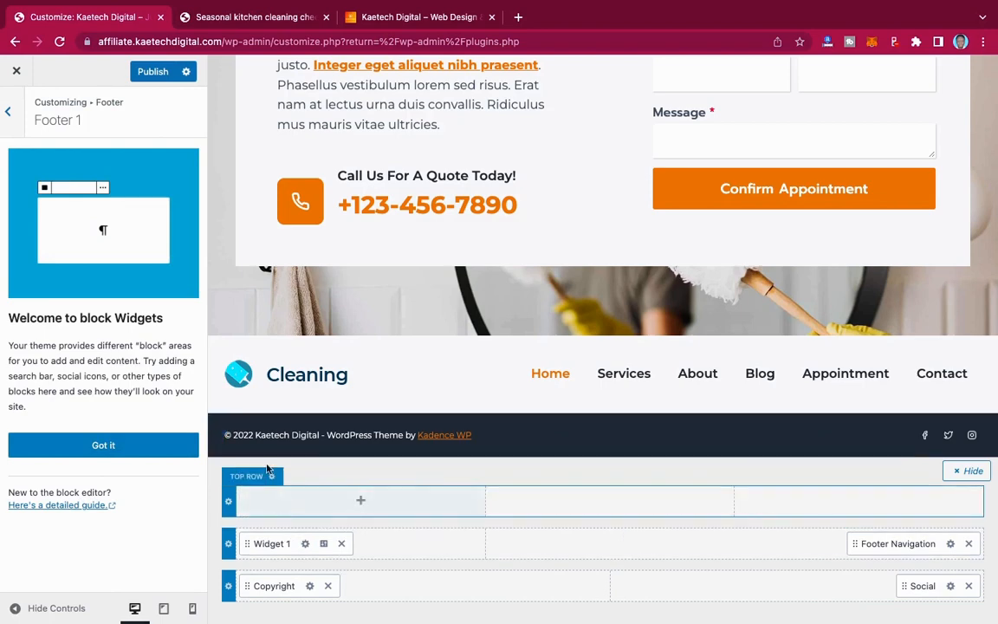
{"action": "left_click", "coordinate": [8, 110]}
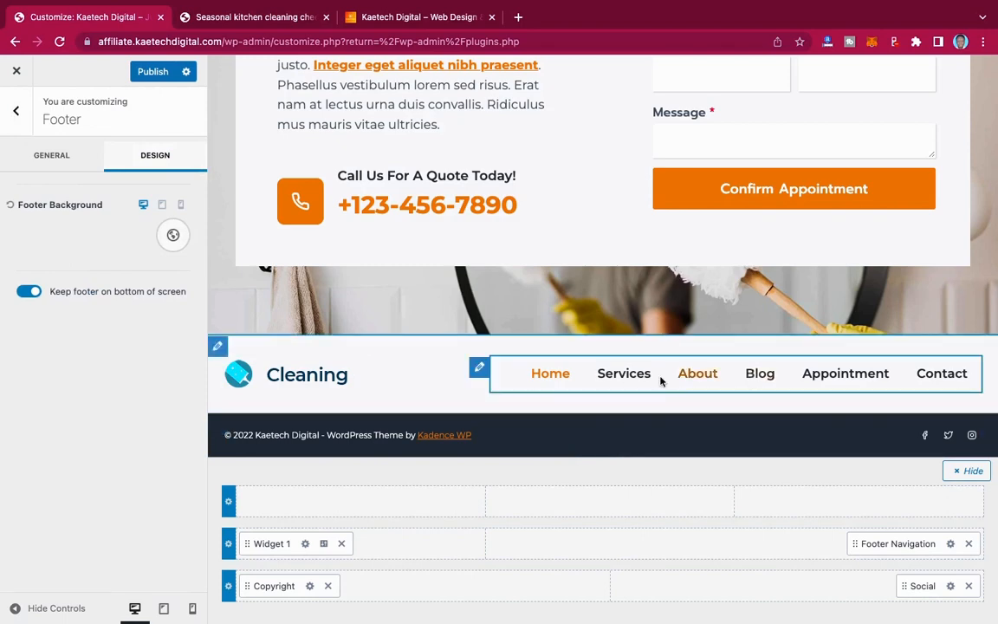
{"action": "left_click", "coordinate": [15, 113]}
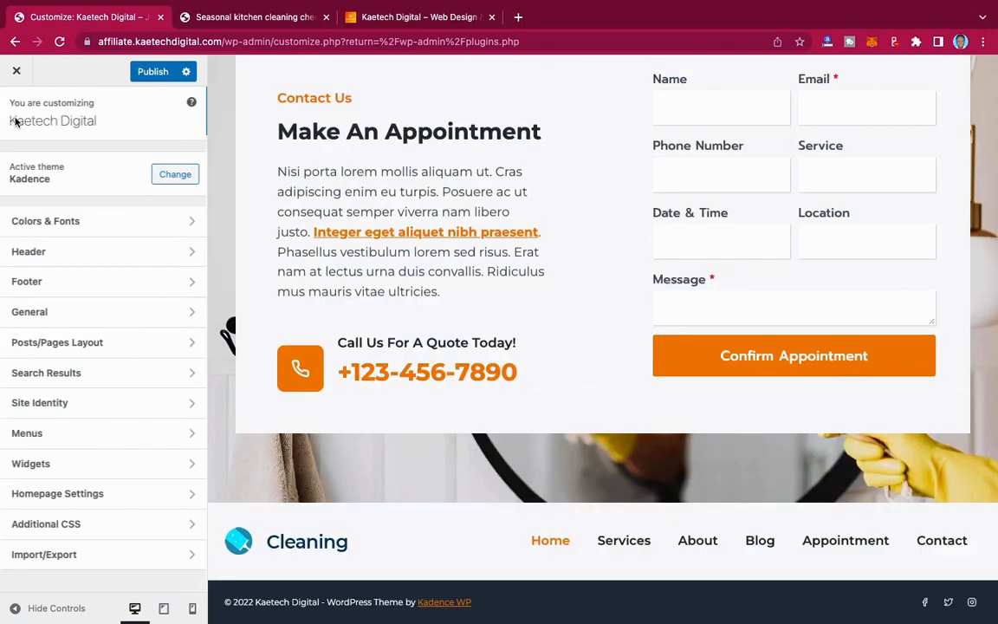
- Open the General section's Layout settings and review the content width, spacing and boxed post options against the page preview
{"action": "left_click", "coordinate": [86, 312]}
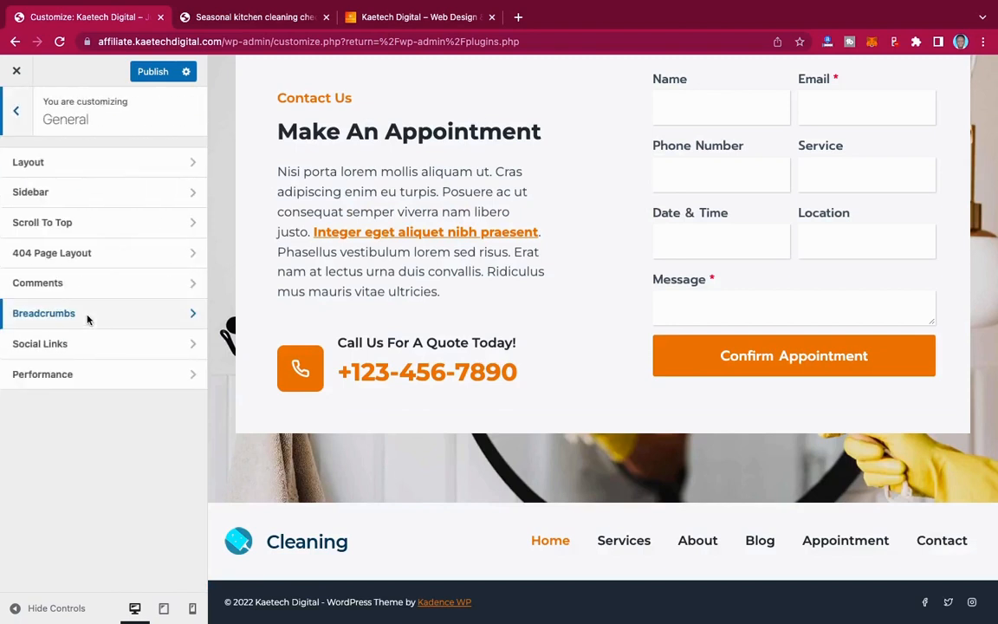
{"action": "left_click", "coordinate": [93, 165]}
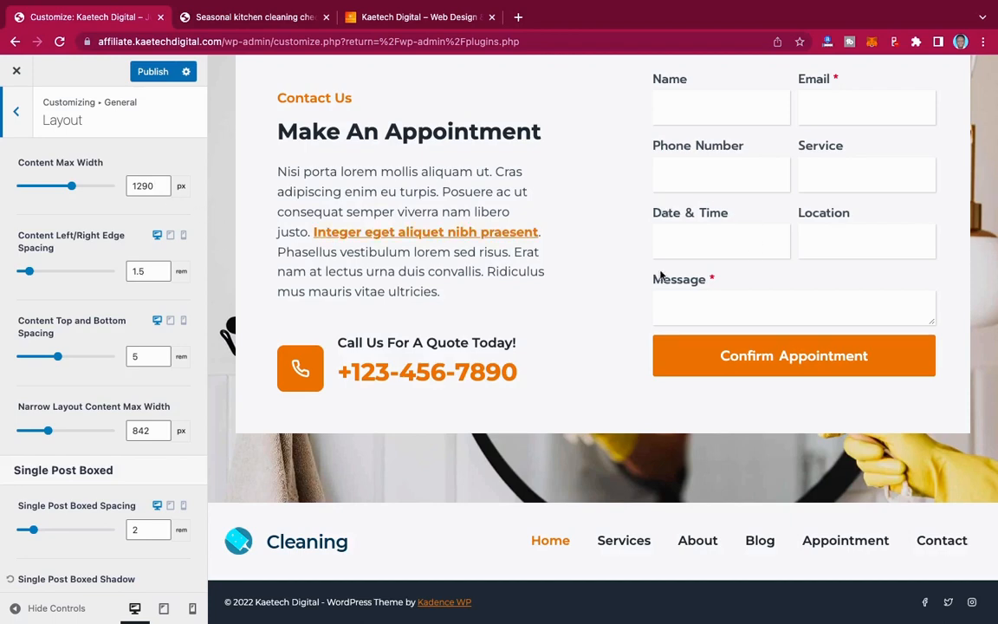
{"action": "scroll", "coordinate": [760, 256], "scroll_direction": "up", "scroll_amount": 3}
{"action": "scroll", "coordinate": [760, 256], "scroll_direction": "up", "scroll_amount": 9}
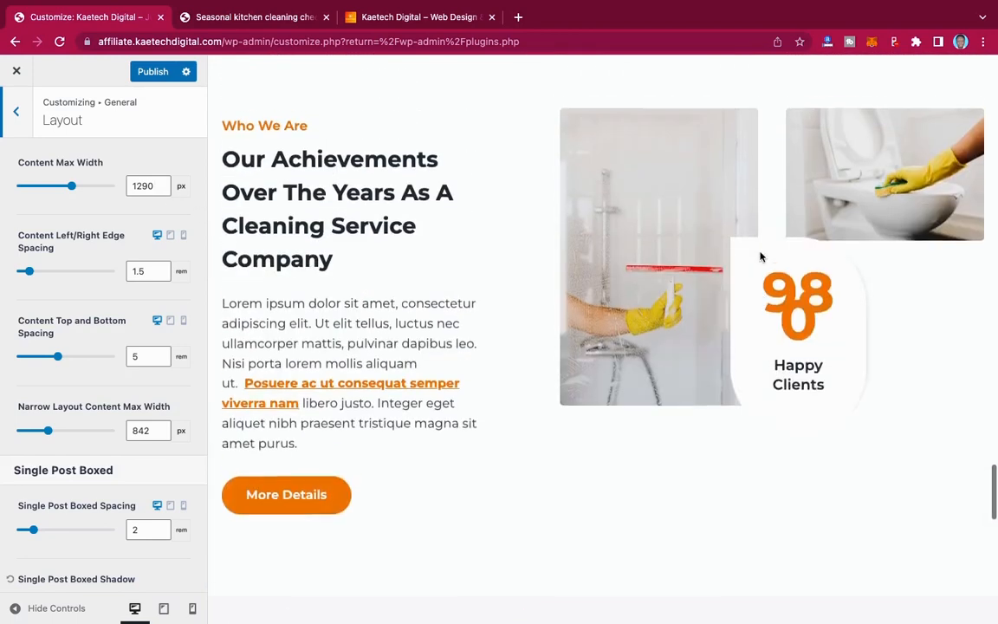
{"action": "scroll", "coordinate": [760, 256], "scroll_direction": "down", "scroll_amount": 12}
{"action": "scroll", "coordinate": [760, 257], "scroll_direction": "up", "scroll_amount": 6}
{"action": "scroll", "coordinate": [759, 257], "scroll_direction": "down", "scroll_amount": 7}
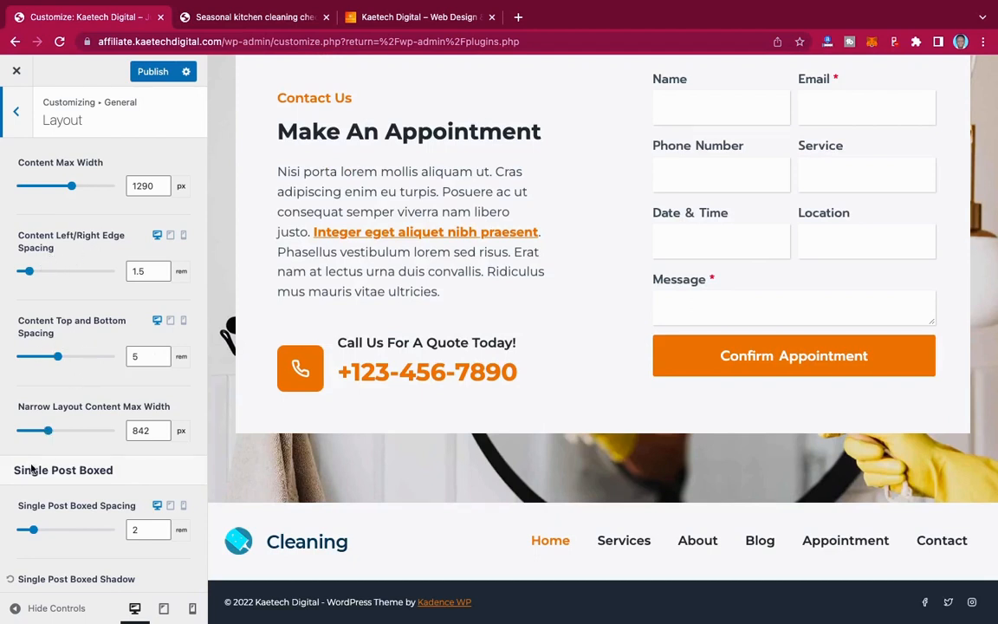
{"action": "scroll", "coordinate": [58, 495], "scroll_direction": "down", "scroll_amount": 3}
{"action": "scroll", "coordinate": [58, 498], "scroll_direction": "down", "scroll_amount": 5}
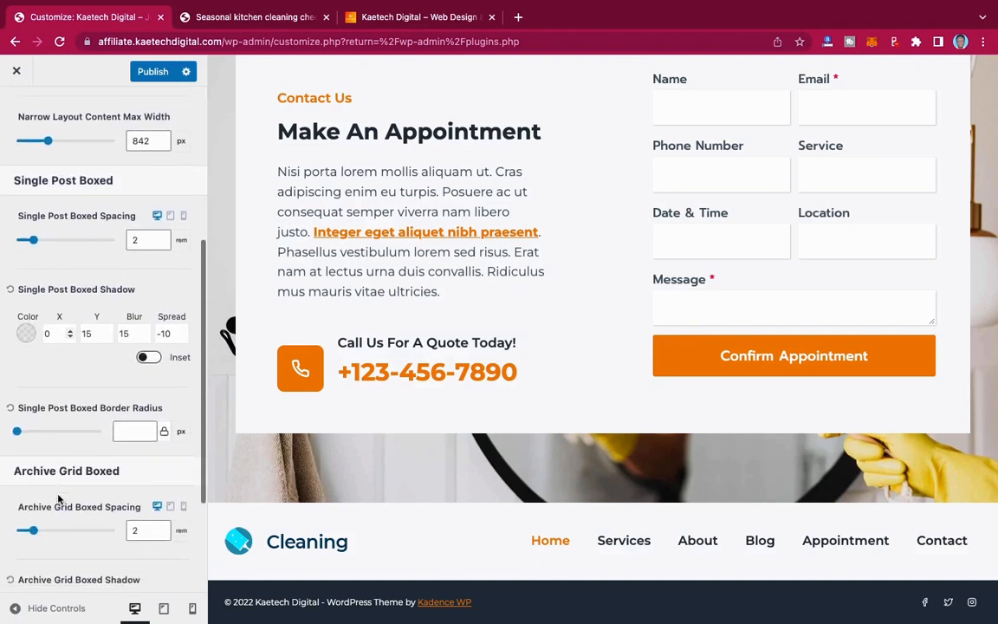
{"action": "scroll", "coordinate": [58, 497], "scroll_direction": "up", "scroll_amount": 7}
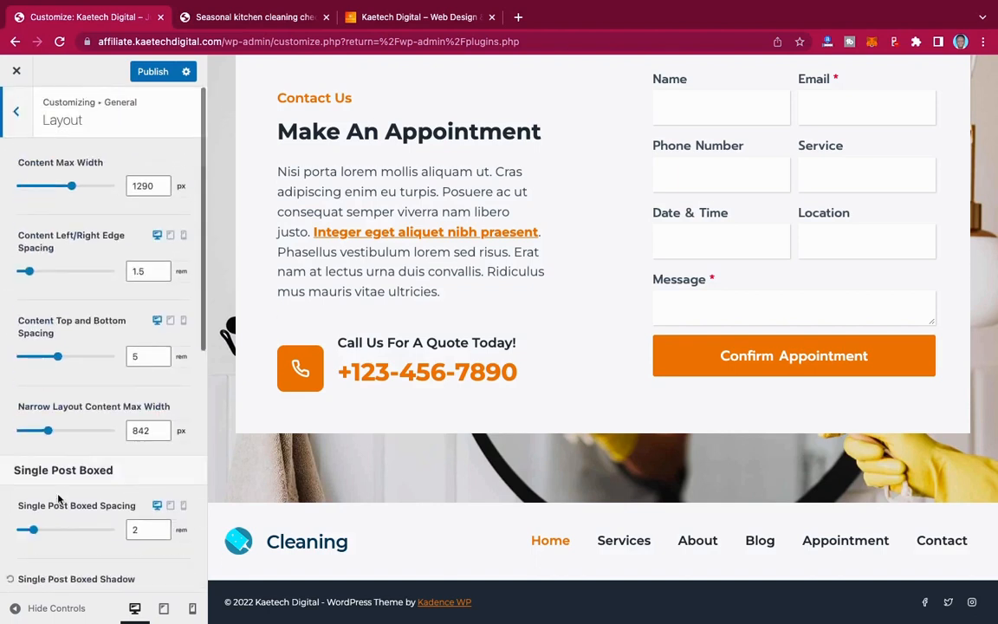
- Open the General section's Sidebar settings and look through the homepage preview up to its header
{"action": "left_click", "coordinate": [18, 107]}
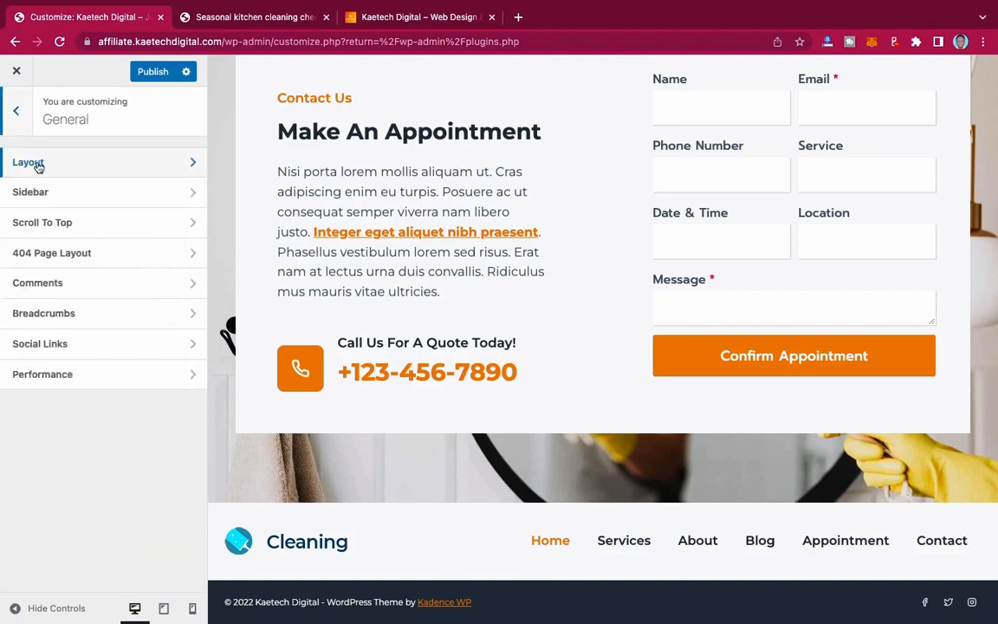
{"action": "left_click", "coordinate": [48, 194]}
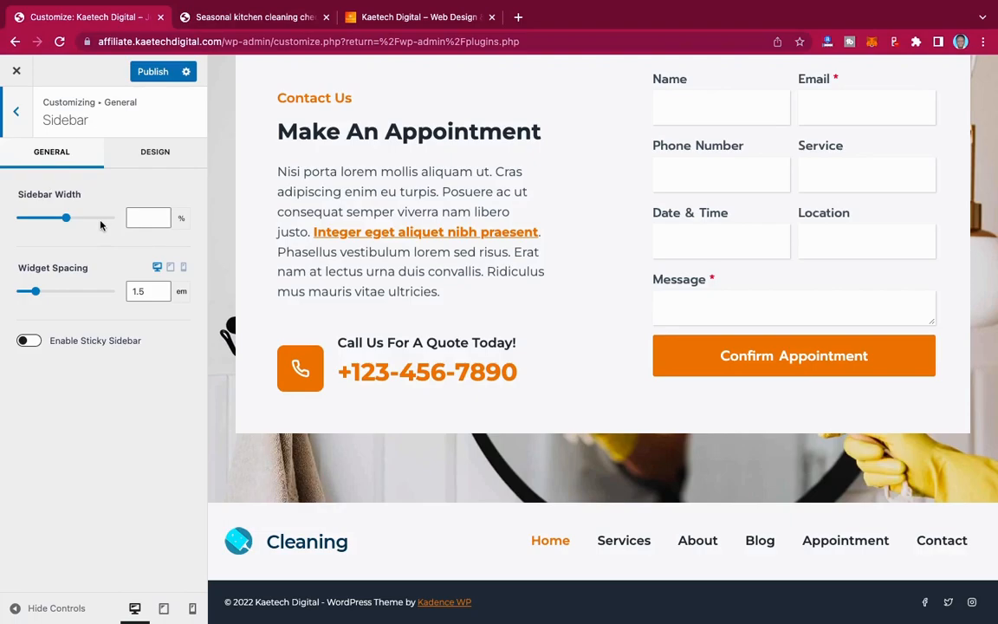
{"action": "scroll", "coordinate": [570, 215], "scroll_direction": "up", "scroll_amount": 15}
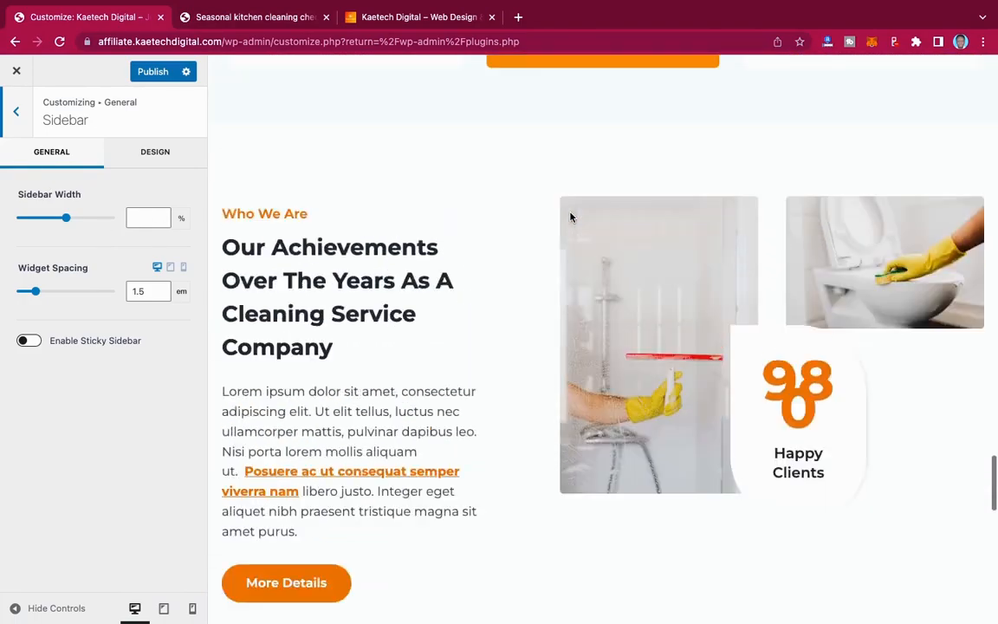
{"action": "scroll", "coordinate": [570, 216], "scroll_direction": "up", "scroll_amount": 15}
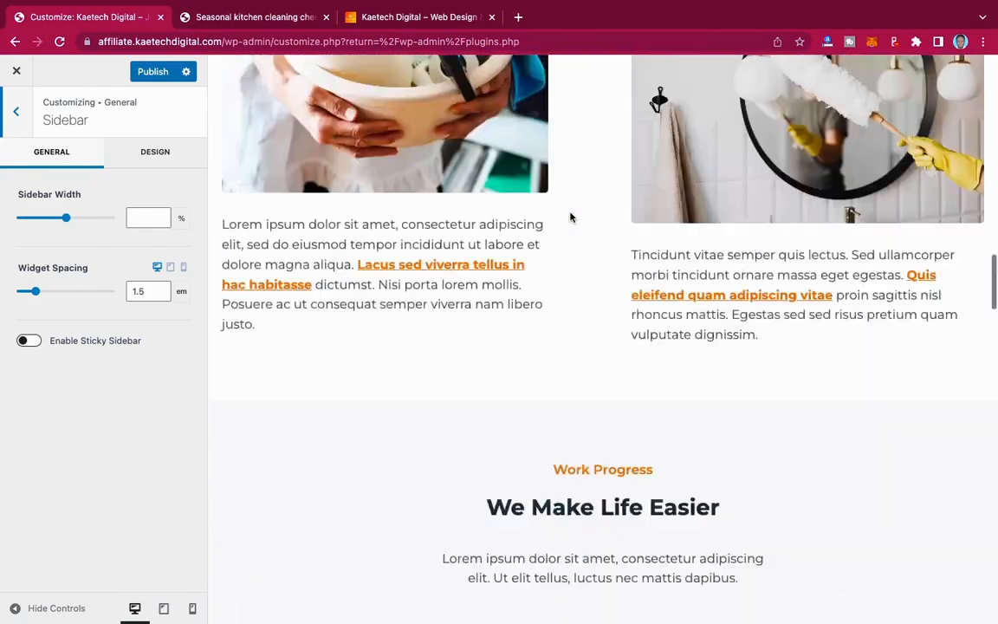
{"action": "scroll", "coordinate": [570, 215], "scroll_direction": "up", "scroll_amount": 1}
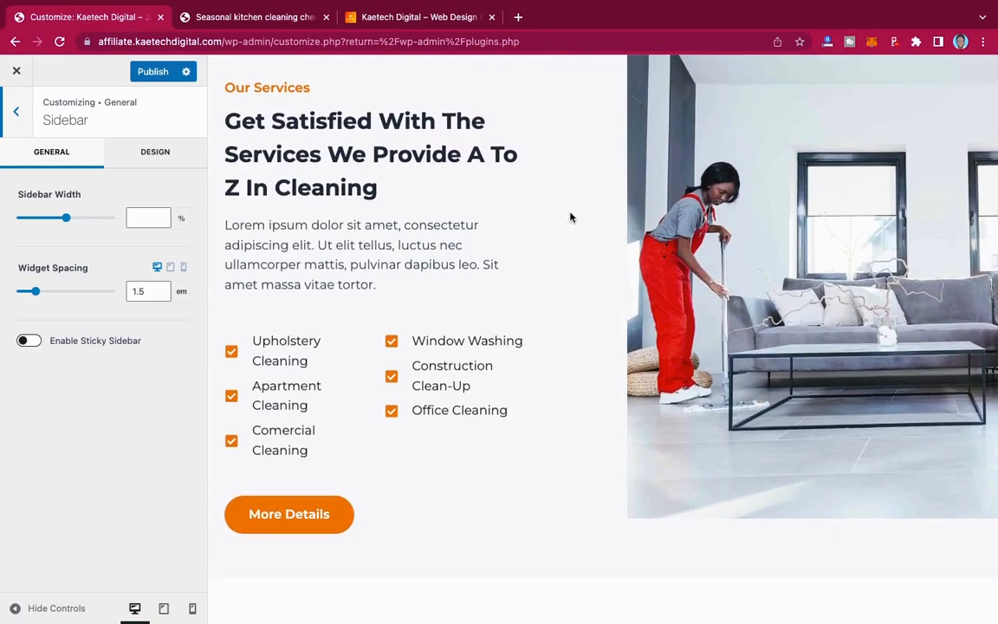
{"action": "scroll", "coordinate": [570, 216], "scroll_direction": "up", "scroll_amount": 10}
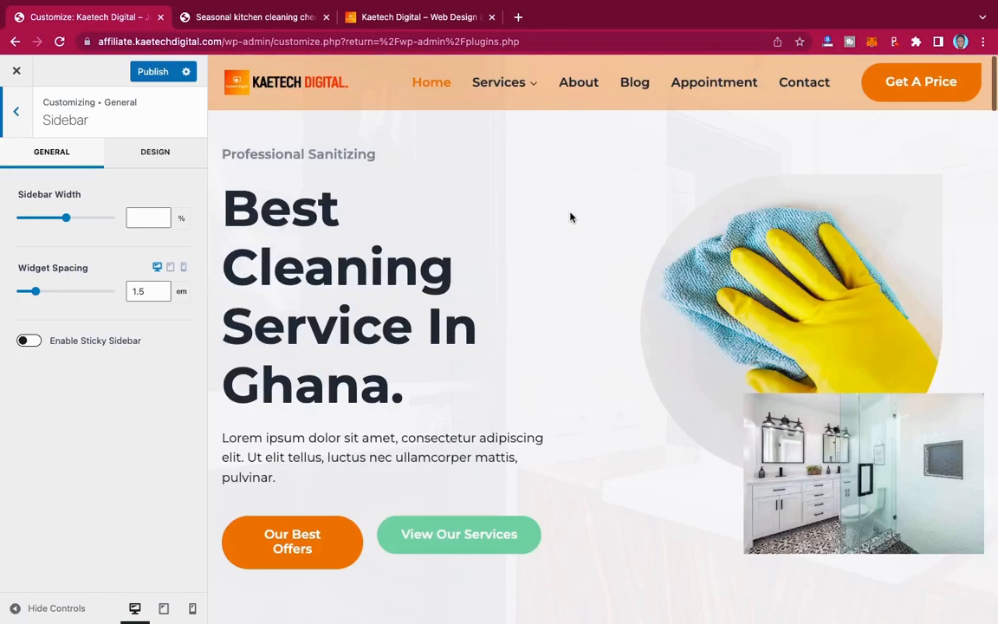
- Switch to the open Seasonal kitchen cleaning checklist post and look through its content layout up to the title area
{"action": "left_click", "coordinate": [270, 19]}
{"action": "scroll", "coordinate": [713, 268], "scroll_direction": "up", "scroll_amount": 15}
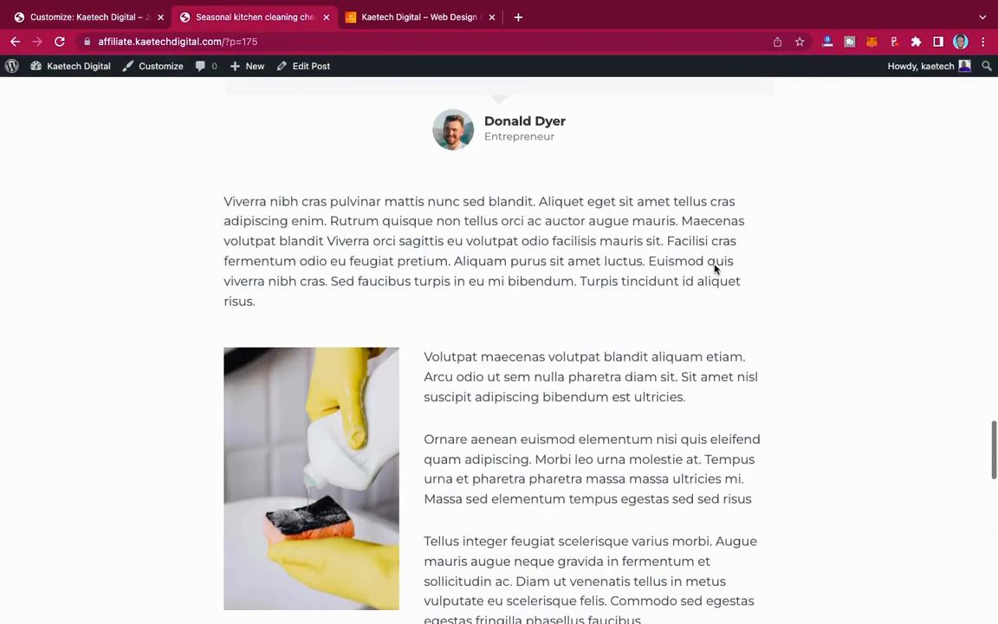
{"action": "scroll", "coordinate": [714, 270], "scroll_direction": "up", "scroll_amount": 20}
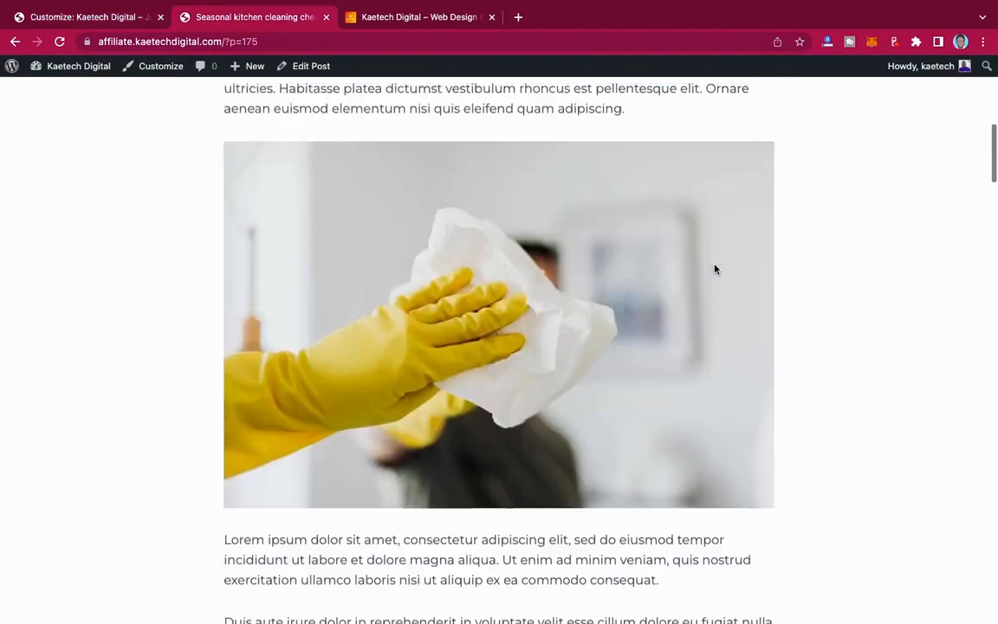
{"action": "scroll", "coordinate": [715, 269], "scroll_direction": "down", "scroll_amount": 5}
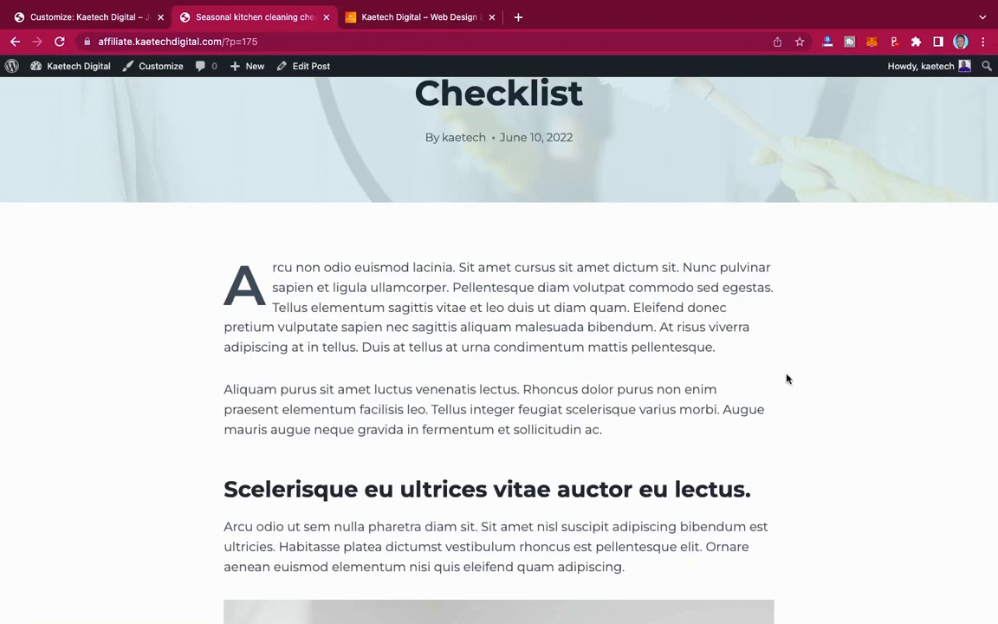
- Return to the customizer and review the Sidebar's design settings and general settings
{"action": "left_click", "coordinate": [94, 14]}
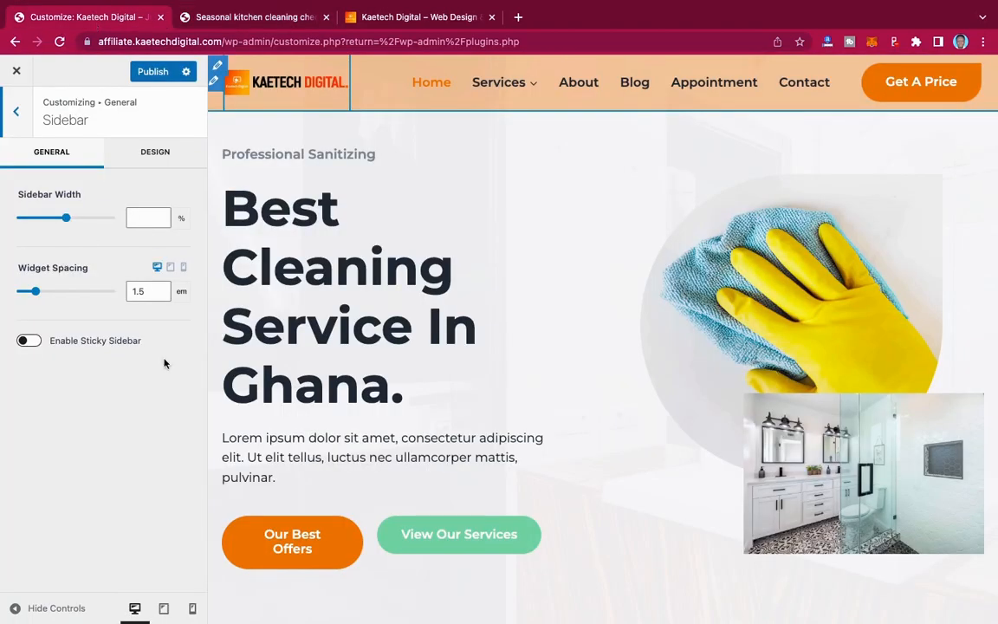
{"action": "left_click", "coordinate": [163, 154]}
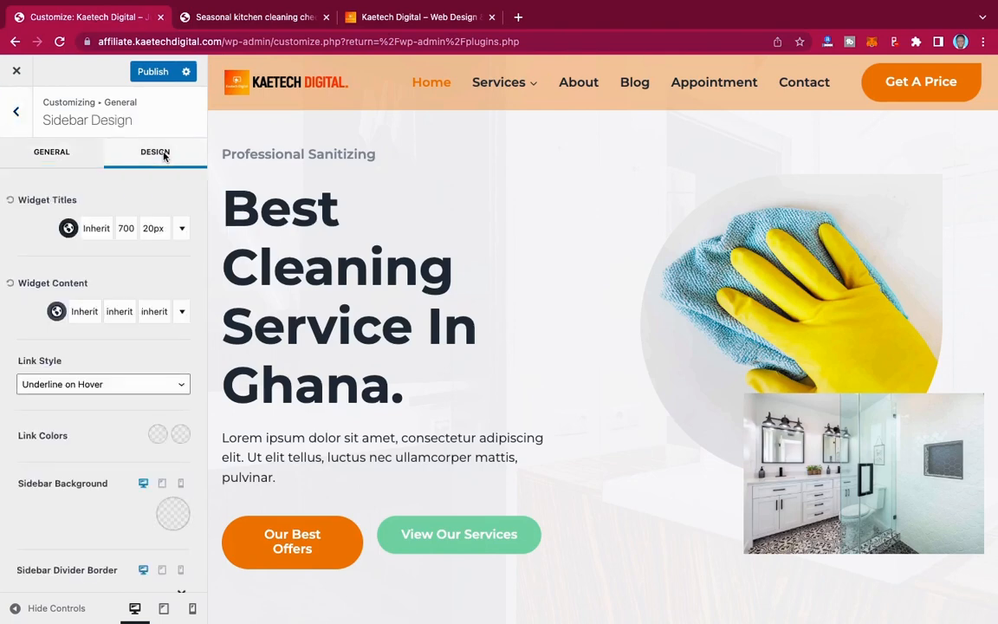
{"action": "left_click", "coordinate": [60, 161]}
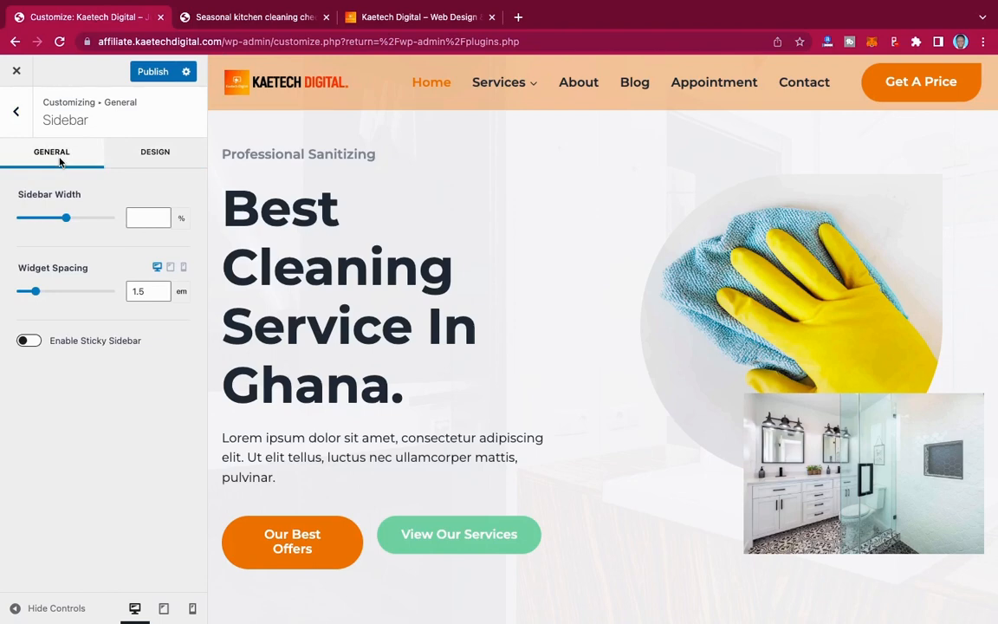
- Enable Scroll To Top in the General section, check the lower part of the page preview, and publish the change
{"action": "left_click", "coordinate": [15, 116]}
{"action": "left_click", "coordinate": [37, 223]}
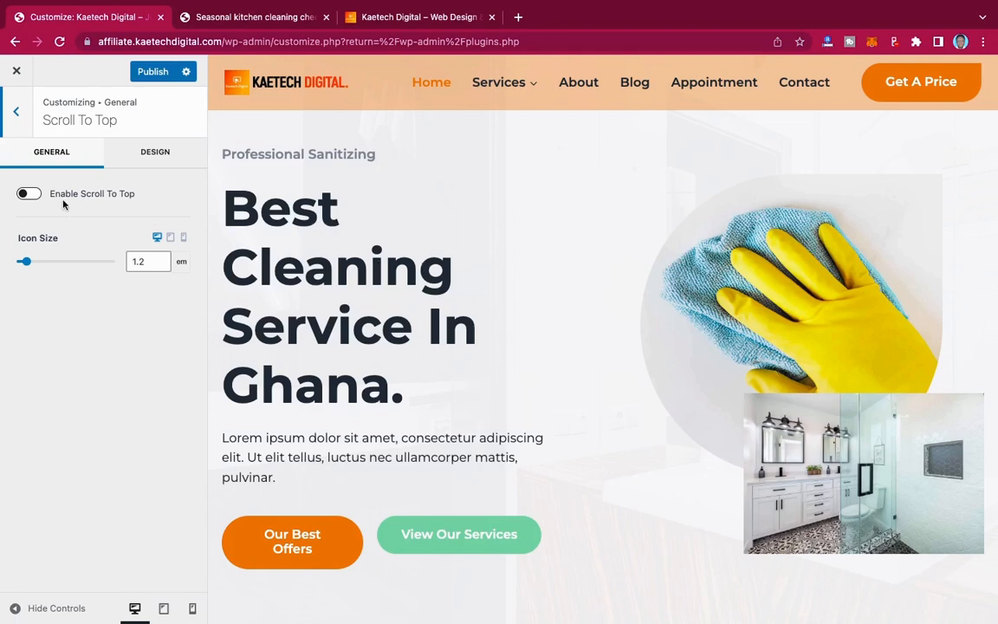
{"action": "left_click", "coordinate": [36, 196]}
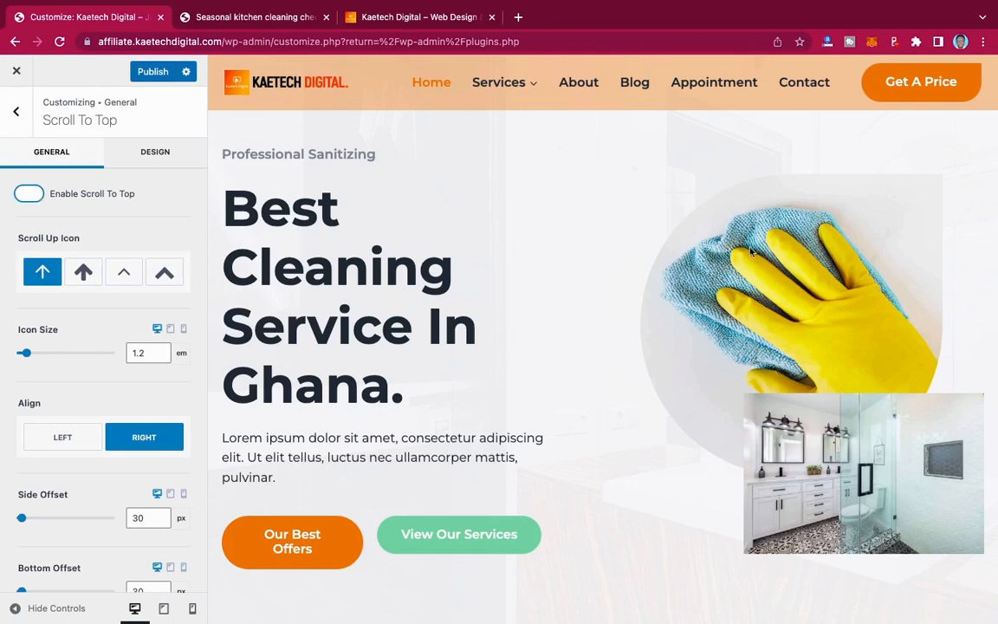
{"action": "scroll", "coordinate": [816, 510], "scroll_direction": "down", "scroll_amount": 5}
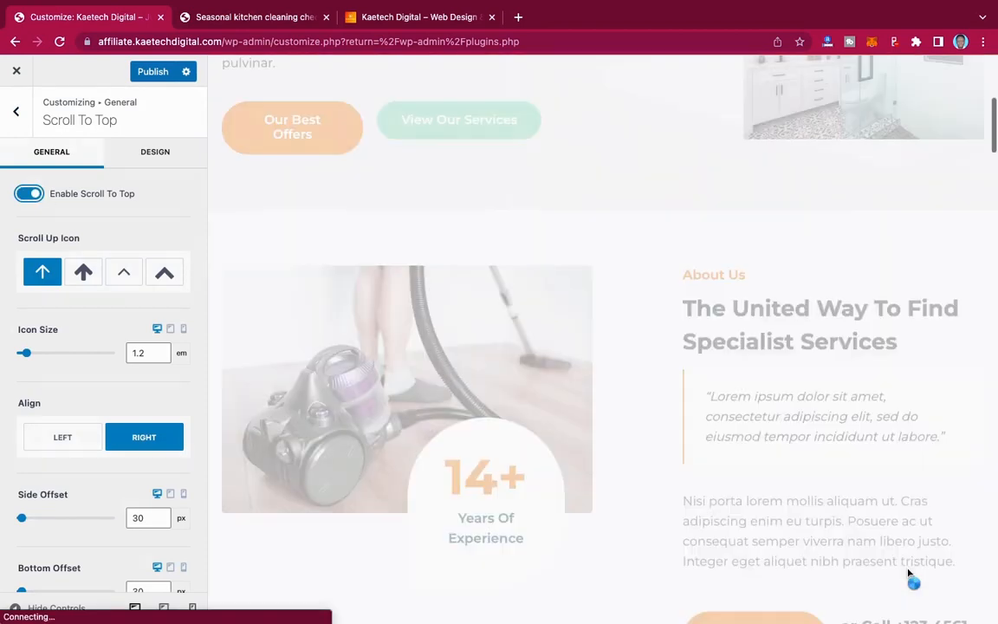
{"action": "scroll", "coordinate": [909, 573], "scroll_direction": "down", "scroll_amount": 15}
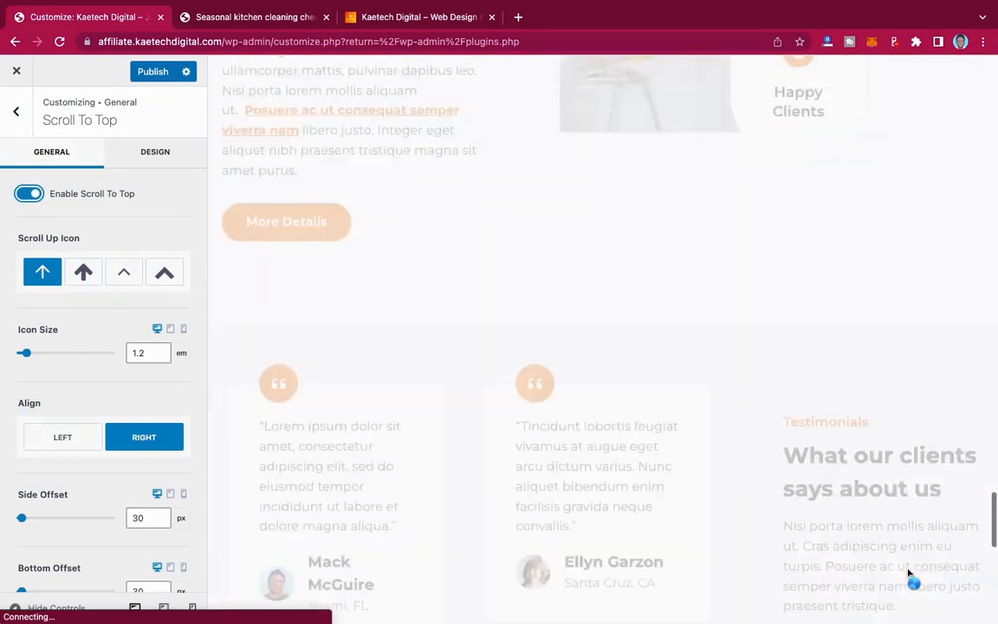
{"action": "scroll", "coordinate": [909, 573], "scroll_direction": "down", "scroll_amount": 10}
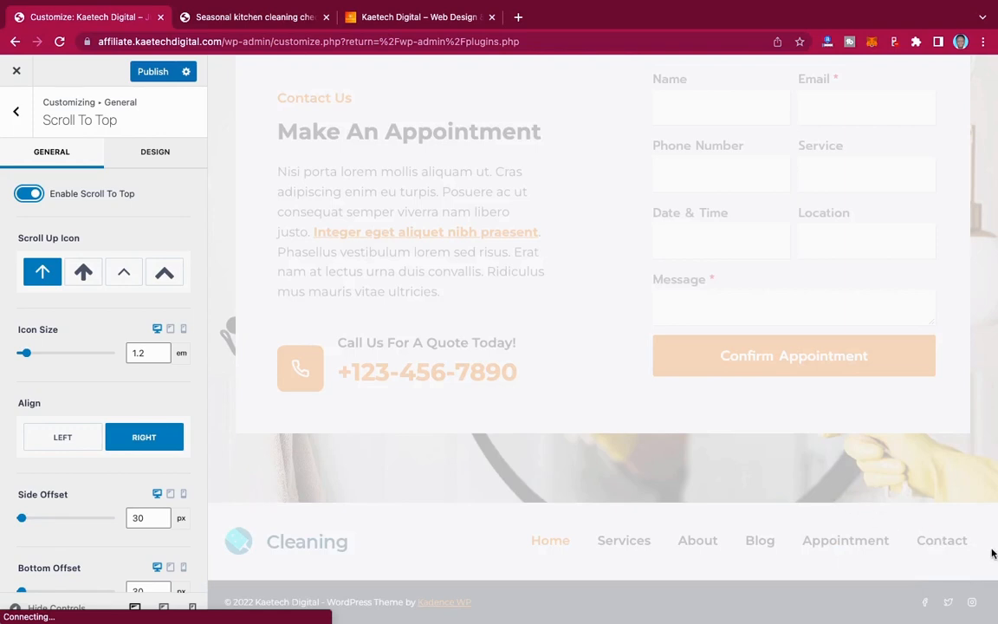
{"action": "scroll", "coordinate": [704, 419], "scroll_direction": "up", "scroll_amount": 4}
{"action": "scroll", "coordinate": [704, 419], "scroll_direction": "down", "scroll_amount": 3}
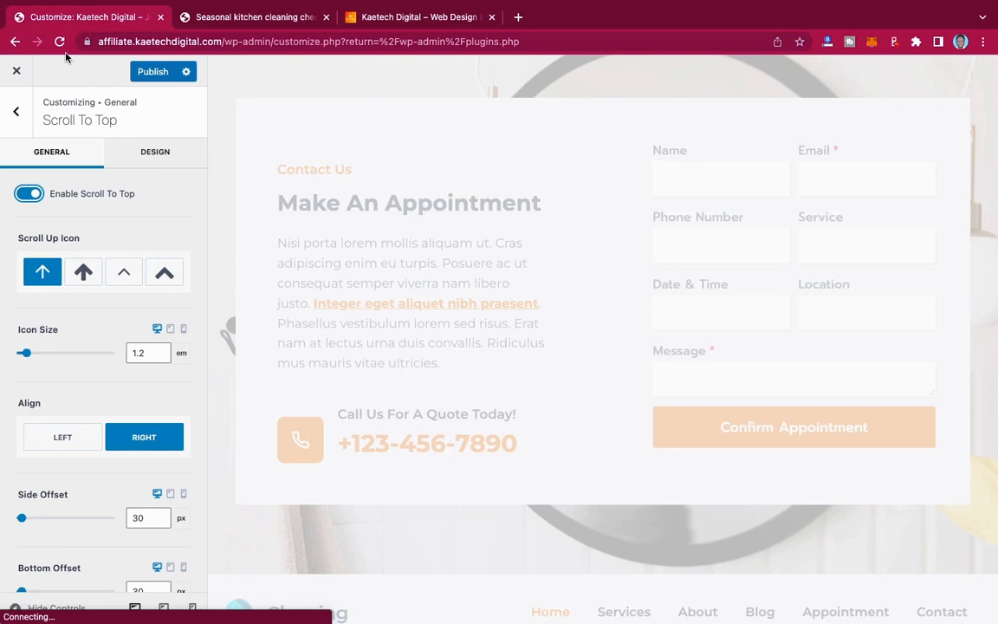
{"action": "left_click", "coordinate": [146, 72]}
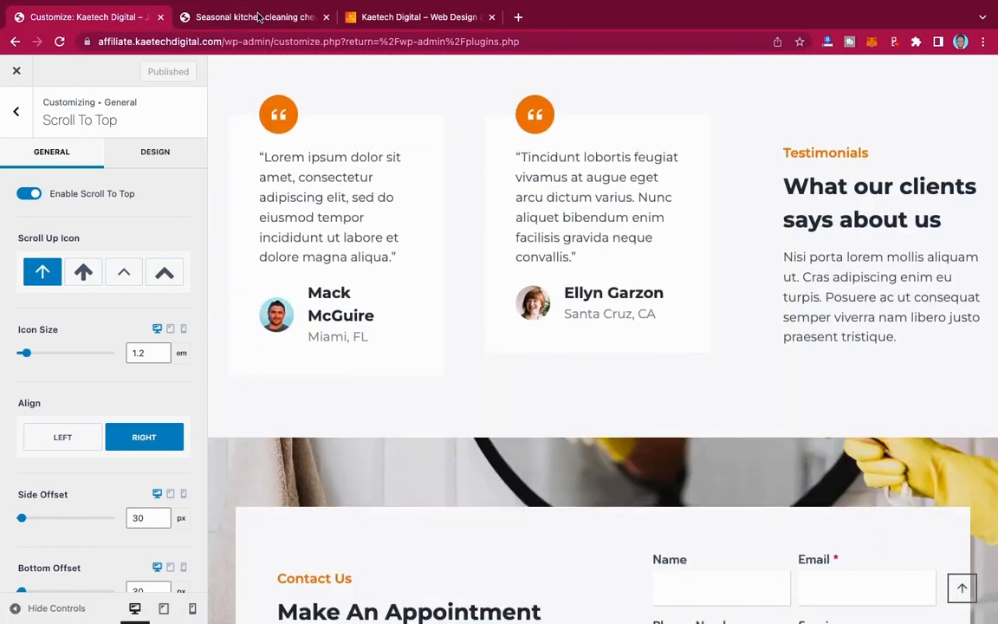
- Reload the kitchen cleaning post and test the scroll-to-top button from the comment area near the page's end
{"action": "left_click", "coordinate": [257, 17]}
{"action": "left_click", "coordinate": [59, 41]}
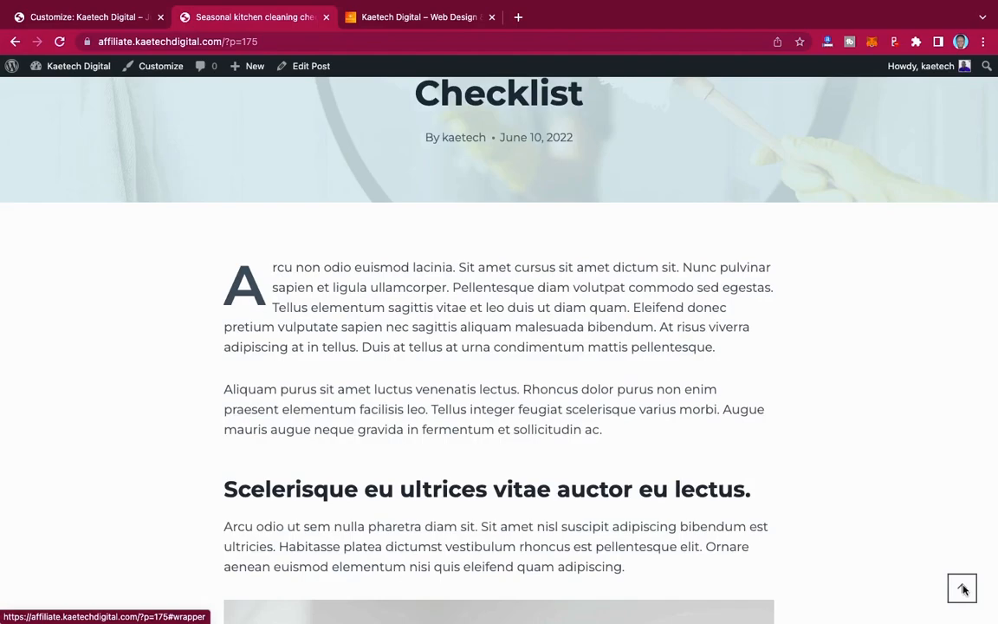
{"action": "scroll", "coordinate": [854, 546], "scroll_direction": "down", "scroll_amount": 20}
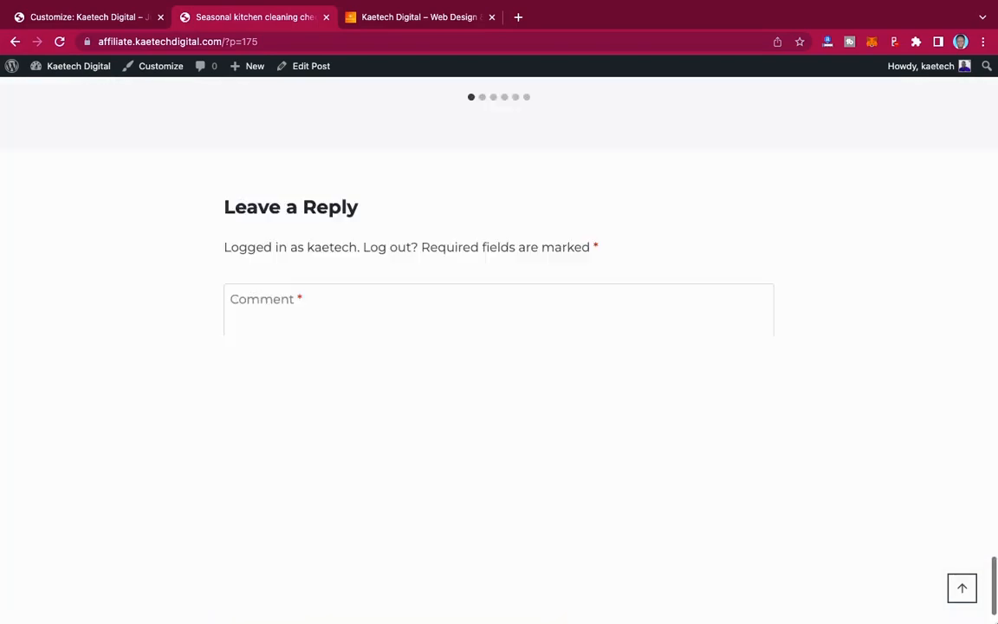
{"action": "scroll", "coordinate": [971, 595], "scroll_direction": "down", "scroll_amount": 2}
{"action": "left_click", "coordinate": [966, 590]}
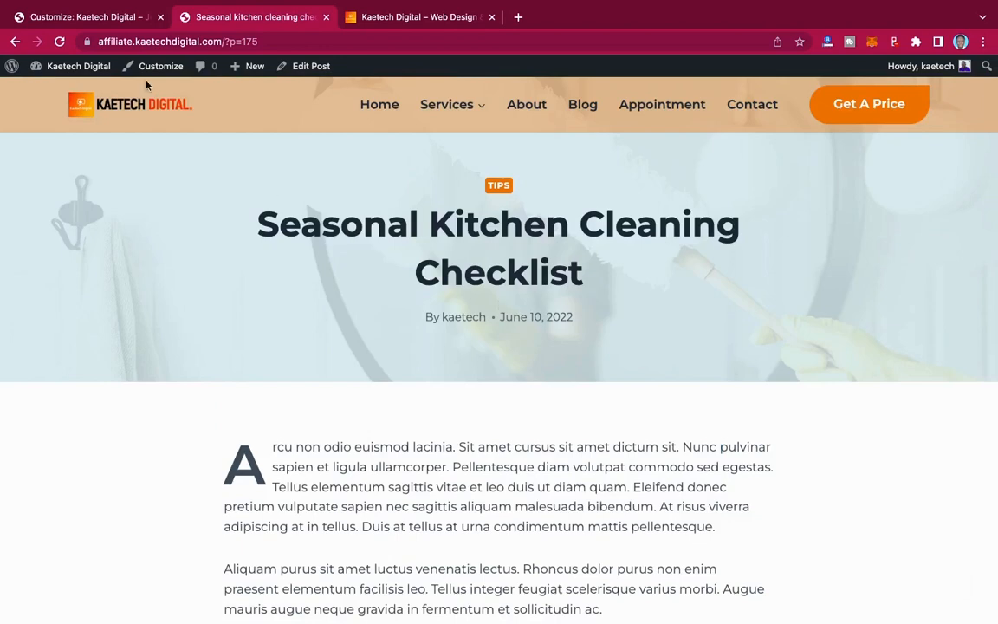
- Return to the customizer and review the Scroll To Top general and design options
{"action": "left_click", "coordinate": [102, 17]}
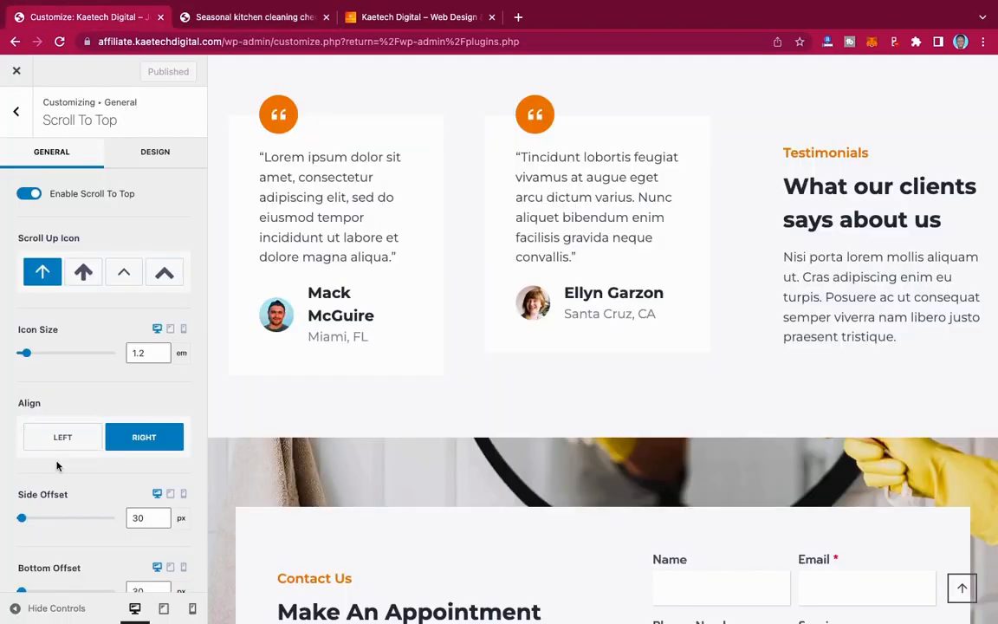
{"action": "scroll", "coordinate": [57, 459], "scroll_direction": "down", "scroll_amount": 3}
{"action": "scroll", "coordinate": [57, 468], "scroll_direction": "up", "scroll_amount": 3}
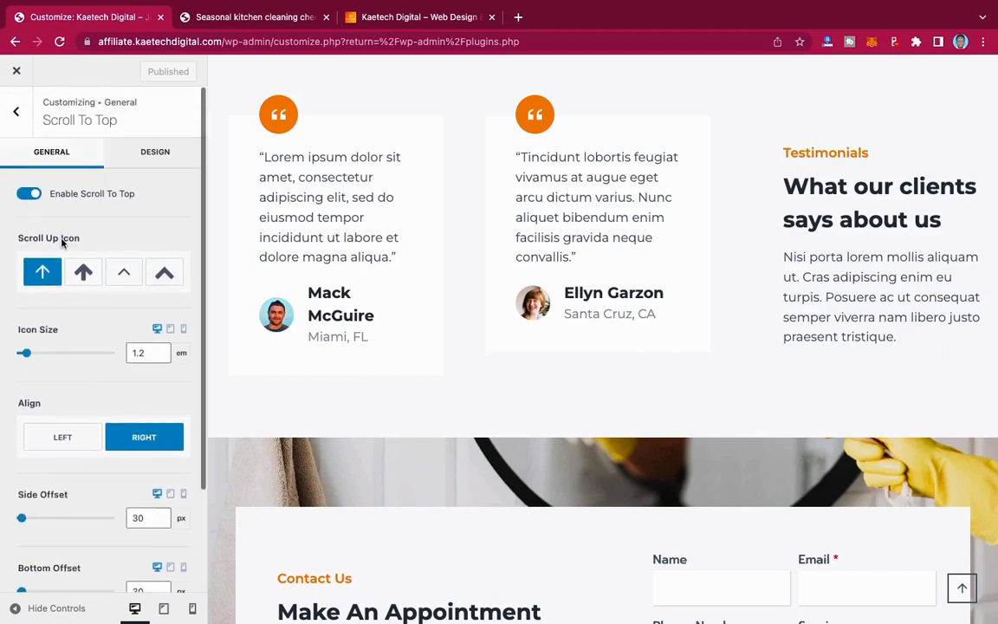
{"action": "left_click", "coordinate": [152, 159]}
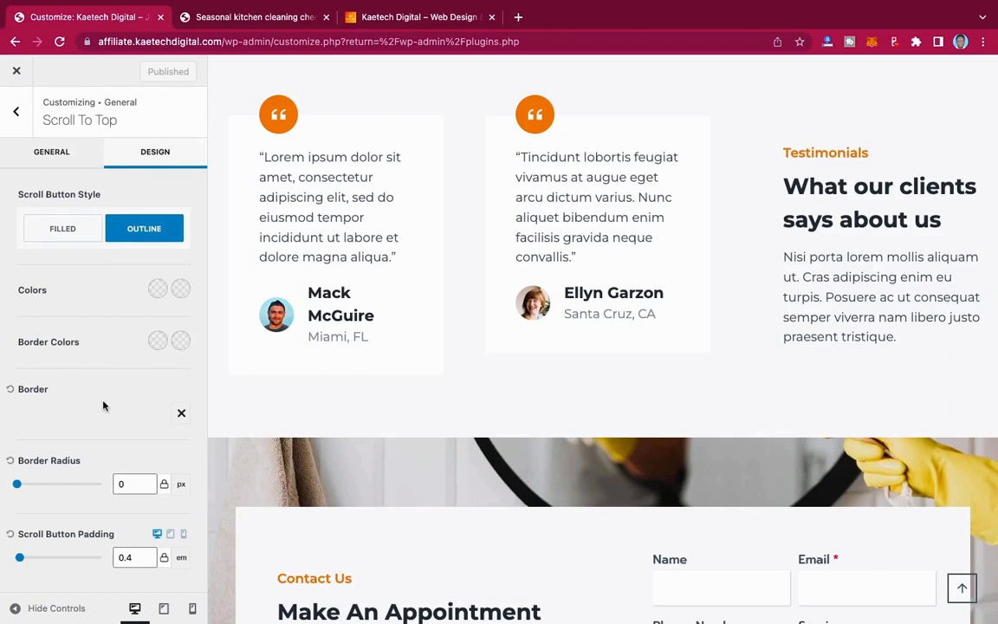
{"action": "scroll", "coordinate": [102, 406], "scroll_direction": "down", "scroll_amount": 1}
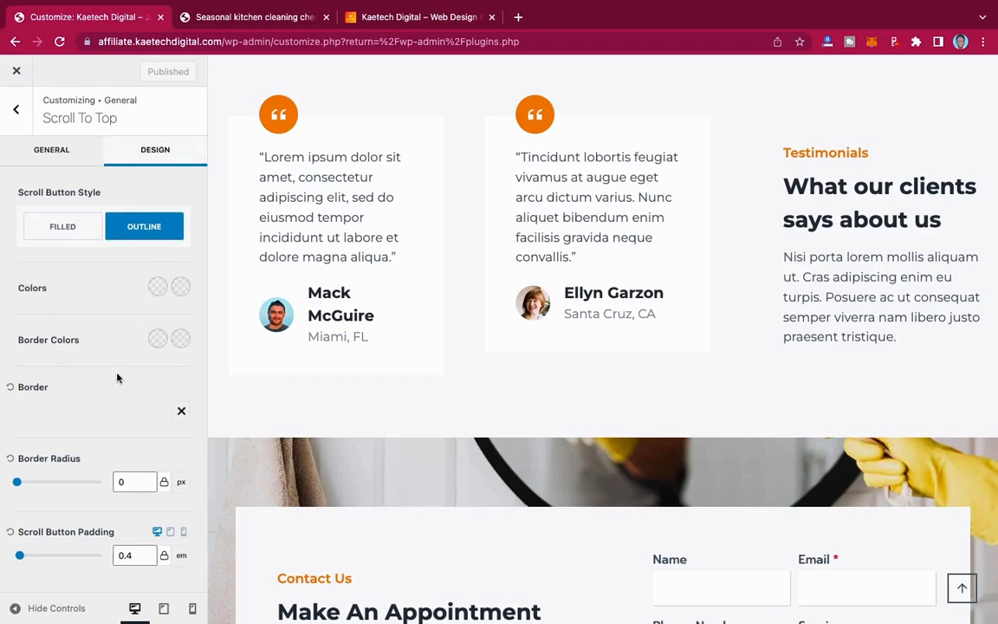
- Set the scroll button's initial border color and icon color to the orange palette color E47B02 and publish
{"action": "left_click", "coordinate": [160, 340]}
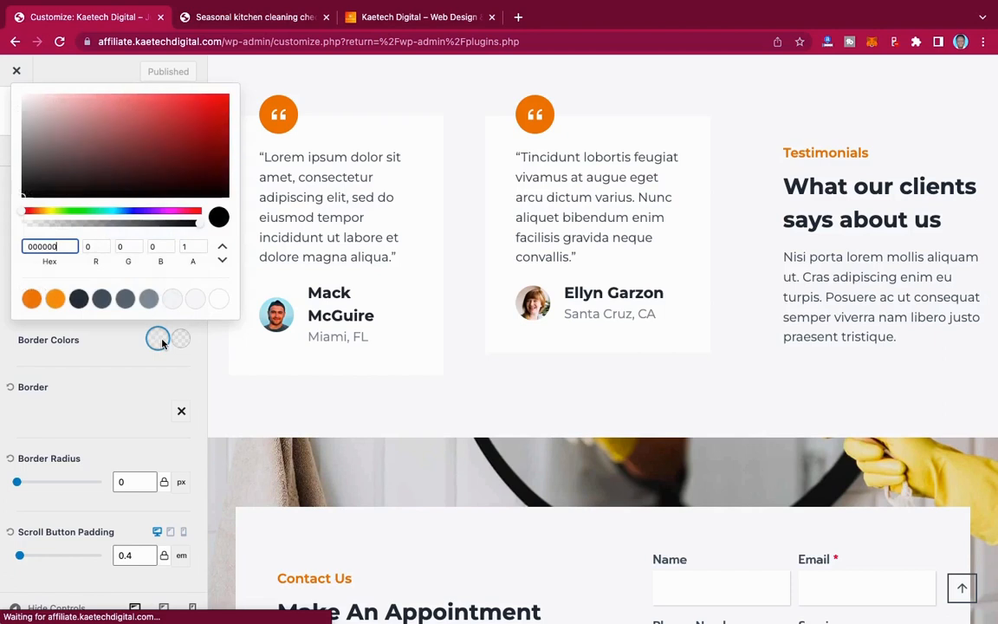
{"action": "left_click", "coordinate": [29, 303]}
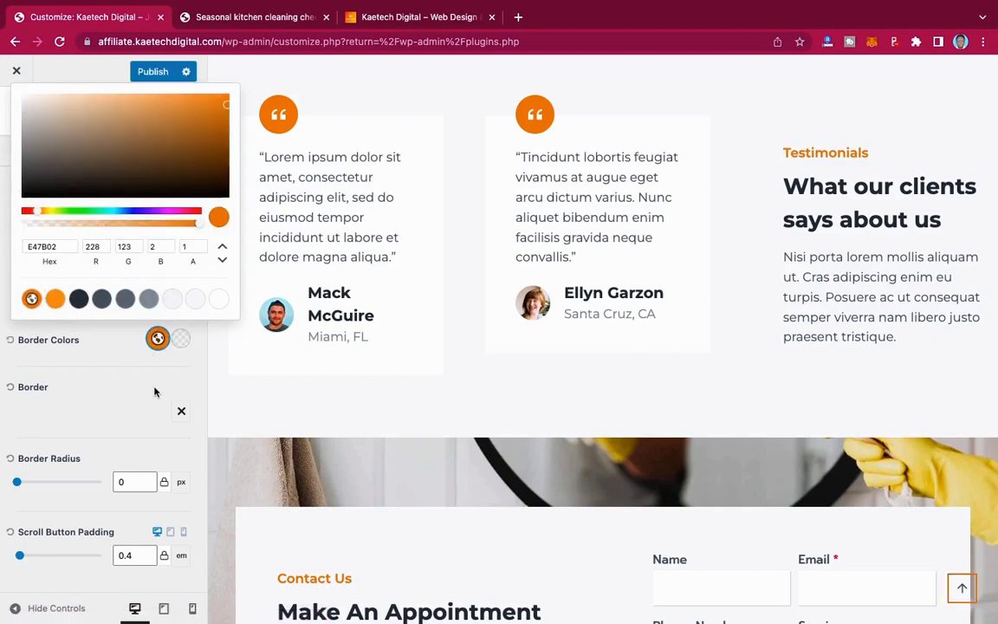
{"action": "left_click", "coordinate": [133, 378]}
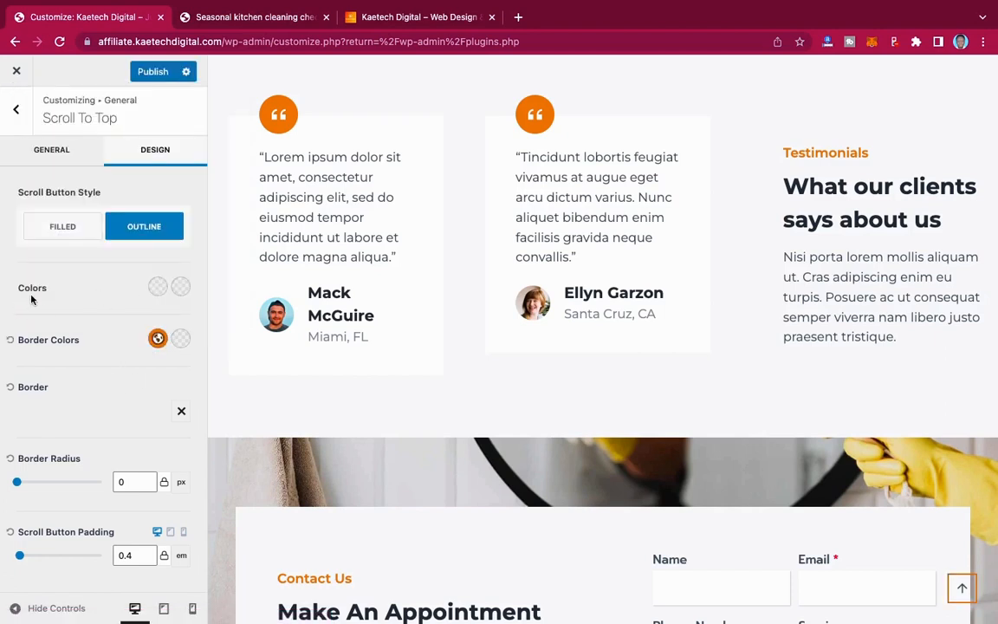
{"action": "left_click", "coordinate": [157, 288]}
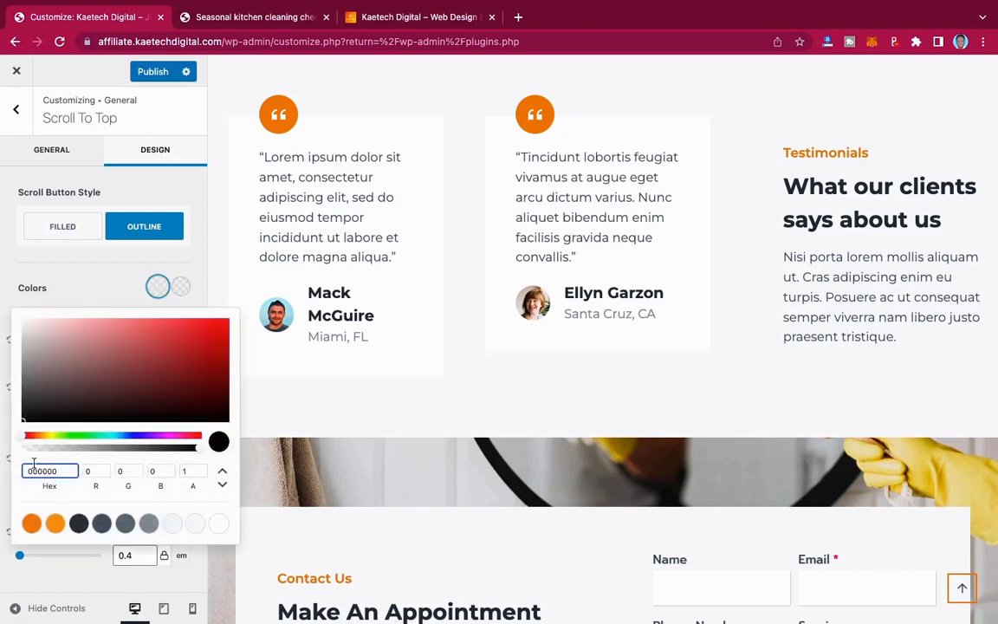
{"action": "left_click", "coordinate": [31, 523]}
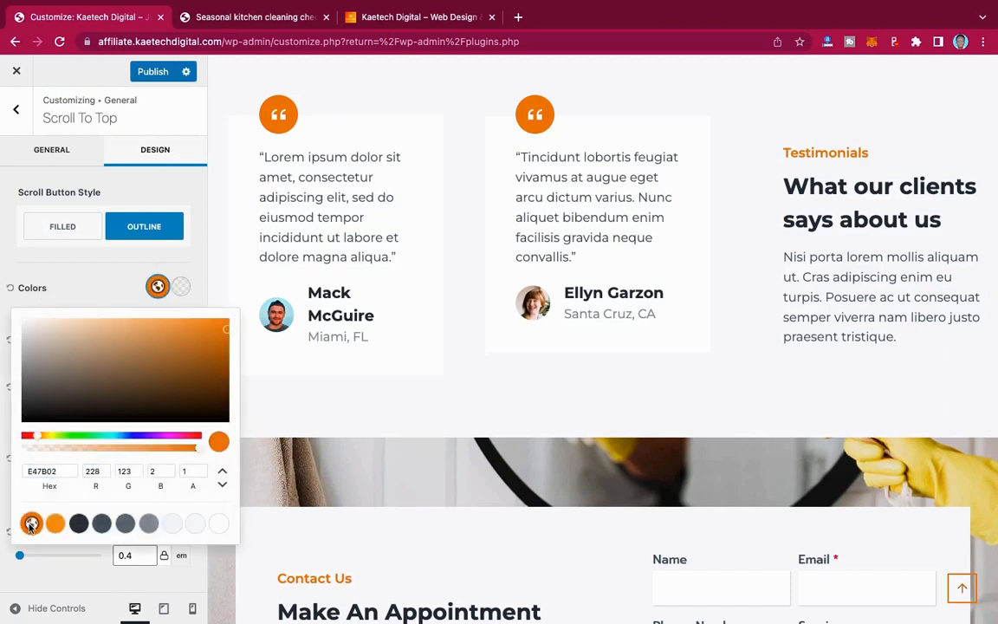
{"action": "left_click", "coordinate": [82, 291]}
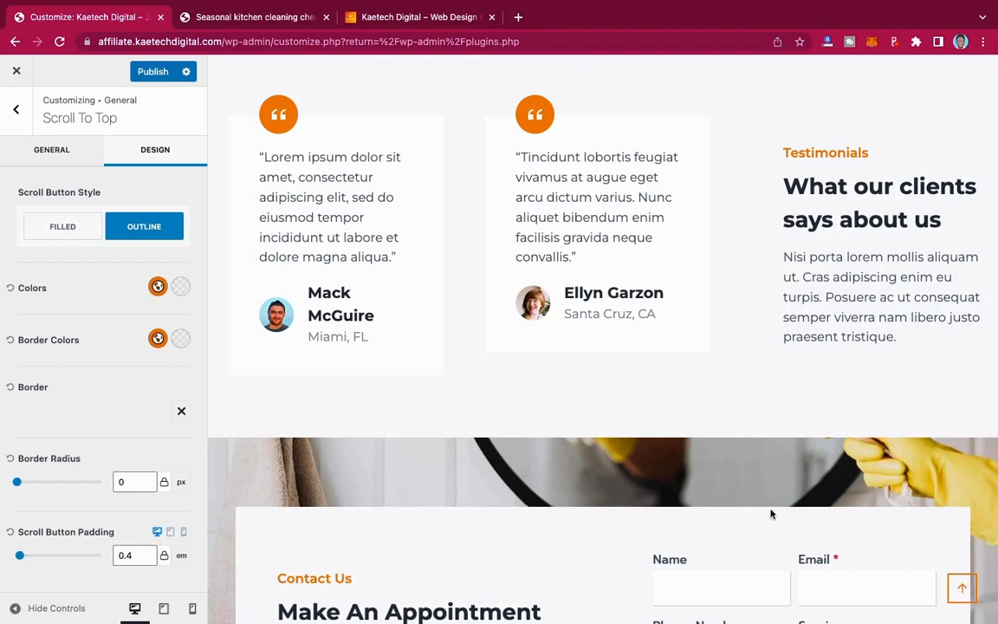
{"action": "left_click", "coordinate": [152, 71]}
- Open the General section's 404 Page Layout settings and load the address affiliate.kaetechdigital.com/call in the blog post's tab
{"action": "left_click", "coordinate": [17, 111]}
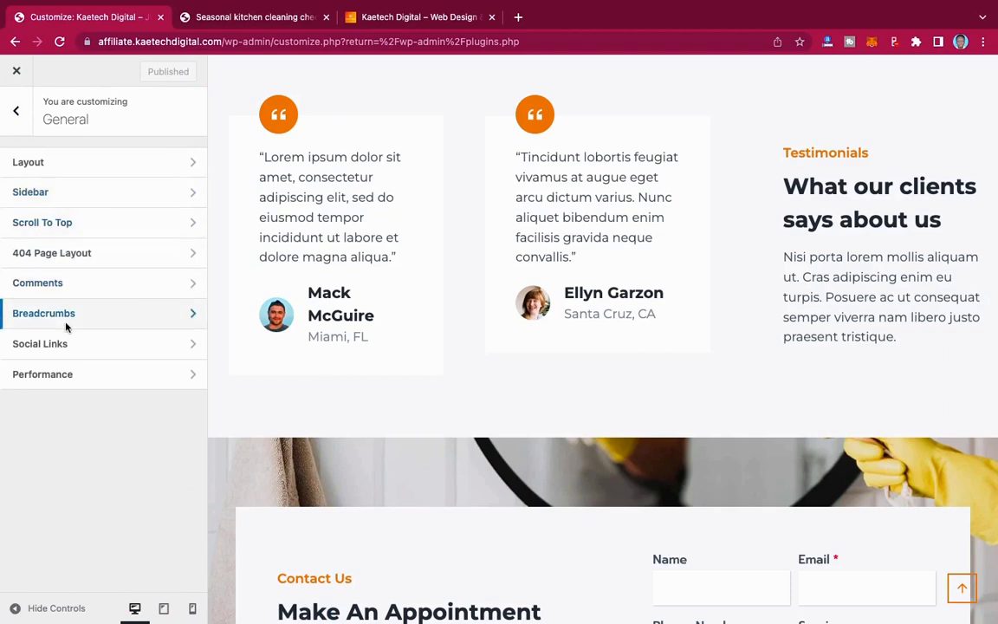
{"action": "left_click", "coordinate": [86, 253]}
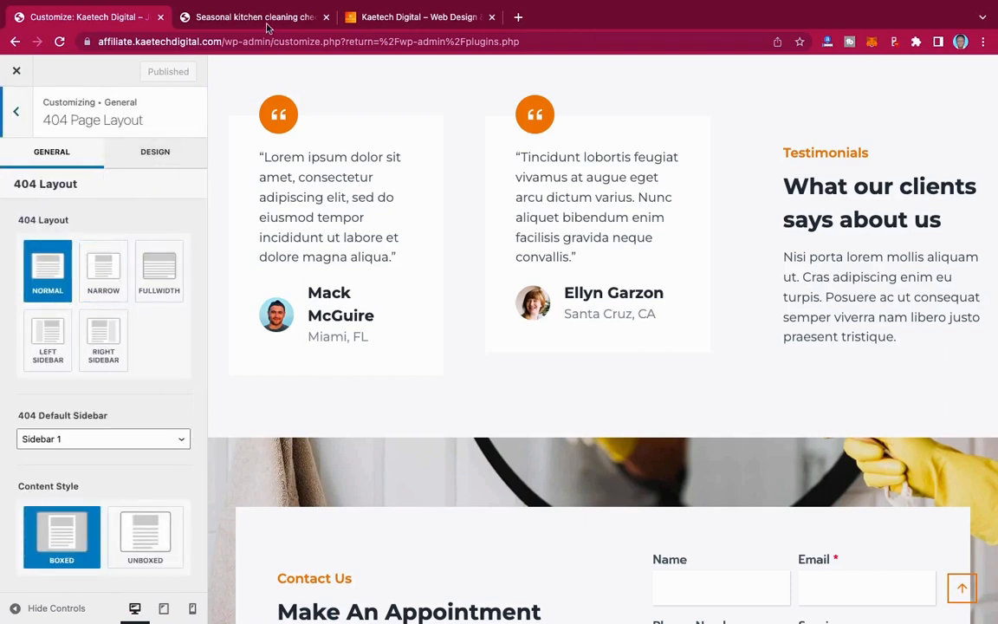
{"action": "left_click", "coordinate": [262, 18]}
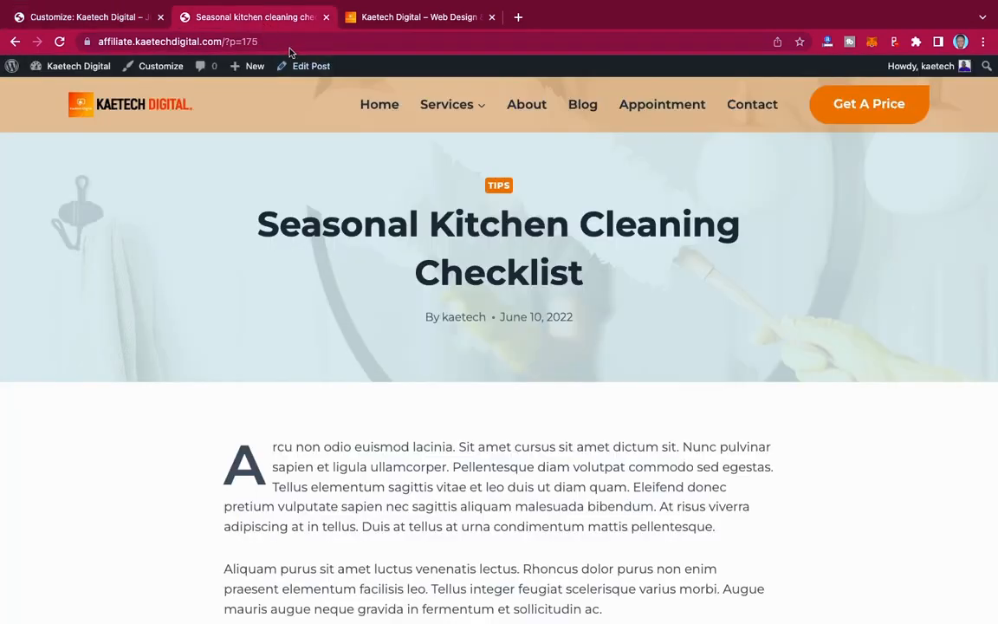
{"action": "left_click", "coordinate": [288, 43]}
{"action": "left_click", "coordinate": [288, 44]}
{"action": "key", "text": "BackSpace"}
{"action": "key", "text": "BackSpace"}
{"action": "key", "text": "BackSpace"}
{"action": "key", "text": "BackSpace"}
{"action": "key", "text": "BackSpace"}
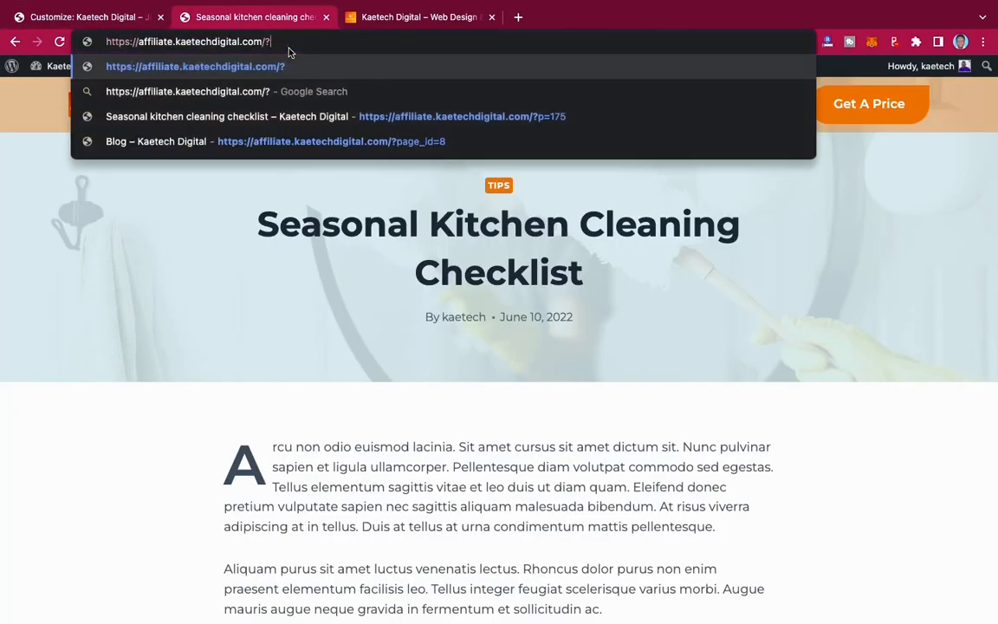
{"action": "key", "text": "BackSpace"}
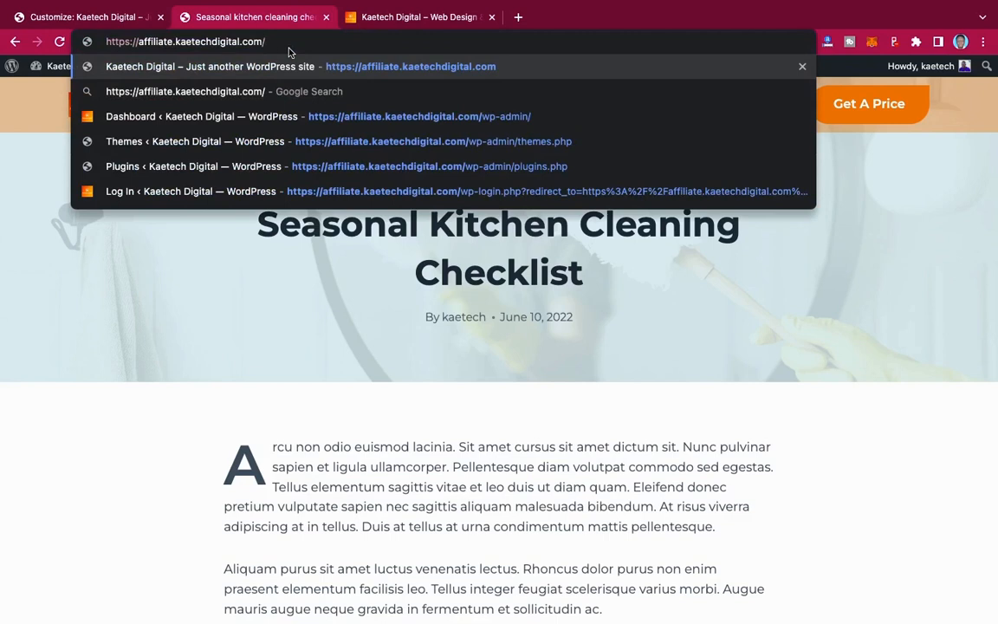
{"action": "type", "text": "call"}
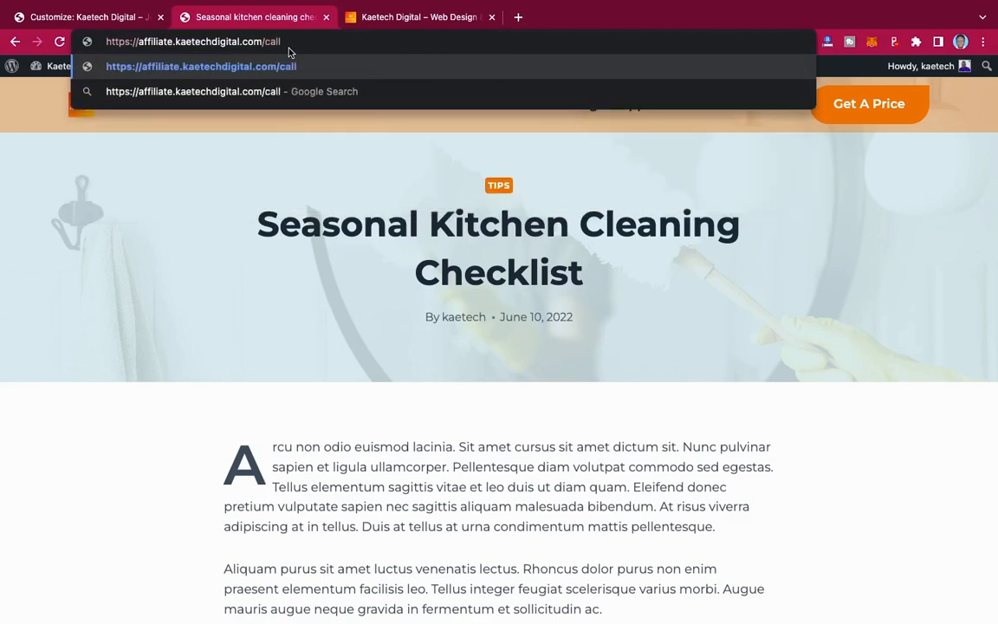
{"action": "key", "text": "Return"}
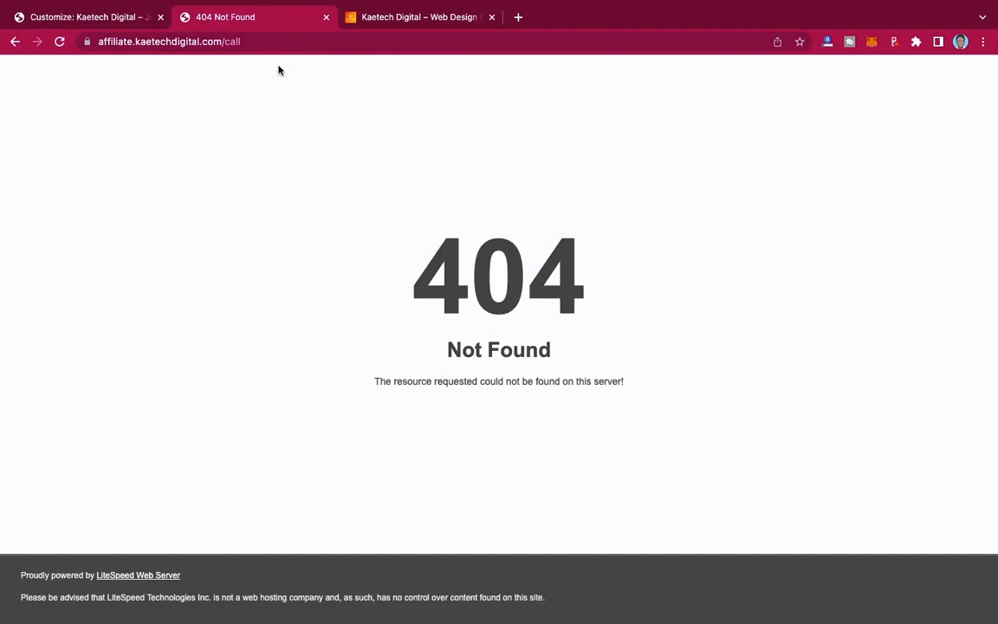
- Remove /call from the 404 page's address and load the site's homepage at affiliate.kaetechdigital.com in that tab
{"action": "left_click", "coordinate": [268, 41]}
{"action": "double_click", "coordinate": [266, 40]}
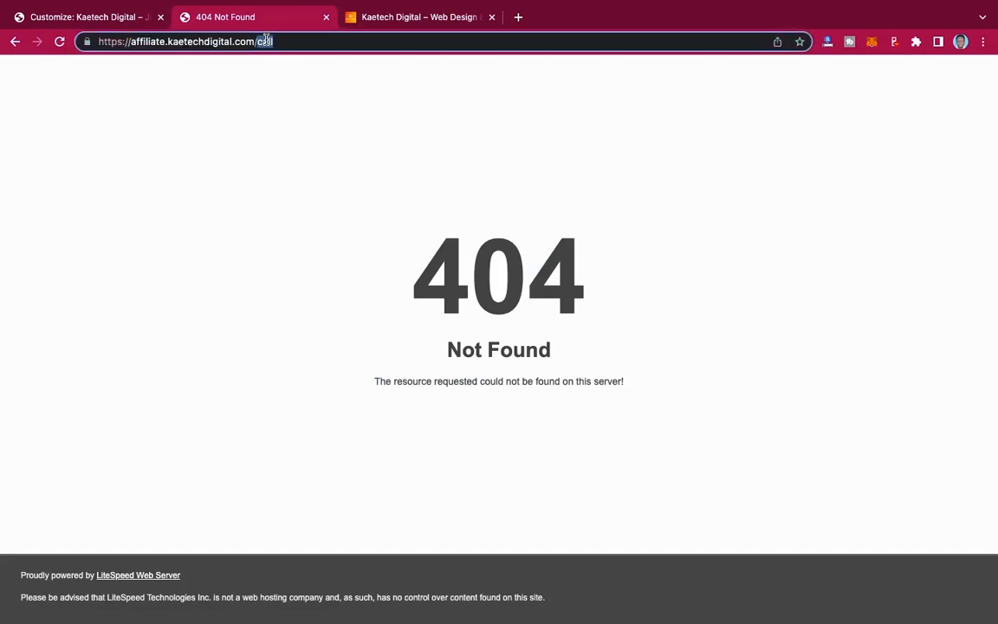
{"action": "key", "text": "BackSpace"}
{"action": "key", "text": "BackSpace"}
{"action": "key", "text": "BackSpace"}
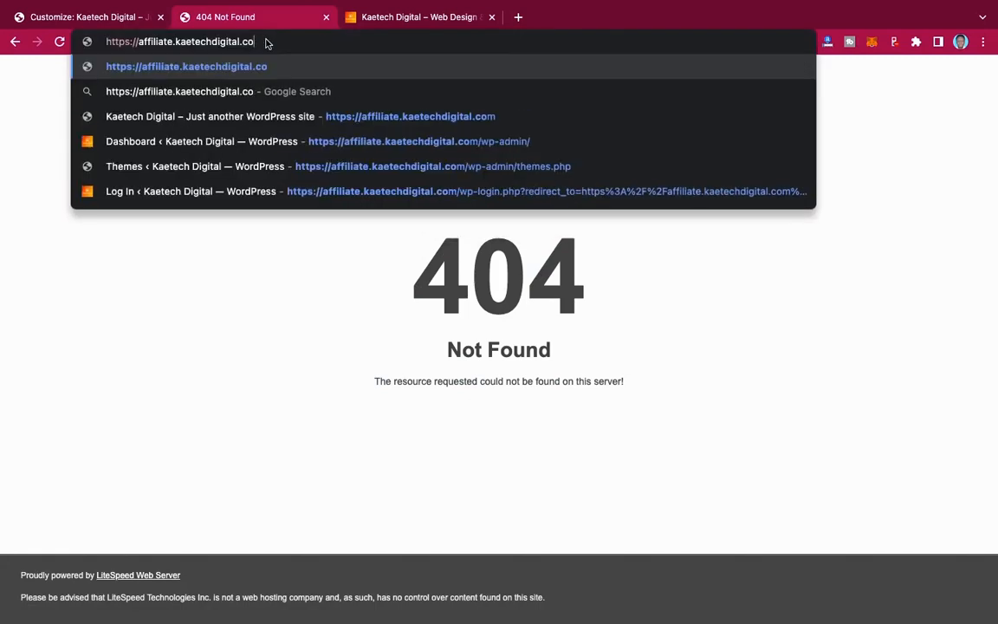
{"action": "type", "text": "m"}
{"action": "key", "text": "Return"}
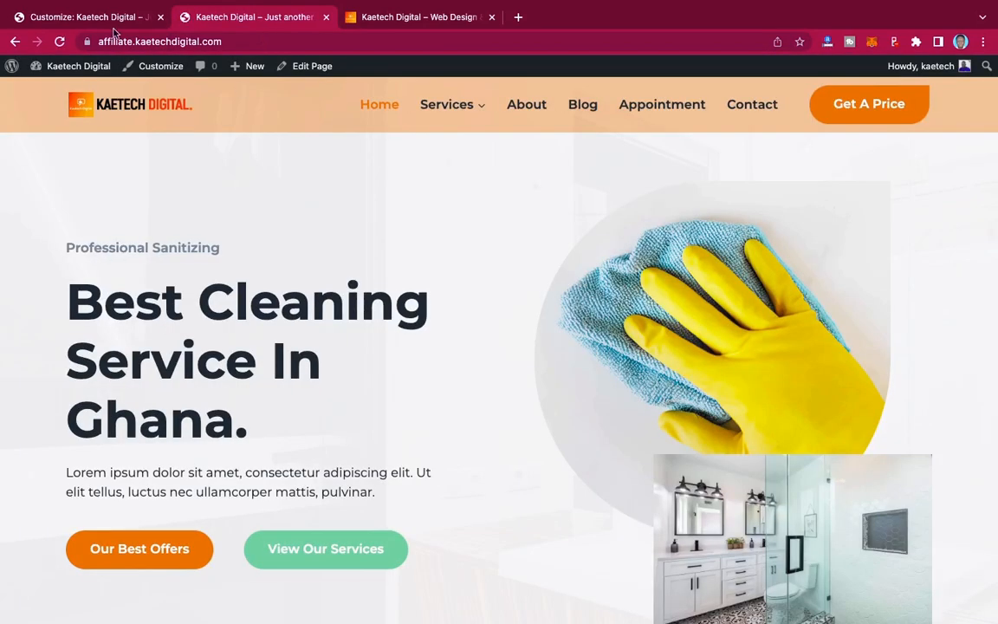
- Return to the customizer and review the general and design options of the 404 Page Layout
{"action": "left_click", "coordinate": [110, 20]}
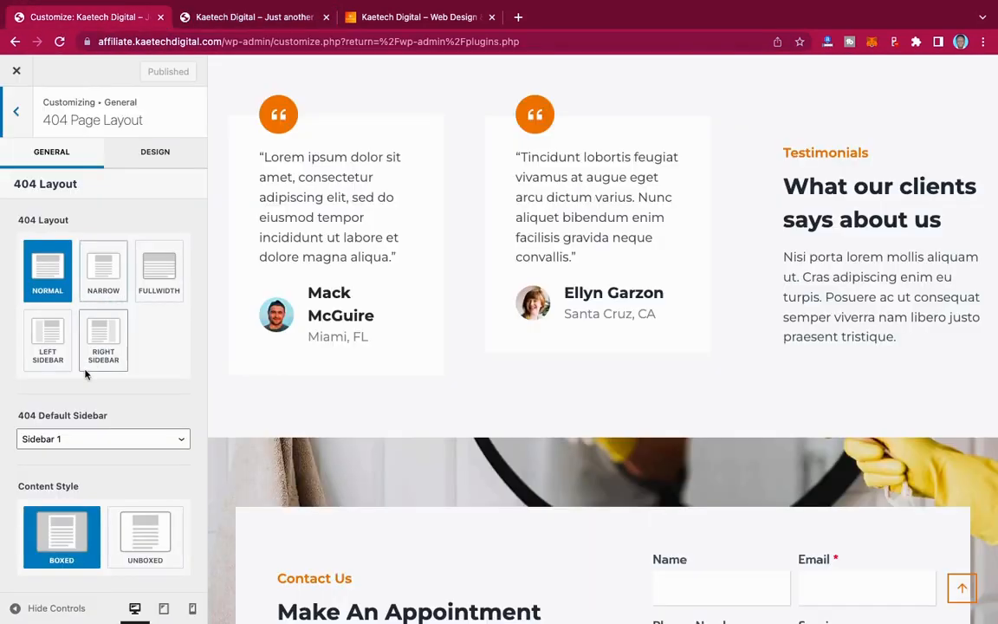
{"action": "scroll", "coordinate": [104, 396], "scroll_direction": "down", "scroll_amount": 1}
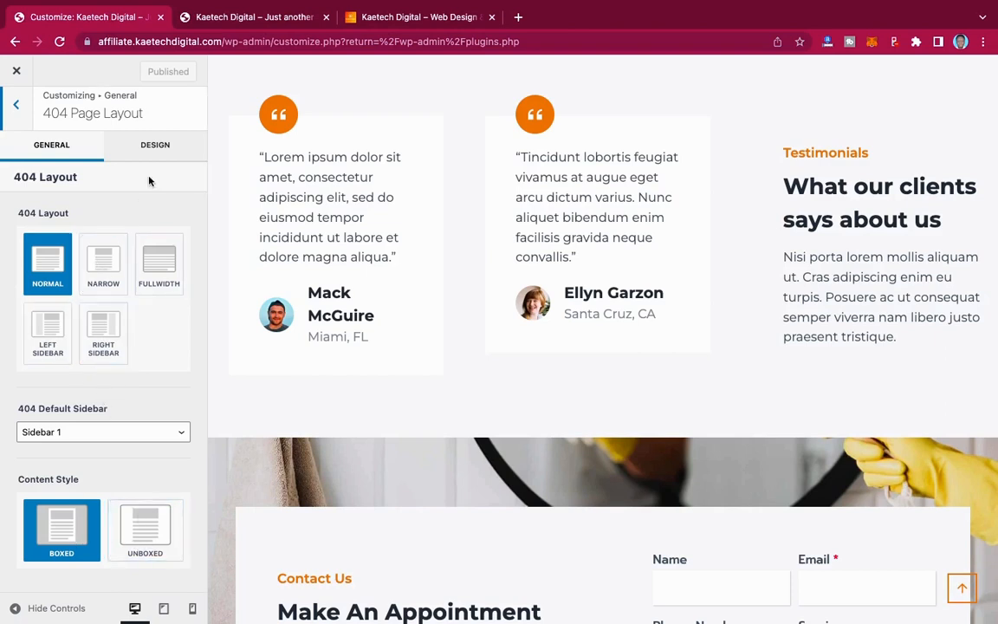
{"action": "left_click", "coordinate": [161, 150]}
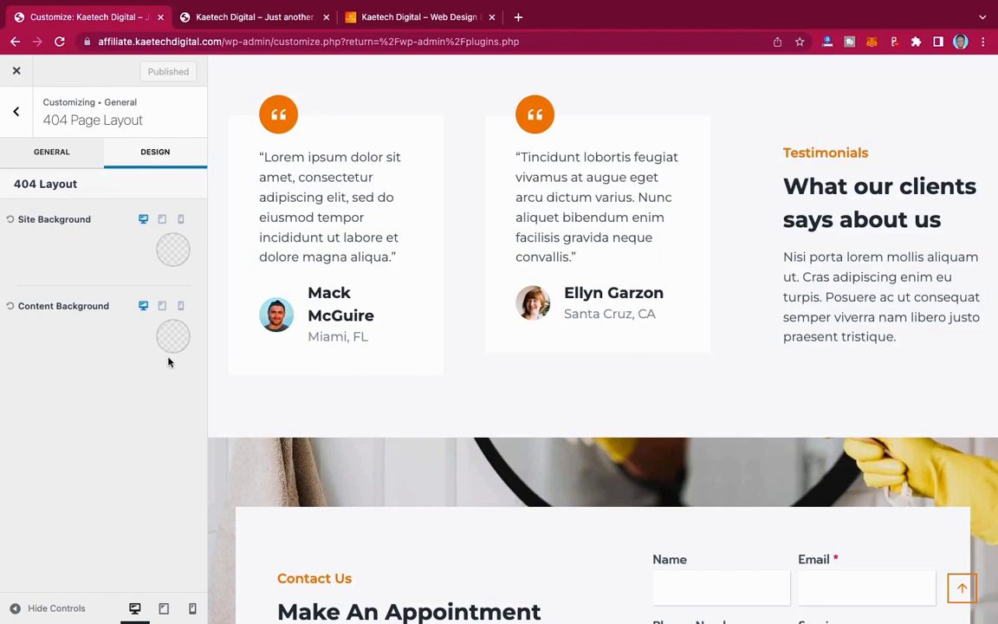
{"action": "left_click", "coordinate": [58, 156]}
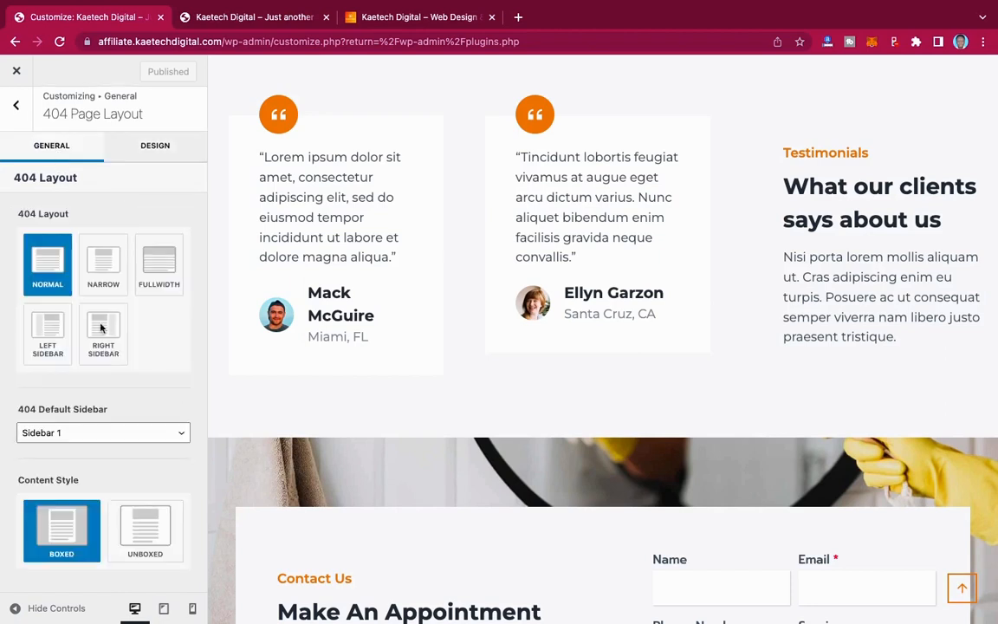
{"action": "scroll", "coordinate": [99, 307], "scroll_direction": "down", "scroll_amount": 1}
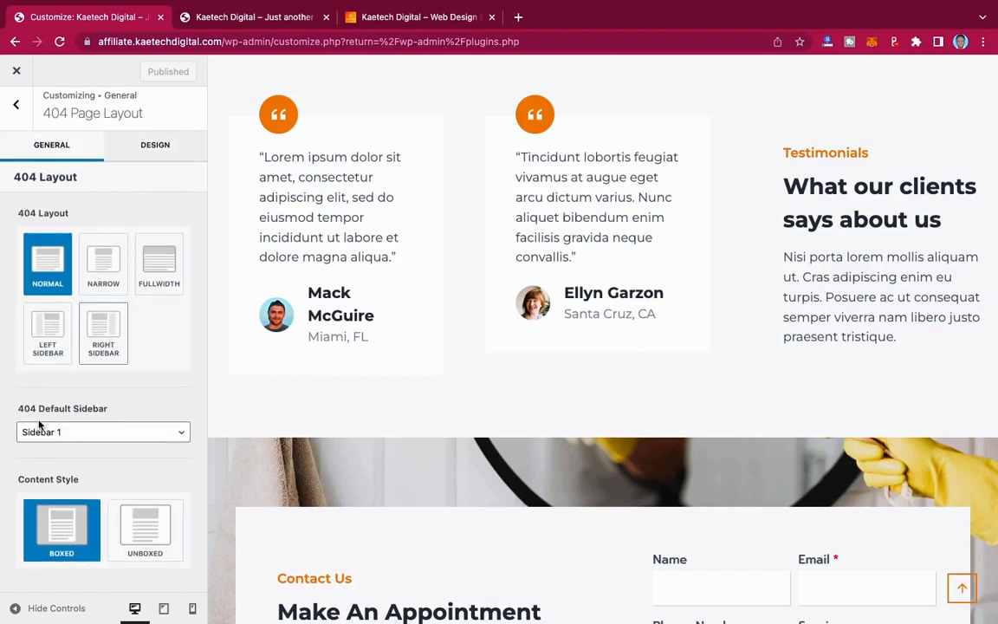
{"action": "scroll", "coordinate": [39, 421], "scroll_direction": "up", "scroll_amount": 1}
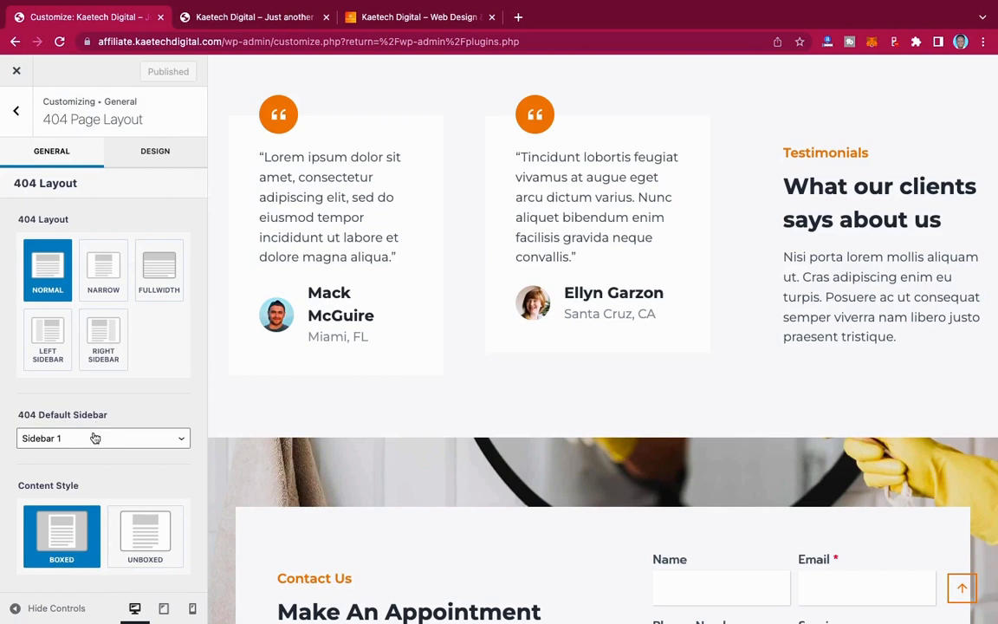
{"action": "left_click", "coordinate": [18, 114]}
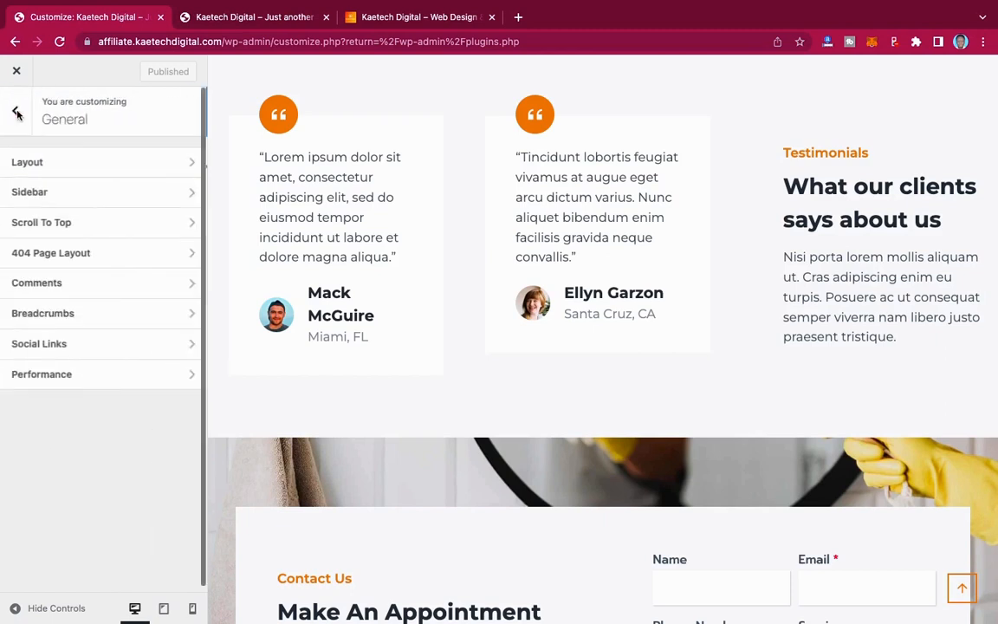
- Review the Comments settings and the Breadcrumbs settings in the General section
{"action": "left_click", "coordinate": [142, 290]}
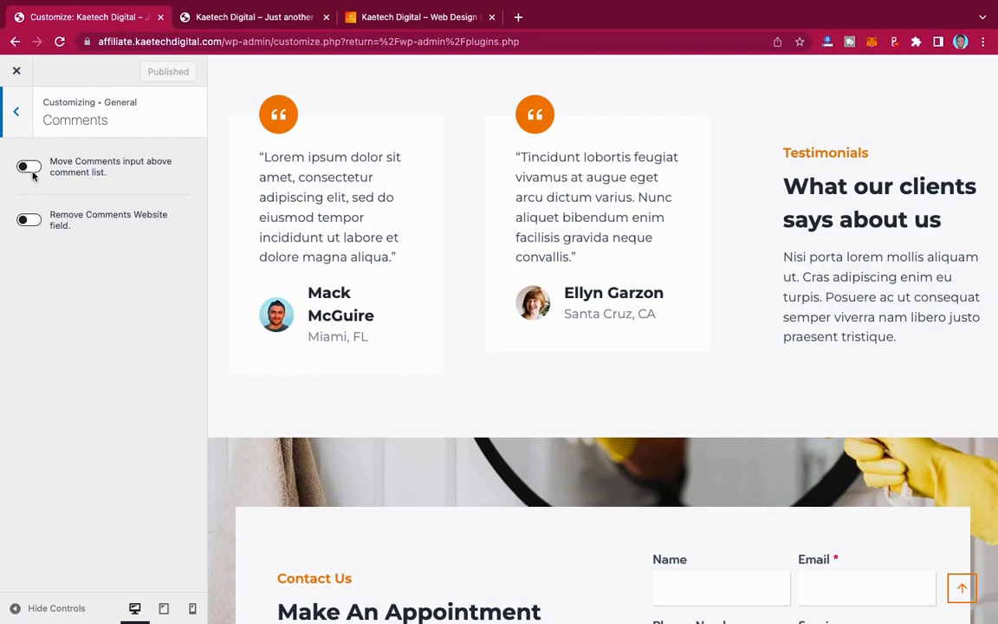
{"action": "left_click", "coordinate": [17, 111]}
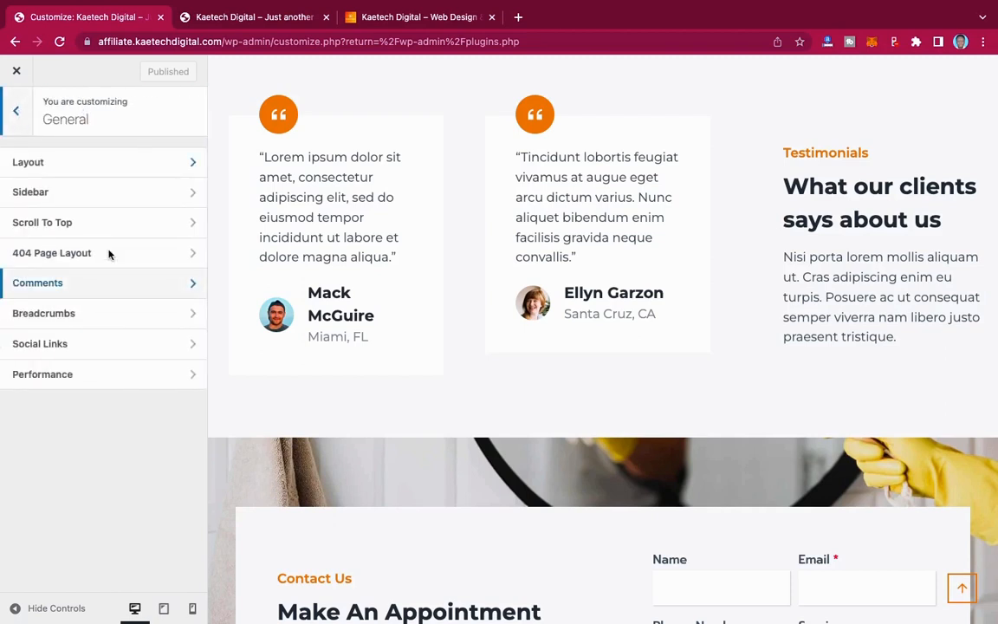
{"action": "left_click", "coordinate": [77, 317]}
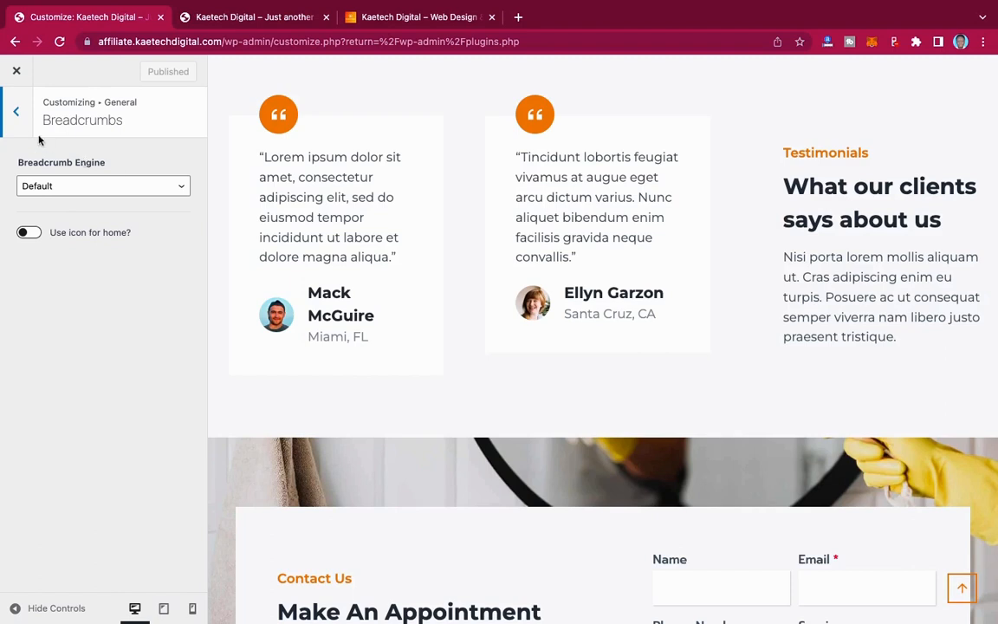
{"action": "left_click", "coordinate": [23, 114]}
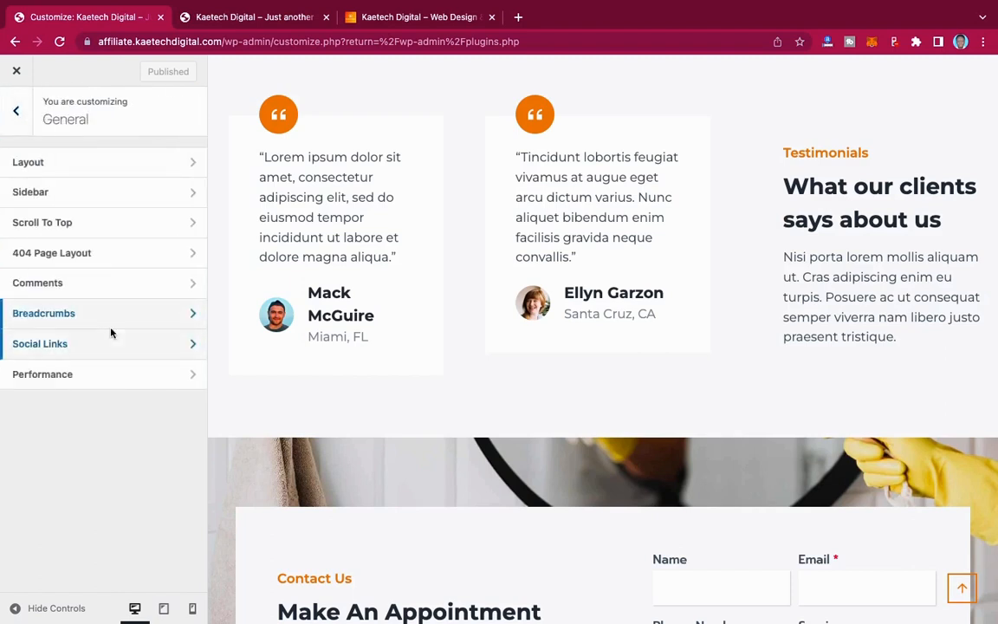
- Reopen the Breadcrumbs settings and examine the available Breadcrumb Engine choices without changing the selection
{"action": "left_click", "coordinate": [139, 320]}
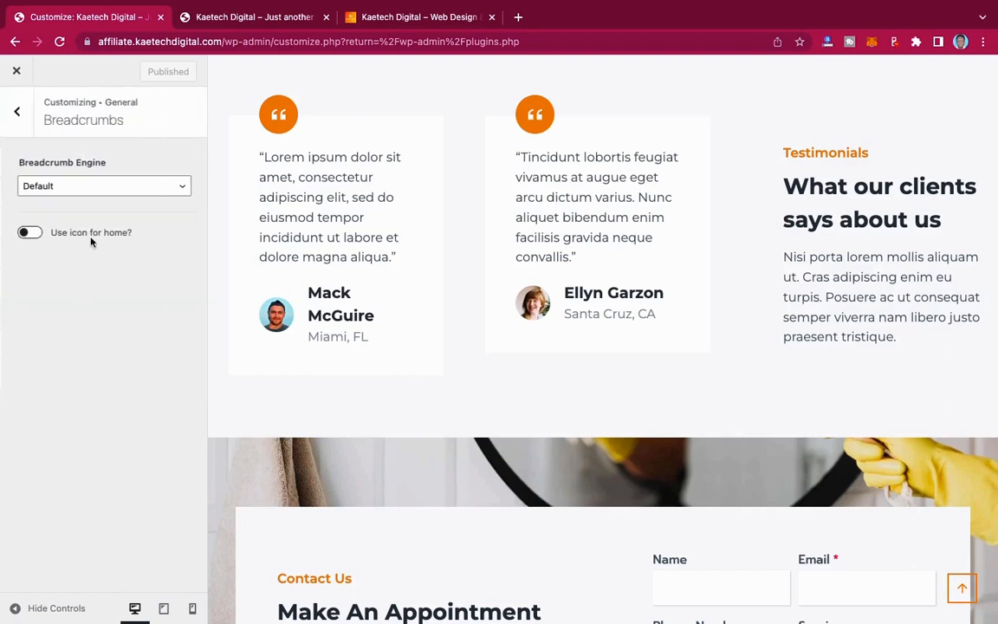
{"action": "left_click", "coordinate": [41, 235]}
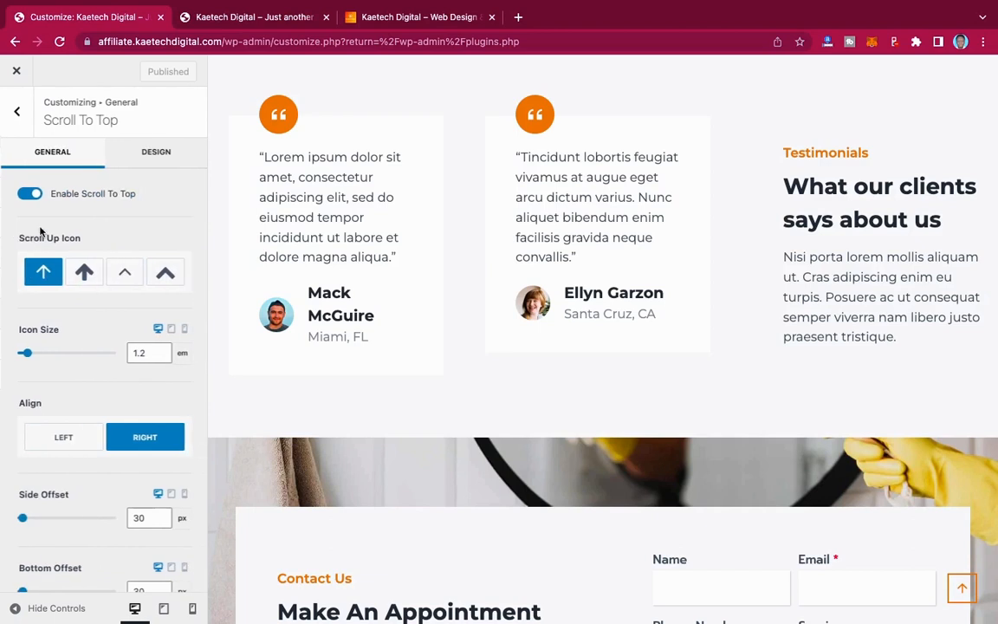
{"action": "left_click", "coordinate": [16, 114]}
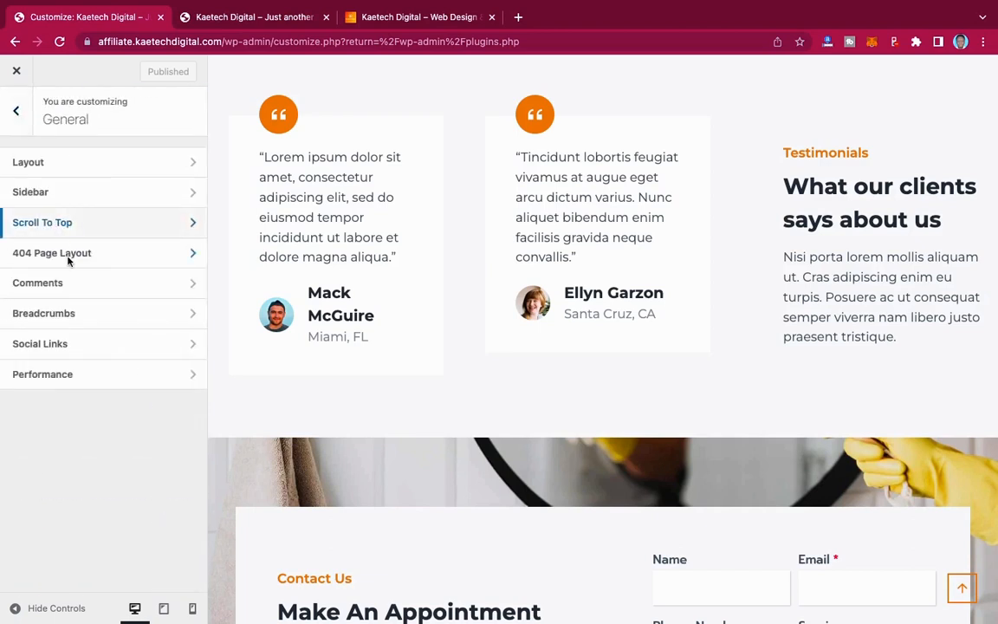
{"action": "left_click", "coordinate": [78, 314]}
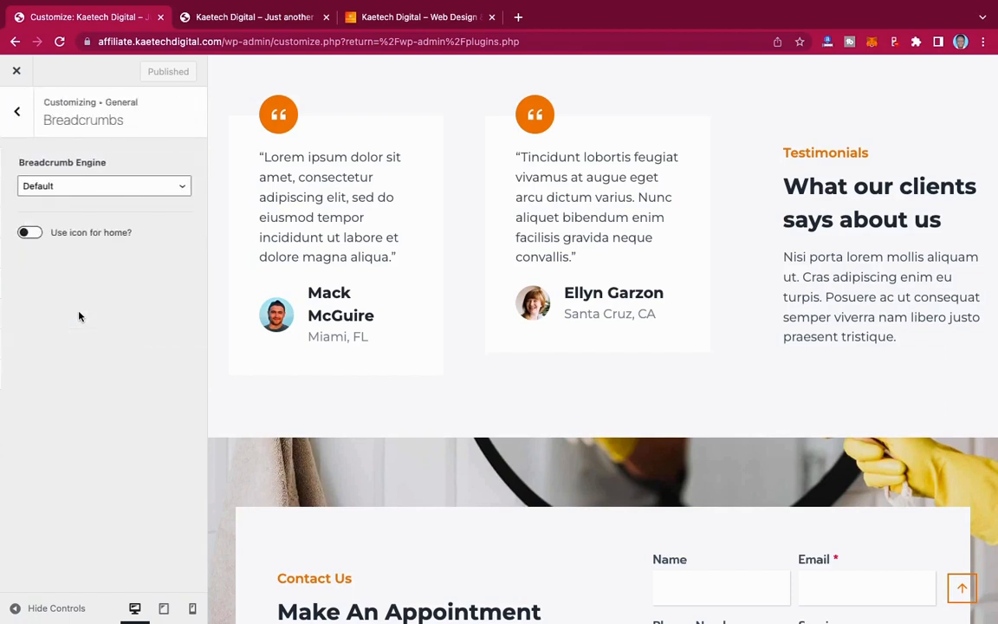
{"action": "left_click", "coordinate": [91, 189]}
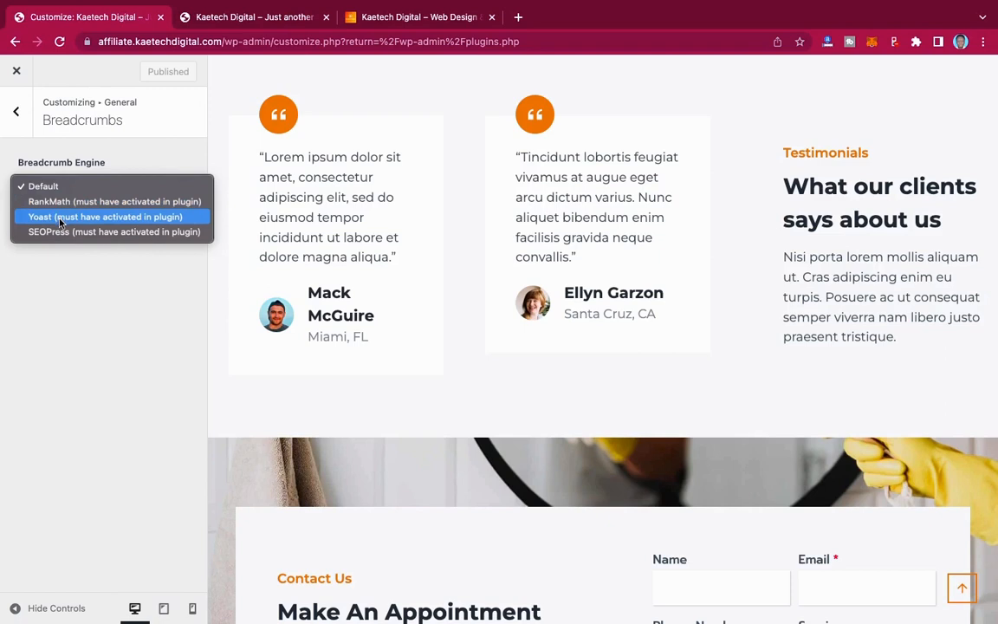
{"action": "left_click", "coordinate": [71, 274]}
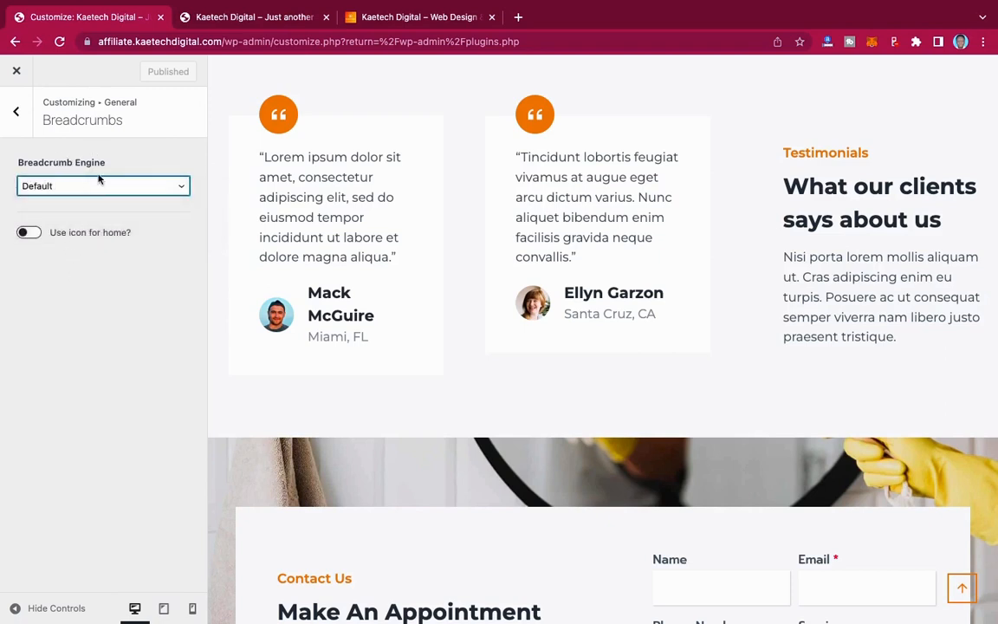
{"action": "left_click", "coordinate": [19, 120]}
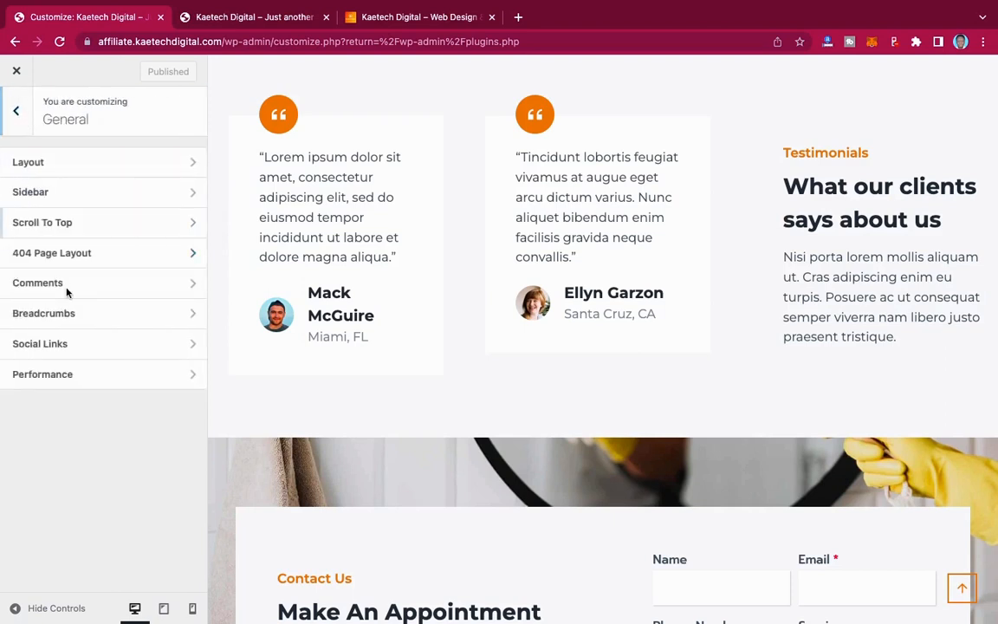
- Look through the full list of social network fields in the General section's Social Links settings
{"action": "left_click", "coordinate": [73, 344]}
{"action": "scroll", "coordinate": [73, 352], "scroll_direction": "down", "scroll_amount": 4}
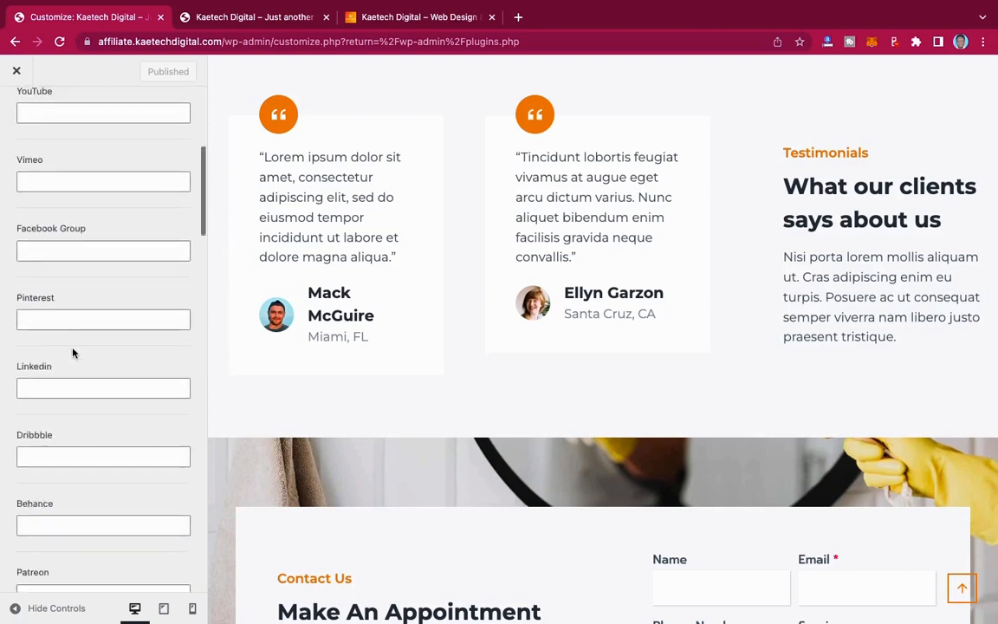
{"action": "scroll", "coordinate": [73, 352], "scroll_direction": "down", "scroll_amount": 20}
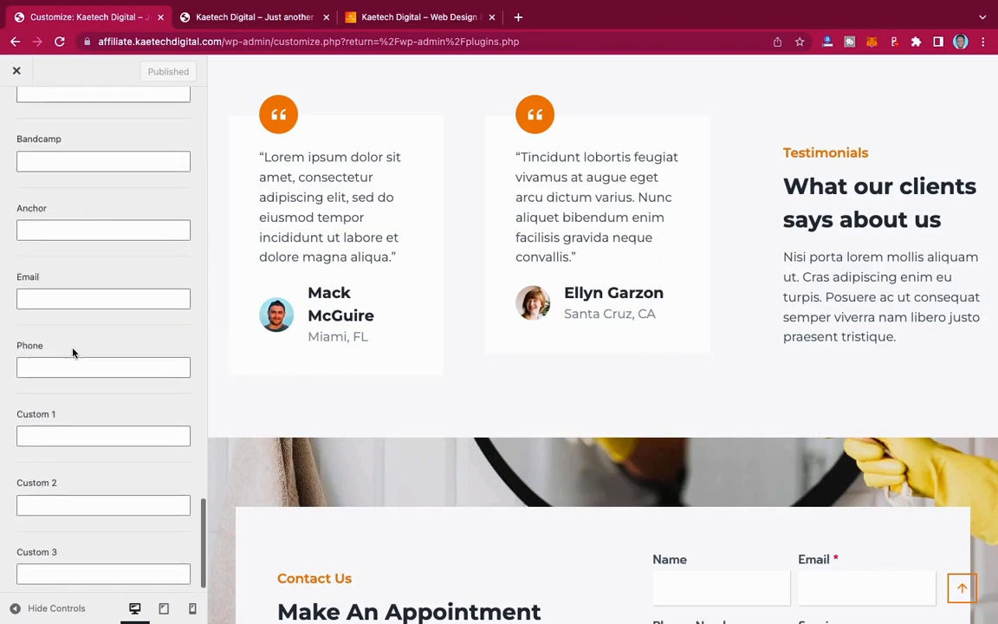
{"action": "scroll", "coordinate": [73, 351], "scroll_direction": "up", "scroll_amount": 20}
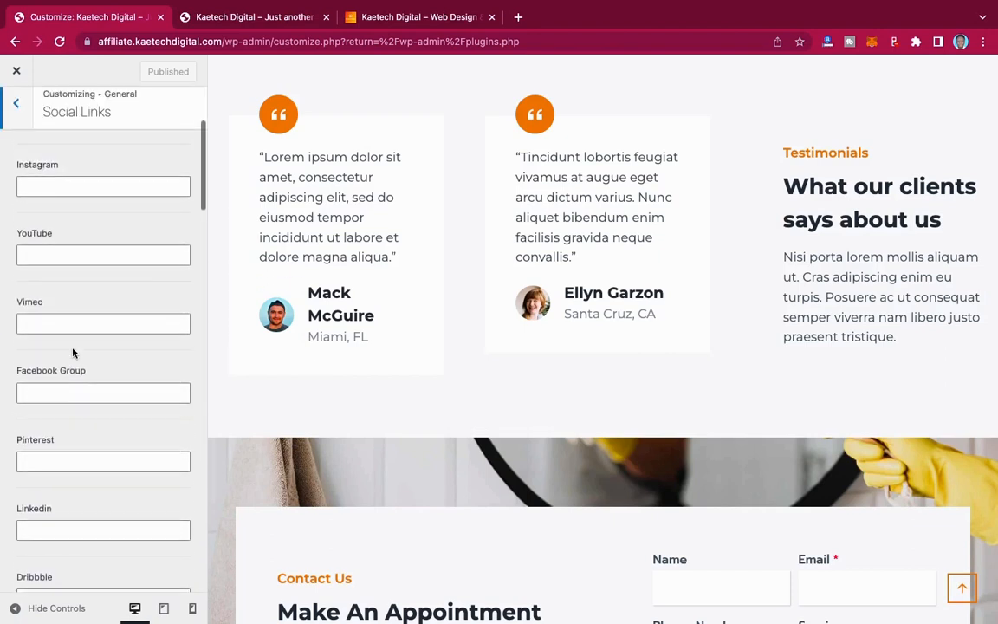
{"action": "scroll", "coordinate": [73, 351], "scroll_direction": "up", "scroll_amount": 3}
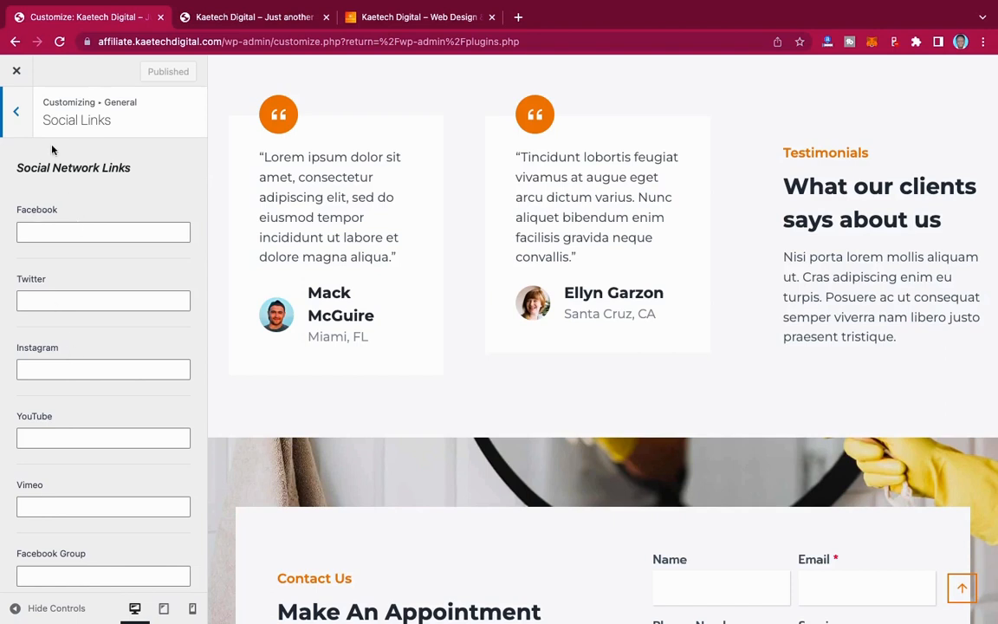
{"action": "left_click", "coordinate": [15, 111]}
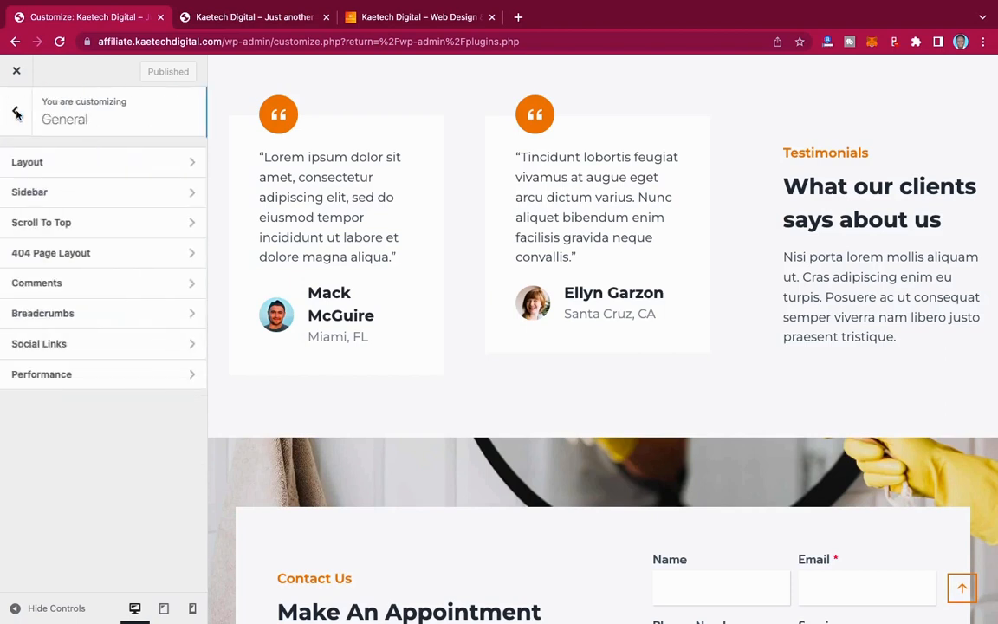
- Review the General section's Performance settings and return to the main customizer list
{"action": "left_click", "coordinate": [123, 382]}
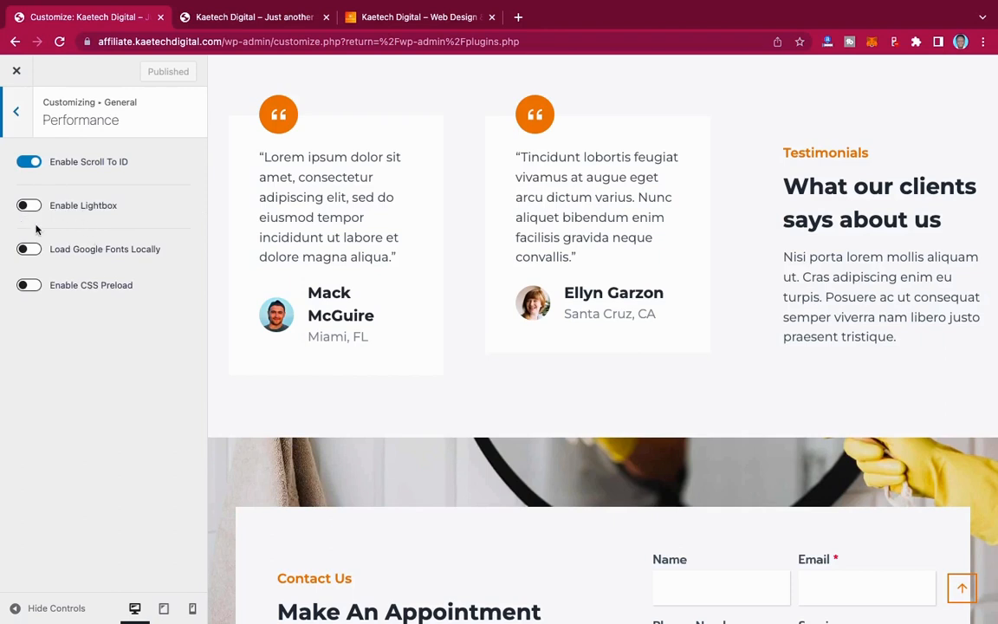
{"action": "left_click", "coordinate": [24, 119]}
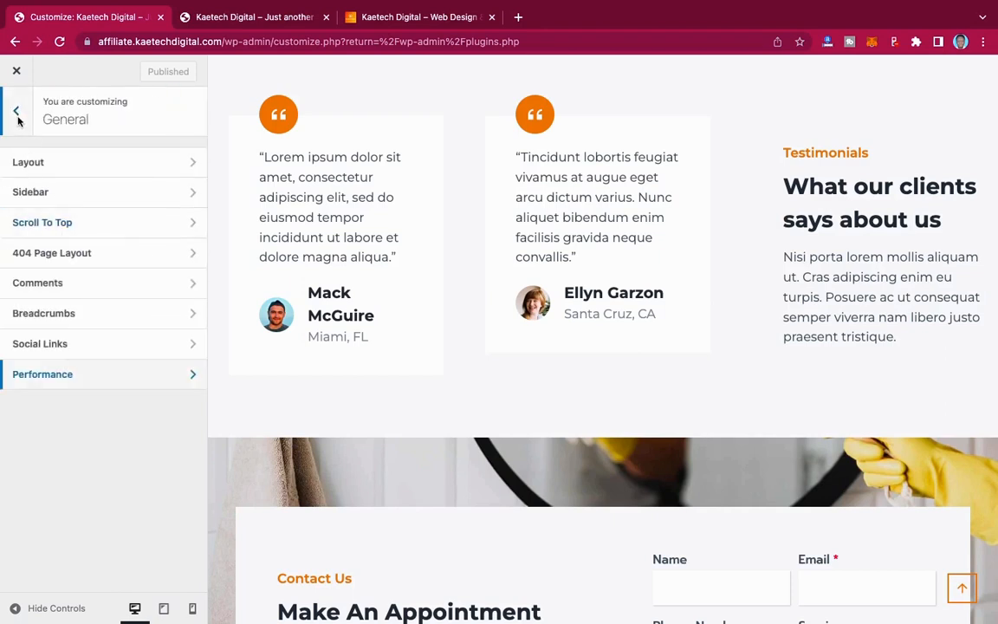
{"action": "left_click", "coordinate": [18, 119]}
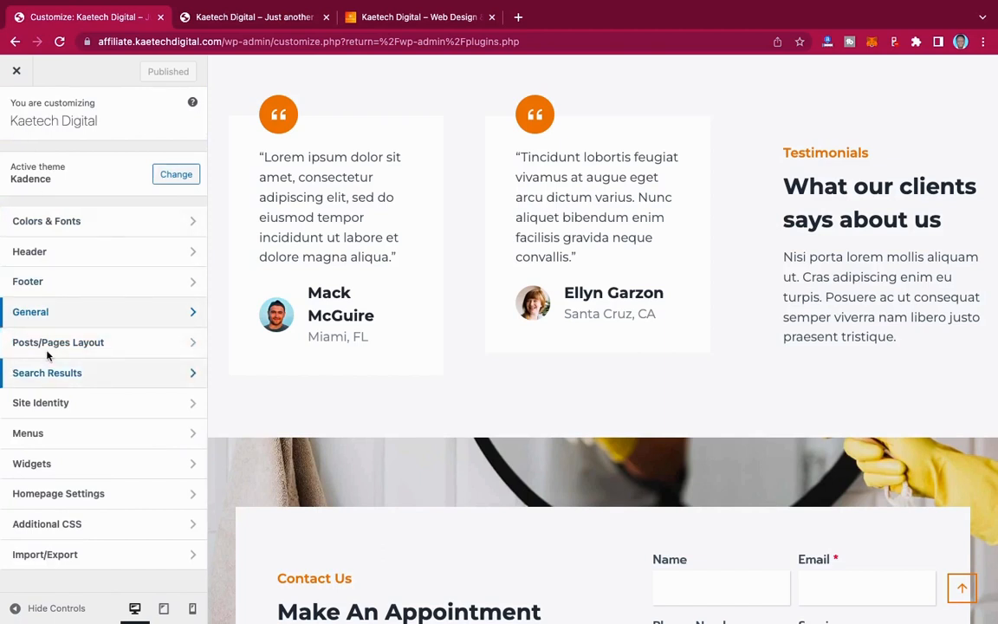
- Open the Page Layout settings under Posts/Pages Layout and review the page title's design and general options
{"action": "left_click", "coordinate": [132, 350]}
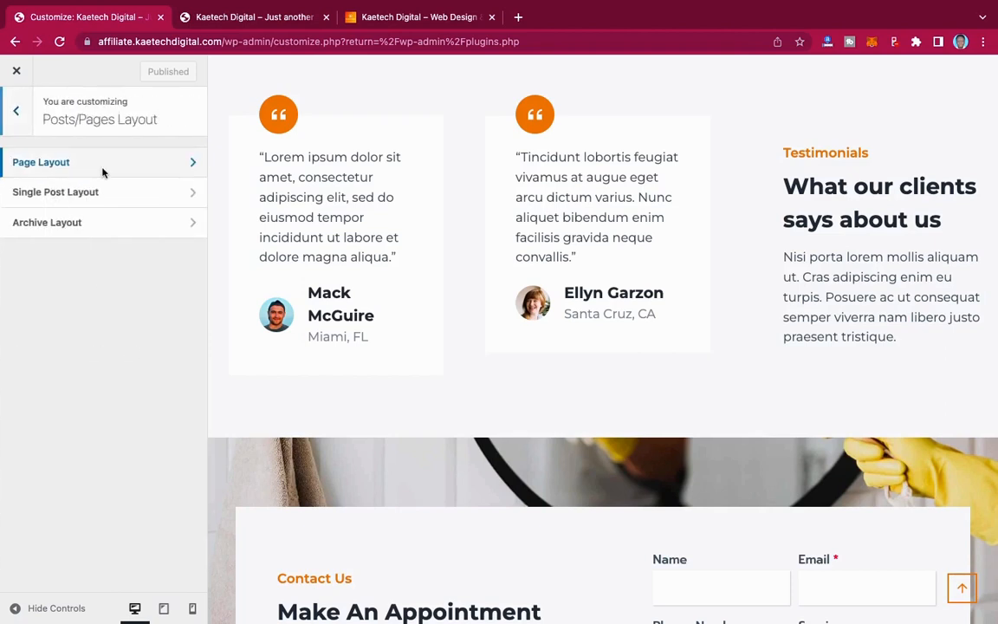
{"action": "left_click", "coordinate": [103, 173]}
{"action": "scroll", "coordinate": [89, 352], "scroll_direction": "down", "scroll_amount": 6}
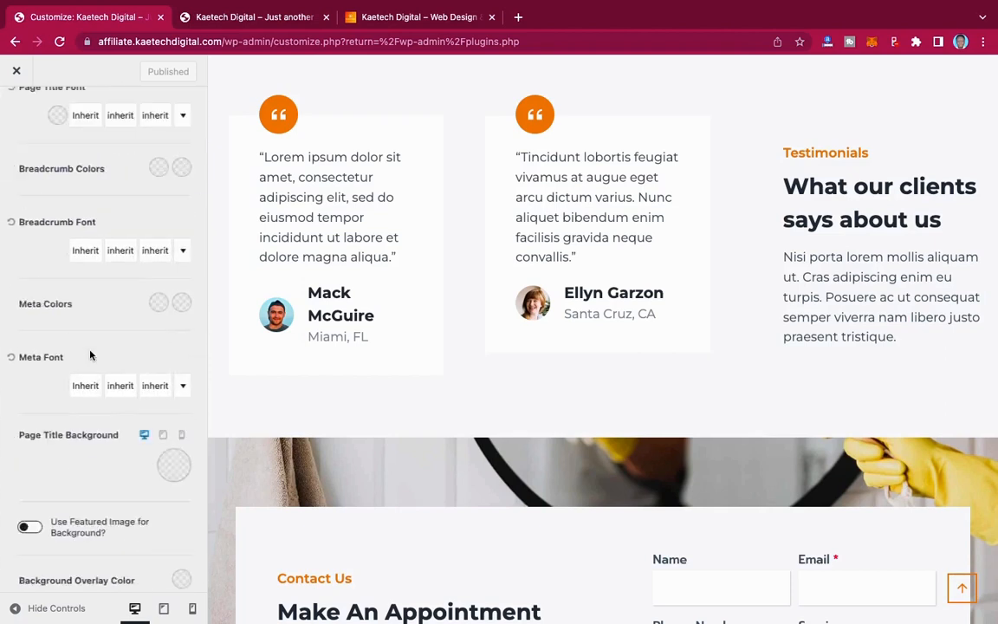
{"action": "scroll", "coordinate": [90, 354], "scroll_direction": "up", "scroll_amount": 6}
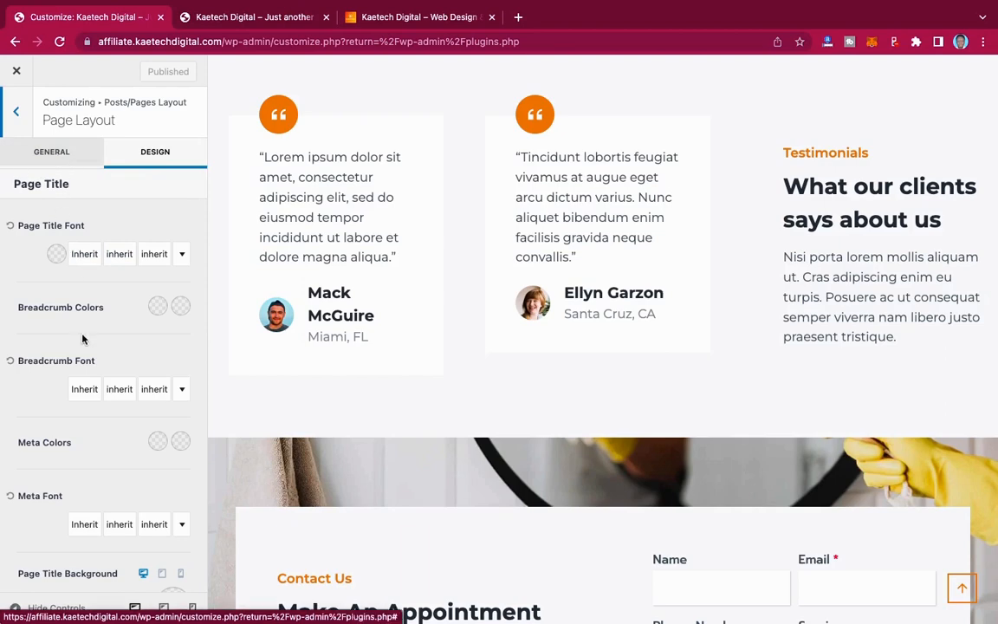
{"action": "scroll", "coordinate": [84, 339], "scroll_direction": "down", "scroll_amount": 5}
{"action": "scroll", "coordinate": [84, 337], "scroll_direction": "up", "scroll_amount": 10}
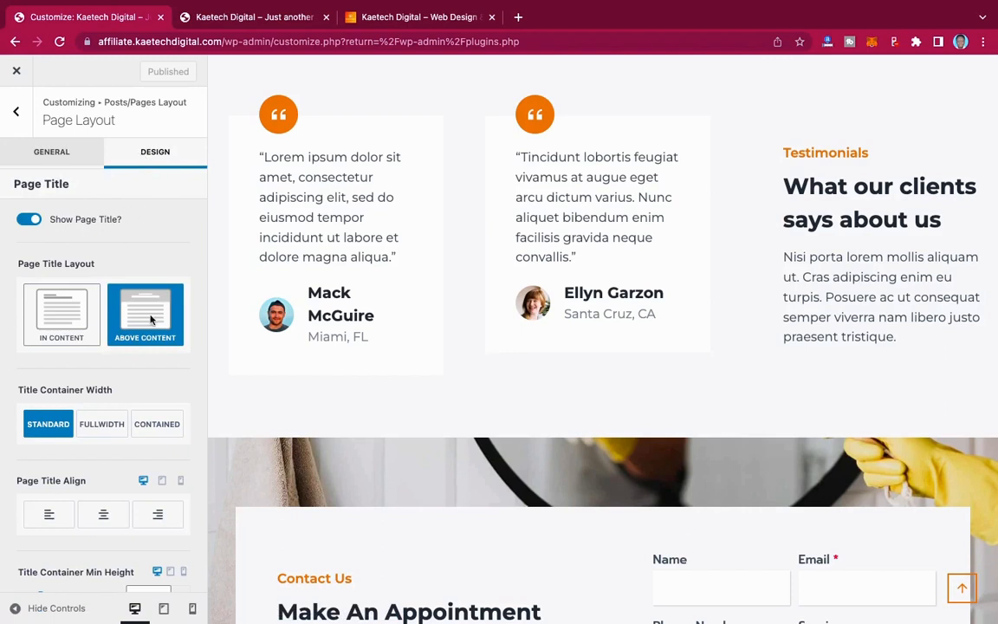
{"action": "scroll", "coordinate": [150, 319], "scroll_direction": "down", "scroll_amount": 5}
{"action": "scroll", "coordinate": [151, 323], "scroll_direction": "up", "scroll_amount": 5}
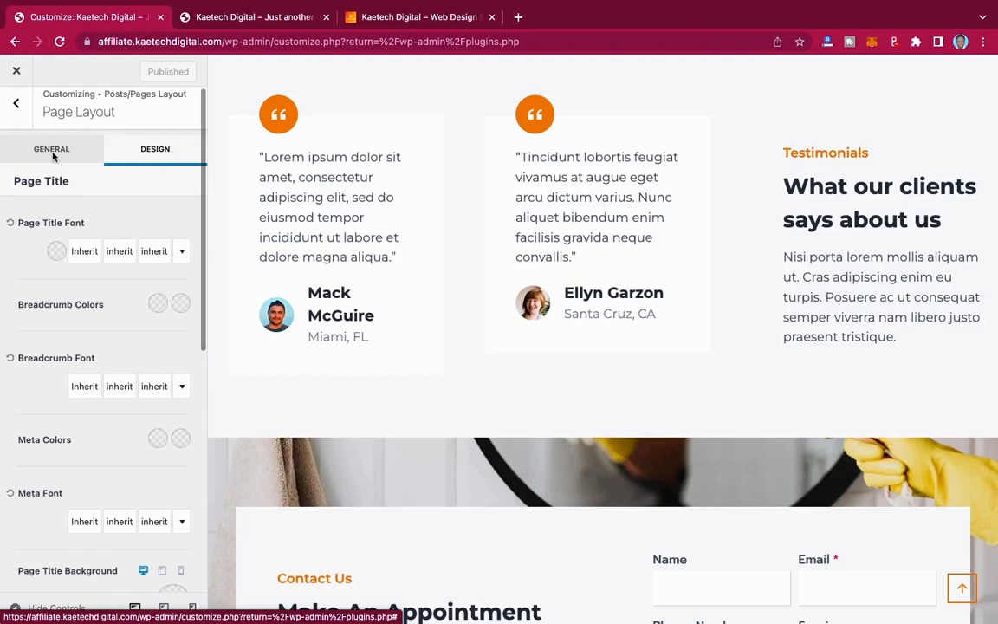
{"action": "left_click", "coordinate": [52, 153]}
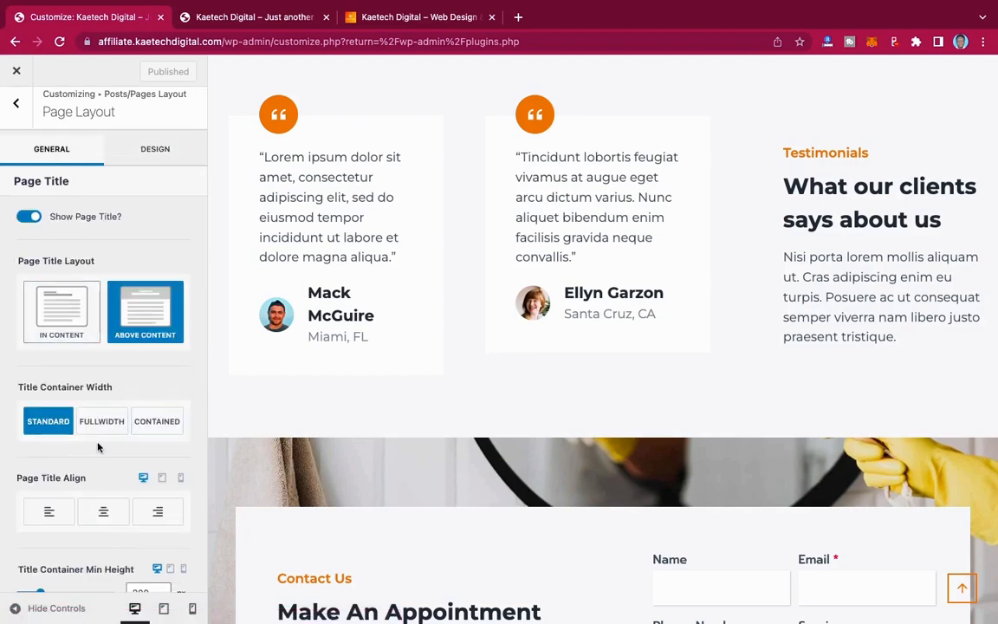
- Review the page title, default page layout, sidebar, content style and padding options in Page Layout, and return to the Posts/Pages Layout list
{"action": "scroll", "coordinate": [98, 447], "scroll_direction": "down", "scroll_amount": 7}
{"action": "scroll", "coordinate": [98, 447], "scroll_direction": "down", "scroll_amount": 3}
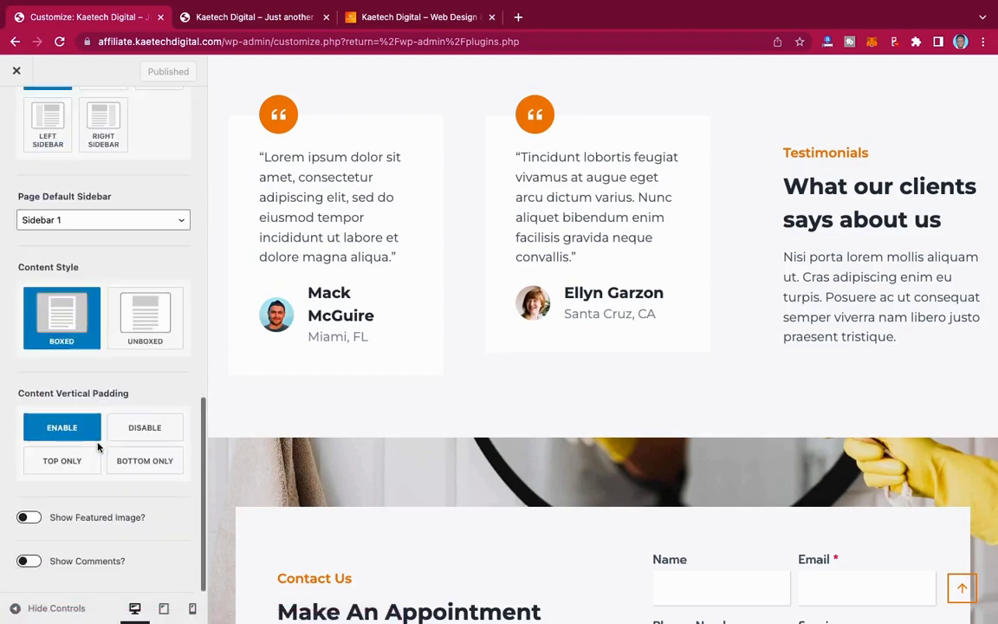
{"action": "scroll", "coordinate": [98, 447], "scroll_direction": "up", "scroll_amount": 10}
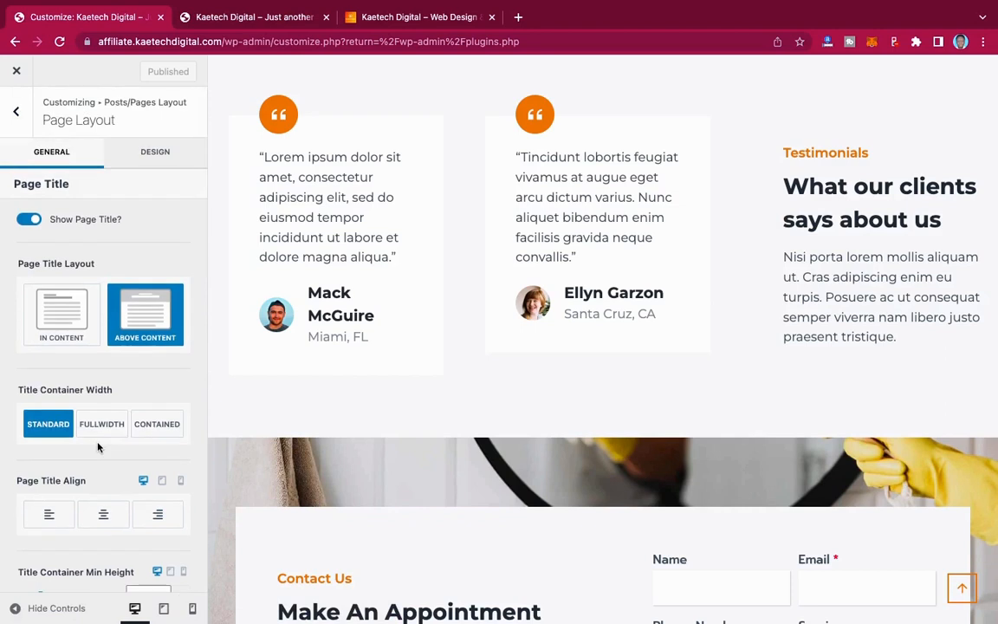
{"action": "scroll", "coordinate": [91, 442], "scroll_direction": "down", "scroll_amount": 3}
{"action": "scroll", "coordinate": [96, 461], "scroll_direction": "down", "scroll_amount": 3}
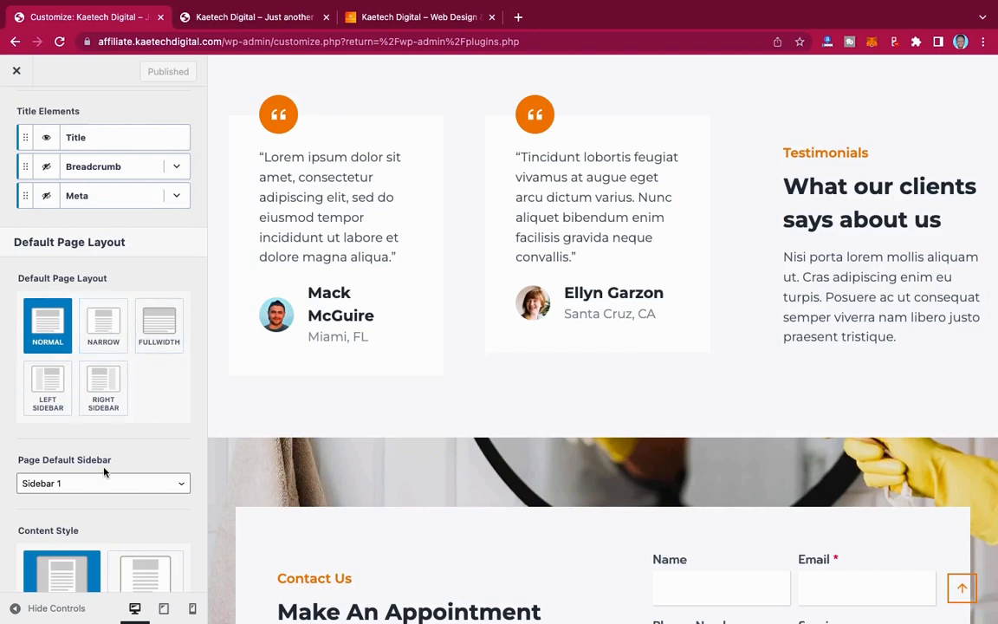
{"action": "scroll", "coordinate": [95, 338], "scroll_direction": "down", "scroll_amount": 5}
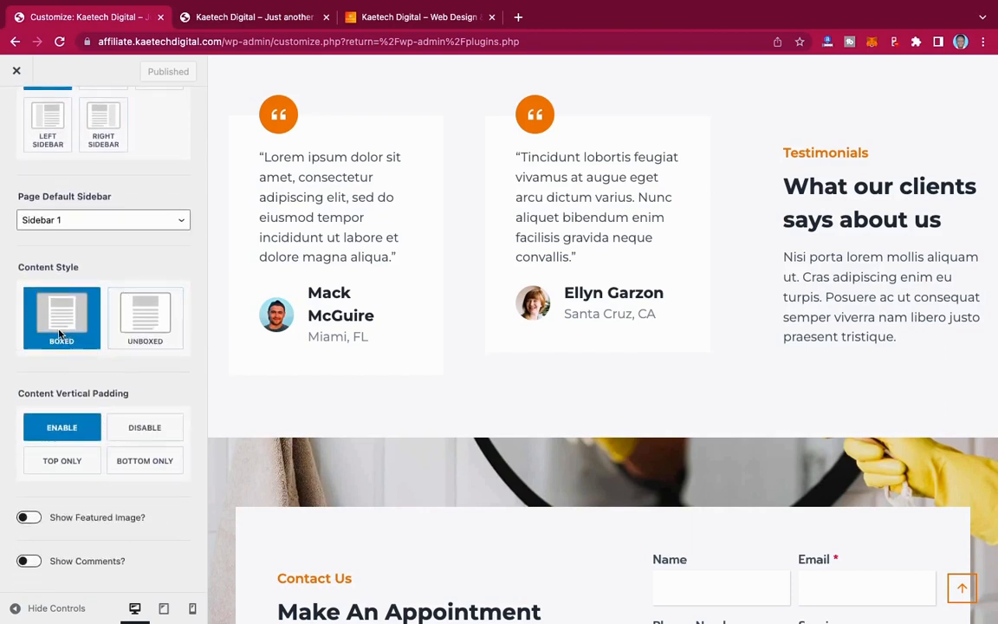
{"action": "scroll", "coordinate": [125, 333], "scroll_direction": "up", "scroll_amount": 10}
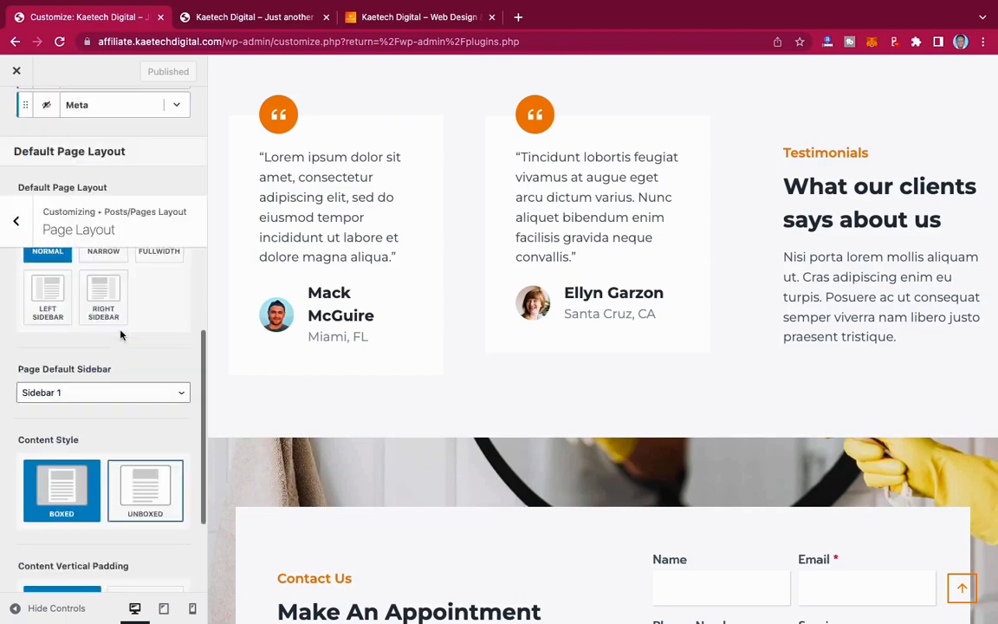
{"action": "left_click", "coordinate": [17, 114]}
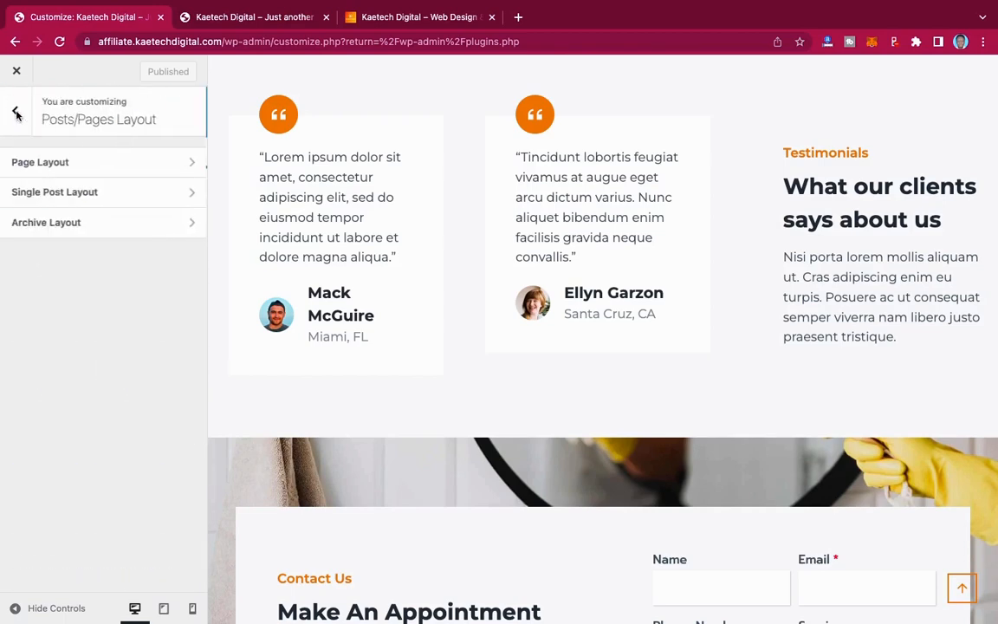
- Open the Single Post Layout settings and look through the post title, title elements, default post layout and content style options
{"action": "left_click", "coordinate": [122, 200]}
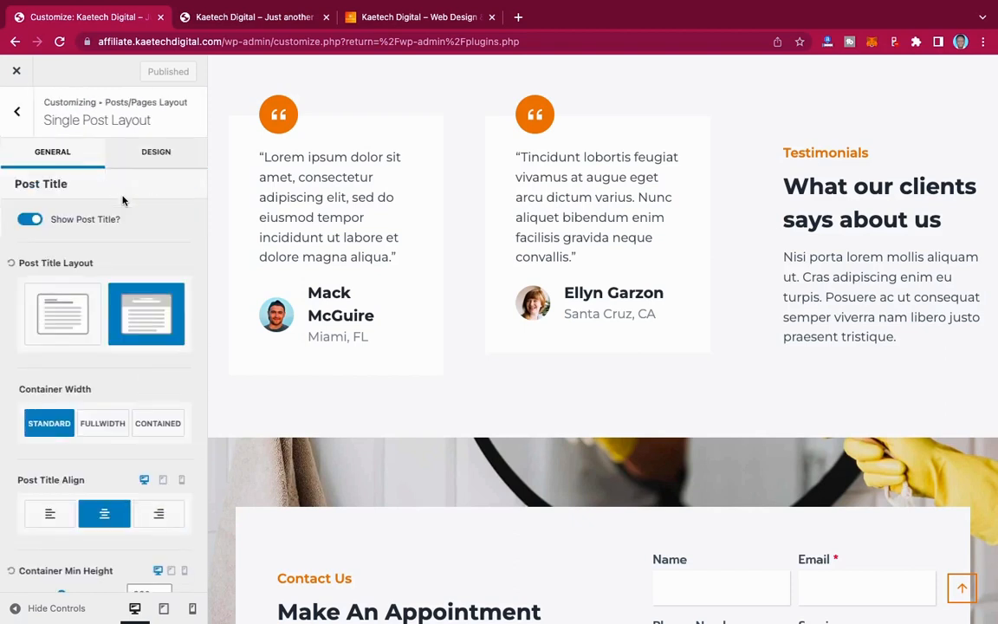
{"action": "scroll", "coordinate": [100, 397], "scroll_direction": "down", "scroll_amount": 10}
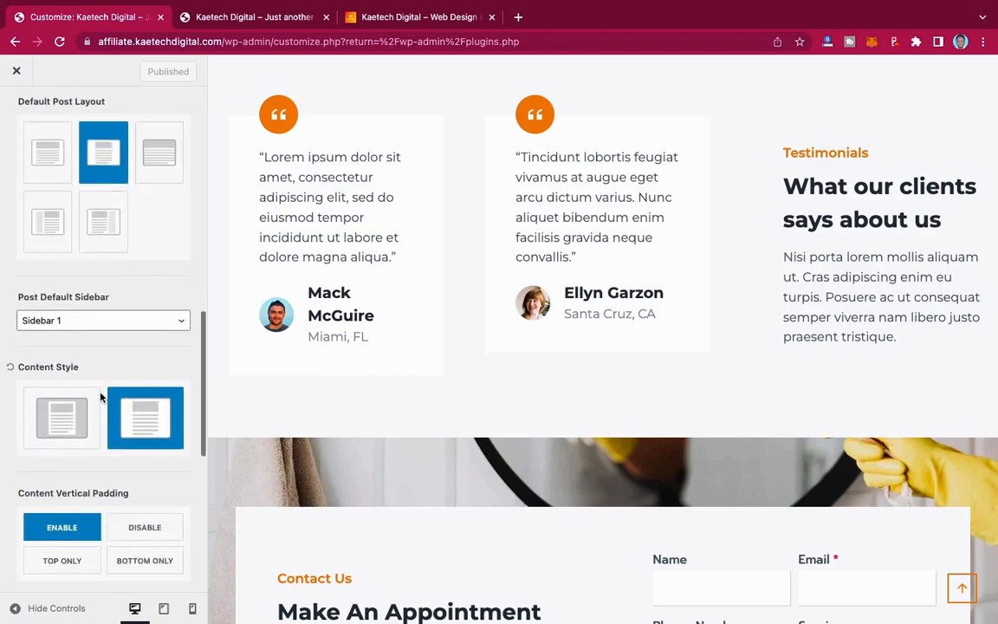
{"action": "left_click", "coordinate": [103, 404]}
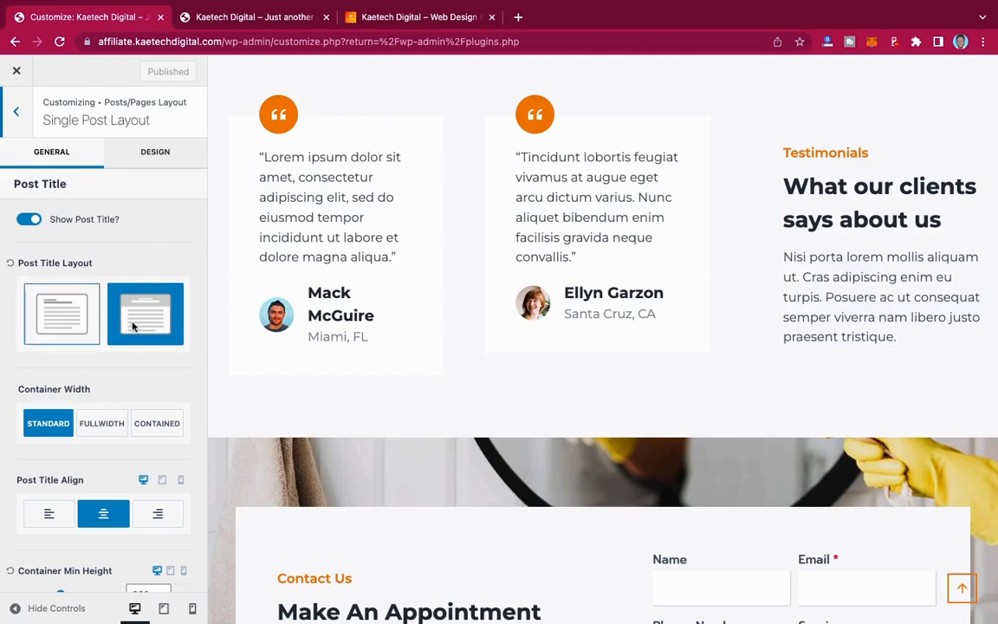
{"action": "scroll", "coordinate": [116, 278], "scroll_direction": "down", "scroll_amount": 5}
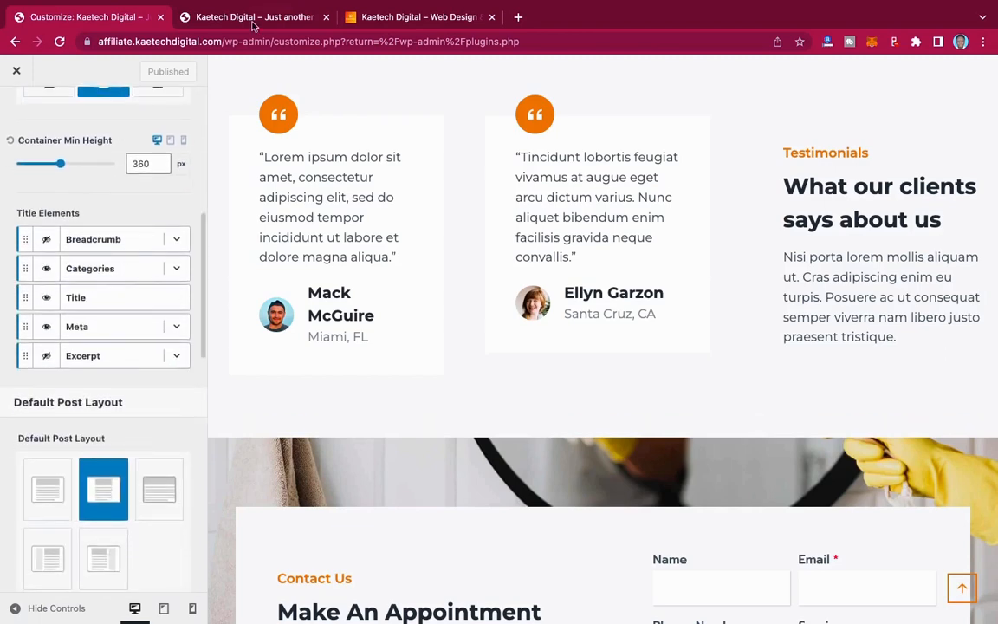
- On the live site, open the "Cleaning checklist – 20 items to spring clean" post from the Blog page and examine its layout
{"action": "left_click", "coordinate": [253, 24]}
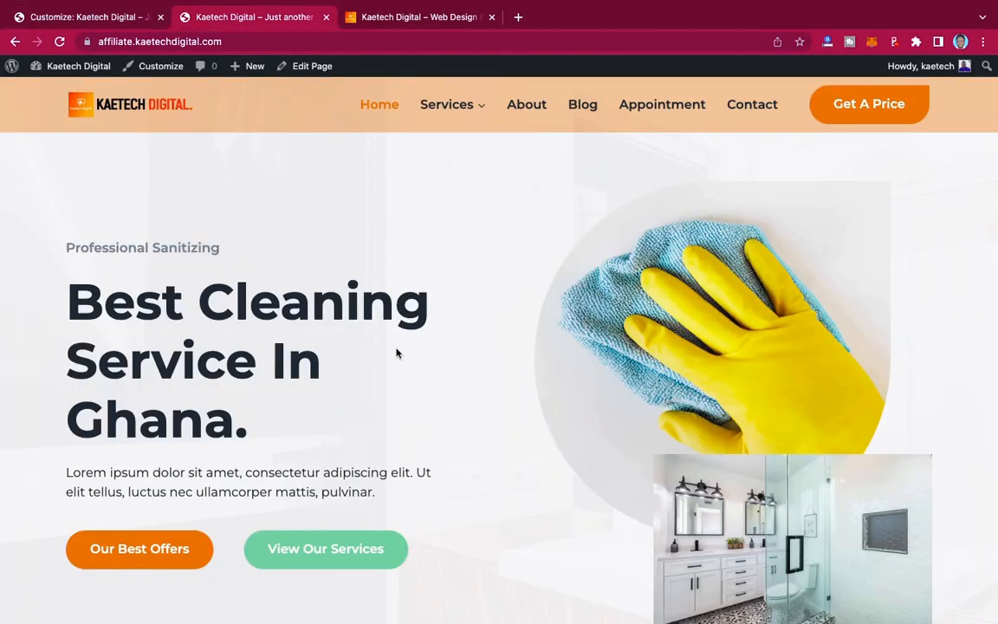
{"action": "left_click", "coordinate": [584, 105]}
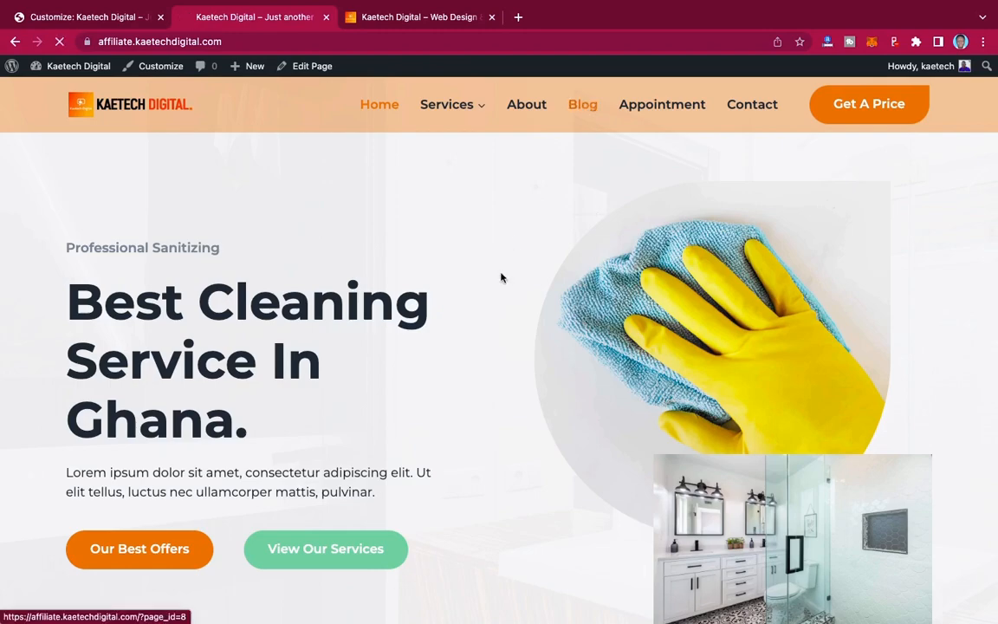
{"action": "scroll", "coordinate": [500, 288], "scroll_direction": "down", "scroll_amount": 10}
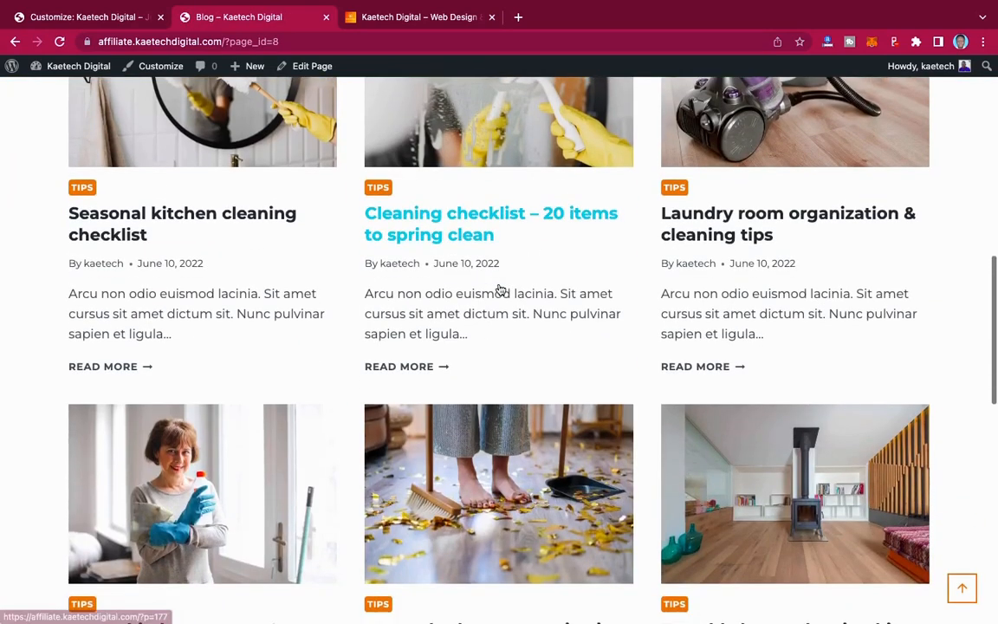
{"action": "scroll", "coordinate": [485, 268], "scroll_direction": "down", "scroll_amount": 1}
{"action": "left_click", "coordinate": [433, 208]}
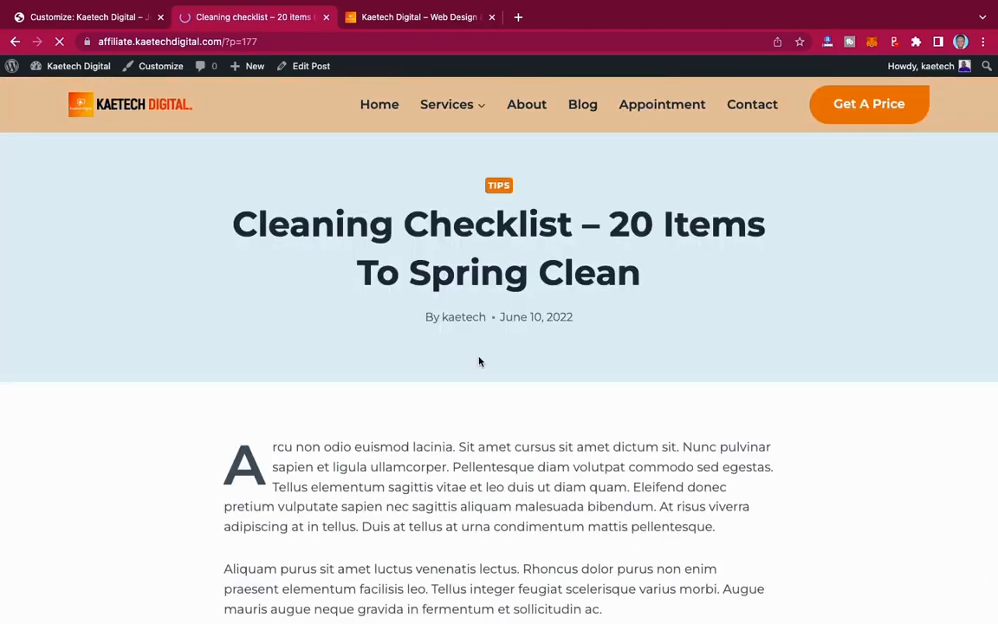
{"action": "scroll", "coordinate": [479, 361], "scroll_direction": "down", "scroll_amount": 15}
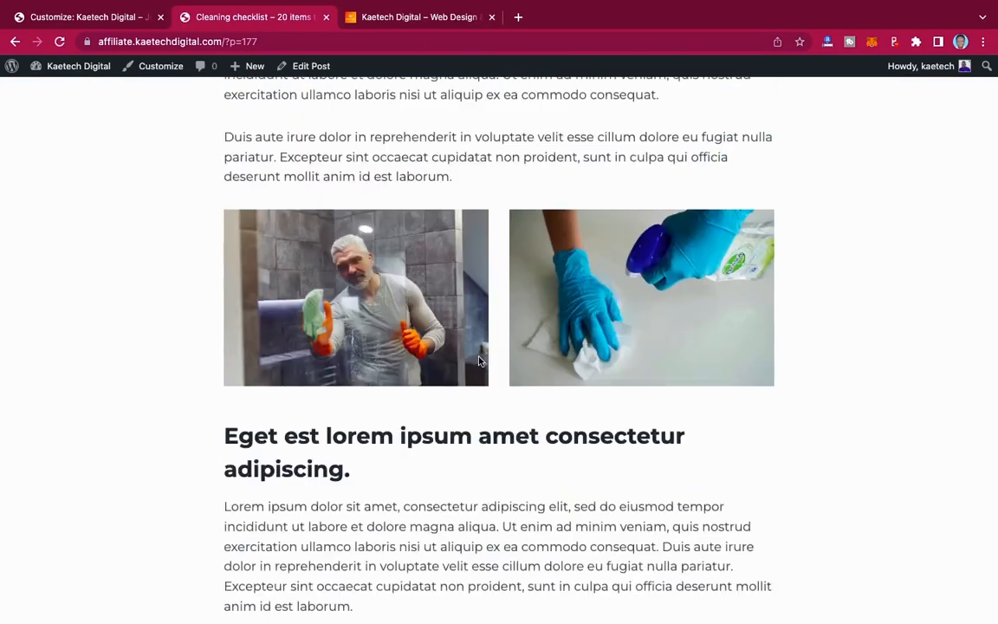
{"action": "scroll", "coordinate": [479, 361], "scroll_direction": "up", "scroll_amount": 15}
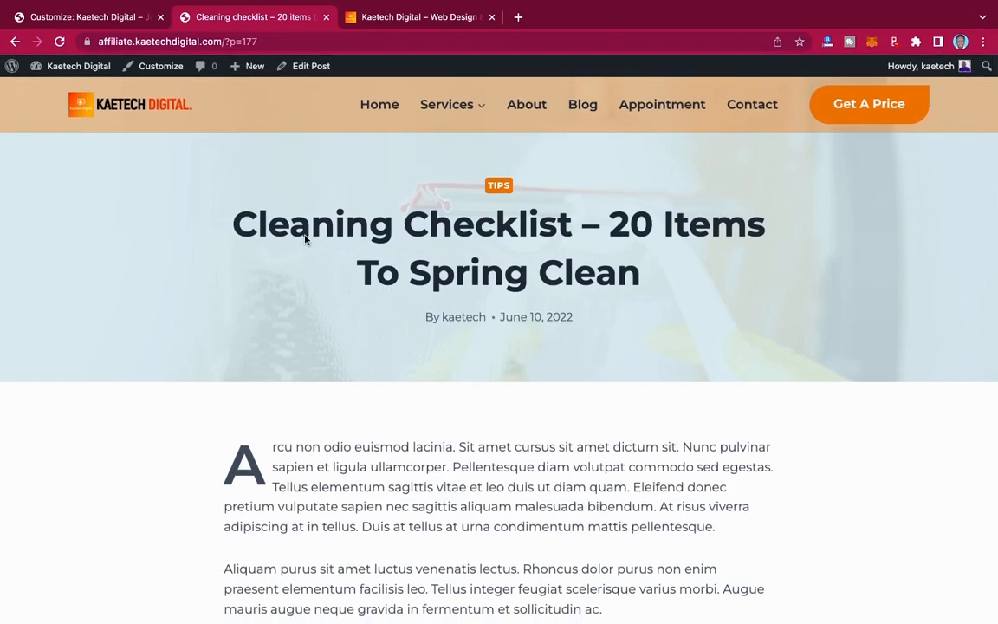
- Return to the customizer, finish reviewing Single Post Layout and open the Archive Layout settings
{"action": "left_click", "coordinate": [95, 17]}
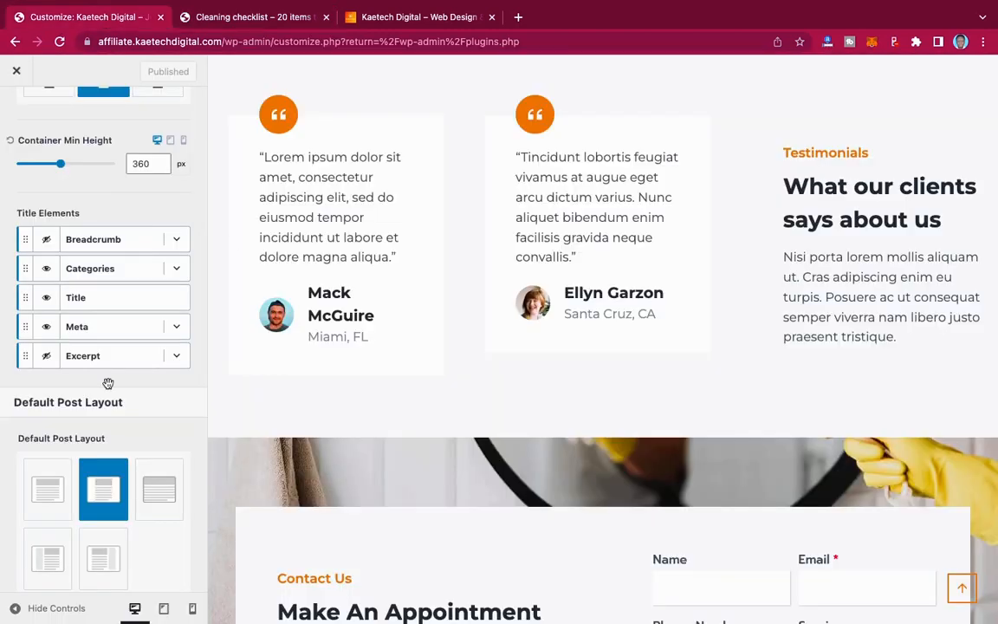
{"action": "scroll", "coordinate": [105, 407], "scroll_direction": "down", "scroll_amount": 4}
{"action": "scroll", "coordinate": [105, 407], "scroll_direction": "up", "scroll_amount": 10}
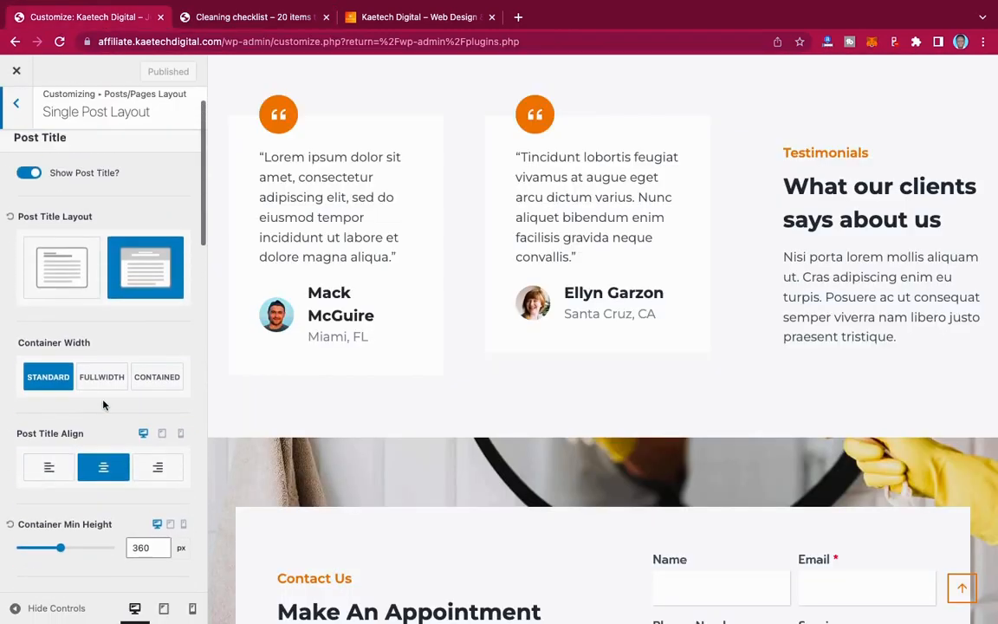
{"action": "left_click", "coordinate": [16, 103]}
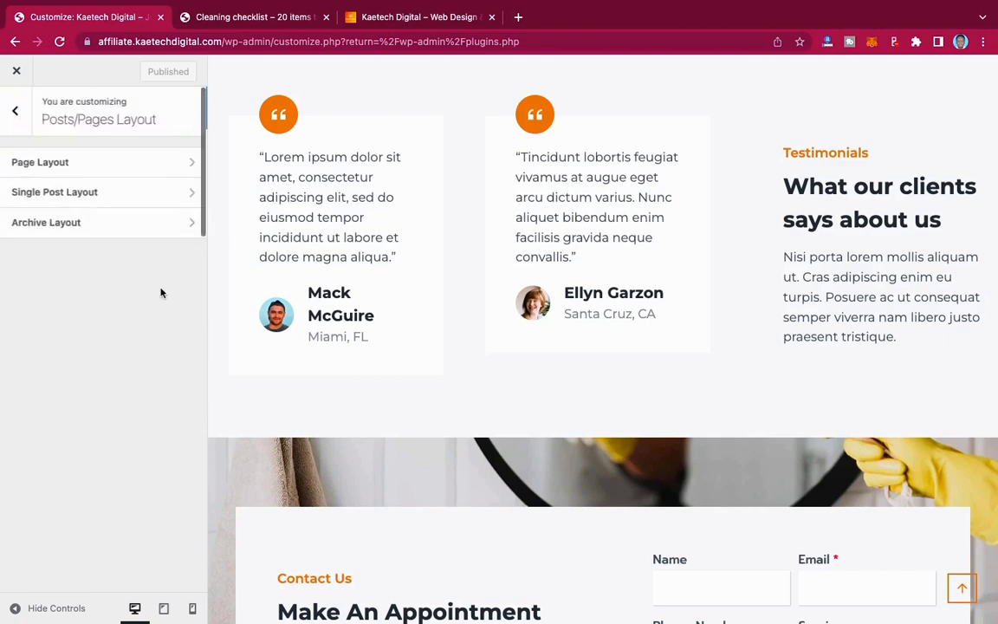
{"action": "left_click", "coordinate": [149, 223]}
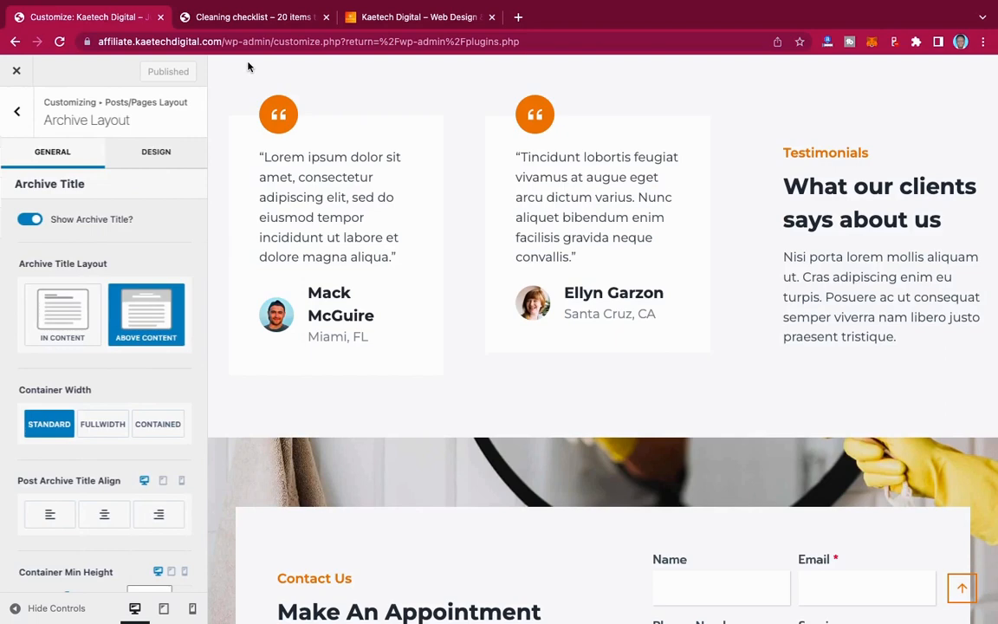
- Open the live site's Blog page and examine how the archive title and post grid are laid out
{"action": "left_click", "coordinate": [256, 17]}
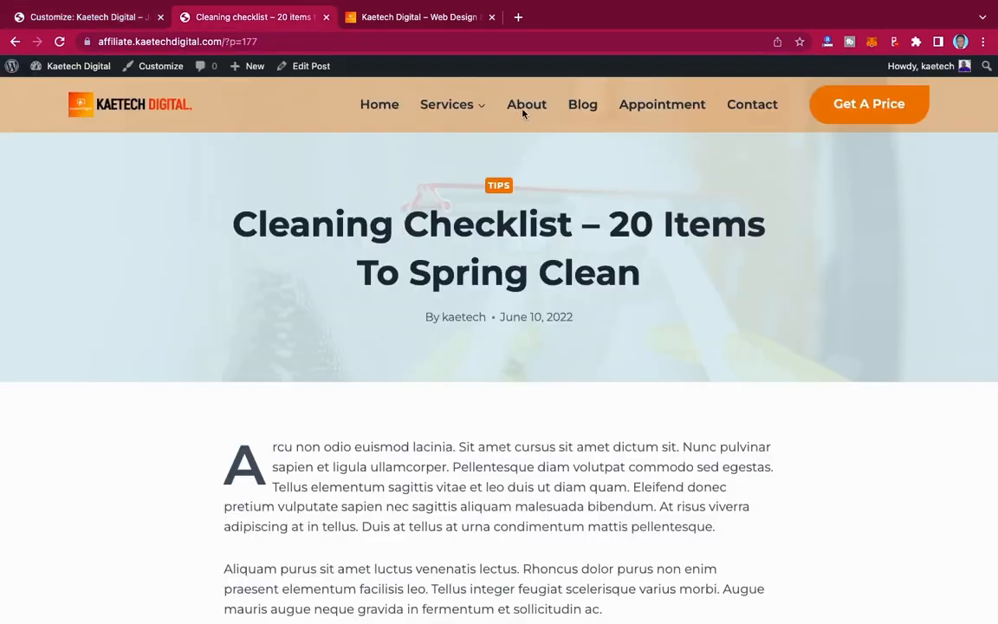
{"action": "left_click", "coordinate": [581, 106]}
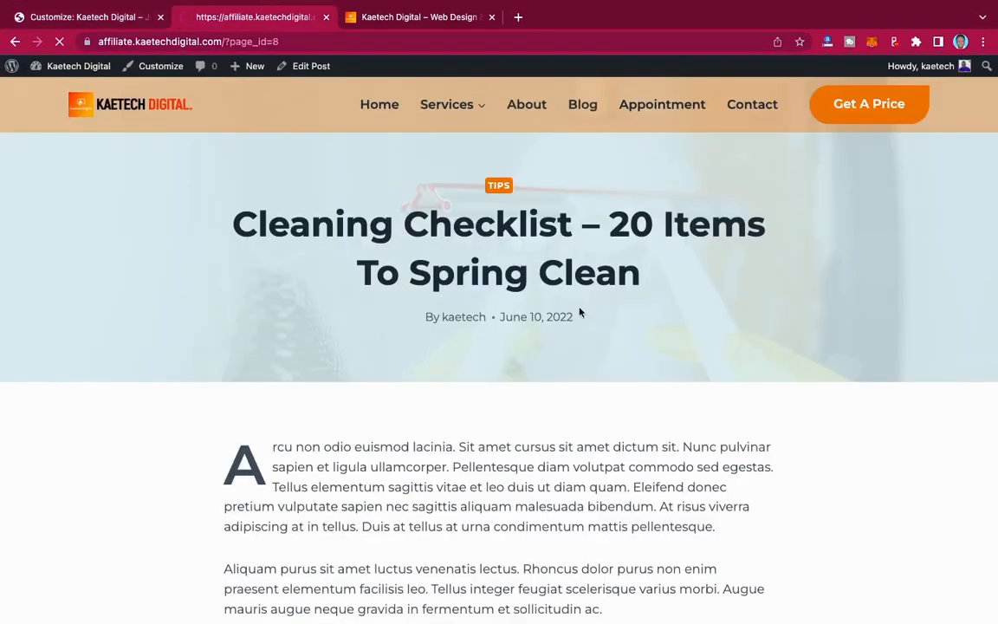
{"action": "scroll", "coordinate": [585, 322], "scroll_direction": "down", "scroll_amount": 10}
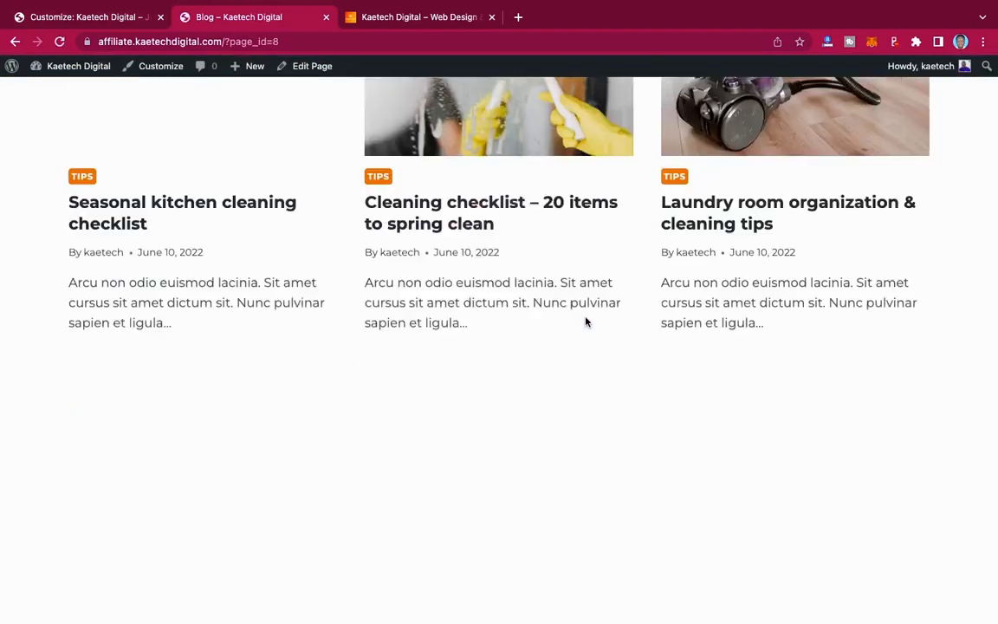
{"action": "scroll", "coordinate": [585, 322], "scroll_direction": "up", "scroll_amount": 12}
{"action": "scroll", "coordinate": [585, 323], "scroll_direction": "down", "scroll_amount": 6}
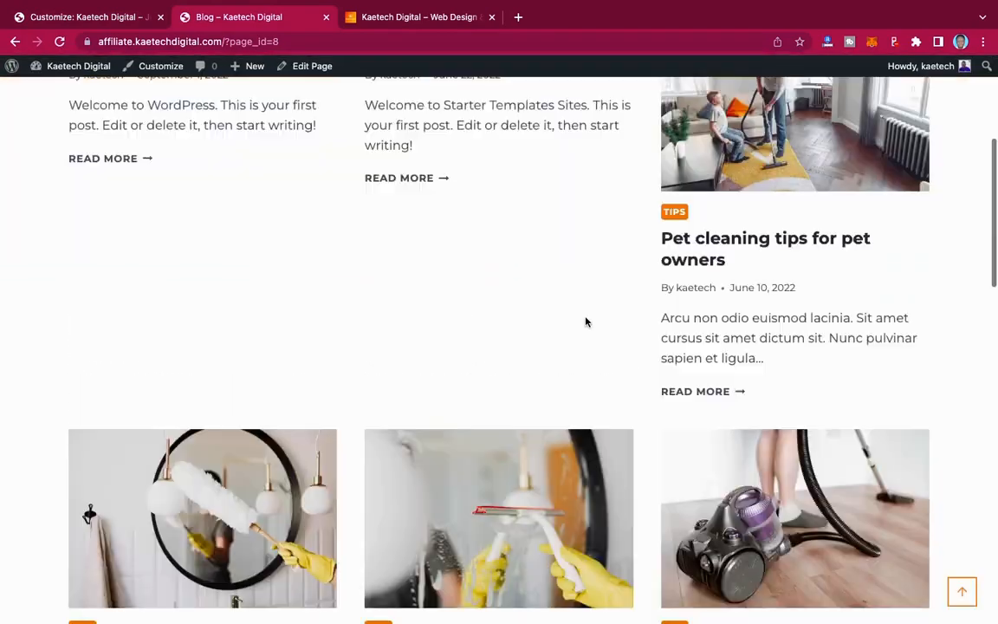
{"action": "scroll", "coordinate": [586, 321], "scroll_direction": "down", "scroll_amount": 1}
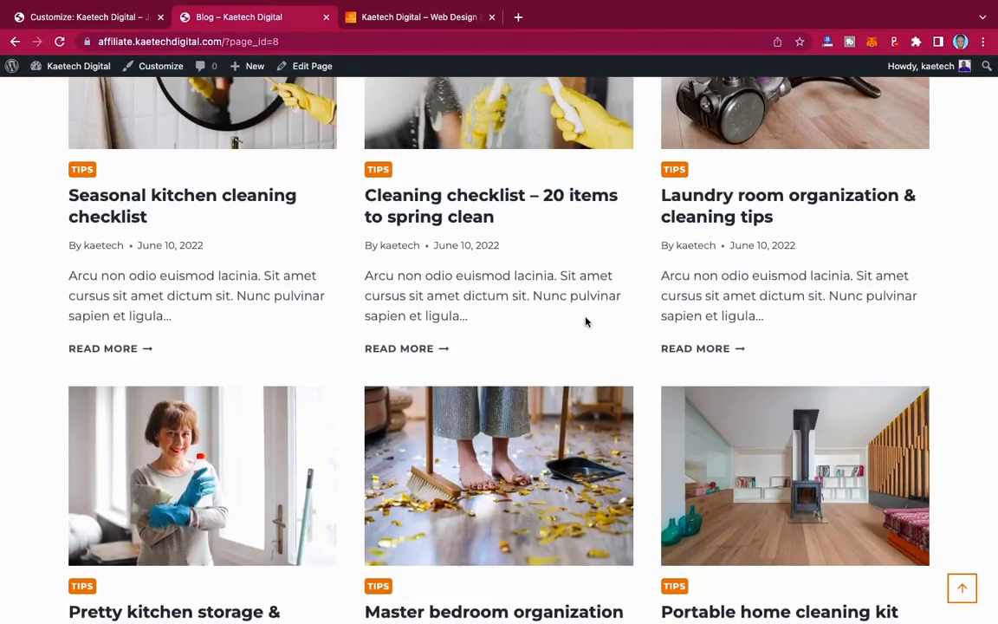
{"action": "scroll", "coordinate": [586, 322], "scroll_direction": "down", "scroll_amount": 3}
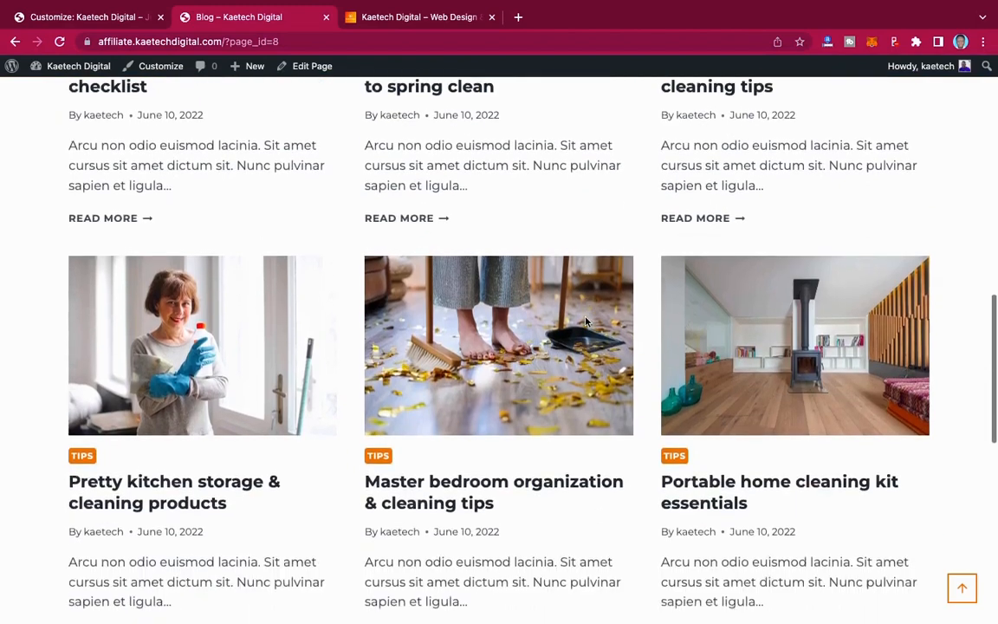
{"action": "scroll", "coordinate": [585, 321], "scroll_direction": "up", "scroll_amount": 10}
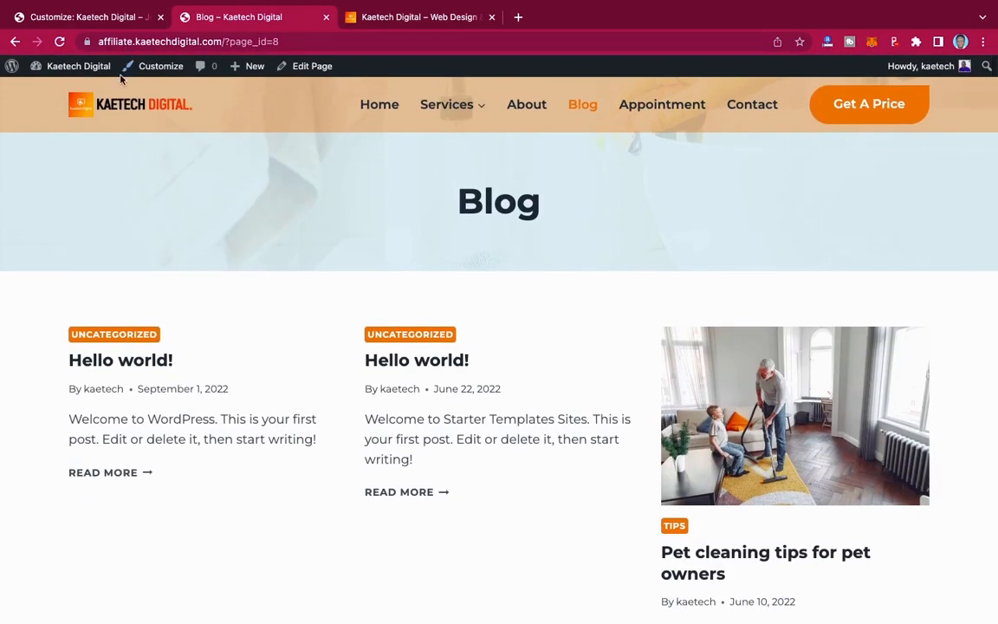
- Return to the customizer and review the Archive Layout's title, layout, sidebar, content style, column and post item element options
{"action": "left_click", "coordinate": [102, 18]}
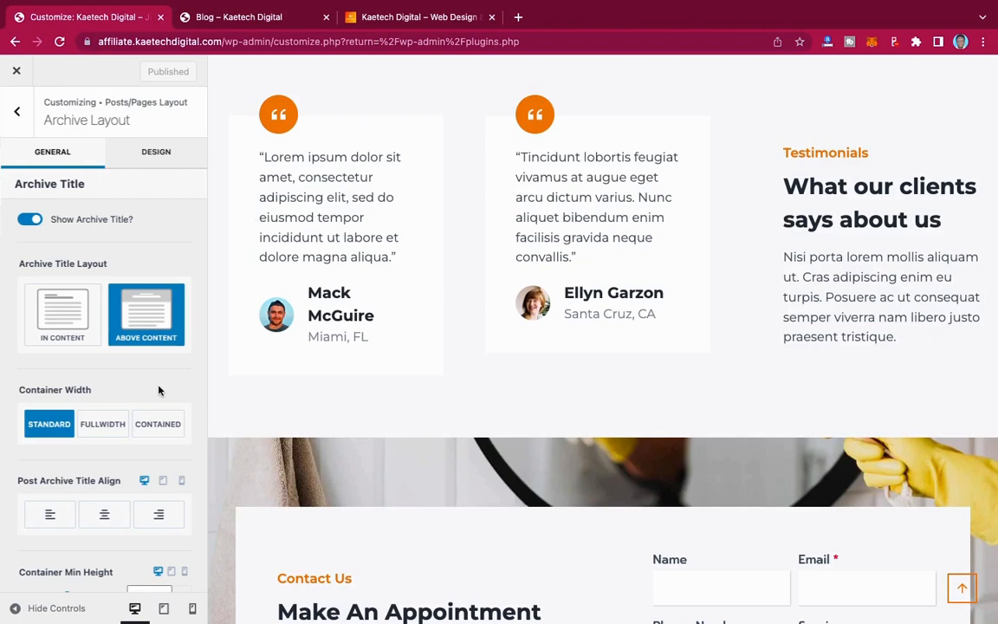
{"action": "scroll", "coordinate": [124, 387], "scroll_direction": "down", "scroll_amount": 5}
{"action": "scroll", "coordinate": [125, 388], "scroll_direction": "down", "scroll_amount": 2}
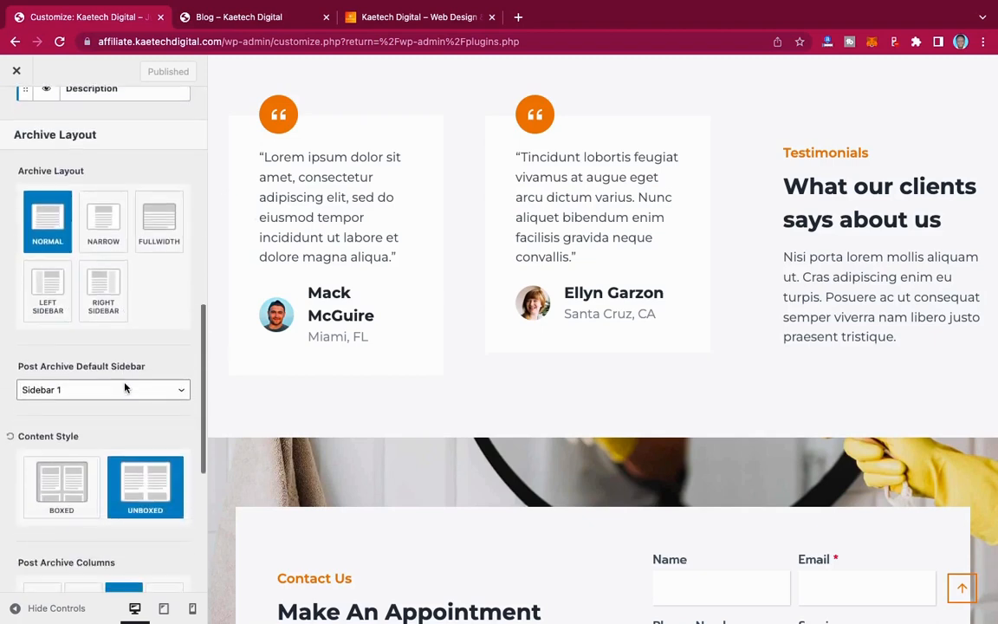
{"action": "scroll", "coordinate": [125, 387], "scroll_direction": "down", "scroll_amount": 3}
{"action": "scroll", "coordinate": [125, 387], "scroll_direction": "down", "scroll_amount": 1}
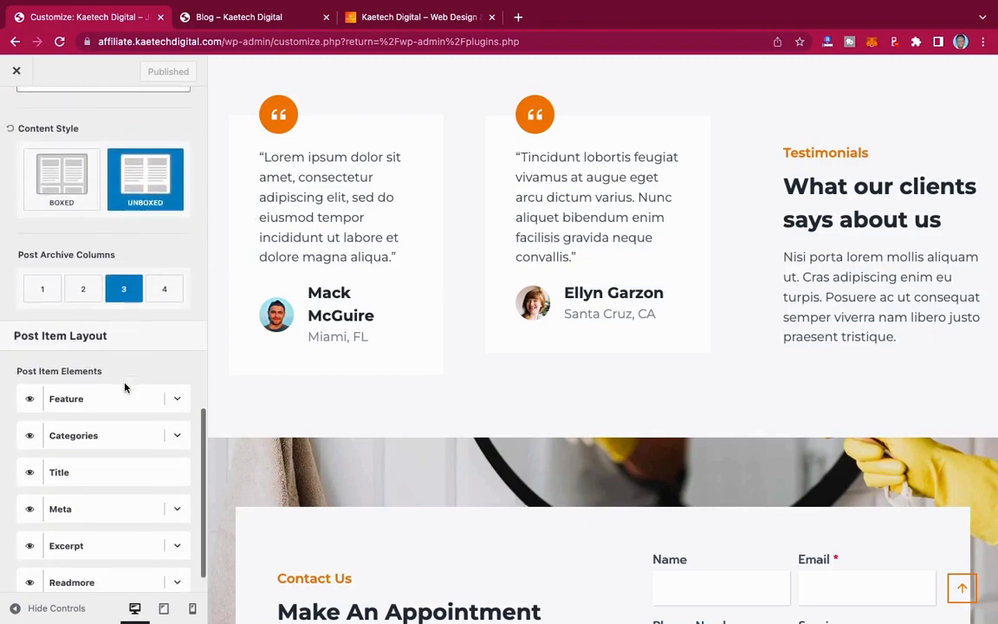
{"action": "scroll", "coordinate": [125, 387], "scroll_direction": "up", "scroll_amount": 8}
{"action": "scroll", "coordinate": [125, 385], "scroll_direction": "up", "scroll_amount": 4}
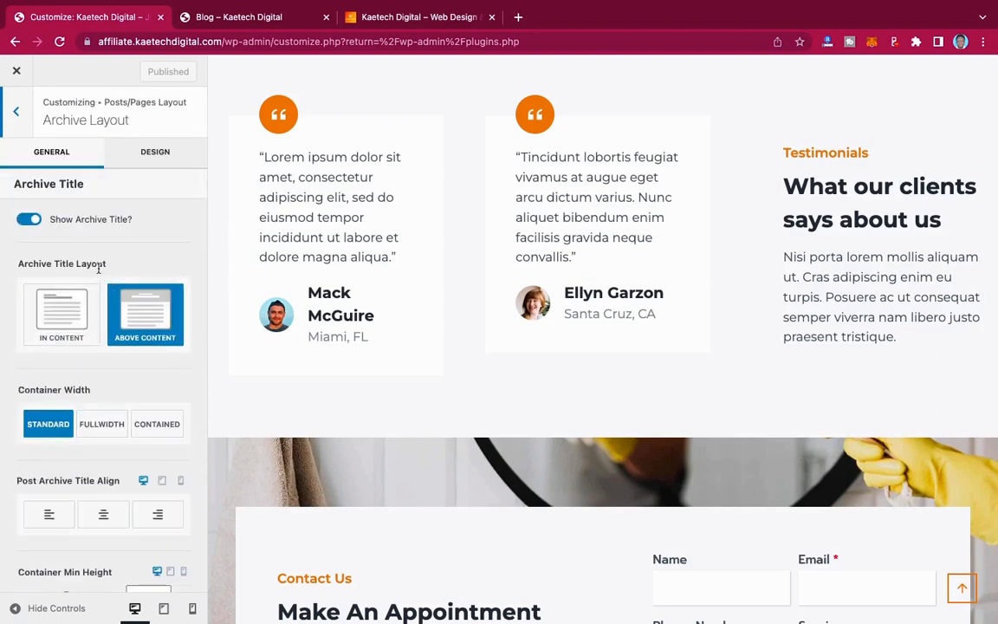
{"action": "scroll", "coordinate": [98, 268], "scroll_direction": "down", "scroll_amount": 8}
{"action": "scroll", "coordinate": [98, 273], "scroll_direction": "up", "scroll_amount": 8}
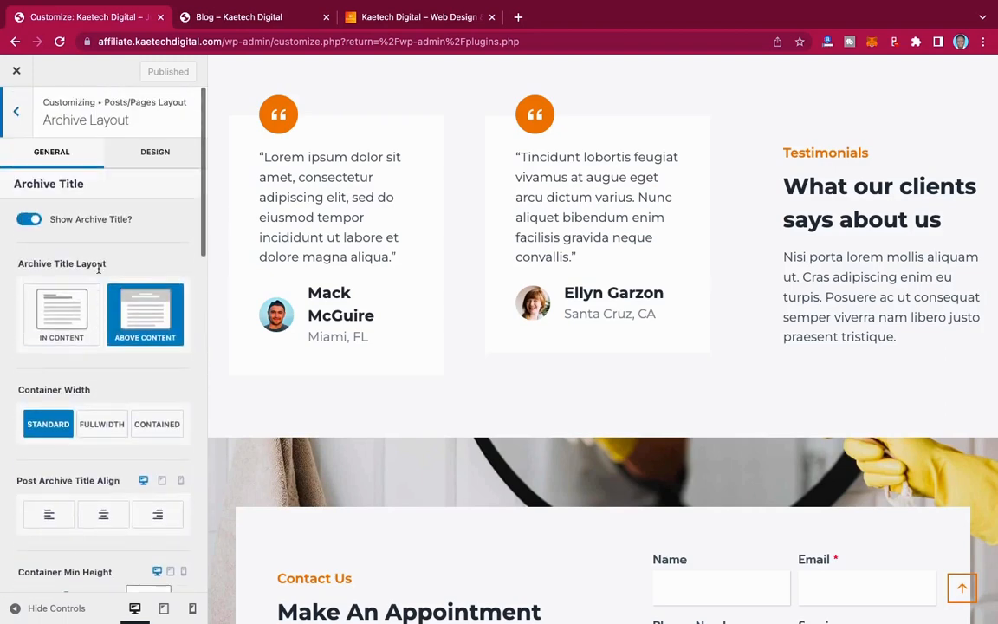
{"action": "scroll", "coordinate": [98, 273], "scroll_direction": "down", "scroll_amount": 7}
{"action": "scroll", "coordinate": [98, 270], "scroll_direction": "down", "scroll_amount": 4}
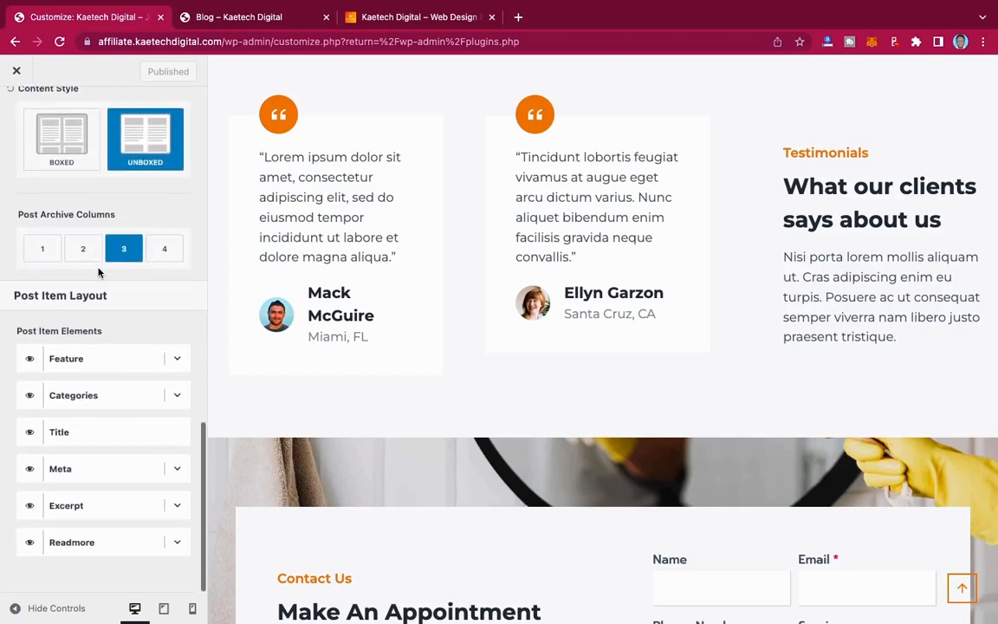
{"action": "scroll", "coordinate": [98, 271], "scroll_direction": "up", "scroll_amount": 10}
{"action": "scroll", "coordinate": [99, 271], "scroll_direction": "up", "scroll_amount": 2}
{"action": "scroll", "coordinate": [98, 268], "scroll_direction": "down", "scroll_amount": 1}
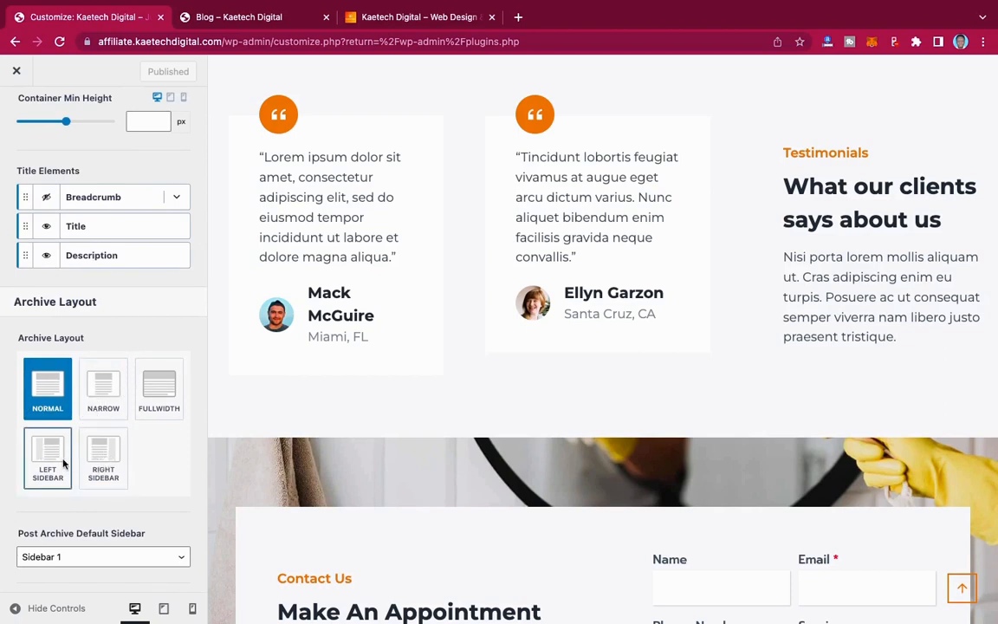
{"action": "left_click", "coordinate": [74, 302]}
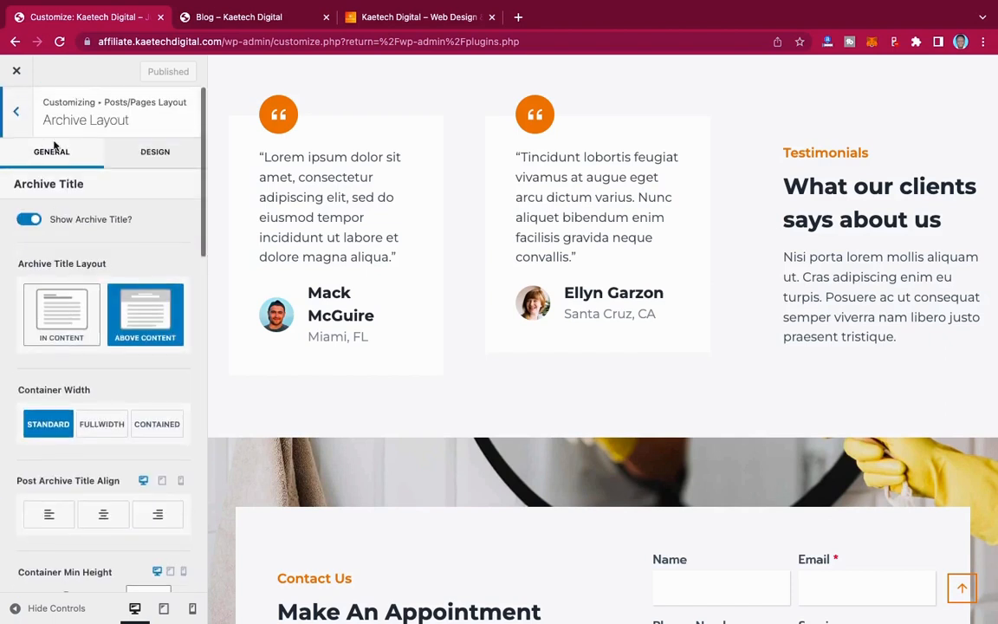
- Leave the Archive Layout settings and review the Search Results title, layout, column and item element options
{"action": "left_click", "coordinate": [16, 110]}
{"action": "left_click", "coordinate": [17, 112]}
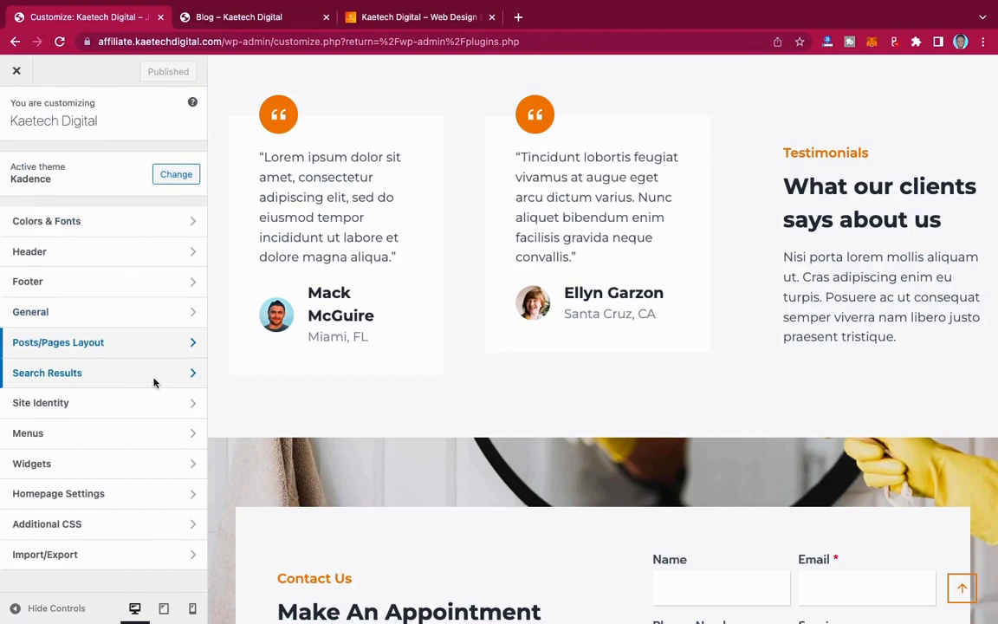
{"action": "left_click", "coordinate": [122, 378]}
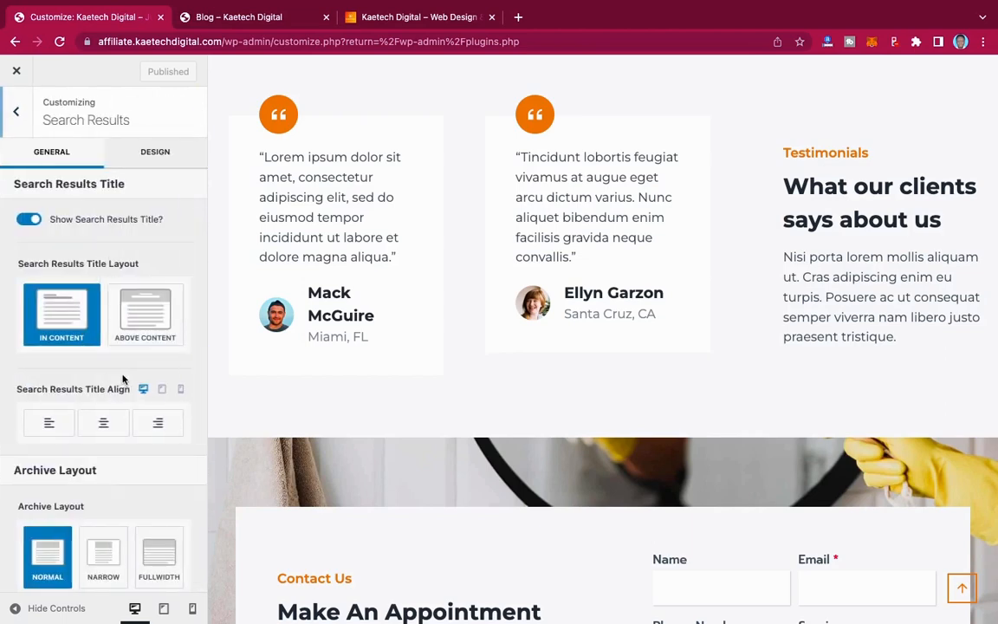
{"action": "scroll", "coordinate": [127, 312], "scroll_direction": "down", "scroll_amount": 10}
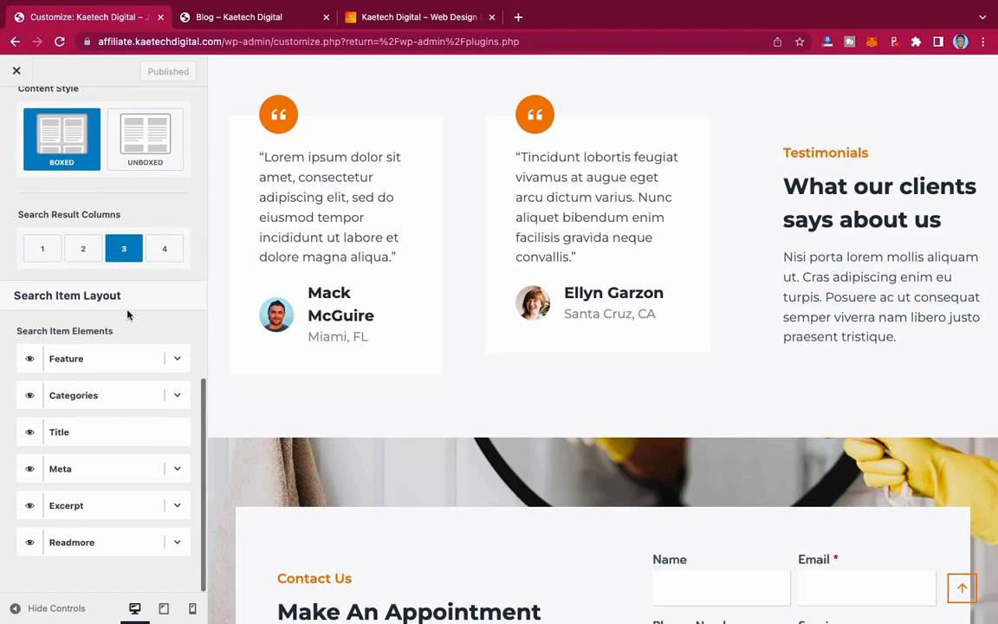
{"action": "scroll", "coordinate": [127, 314], "scroll_direction": "up", "scroll_amount": 10}
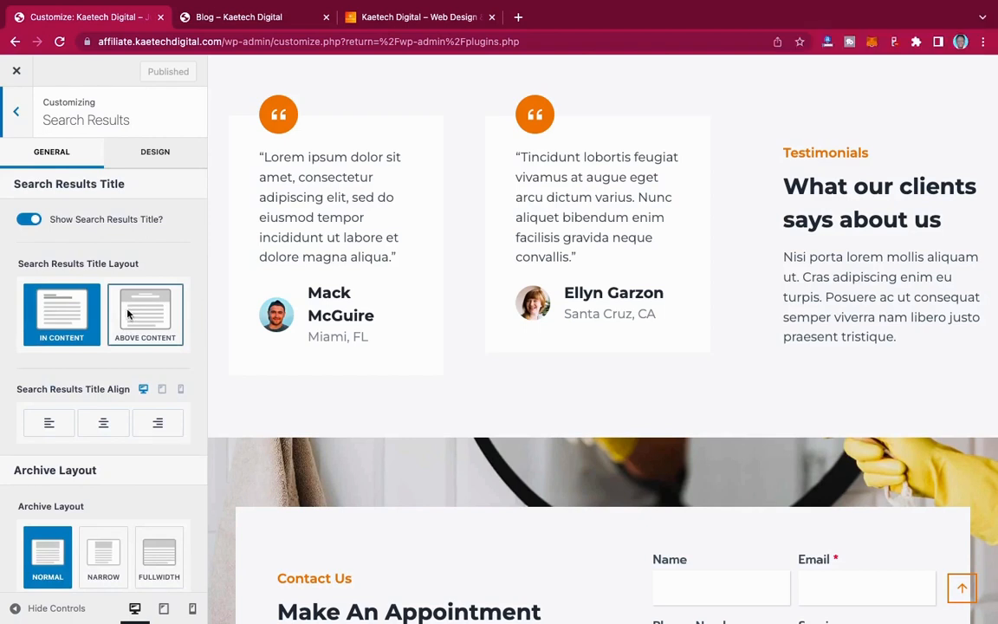
{"action": "scroll", "coordinate": [127, 314], "scroll_direction": "down", "scroll_amount": 5}
{"action": "scroll", "coordinate": [128, 314], "scroll_direction": "up", "scroll_amount": 5}
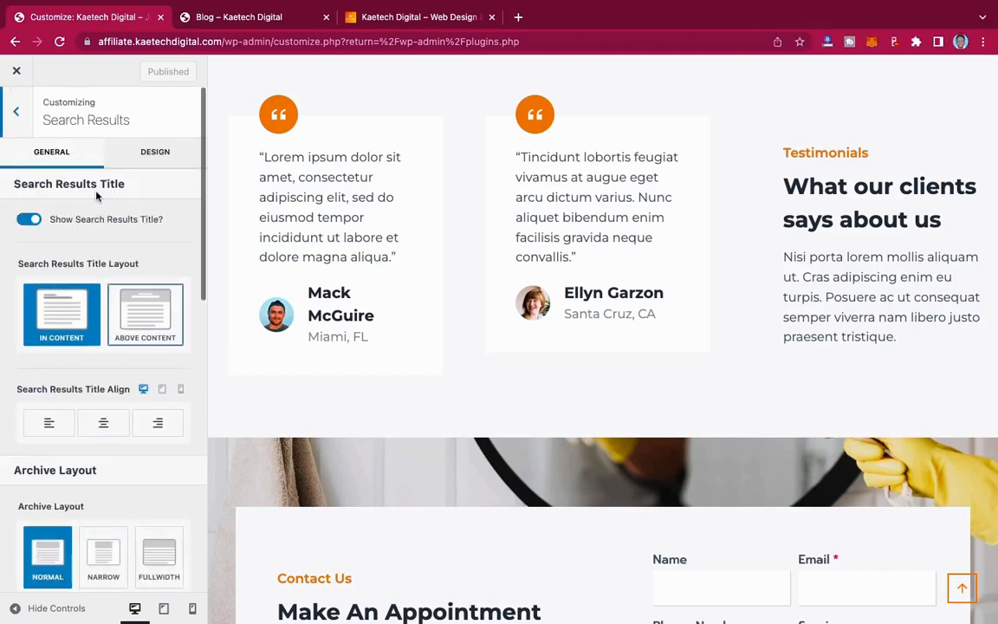
{"action": "left_click", "coordinate": [16, 112]}
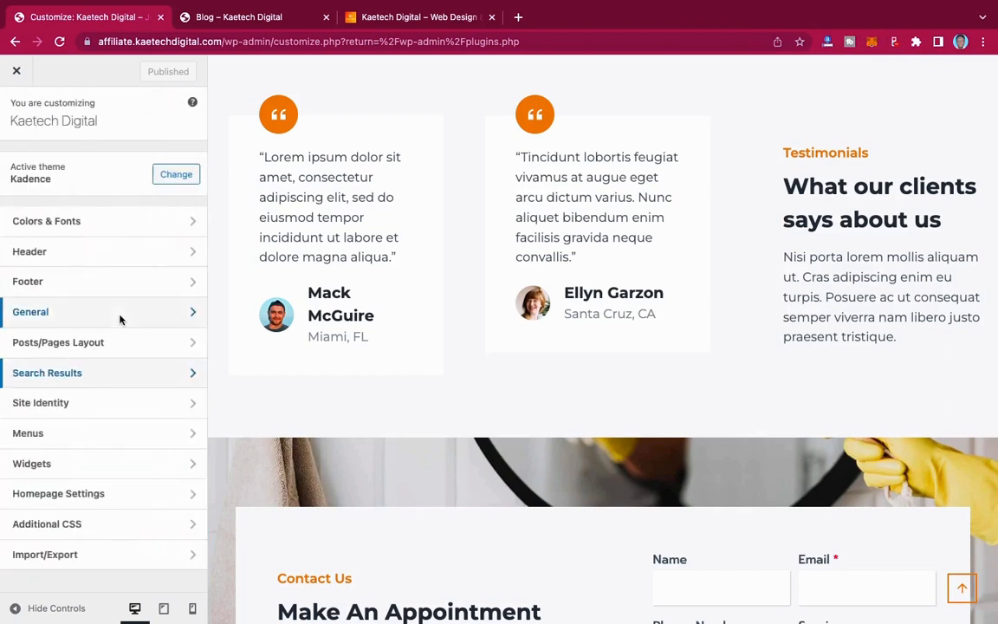
- Look through the Site Identity, Menus and Widgets sections of the customizer
{"action": "left_click", "coordinate": [113, 409]}
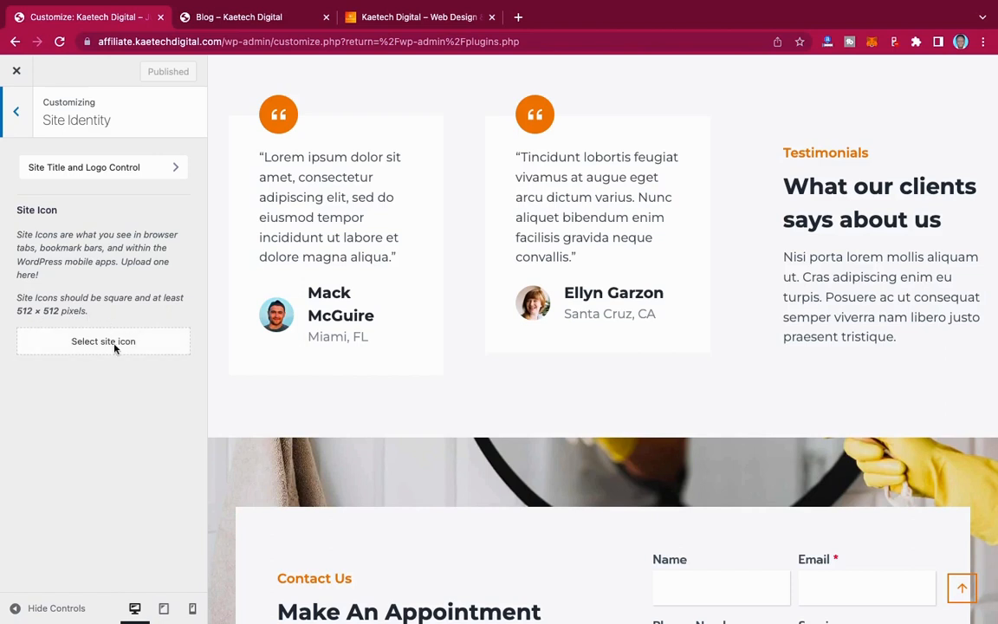
{"action": "left_click", "coordinate": [17, 113]}
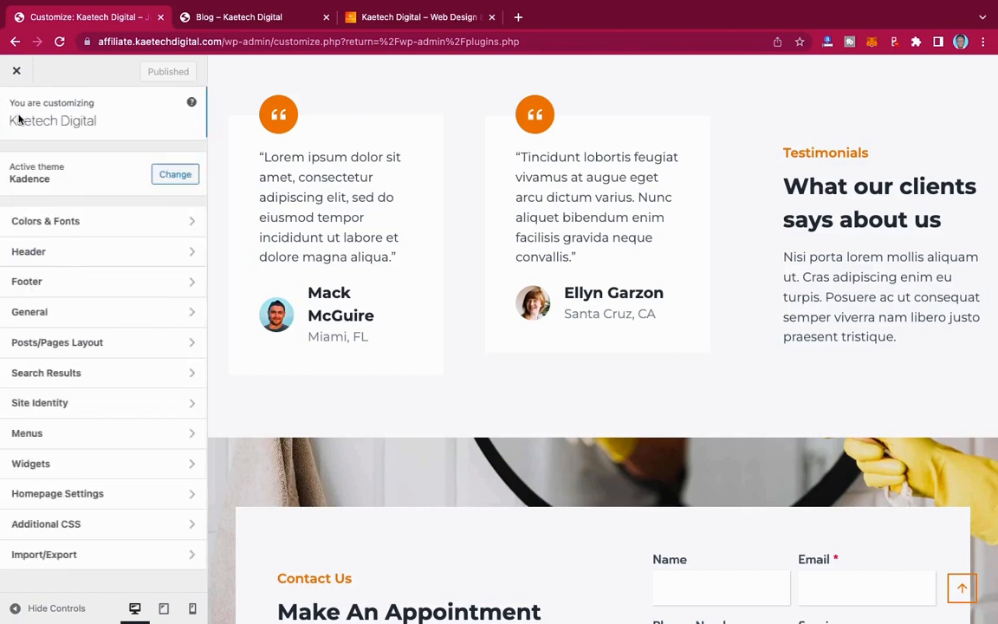
{"action": "left_click", "coordinate": [61, 437]}
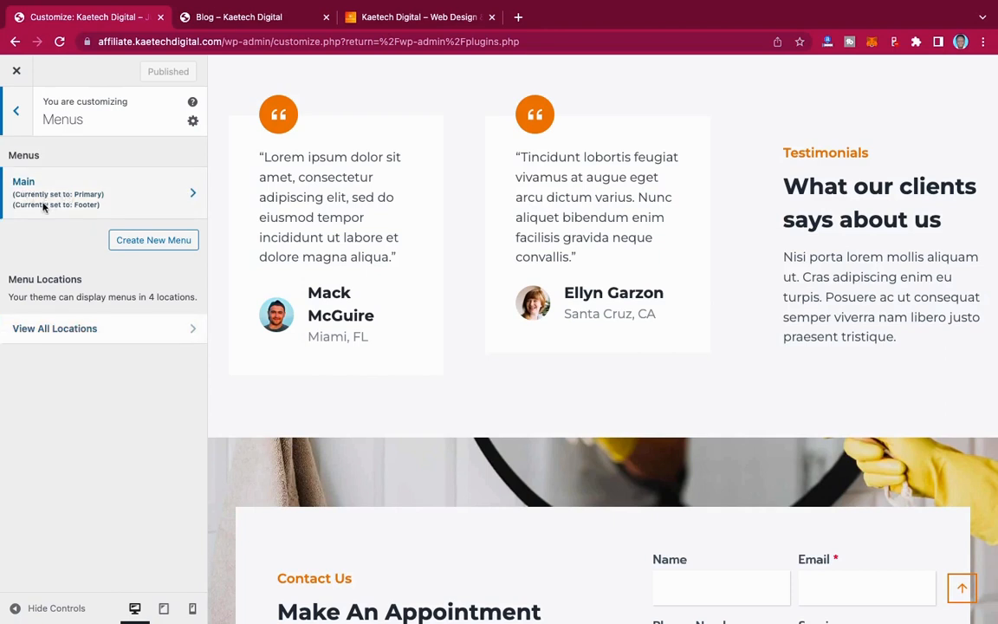
{"action": "left_click", "coordinate": [16, 112]}
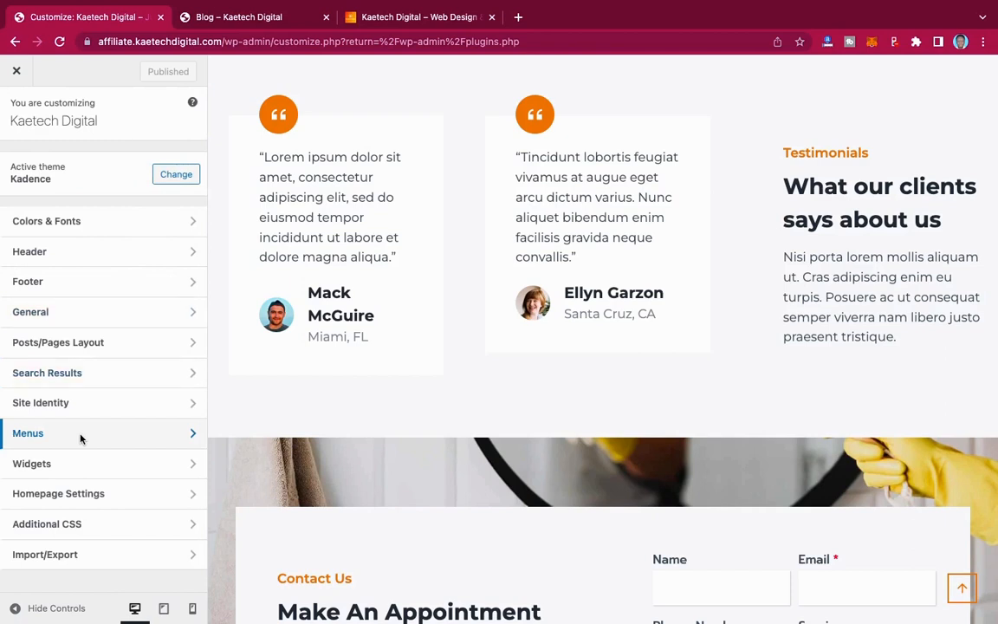
{"action": "left_click", "coordinate": [85, 464]}
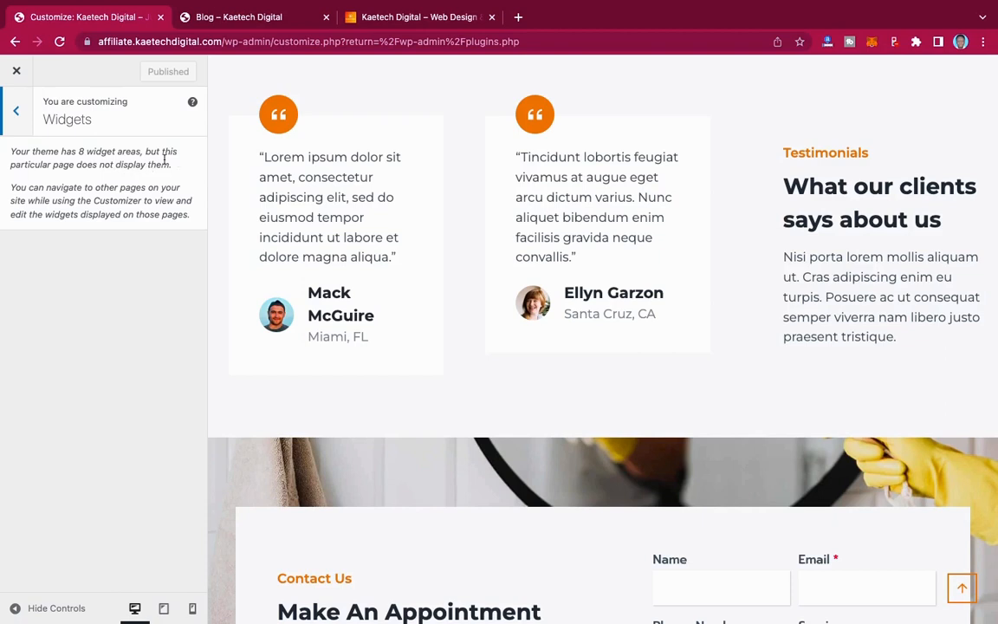
{"action": "left_click", "coordinate": [16, 113]}
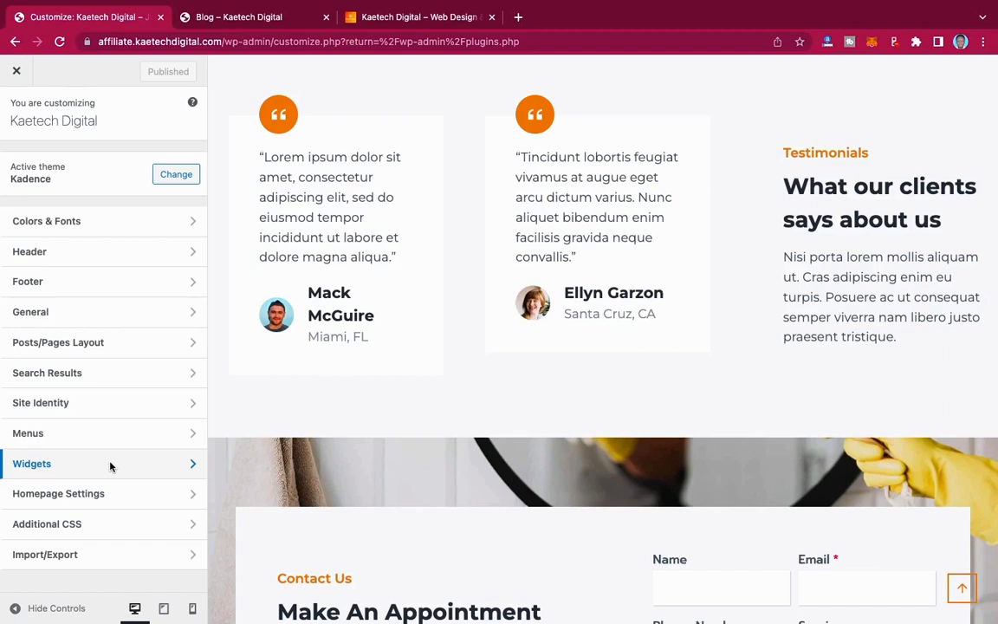
- In Homepage Settings, set the static homepage to the Service Details page
{"action": "mouse_move", "coordinate": [586, 5]}
{"action": "left_click", "coordinate": [139, 494]}
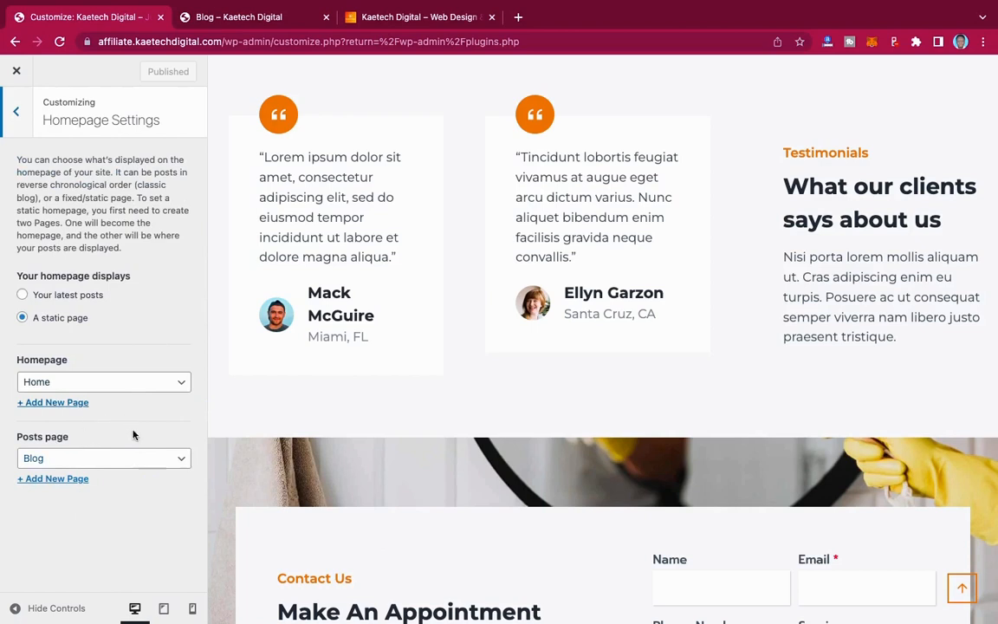
{"action": "left_click", "coordinate": [47, 381]}
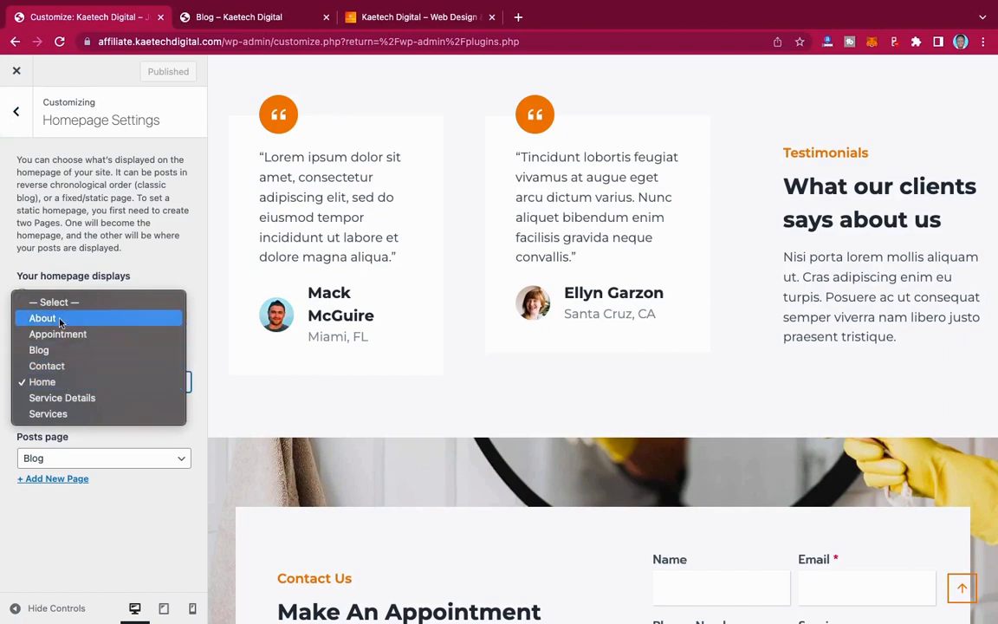
{"action": "left_click", "coordinate": [64, 397]}
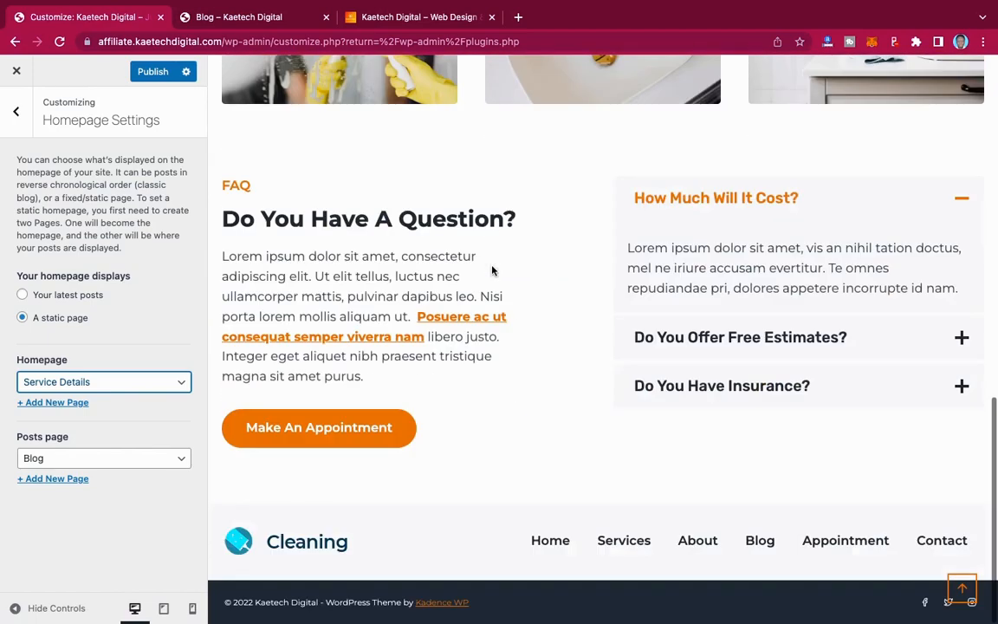
- Set the static homepage back to Home and publish the settings
{"action": "left_click", "coordinate": [128, 382]}
{"action": "left_click", "coordinate": [124, 365]}
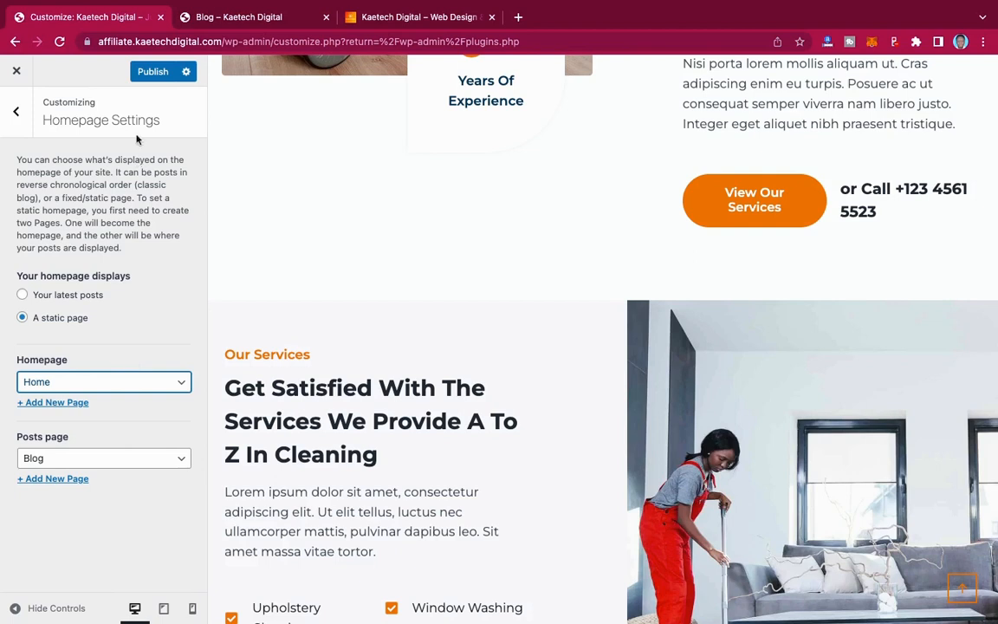
{"action": "left_click", "coordinate": [152, 71]}
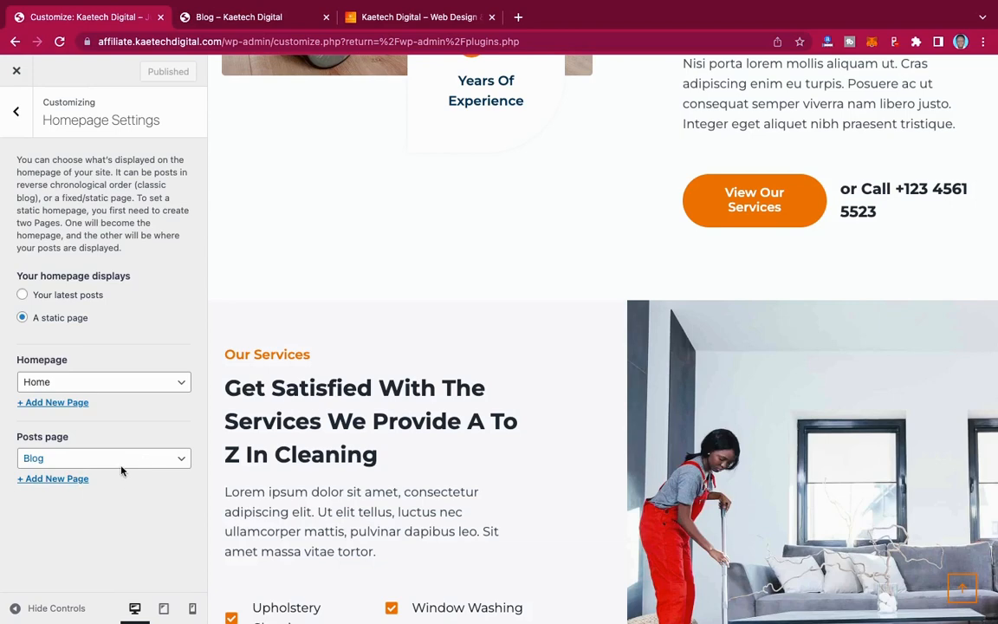
- Switch to the live site's Blog page and examine how the posts page lists its articles down to the footer
{"action": "left_click", "coordinate": [270, 25]}
{"action": "scroll", "coordinate": [685, 381], "scroll_direction": "down", "scroll_amount": 10}
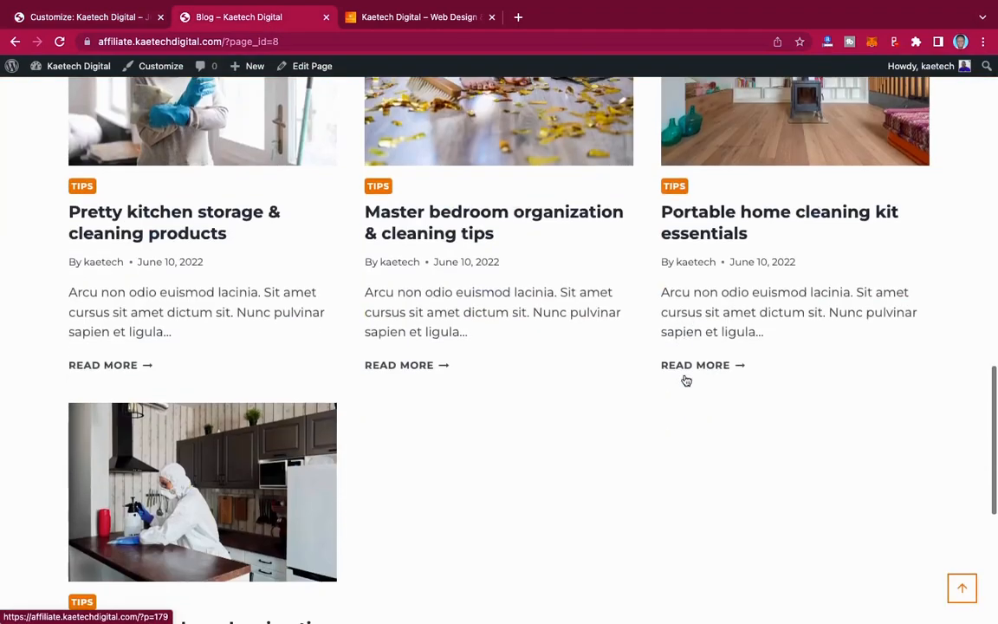
{"action": "scroll", "coordinate": [685, 381], "scroll_direction": "down", "scroll_amount": 5}
{"action": "scroll", "coordinate": [686, 381], "scroll_direction": "up", "scroll_amount": 10}
{"action": "scroll", "coordinate": [685, 381], "scroll_direction": "down", "scroll_amount": 7}
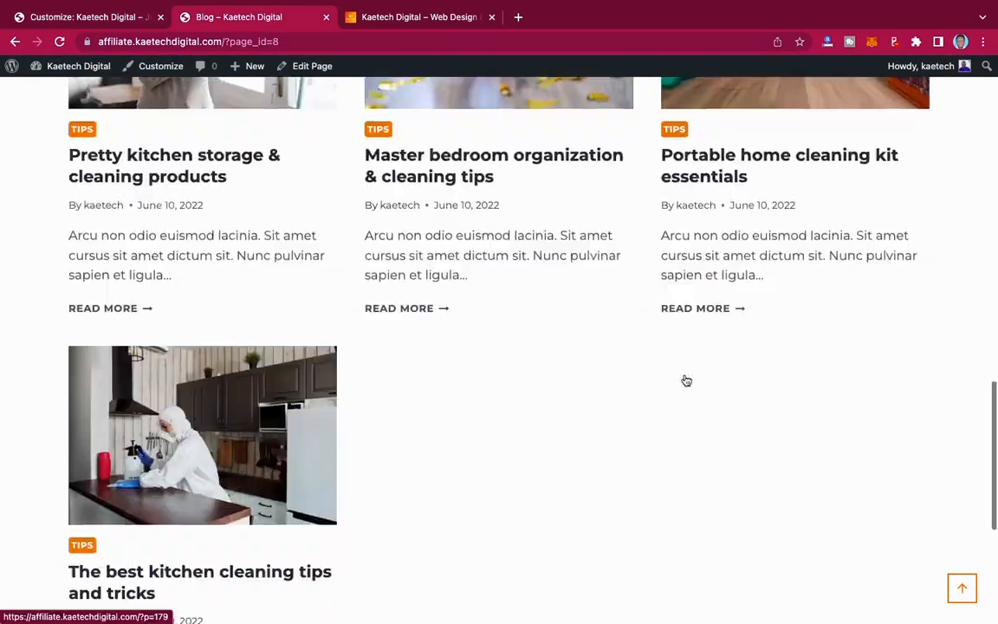
{"action": "scroll", "coordinate": [686, 381], "scroll_direction": "down", "scroll_amount": 4}
{"action": "scroll", "coordinate": [686, 381], "scroll_direction": "up", "scroll_amount": 15}
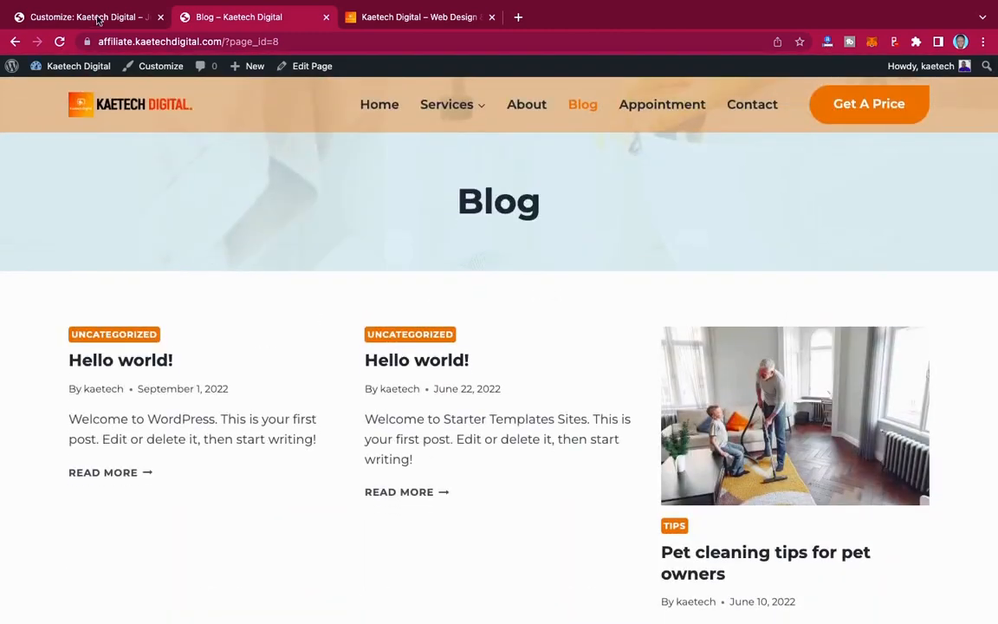
{"action": "scroll", "coordinate": [448, 256], "scroll_direction": "down", "scroll_amount": 10}
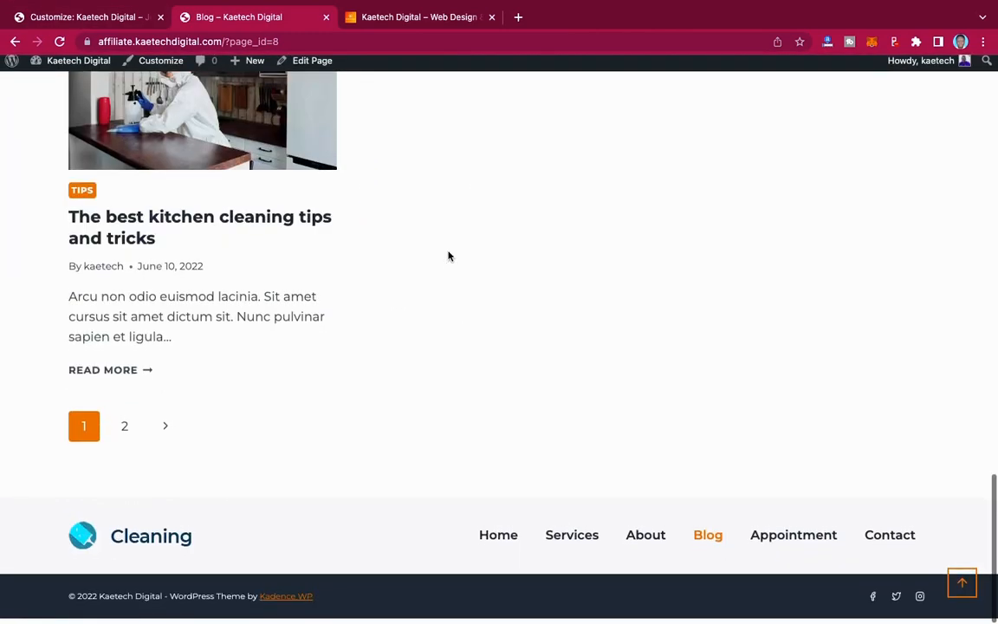
{"action": "scroll", "coordinate": [449, 256], "scroll_direction": "up", "scroll_amount": 8}
{"action": "scroll", "coordinate": [449, 256], "scroll_direction": "up", "scroll_amount": 3}
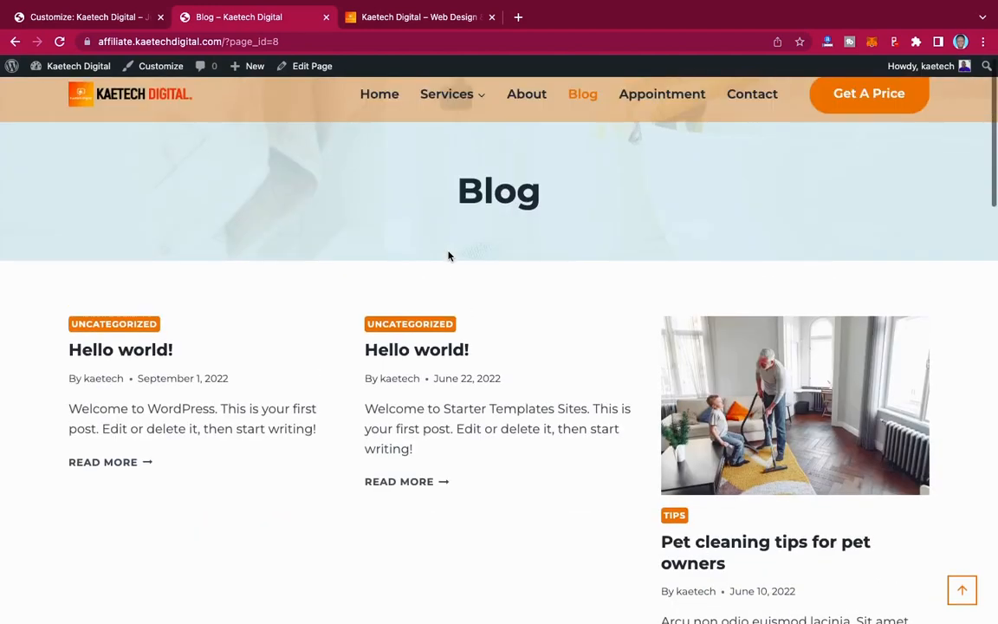
- Return to the customizer and review the Additional CSS and Import/Export sections, ending at the main settings list
{"action": "left_click", "coordinate": [90, 18]}
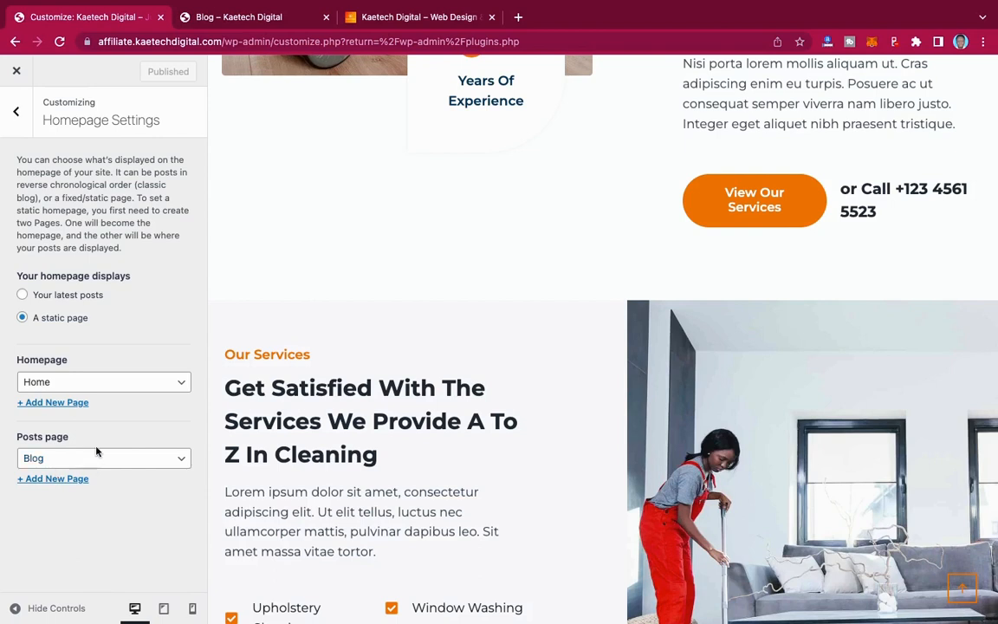
{"action": "left_click", "coordinate": [16, 111]}
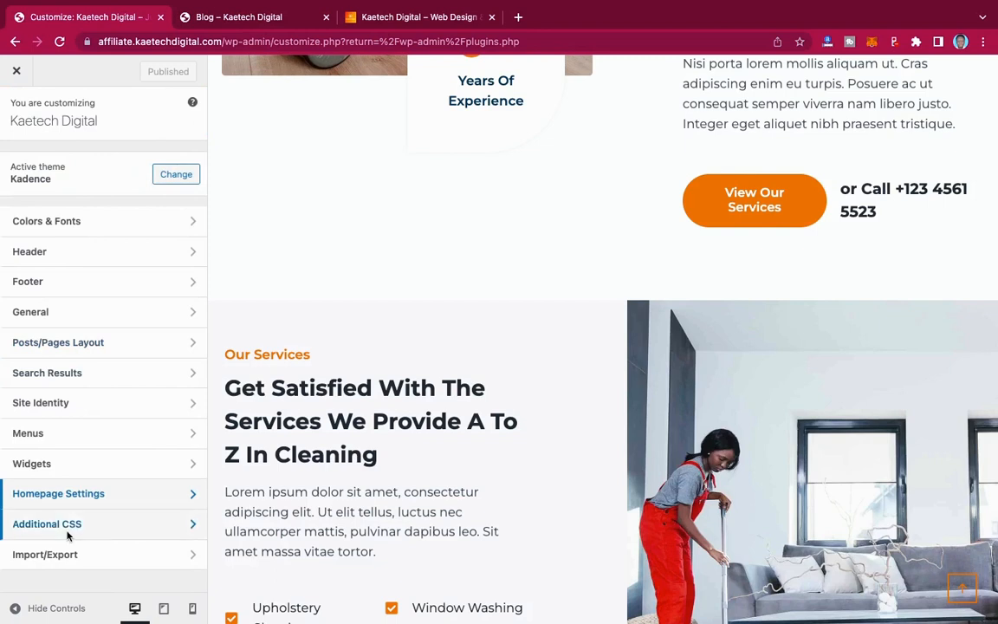
{"action": "left_click", "coordinate": [69, 525]}
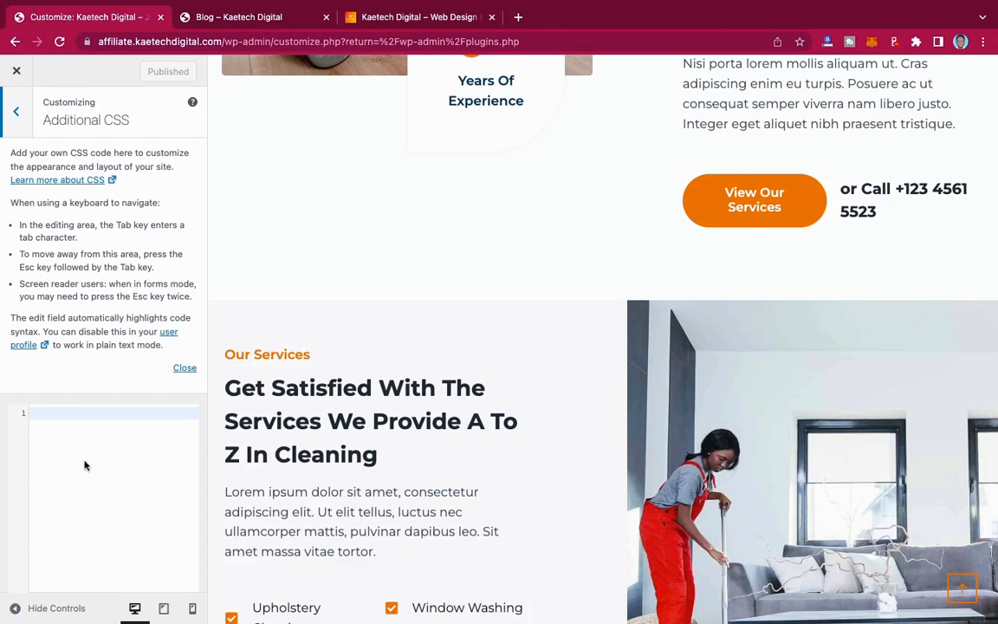
{"action": "left_click", "coordinate": [15, 113]}
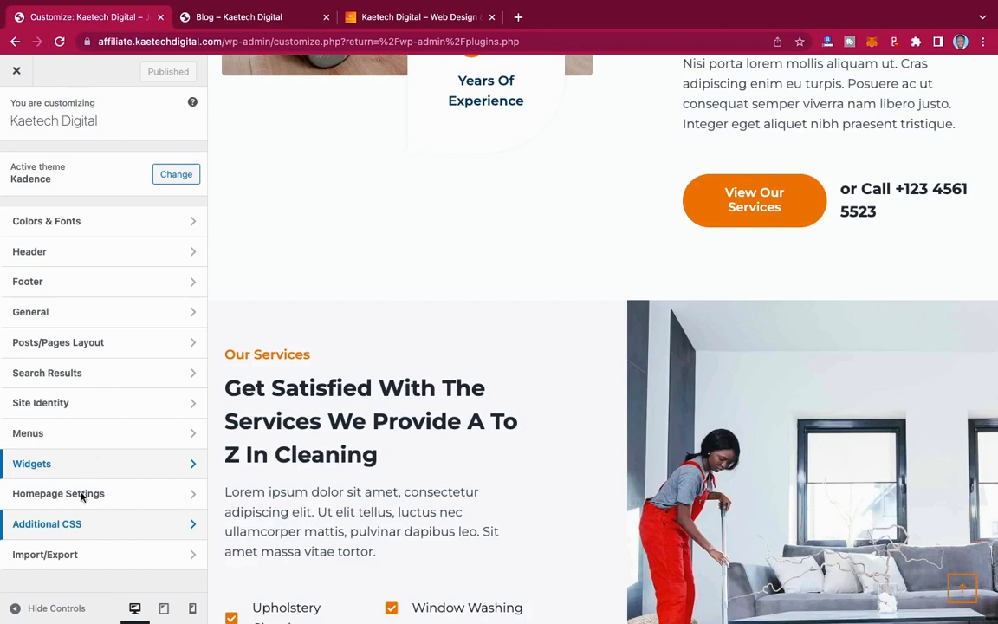
{"action": "left_click", "coordinate": [74, 561]}
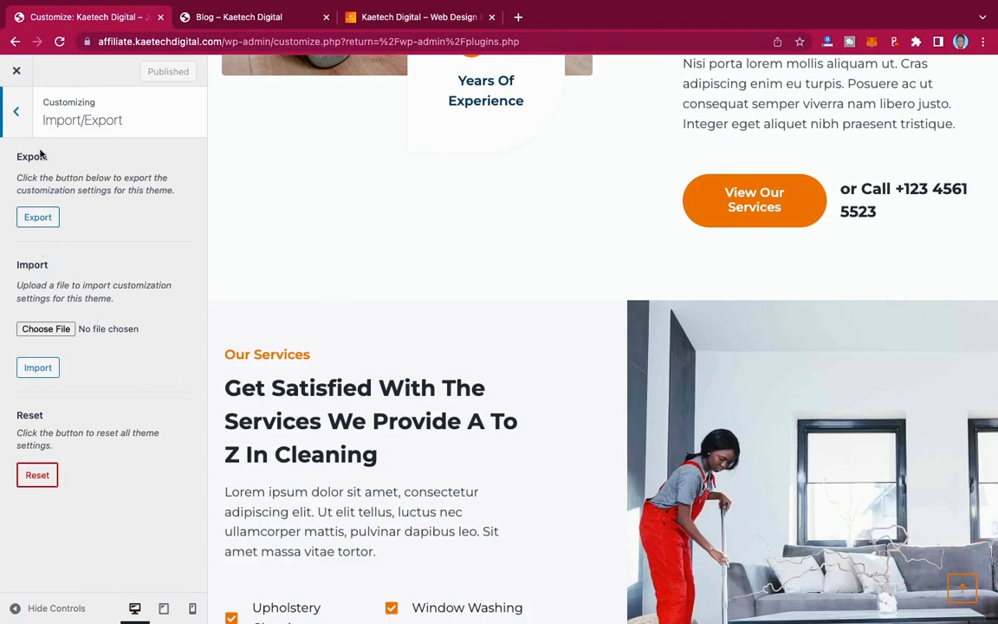
{"action": "left_click", "coordinate": [14, 105]}
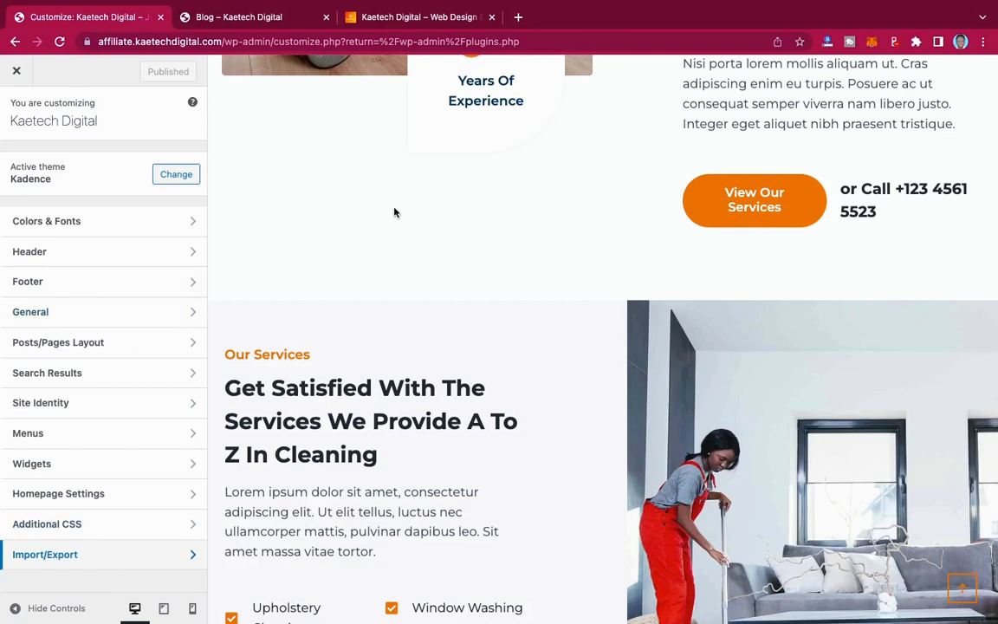
{"action": "scroll", "coordinate": [394, 211], "scroll_direction": "up", "scroll_amount": 15}
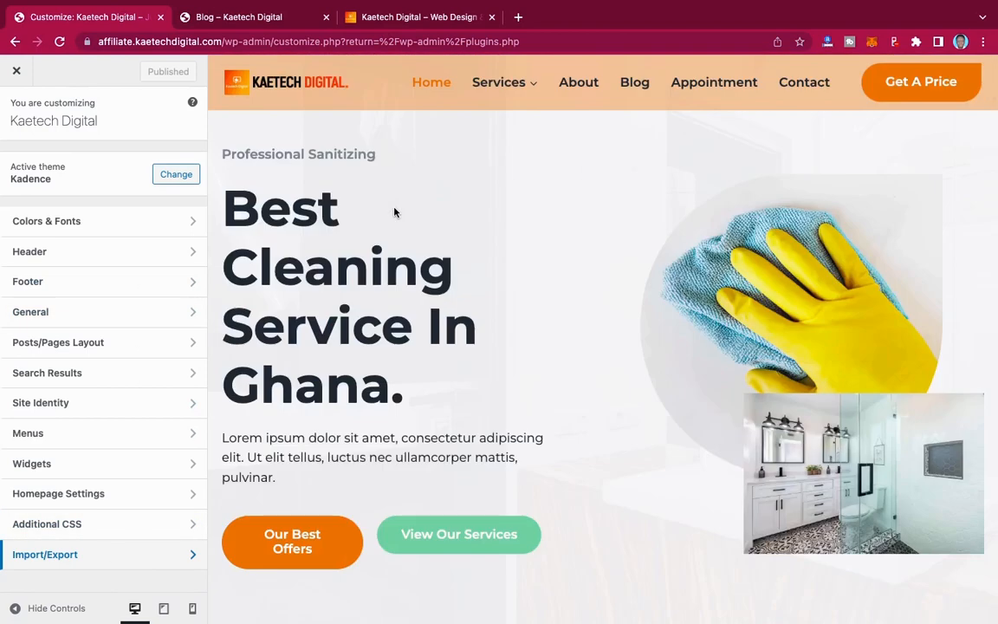